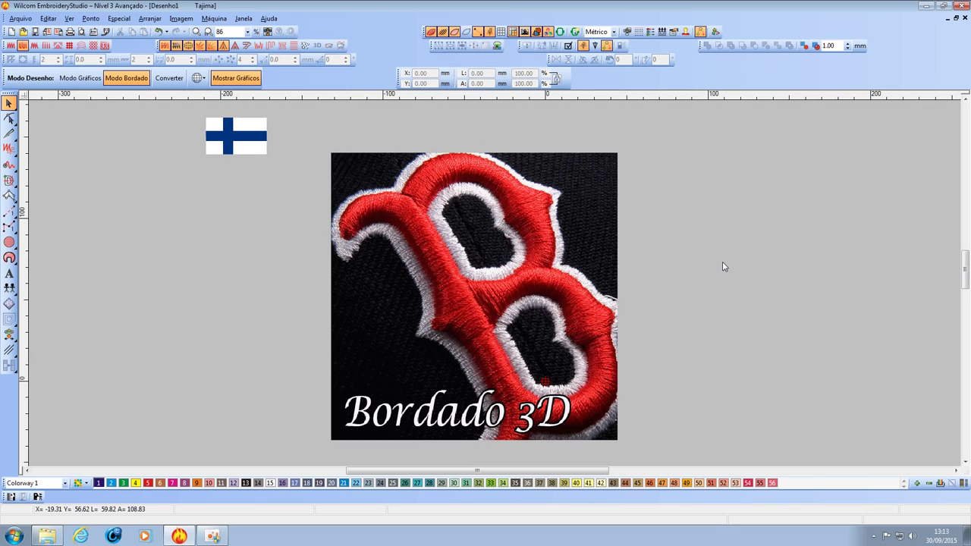
Select and deselect the Finnish flag picture several times.
{"action": "left_click", "coordinate": [252, 153]}
{"action": "left_click", "coordinate": [280, 244]}
{"action": "left_click", "coordinate": [254, 136]}
{"action": "left_click", "coordinate": [273, 173]}
{"action": "left_click", "coordinate": [255, 146]}
{"action": "left_click", "coordinate": [281, 196]}
Select the Bordado 3D photo and bring up the 3d reference folder in Explorer.
{"action": "left_click", "coordinate": [603, 272]}
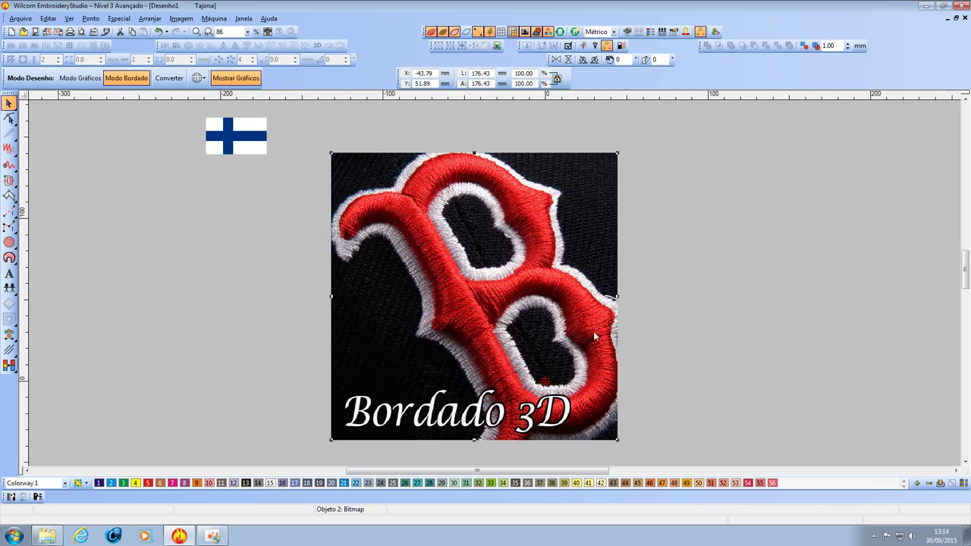
{"action": "left_click", "coordinate": [641, 283]}
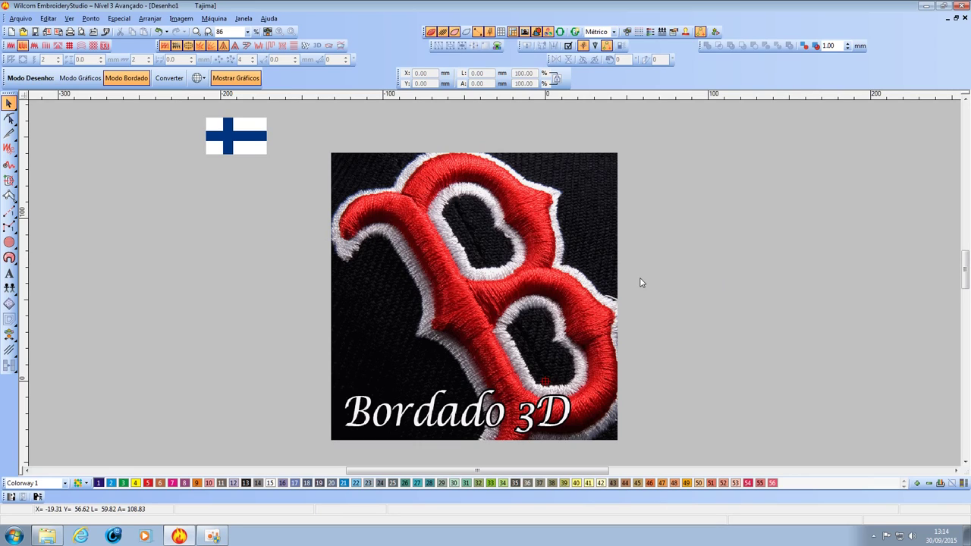
{"action": "left_click", "coordinate": [543, 315]}
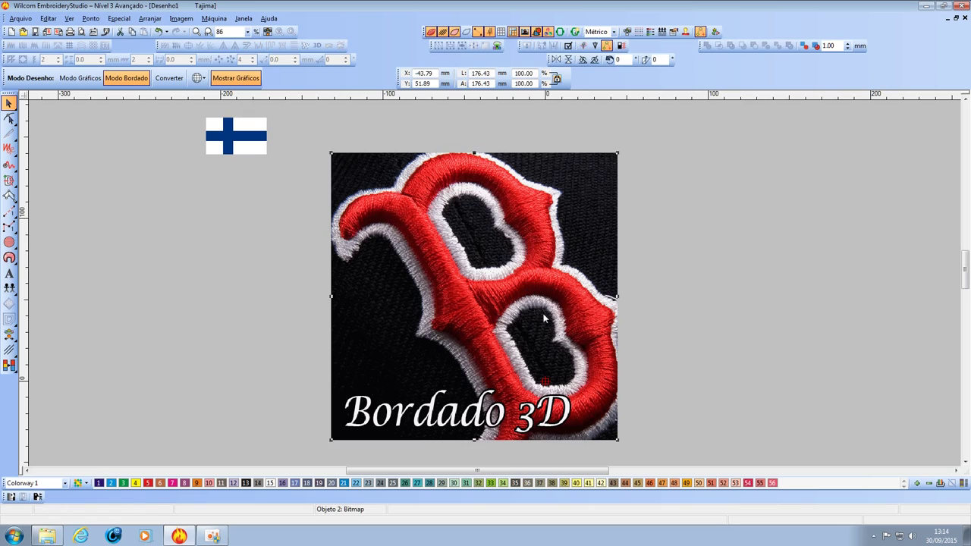
{"action": "left_click", "coordinate": [650, 317]}
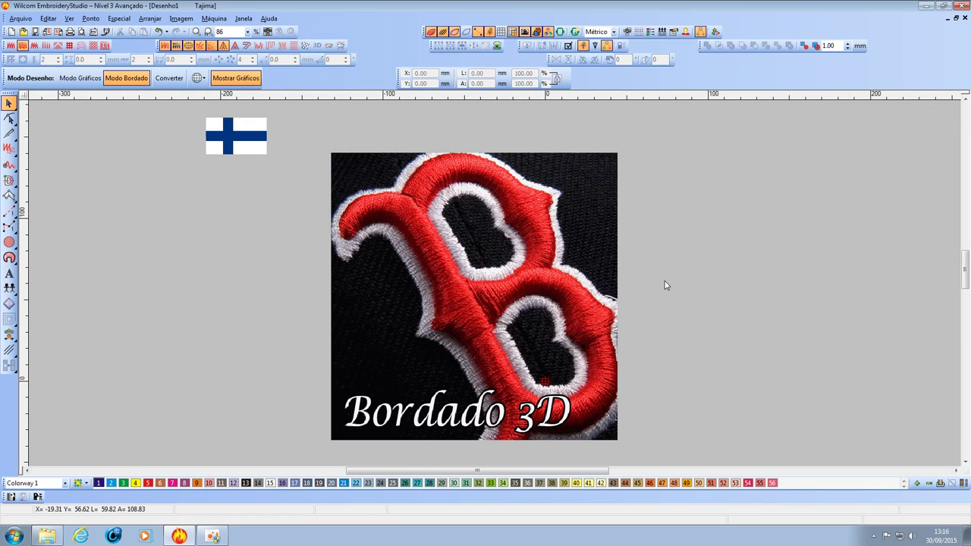
{"action": "left_click", "coordinate": [611, 281]}
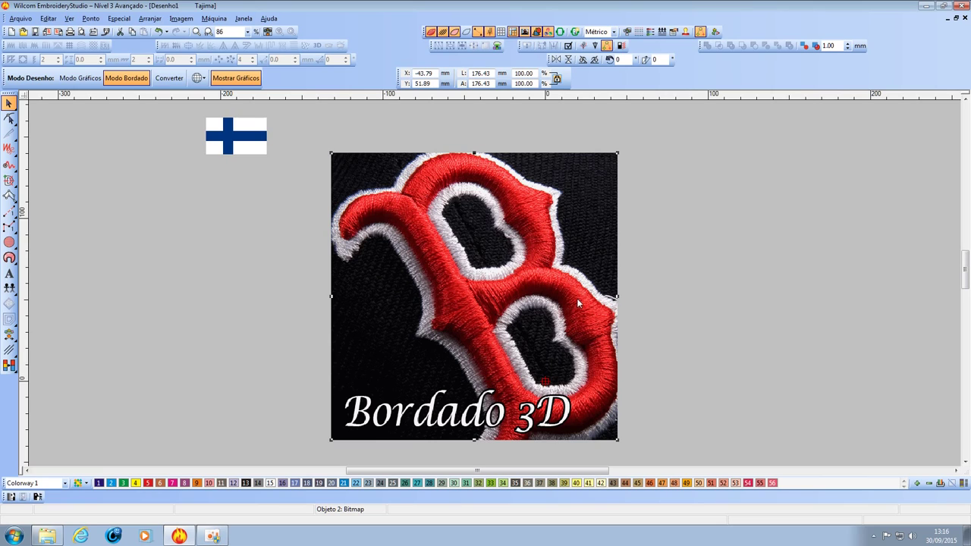
{"action": "left_click", "coordinate": [47, 536]}
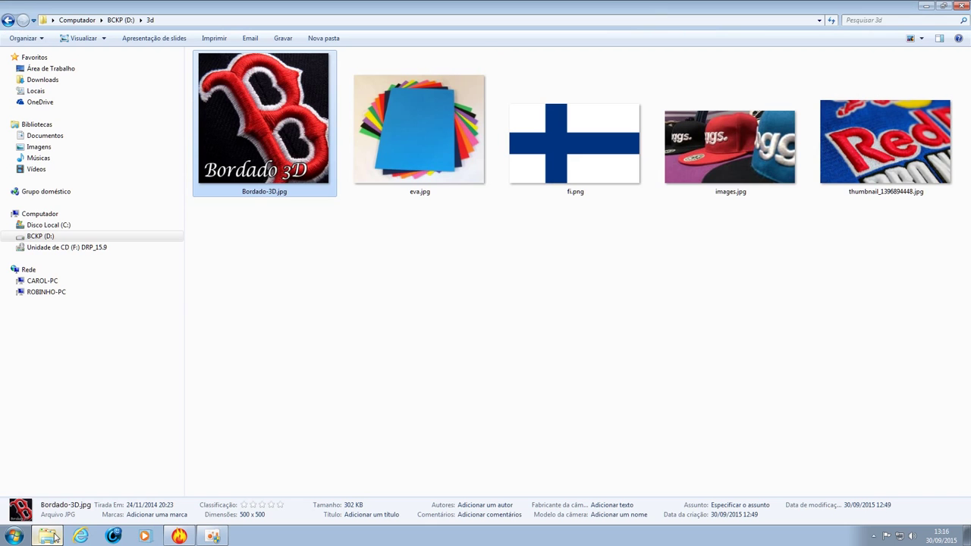
Open eva.jpg in Photo Viewer and zoom and pan across the fan of foam sheets.
{"action": "double_click", "coordinate": [428, 156]}
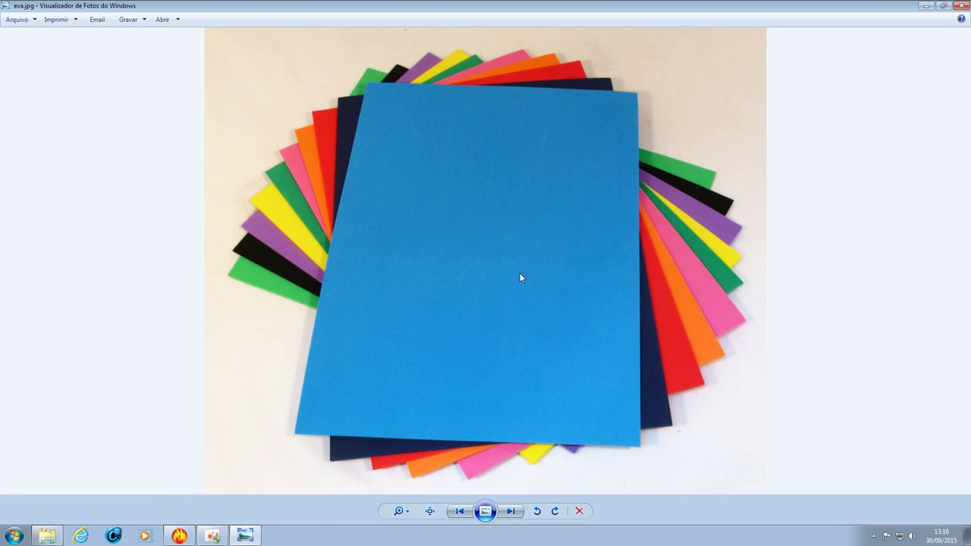
{"action": "scroll", "coordinate": [487, 277], "scroll_direction": "up", "scroll_amount": 5}
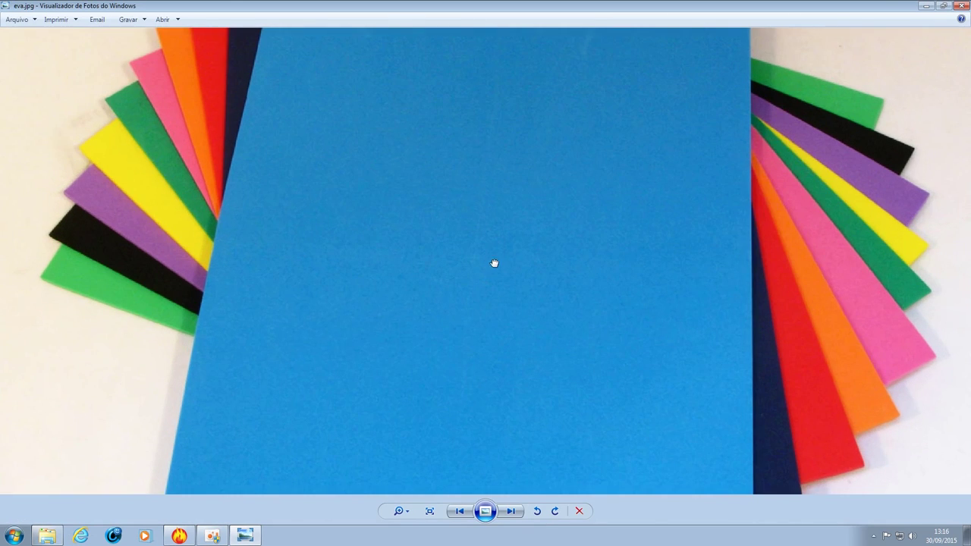
{"action": "left_click_drag", "start_coordinate": [535, 358], "coordinate": [516, 190]}
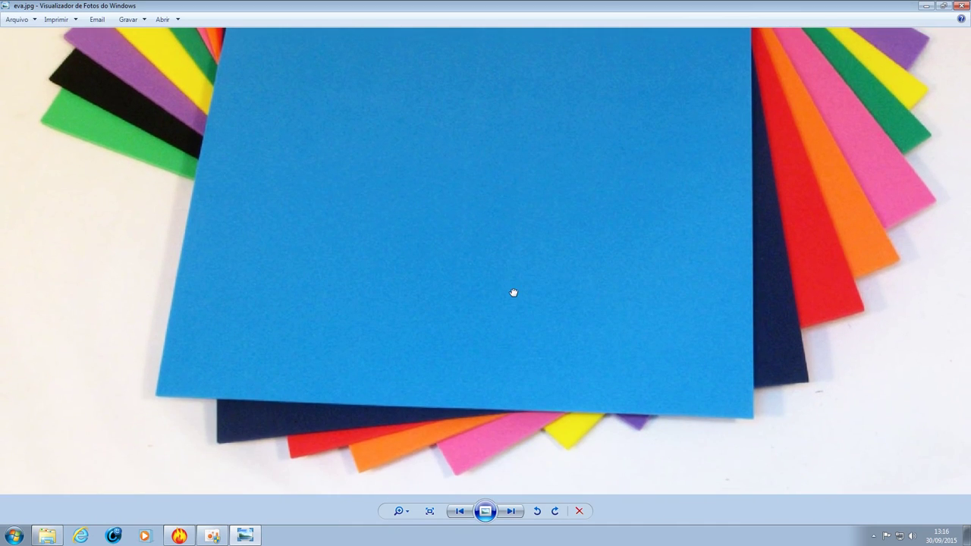
{"action": "scroll", "coordinate": [508, 282], "scroll_direction": "down", "scroll_amount": 2}
{"action": "scroll", "coordinate": [509, 264], "scroll_direction": "down", "scroll_amount": 1}
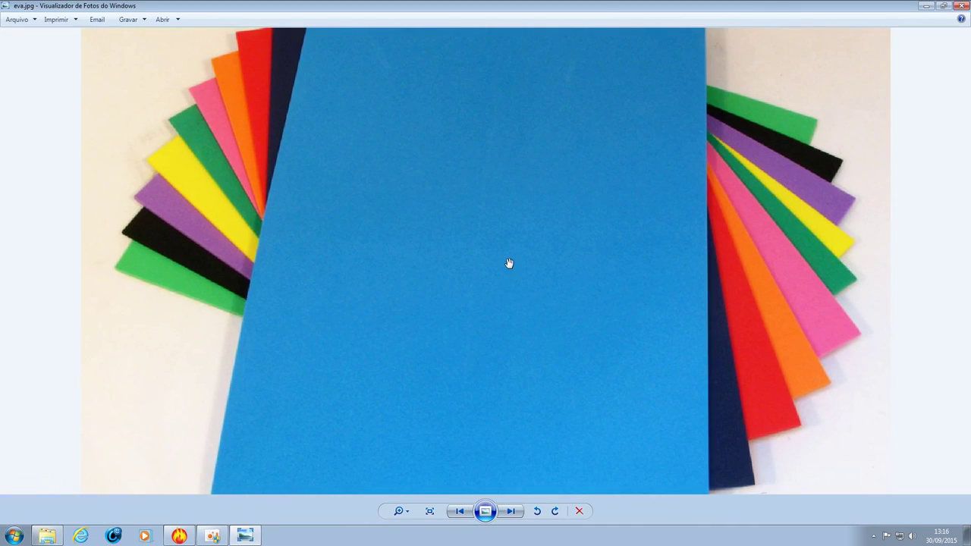
{"action": "left_click_drag", "start_coordinate": [516, 239], "coordinate": [513, 282]}
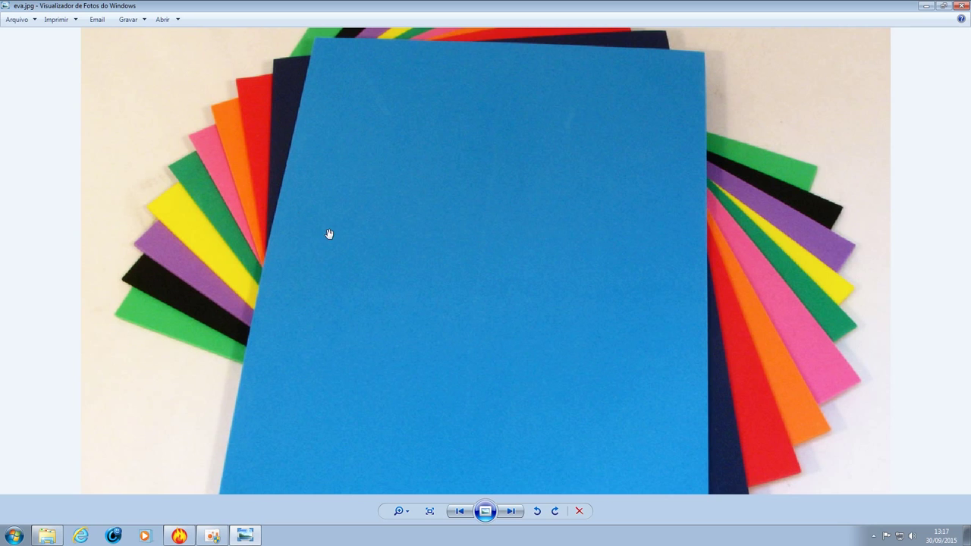
Pan around the zoomed foam sheets, close eva.jpg, and select images.jpg in the folder.
{"action": "scroll", "coordinate": [245, 188], "scroll_direction": "up", "scroll_amount": 3}
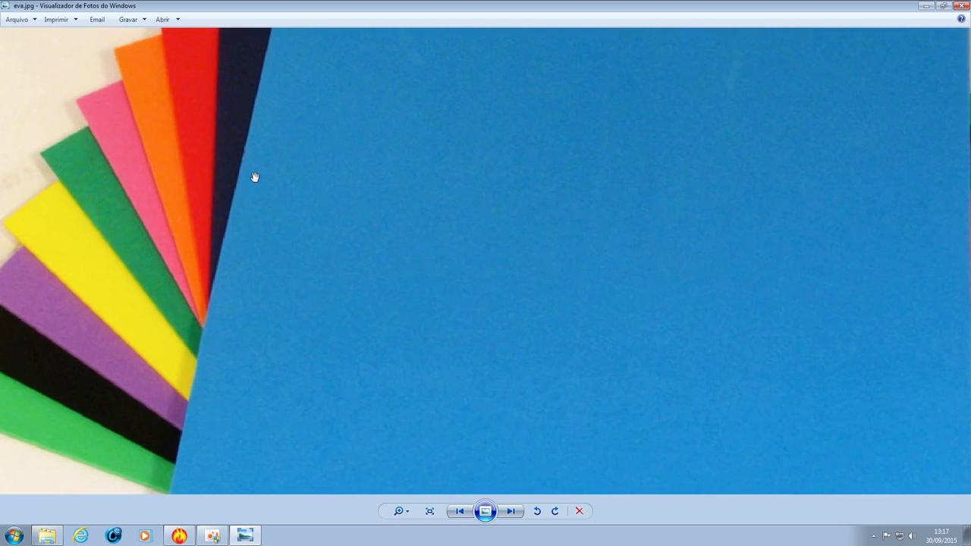
{"action": "left_click_drag", "start_coordinate": [178, 189], "coordinate": [364, 256]}
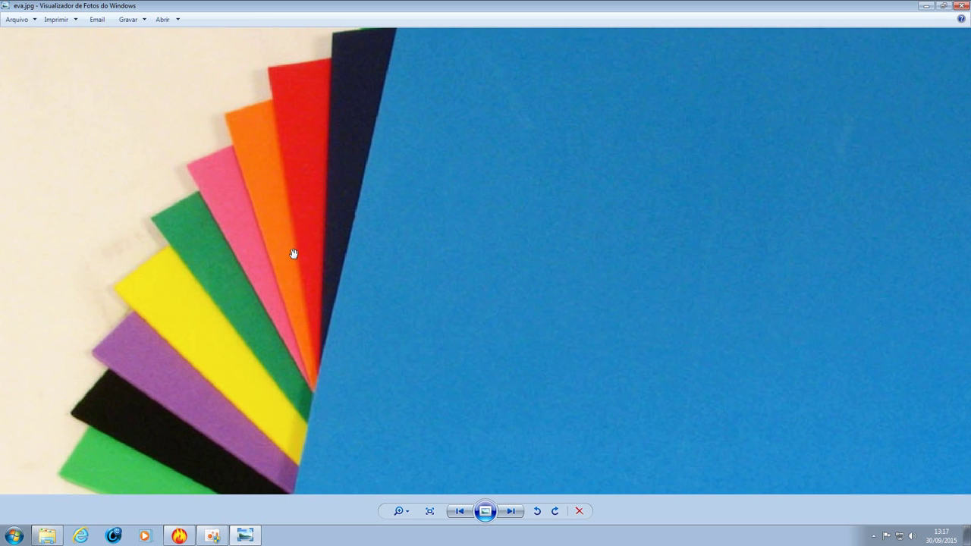
{"action": "scroll", "coordinate": [643, 306], "scroll_direction": "down", "scroll_amount": 3}
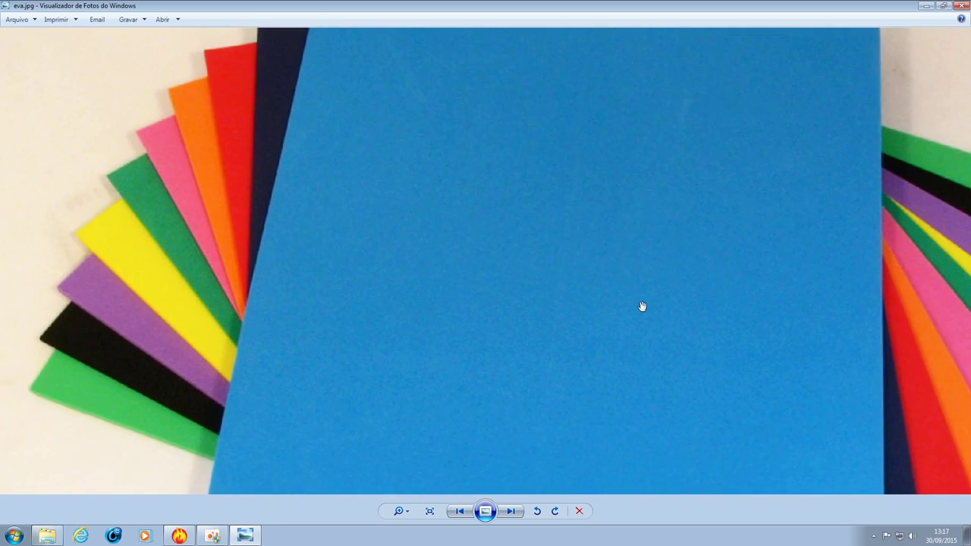
{"action": "mouse_move", "coordinate": [620, 321]}
{"action": "left_mouse_down"}
{"action": "mouse_move", "coordinate": [612, 255]}
{"action": "mouse_move", "coordinate": [605, 319]}
{"action": "left_mouse_up"}
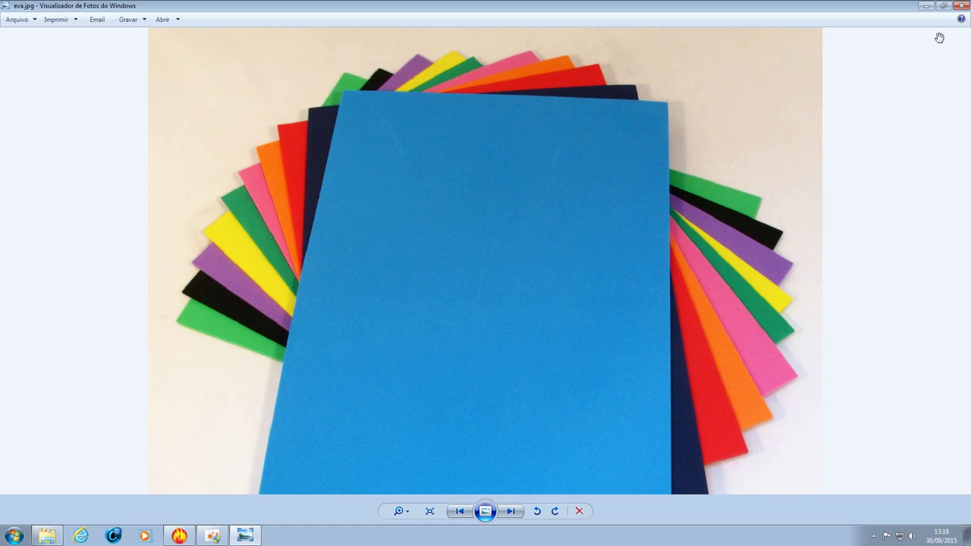
{"action": "left_click", "coordinate": [961, 5]}
{"action": "left_click", "coordinate": [747, 144]}
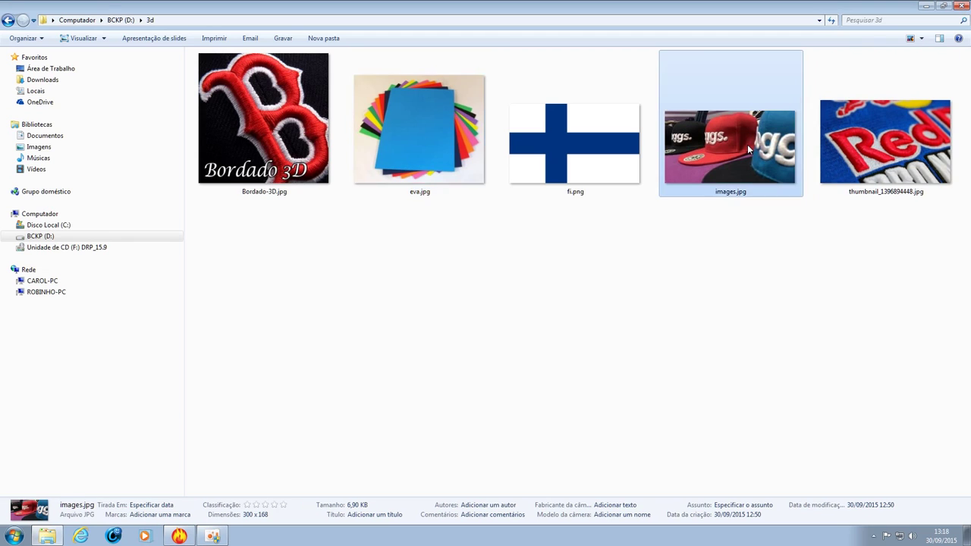
View the caps photo images.jpg, then open thumbnail_1396894448.jpg instead.
{"action": "double_click", "coordinate": [747, 144]}
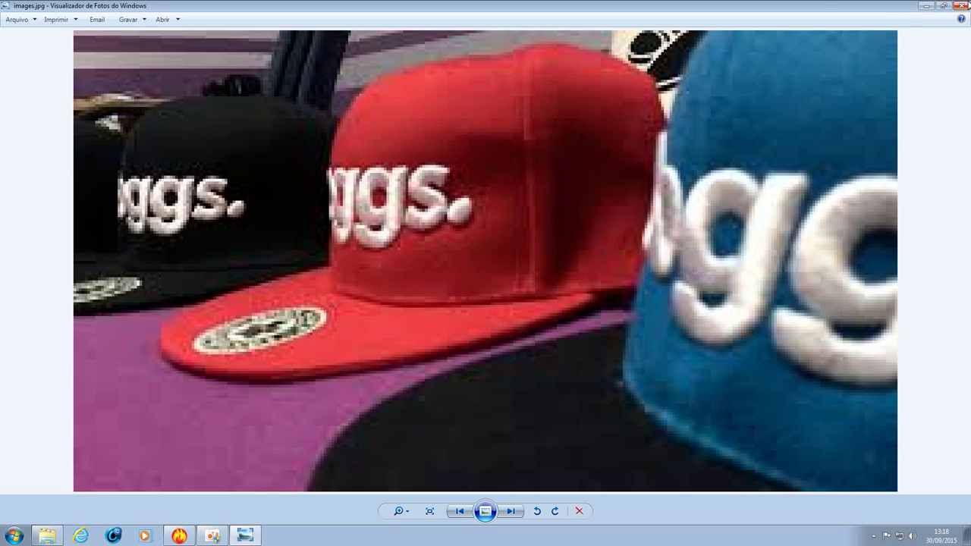
{"action": "left_click", "coordinate": [962, 6]}
{"action": "double_click", "coordinate": [886, 140]}
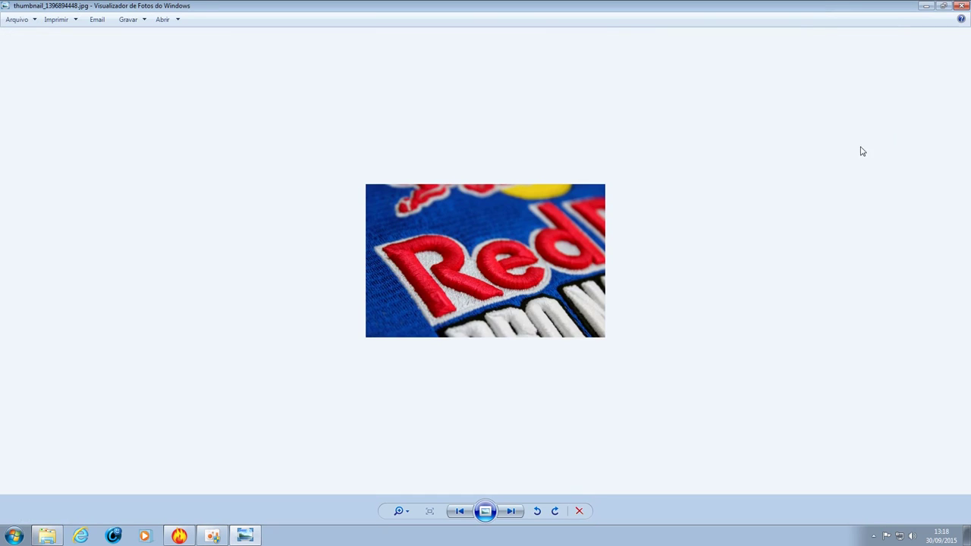
Zoom in and out on the raised red embroidered letters, then close Photo Viewer.
{"action": "scroll", "coordinate": [563, 292], "scroll_direction": "up", "scroll_amount": 3}
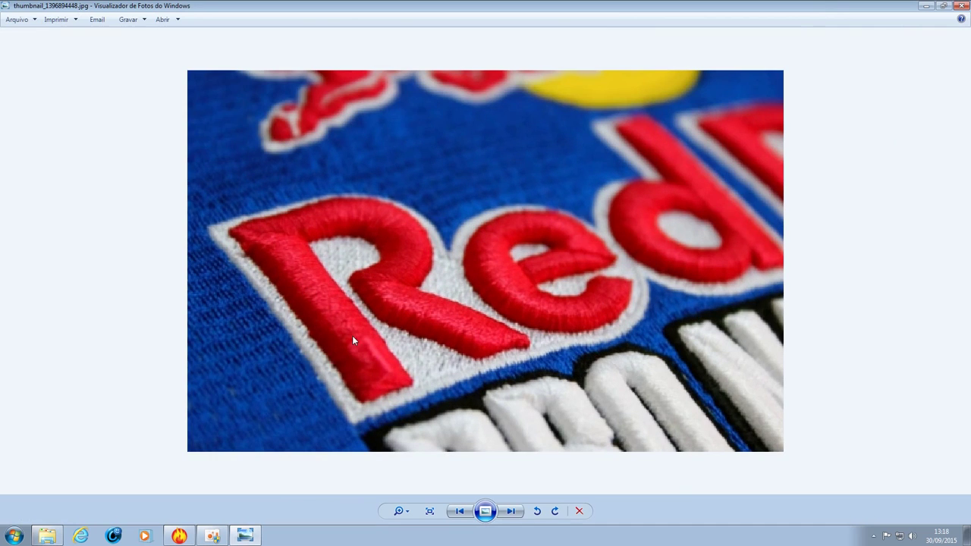
{"action": "scroll", "coordinate": [352, 336], "scroll_direction": "up", "scroll_amount": 1}
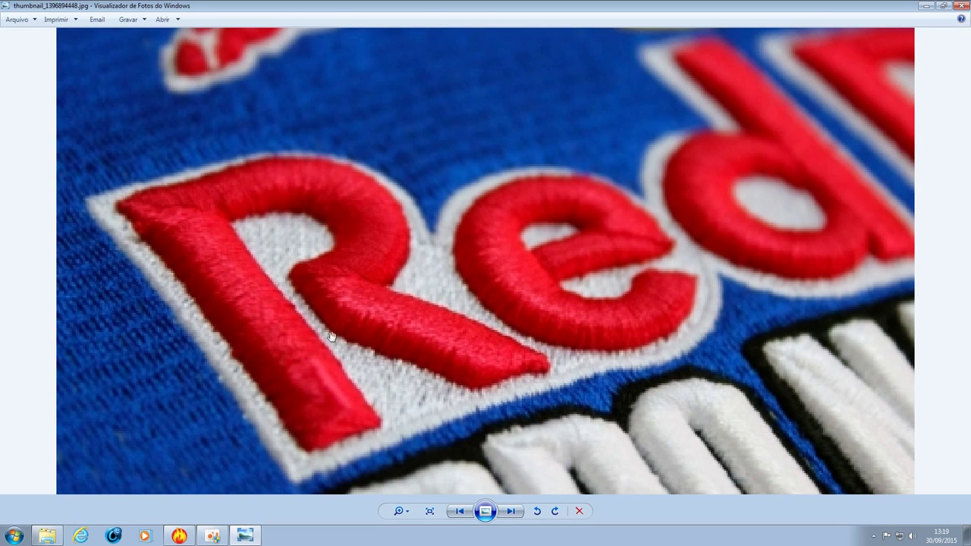
{"action": "scroll", "coordinate": [377, 346], "scroll_direction": "down", "scroll_amount": 4}
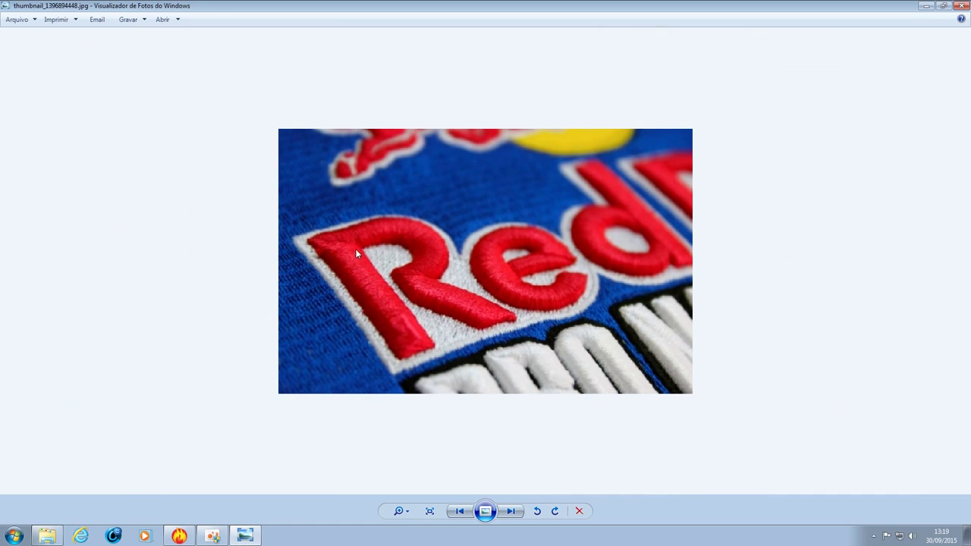
{"action": "scroll", "coordinate": [418, 291], "scroll_direction": "up", "scroll_amount": 4}
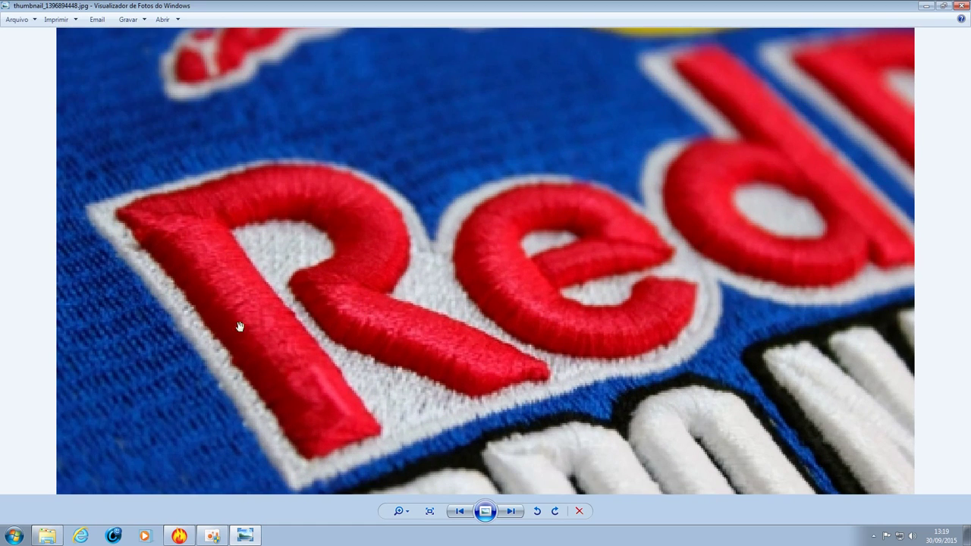
{"action": "left_click", "coordinate": [960, 9]}
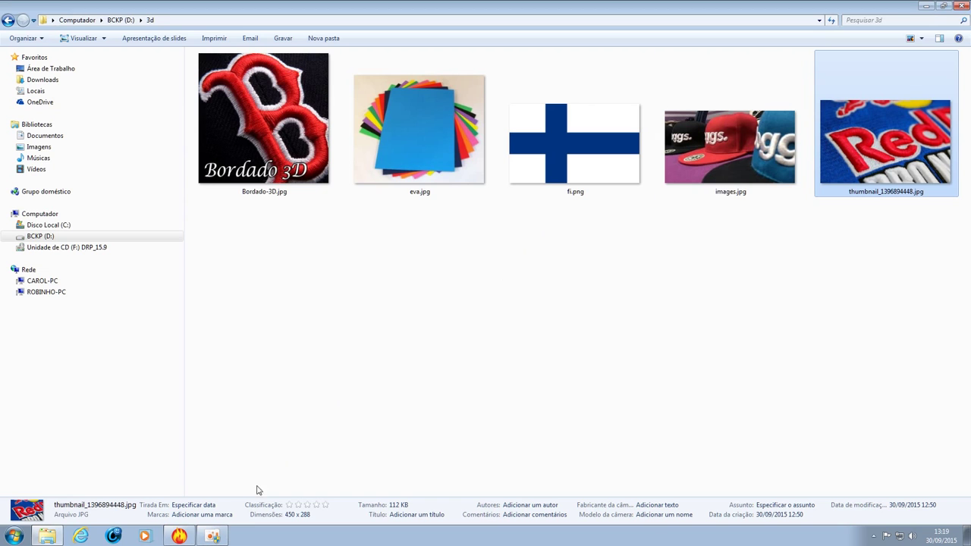
Return to the Desenho1 design in Wilcom EmbroideryStudio.
{"action": "left_click", "coordinate": [179, 537]}
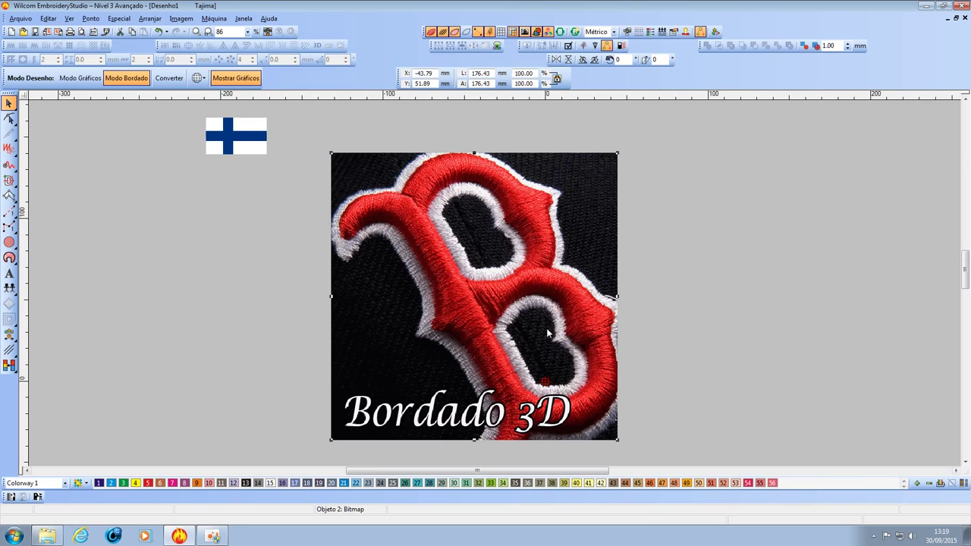
Drag the Bordado 3D bitmap to the canvas's right side, at about X 158.99, Y 67.59 mm.
{"action": "left_click", "coordinate": [638, 320]}
{"action": "scroll", "coordinate": [503, 220], "scroll_direction": "down", "scroll_amount": 1}
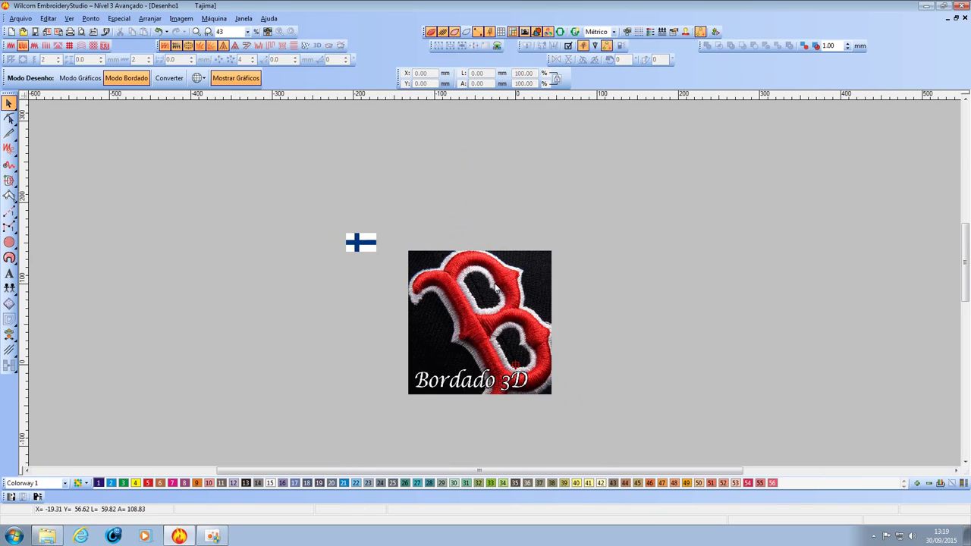
{"action": "scroll", "coordinate": [495, 287], "scroll_direction": "up", "scroll_amount": 1}
{"action": "scroll", "coordinate": [495, 287], "scroll_direction": "down", "scroll_amount": 1}
{"action": "scroll", "coordinate": [496, 286], "scroll_direction": "up", "scroll_amount": 1}
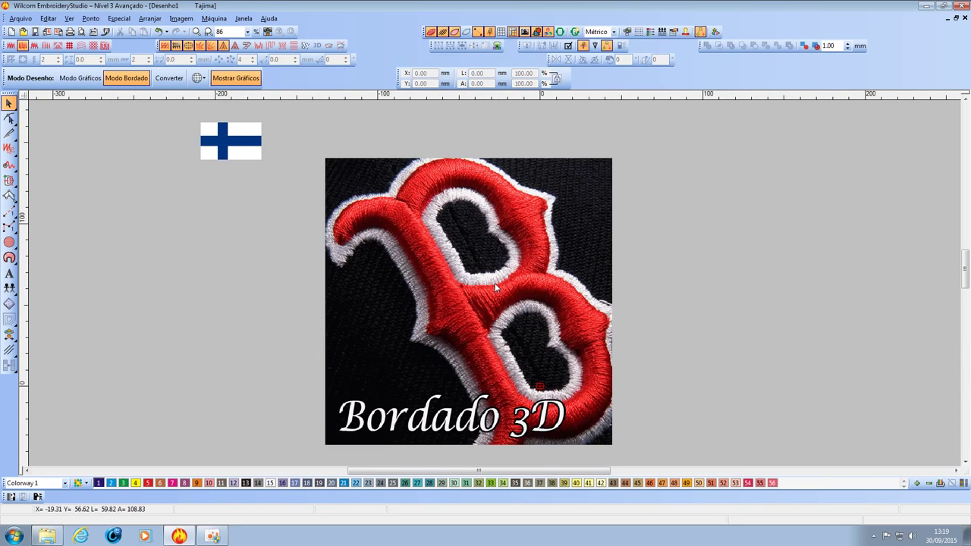
{"action": "left_click_drag", "start_coordinate": [494, 283], "coordinate": [821, 258]}
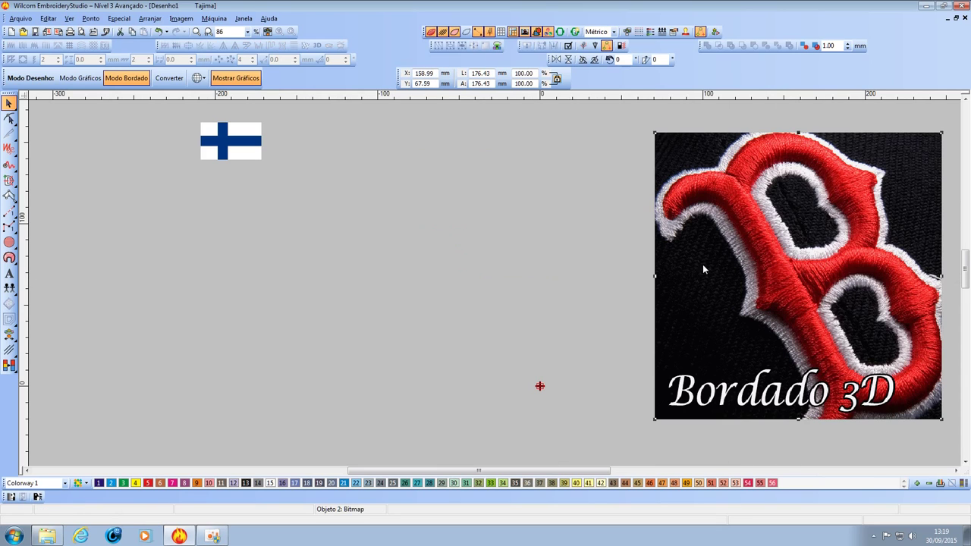
{"action": "left_click", "coordinate": [401, 269]}
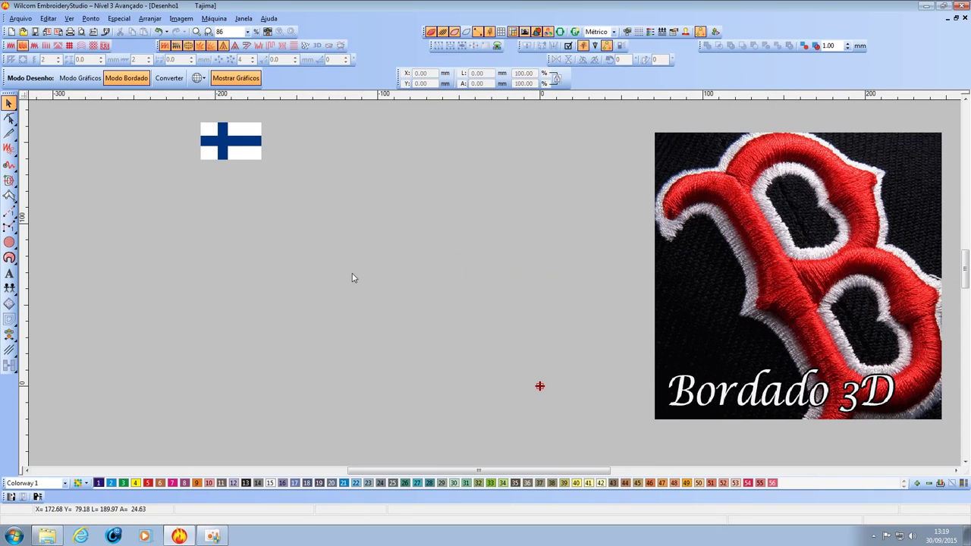
Create a satin lettering 'Y' and resize it to about 84.49 x 90.12 mm.
{"action": "left_click", "coordinate": [9, 273]}
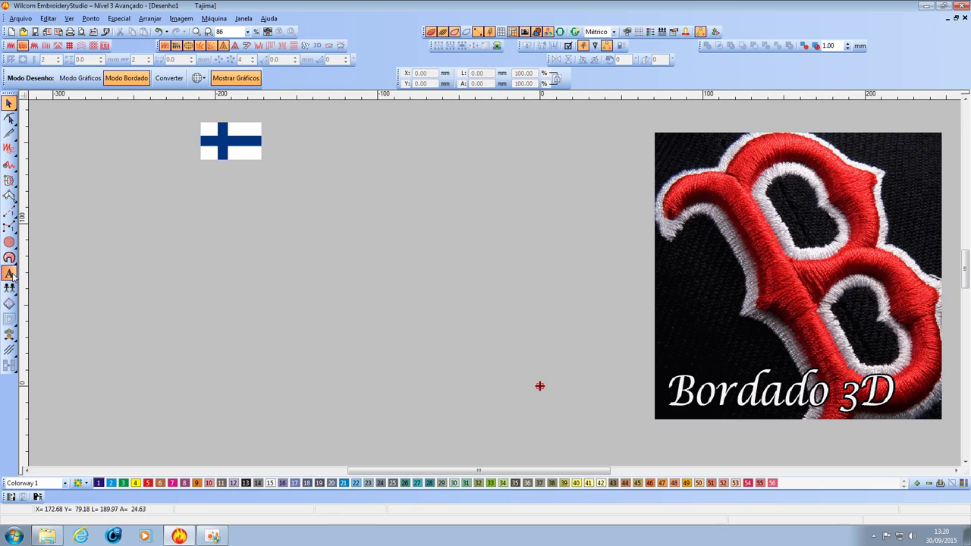
{"action": "left_click", "coordinate": [386, 295]}
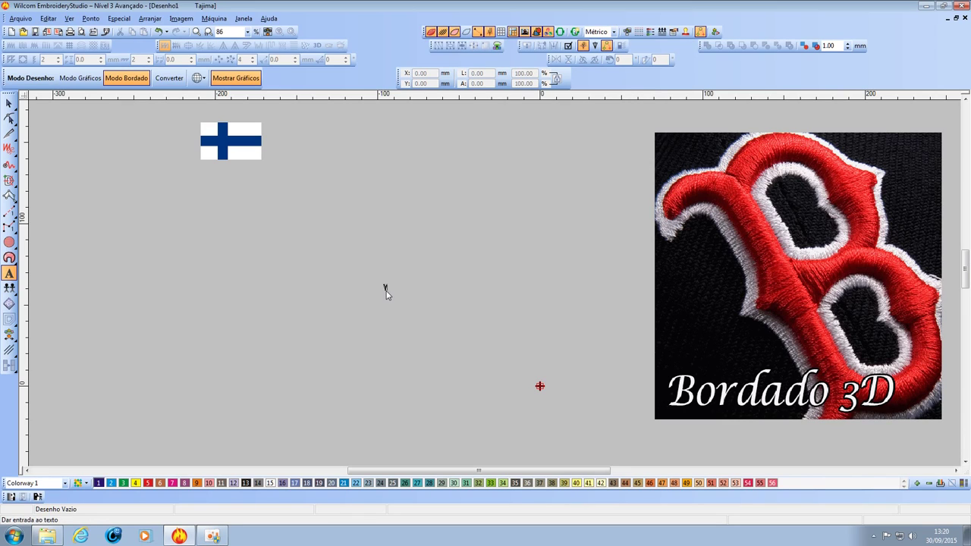
{"action": "key", "text": "Return"}
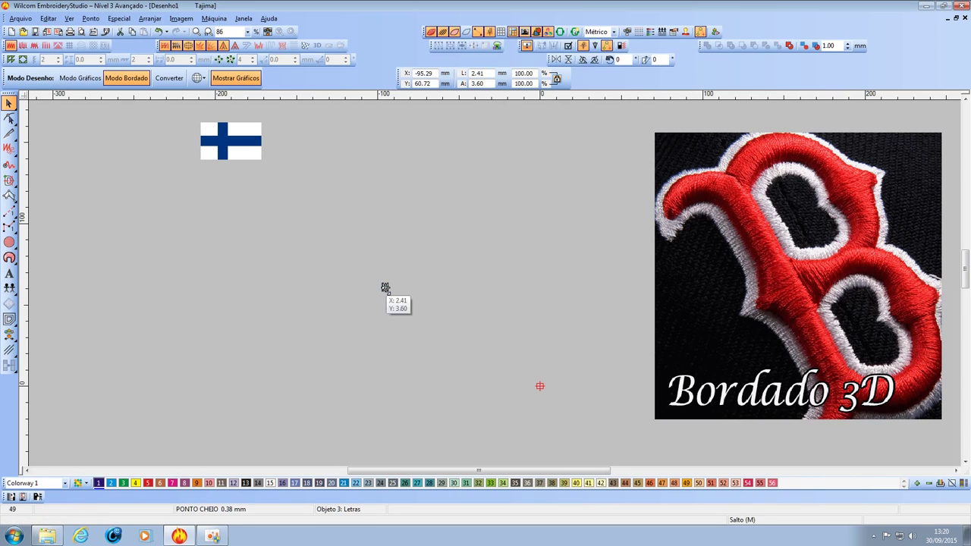
{"action": "left_click_drag", "start_coordinate": [385, 288], "coordinate": [469, 339]}
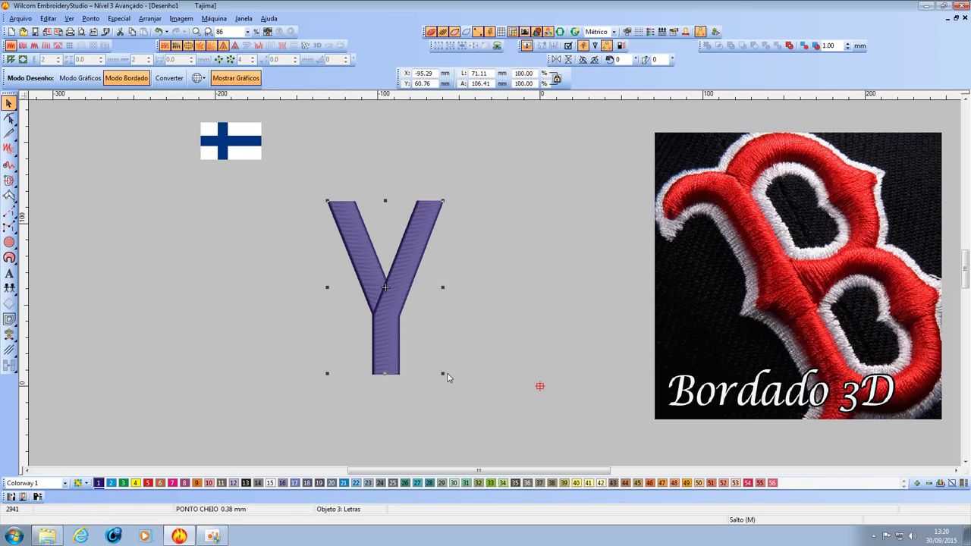
{"action": "left_click_drag", "start_coordinate": [444, 374], "coordinate": [433, 361]}
{"action": "left_click_drag", "start_coordinate": [433, 287], "coordinate": [473, 288]}
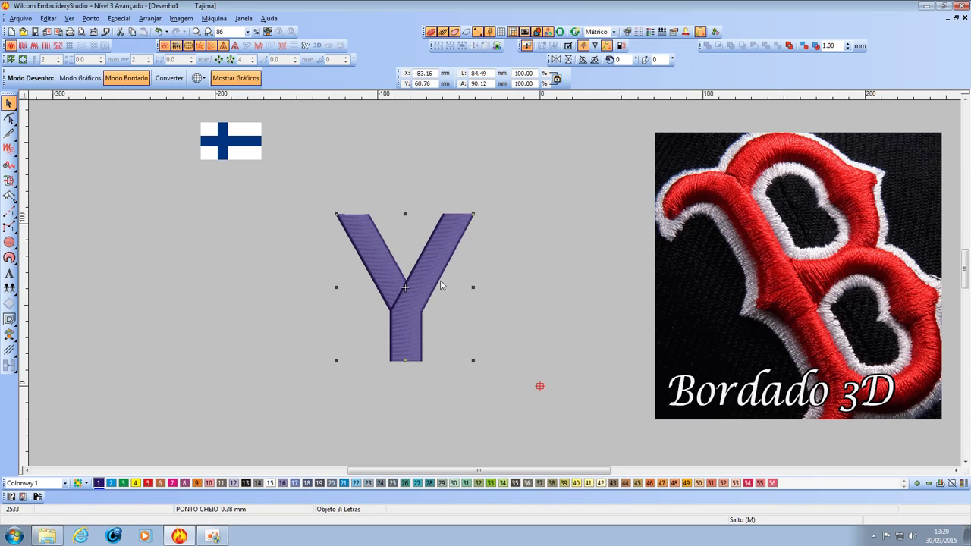
{"action": "left_click", "coordinate": [300, 263]}
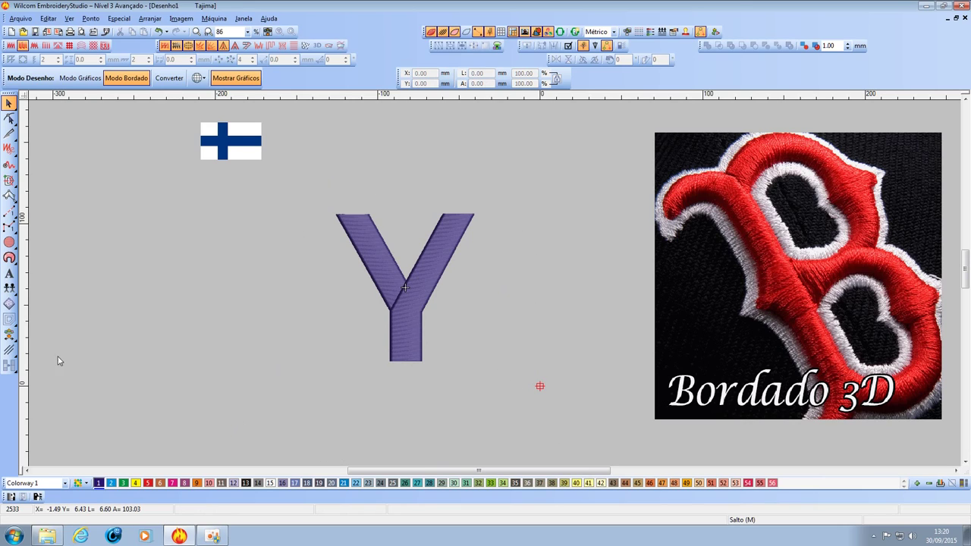
Draw a Polígono outline around the Y with a flat base, straight sides and arched top.
{"action": "left_click", "coordinate": [9, 351]}
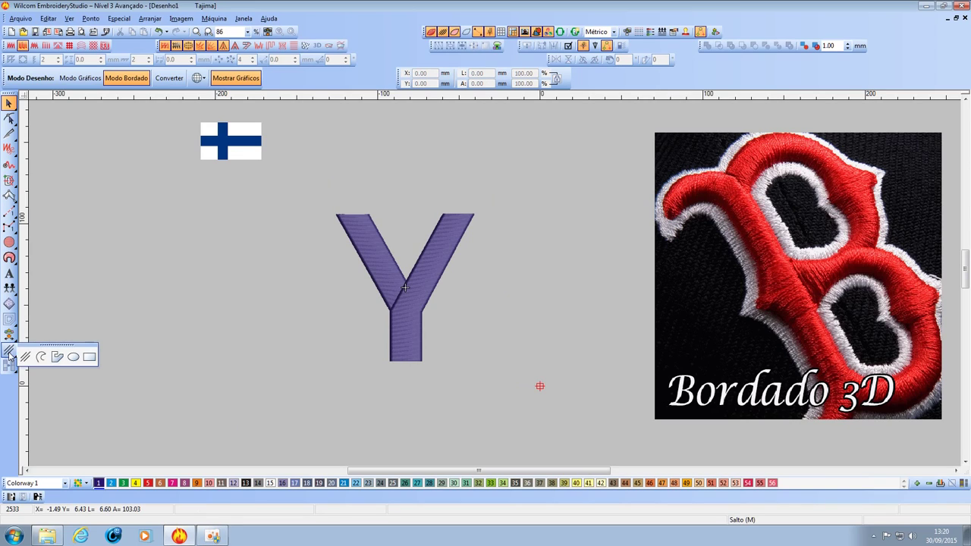
{"action": "left_click", "coordinate": [58, 356]}
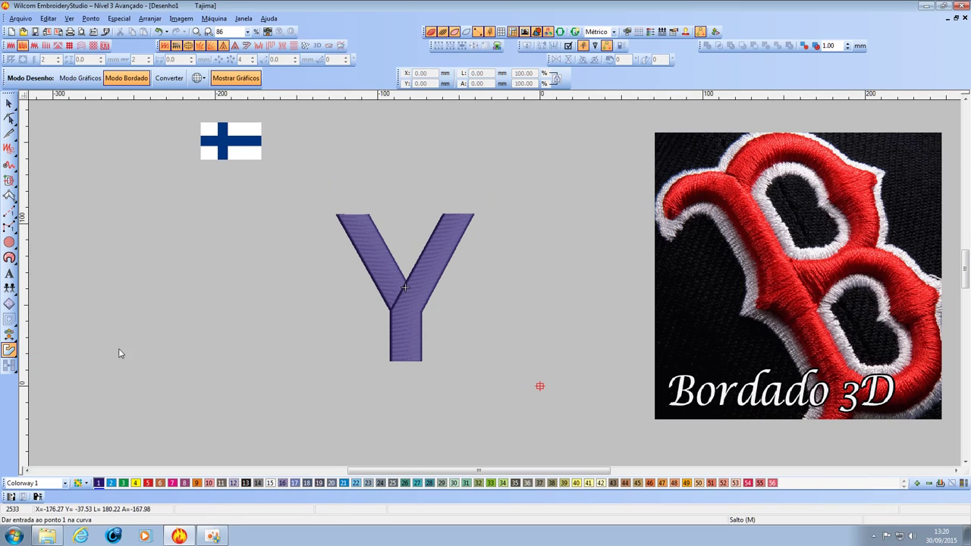
{"action": "left_click", "coordinate": [264, 352]}
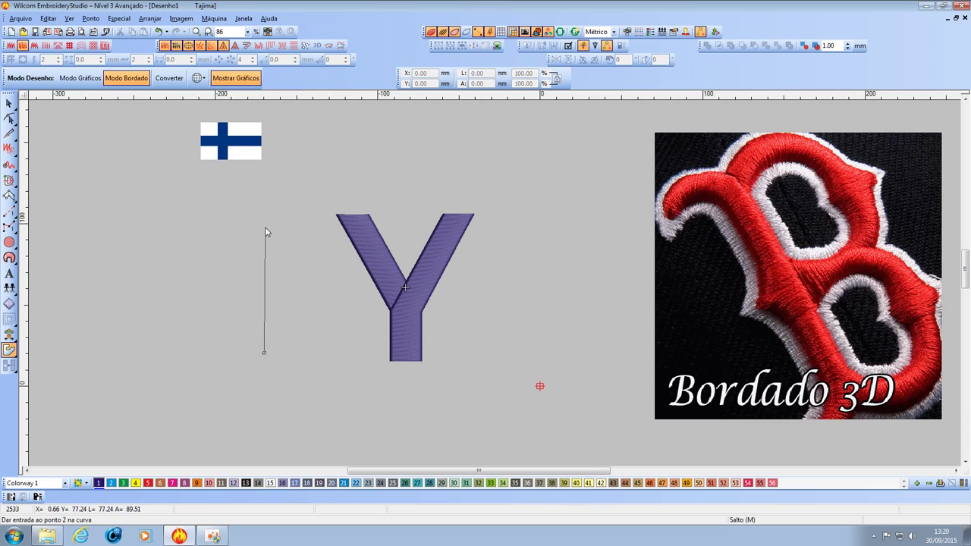
{"action": "left_click", "coordinate": [265, 223]}
{"action": "right_click", "coordinate": [400, 169]}
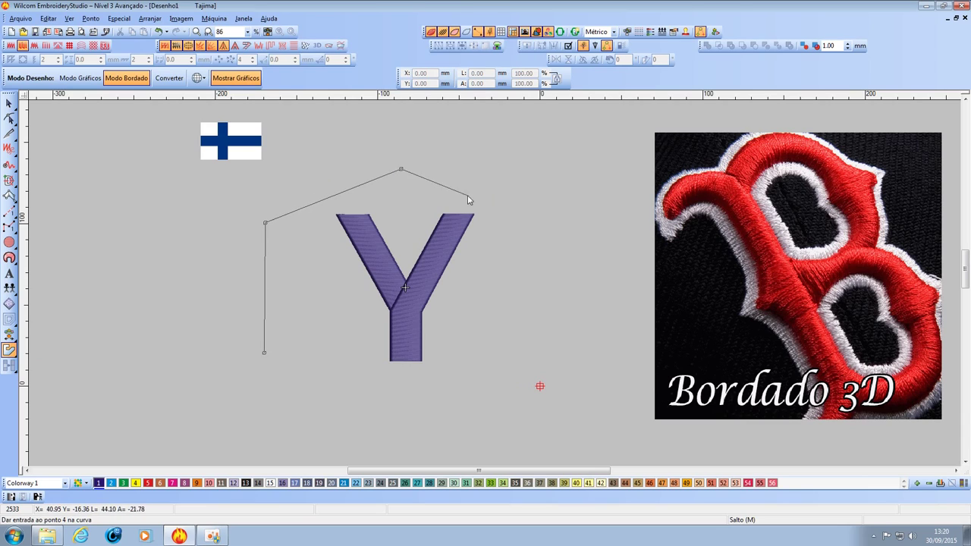
{"action": "right_click", "coordinate": [554, 230]}
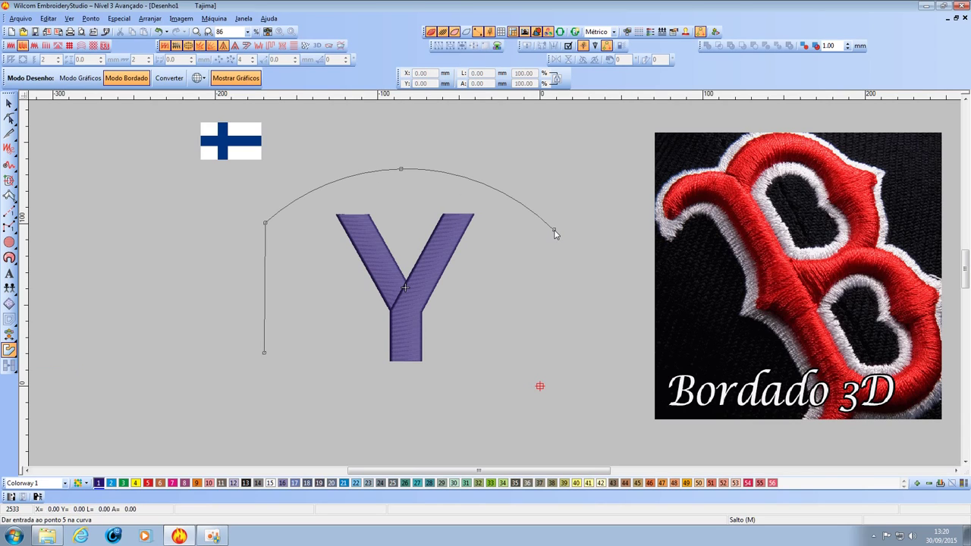
{"action": "left_click", "coordinate": [555, 357]}
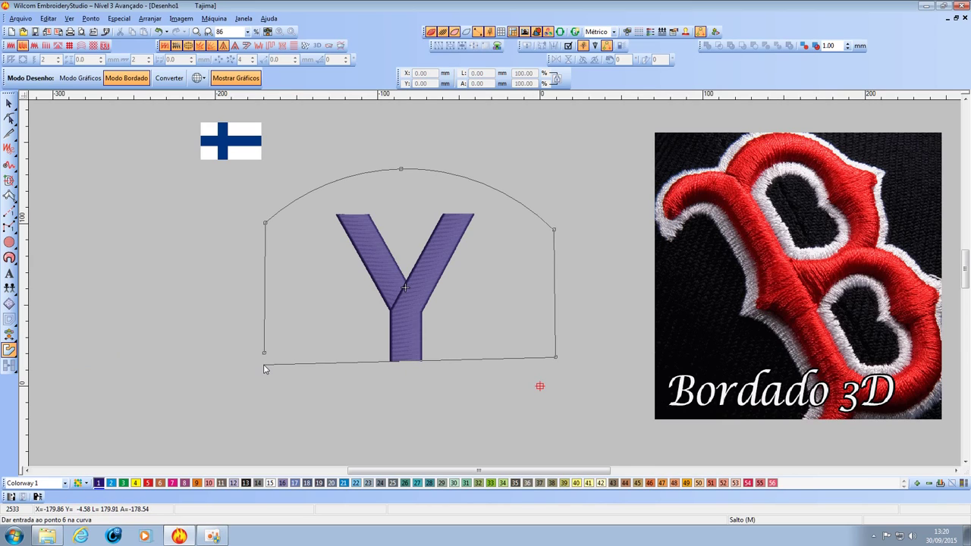
{"action": "key", "text": "Return"}
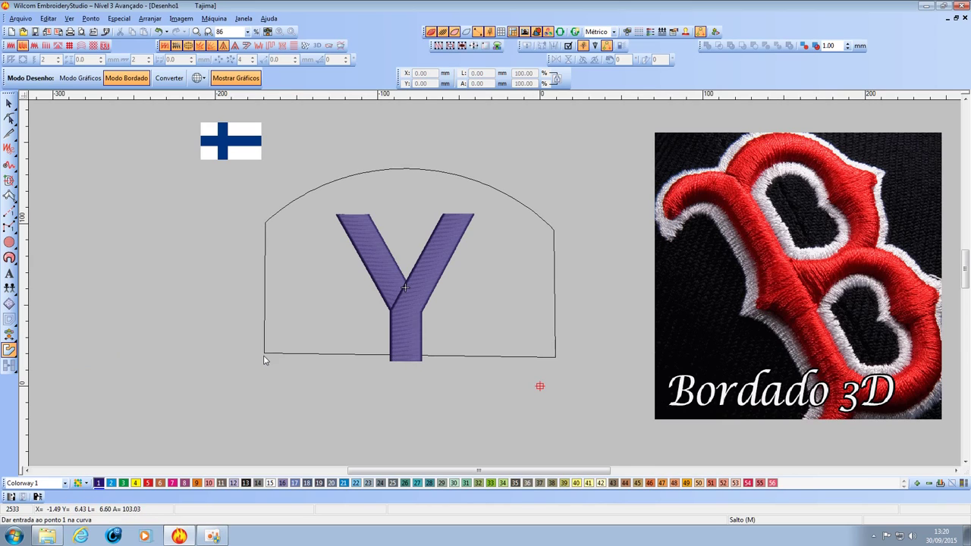
Lower the outline's bottom corners and arch end points to level the base, giving 179.86 x 123.81 mm.
{"action": "left_click", "coordinate": [9, 119]}
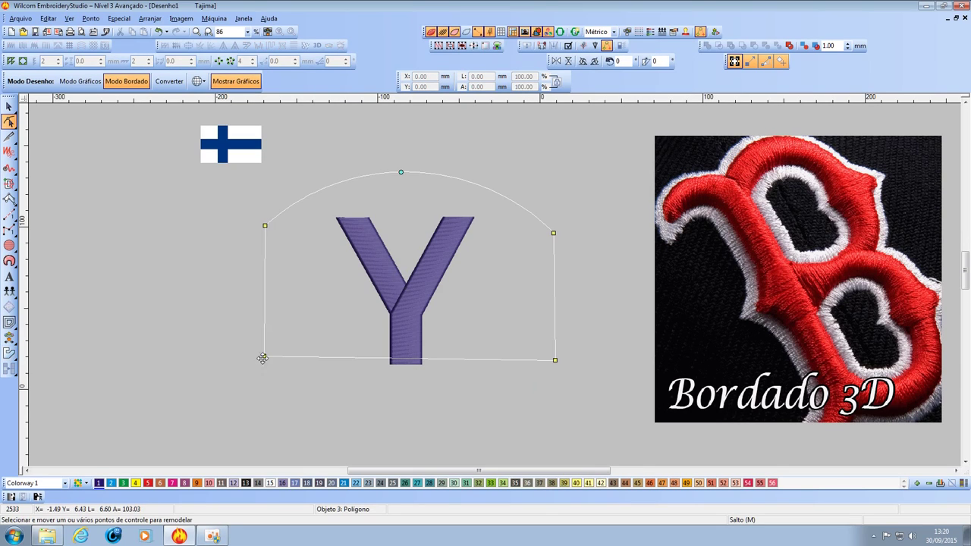
{"action": "left_click_drag", "start_coordinate": [263, 358], "coordinate": [265, 370]}
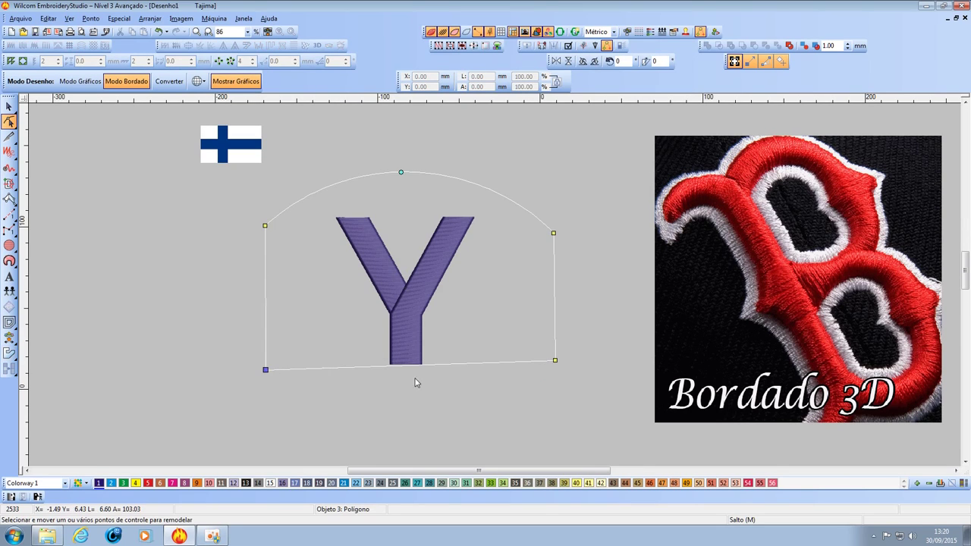
{"action": "left_click_drag", "start_coordinate": [555, 360], "coordinate": [555, 371]}
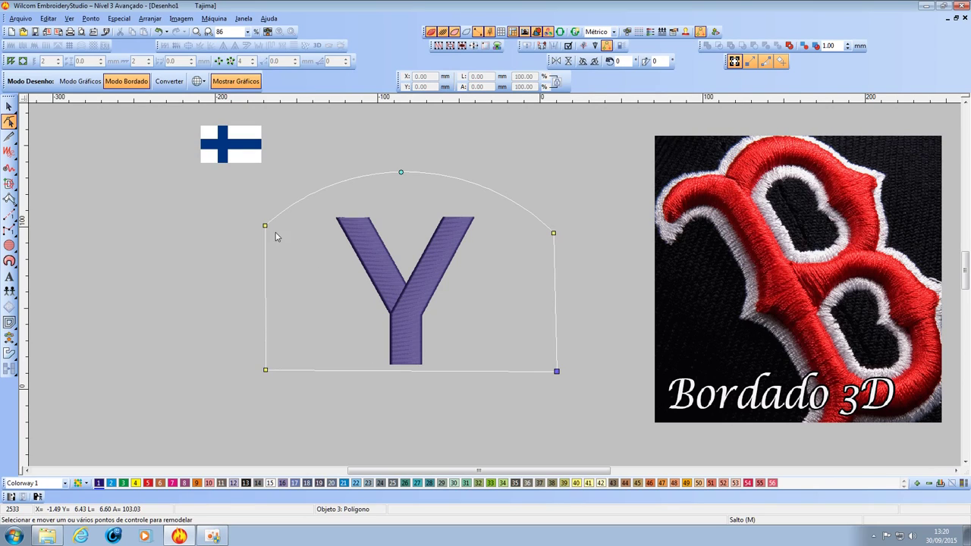
{"action": "left_click_drag", "start_coordinate": [265, 225], "coordinate": [264, 236]}
{"action": "left_click_drag", "start_coordinate": [554, 232], "coordinate": [554, 239]}
{"action": "left_click_drag", "start_coordinate": [264, 371], "coordinate": [265, 372]}
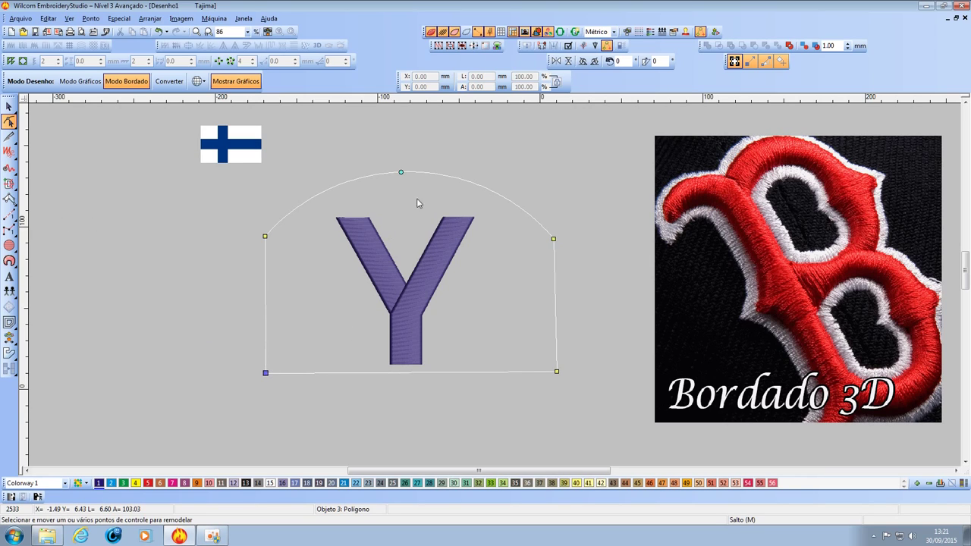
{"action": "left_click", "coordinate": [9, 106]}
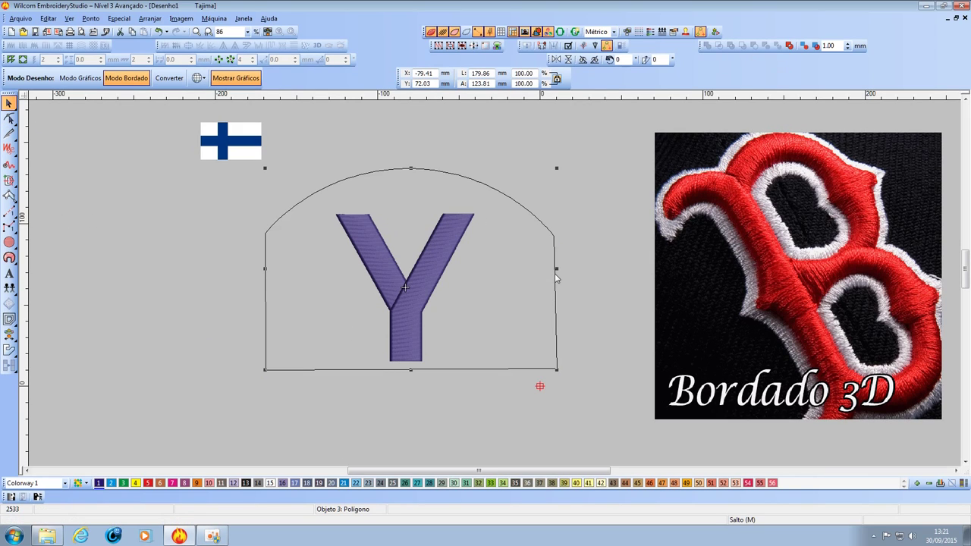
Give the arched outline a solid red fill in its Propriedades do Objeto.
{"action": "right_click", "coordinate": [555, 276]}
{"action": "left_click", "coordinate": [632, 31]}
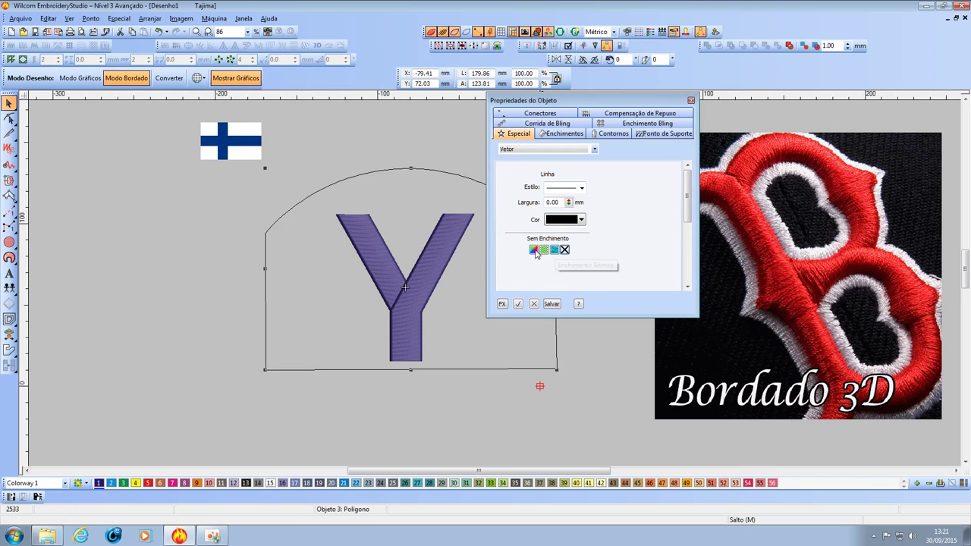
{"action": "left_click", "coordinate": [534, 250]}
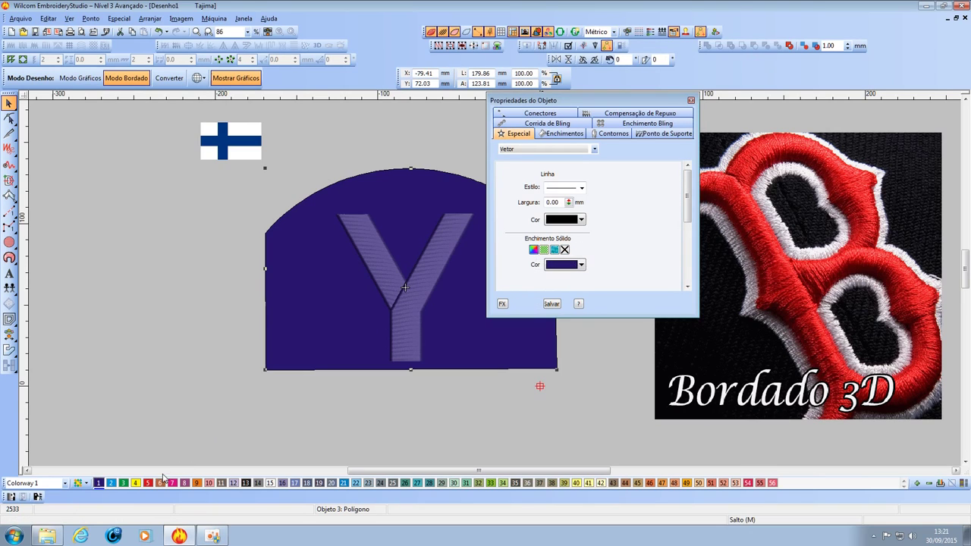
{"action": "left_click", "coordinate": [148, 483]}
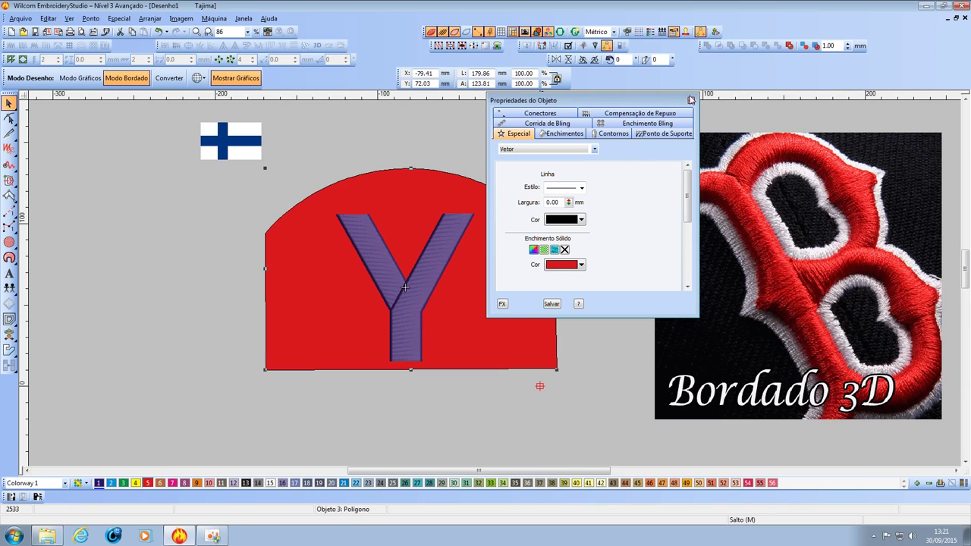
{"action": "left_click", "coordinate": [690, 100]}
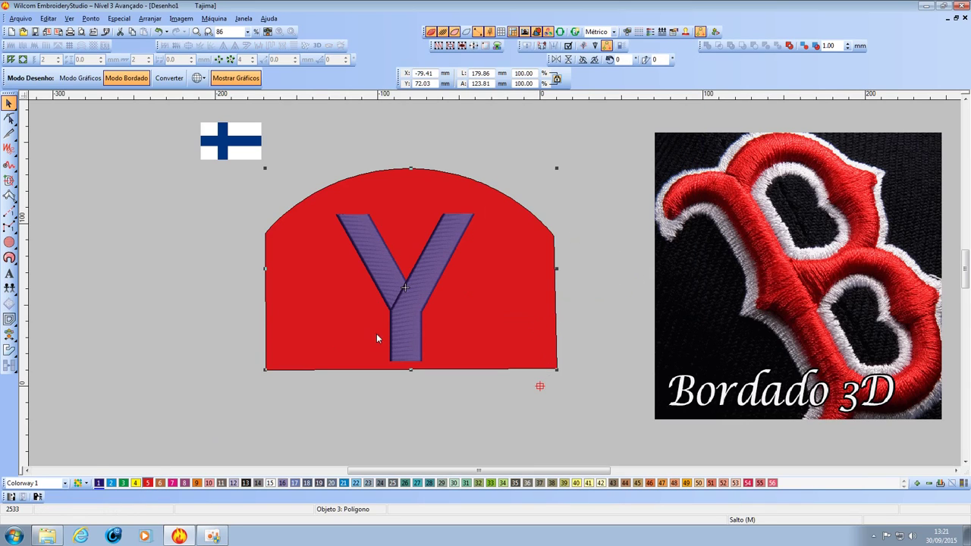
Reshape the backing's bottom-right corner so the right edge is vertical, leaving it 177.89 × 123.81 mm.
{"action": "left_click", "coordinate": [9, 118]}
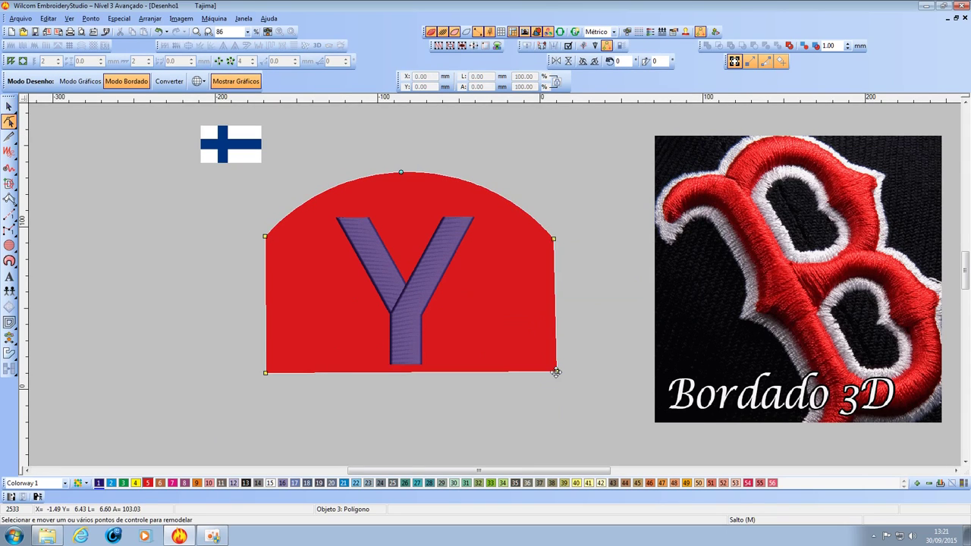
{"action": "scroll", "coordinate": [556, 371], "scroll_direction": "up", "scroll_amount": 2}
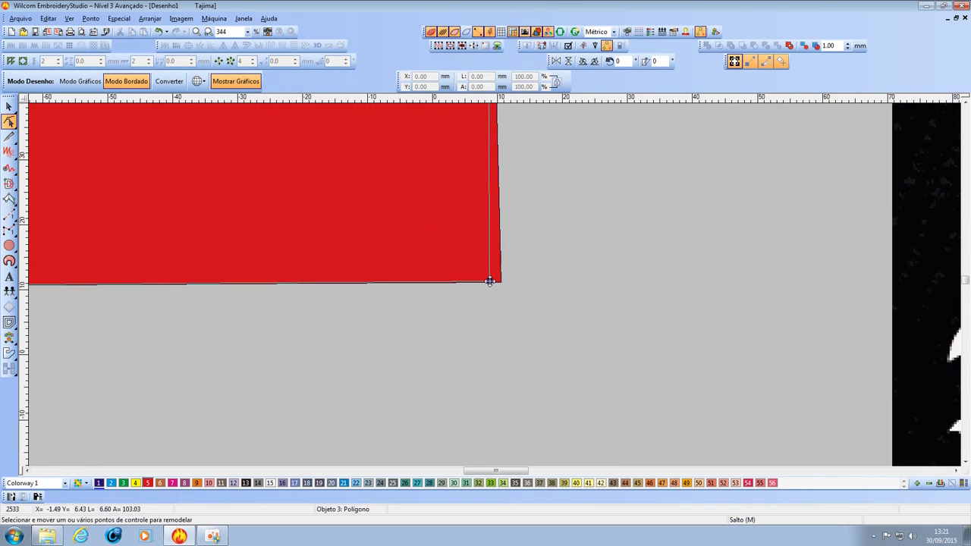
{"action": "left_click_drag", "start_coordinate": [489, 281], "coordinate": [486, 282]}
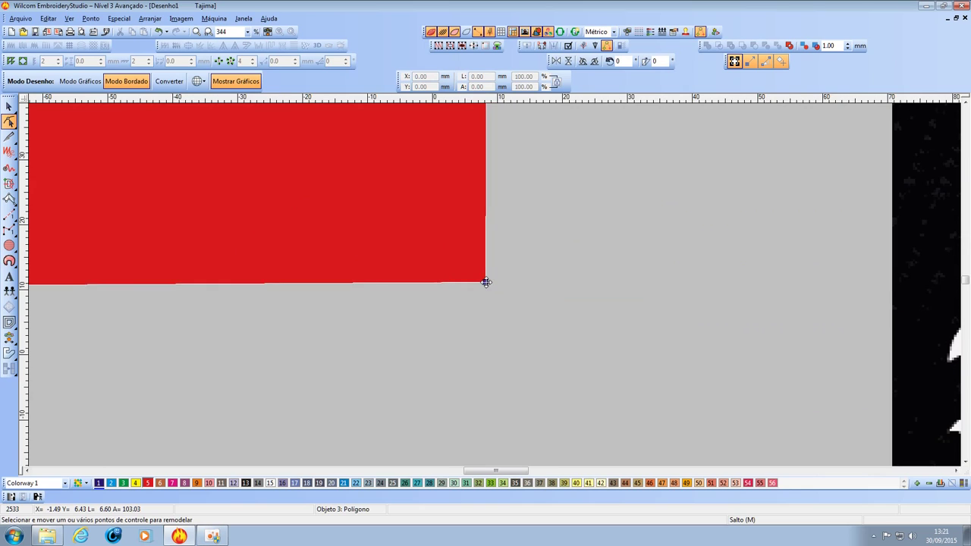
{"action": "scroll", "coordinate": [486, 282], "scroll_direction": "down", "scroll_amount": 3}
{"action": "scroll", "coordinate": [429, 247], "scroll_direction": "up", "scroll_amount": 1}
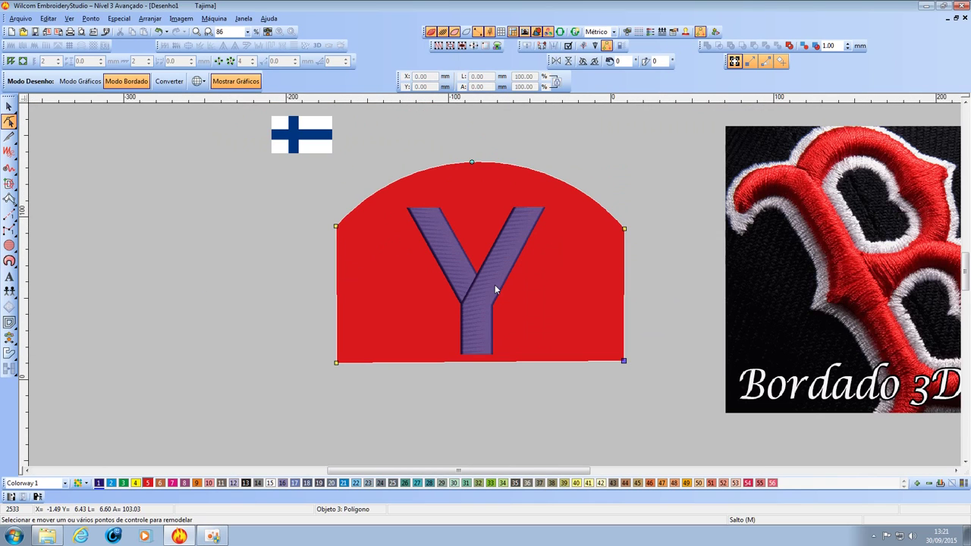
{"action": "left_click", "coordinate": [9, 107]}
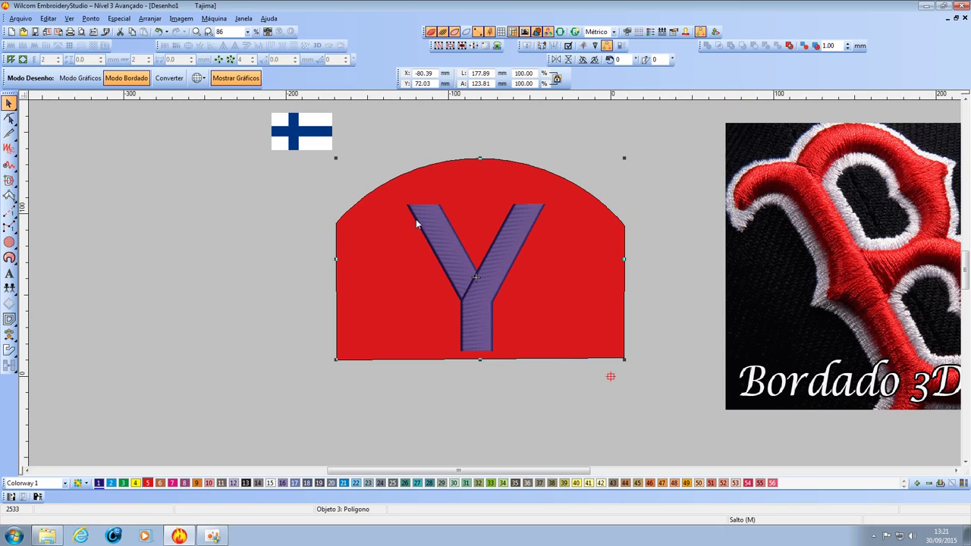
Separate the Y lettering into individual satin objects from the Lista de Cor-Objeto.
{"action": "left_click", "coordinate": [496, 287]}
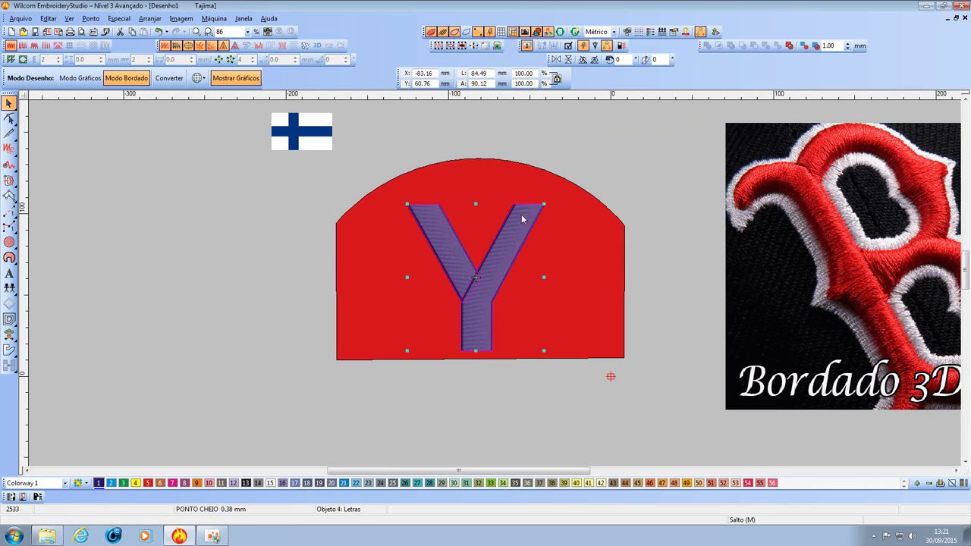
{"action": "left_click", "coordinate": [650, 32]}
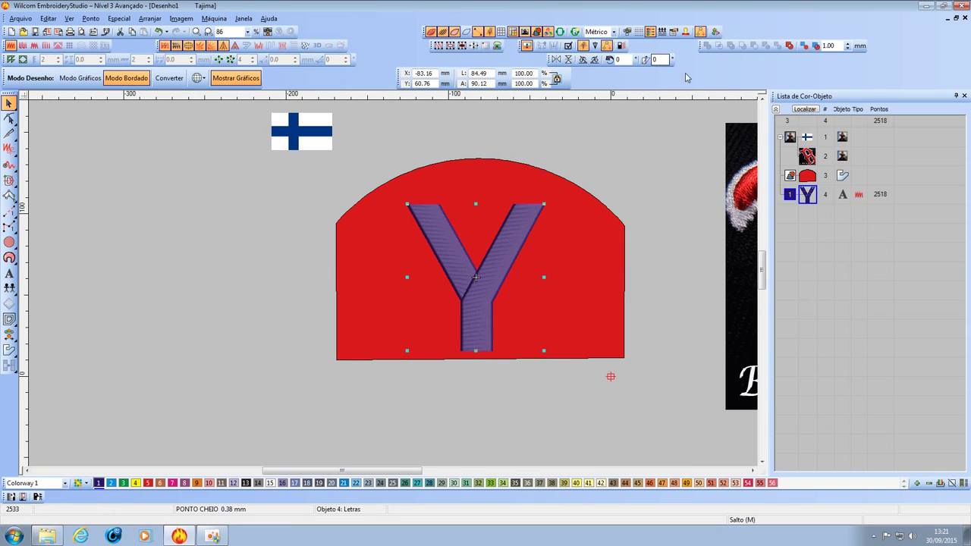
{"action": "right_click", "coordinate": [810, 194]}
{"action": "left_click", "coordinate": [845, 357]}
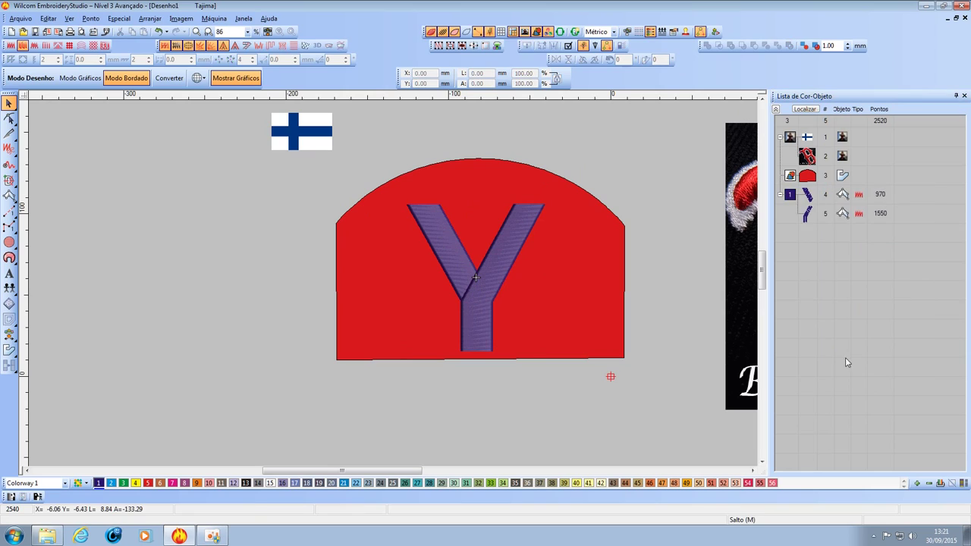
Compare the 970- and 1550-stitch pieces, ending with the right arm and stem selected.
{"action": "left_click", "coordinate": [808, 217]}
{"action": "left_click", "coordinate": [808, 199]}
{"action": "left_click", "coordinate": [808, 217]}
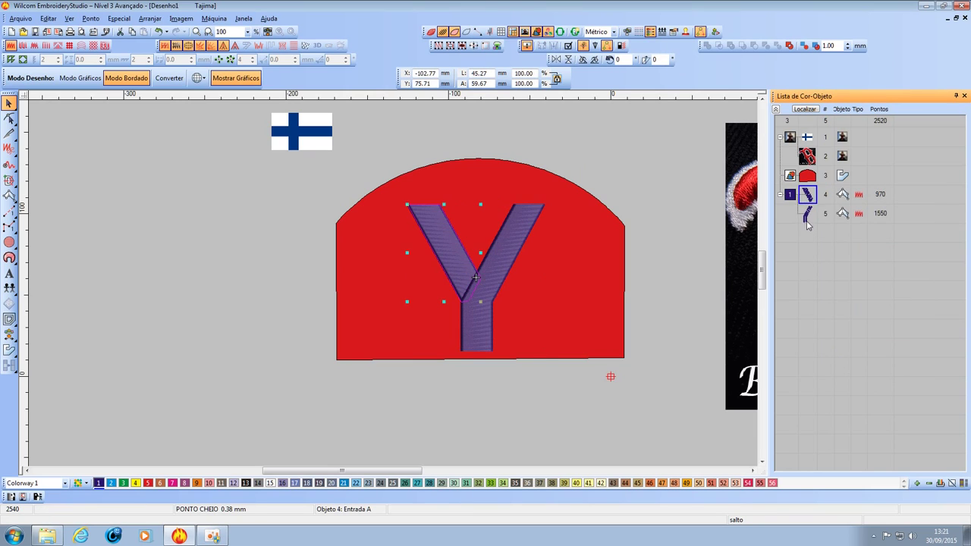
{"action": "left_click", "coordinate": [809, 199]}
{"action": "left_click", "coordinate": [808, 196]}
{"action": "left_click", "coordinate": [809, 216]}
{"action": "left_click", "coordinate": [808, 196]}
{"action": "left_click", "coordinate": [809, 215]}
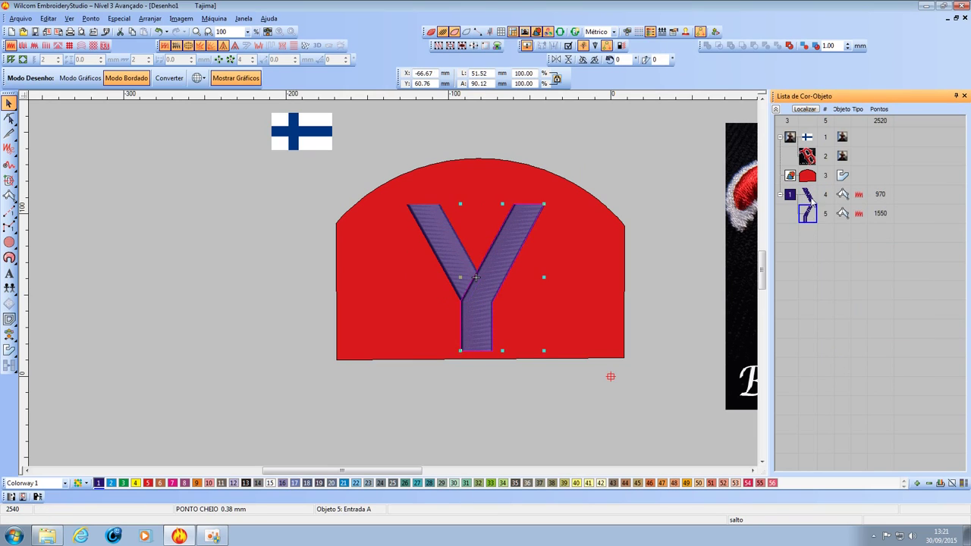
{"action": "left_click", "coordinate": [808, 196]}
{"action": "left_click", "coordinate": [810, 216]}
{"action": "left_click", "coordinate": [807, 195]}
{"action": "left_click", "coordinate": [808, 216]}
{"action": "left_click", "coordinate": [807, 196]}
{"action": "left_click", "coordinate": [808, 216]}
{"action": "left_click", "coordinate": [808, 196]}
{"action": "left_click", "coordinate": [808, 217]}
Close the object list, clear the selection, and switch off stitch display.
{"action": "left_click", "coordinate": [964, 95]}
{"action": "key", "text": "Escape"}
{"action": "scroll", "coordinate": [497, 281], "scroll_direction": "up", "scroll_amount": 2}
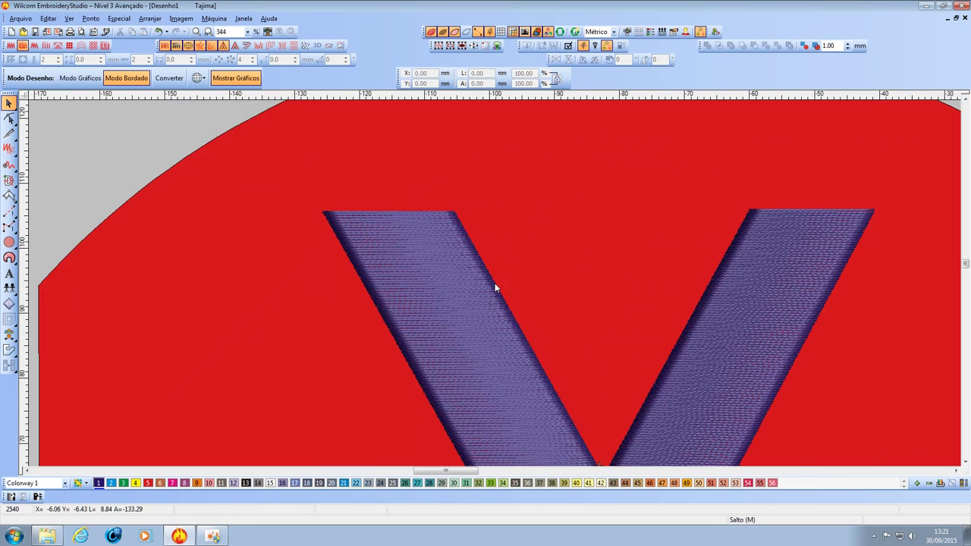
{"action": "left_click", "coordinate": [442, 31]}
Inspect the Y's left-arm outline and the 177.89 × 123.81 mm red backing.
{"action": "left_click", "coordinate": [471, 251]}
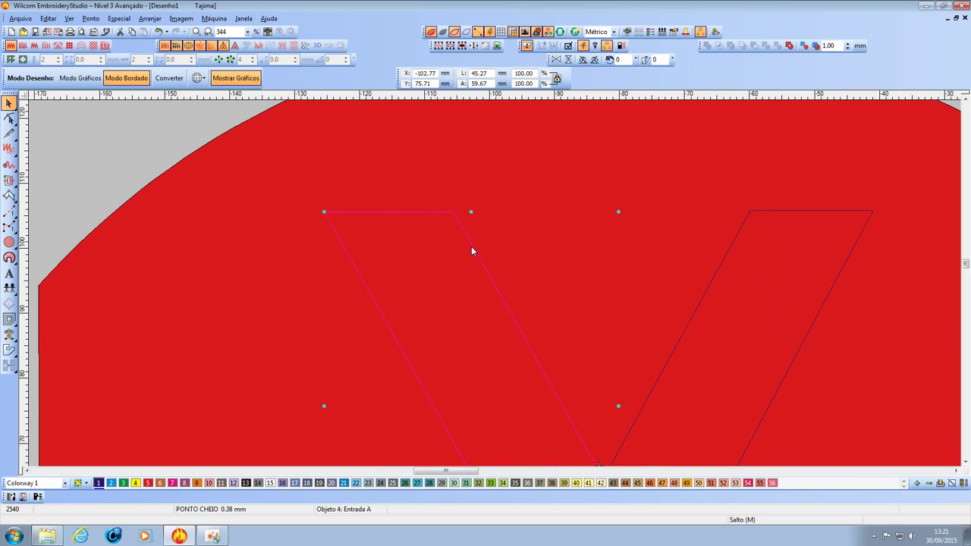
{"action": "scroll", "coordinate": [494, 284], "scroll_direction": "down", "scroll_amount": 3}
{"action": "scroll", "coordinate": [537, 320], "scroll_direction": "up", "scroll_amount": 3}
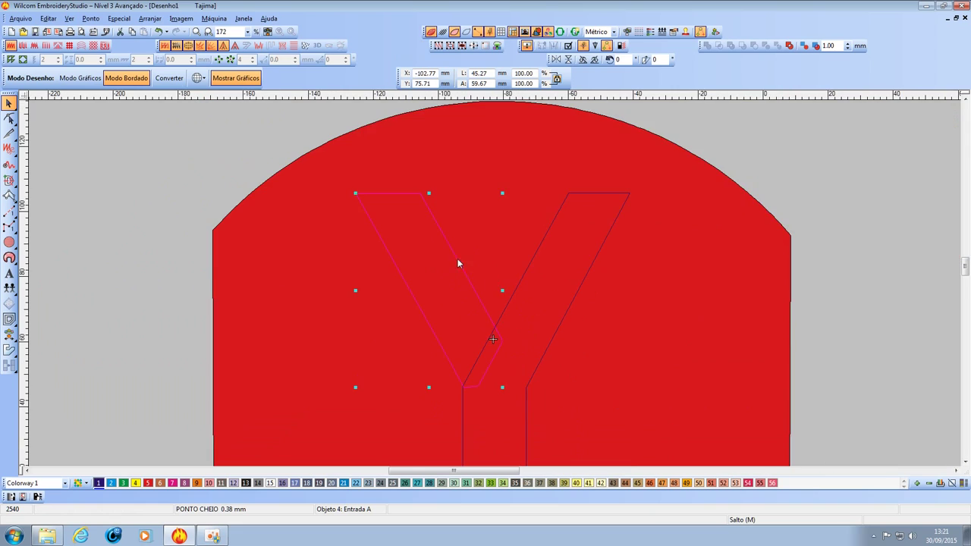
{"action": "scroll", "coordinate": [477, 285], "scroll_direction": "down", "scroll_amount": 2}
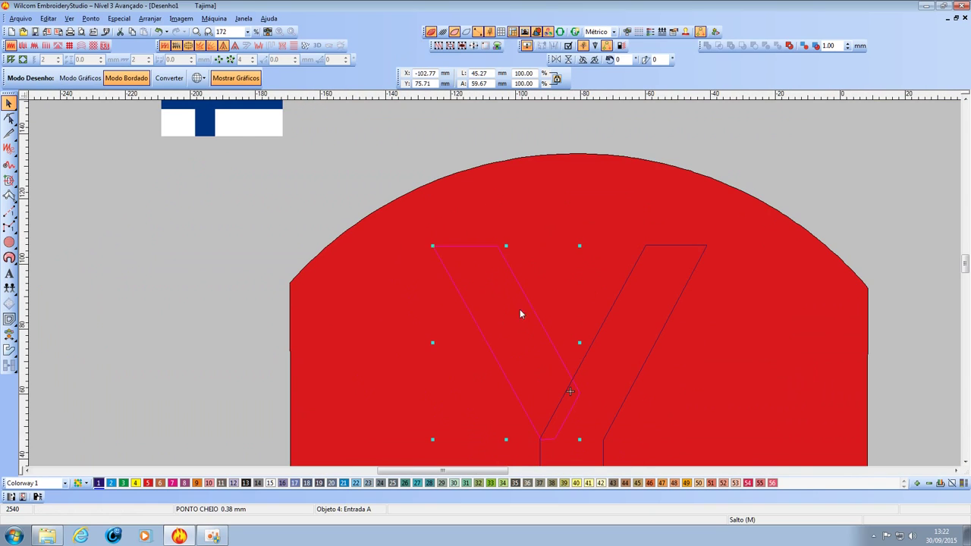
{"action": "scroll", "coordinate": [521, 318], "scroll_direction": "up", "scroll_amount": 1}
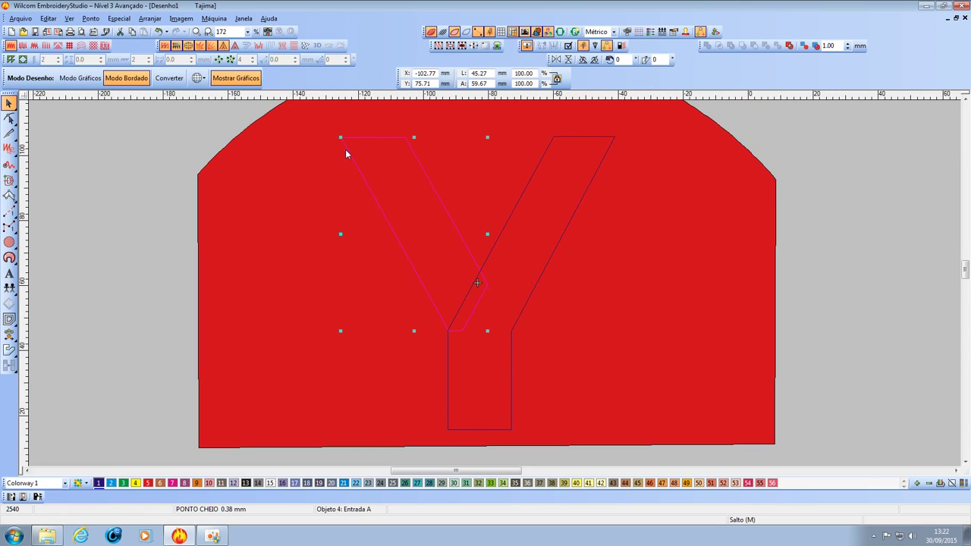
{"action": "left_click", "coordinate": [645, 291]}
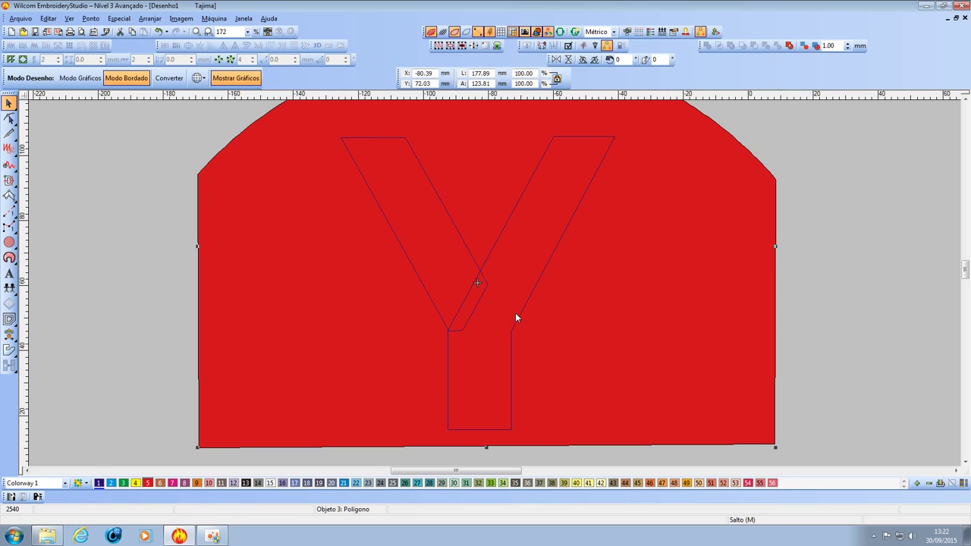
{"action": "scroll", "coordinate": [473, 292], "scroll_direction": "down", "scroll_amount": 2}
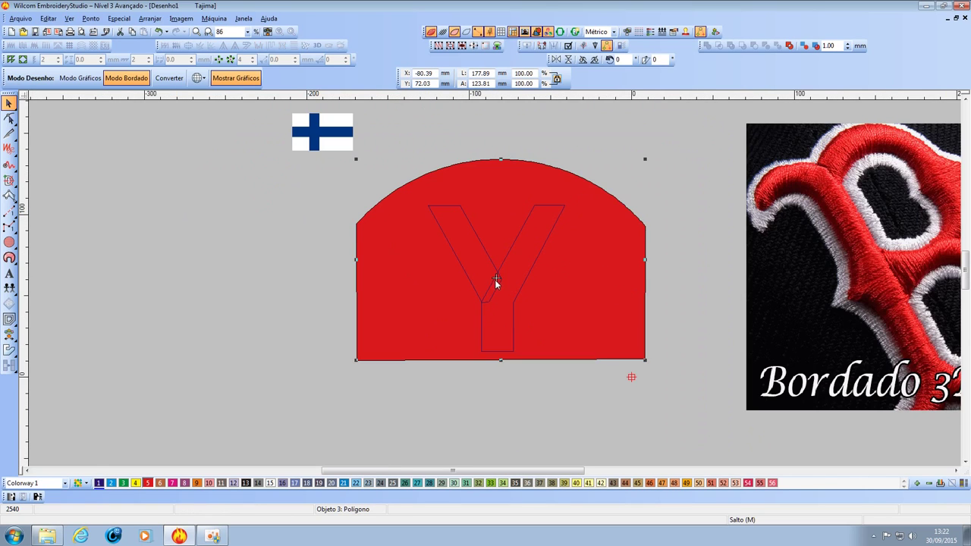
{"action": "scroll", "coordinate": [494, 281], "scroll_direction": "up", "scroll_amount": 2}
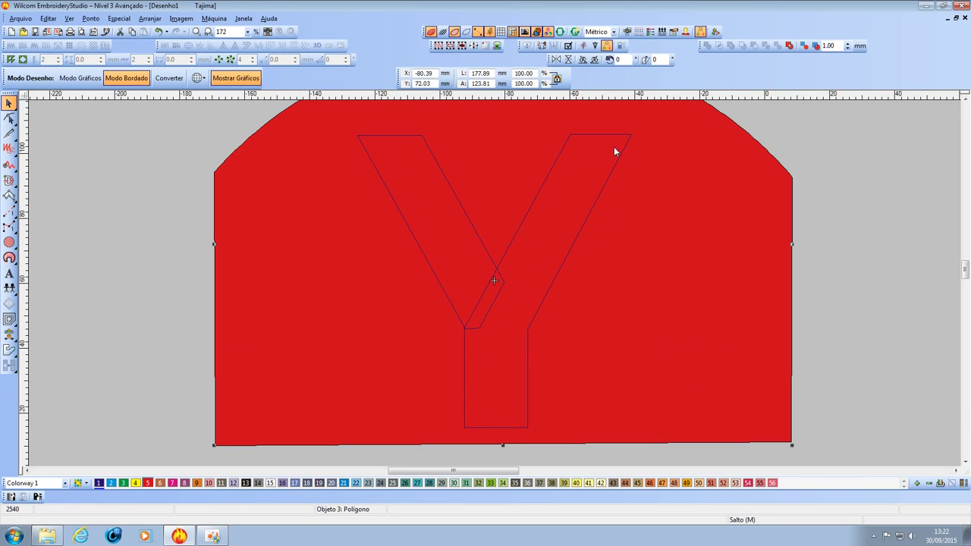
{"action": "scroll", "coordinate": [523, 325], "scroll_direction": "down", "scroll_amount": 2}
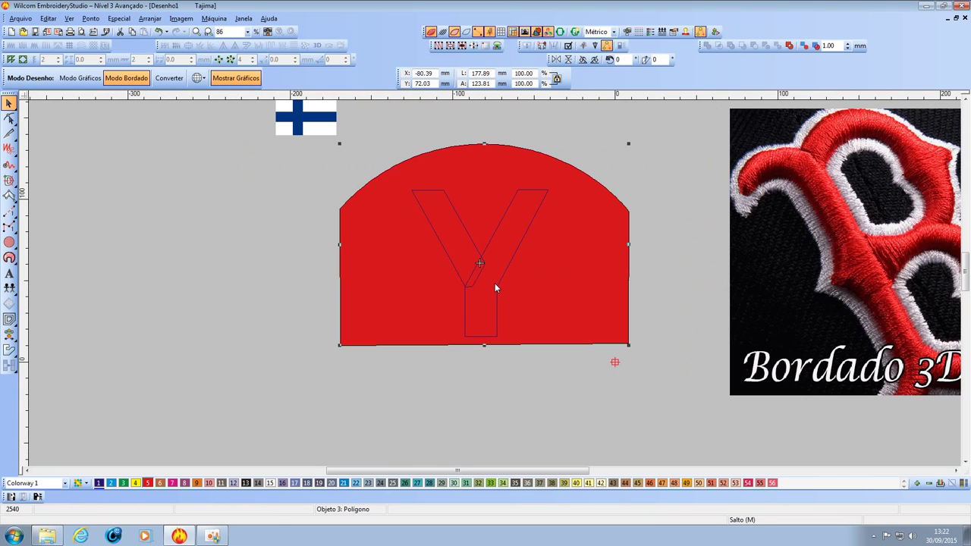
{"action": "scroll", "coordinate": [494, 283], "scroll_direction": "up", "scroll_amount": 2}
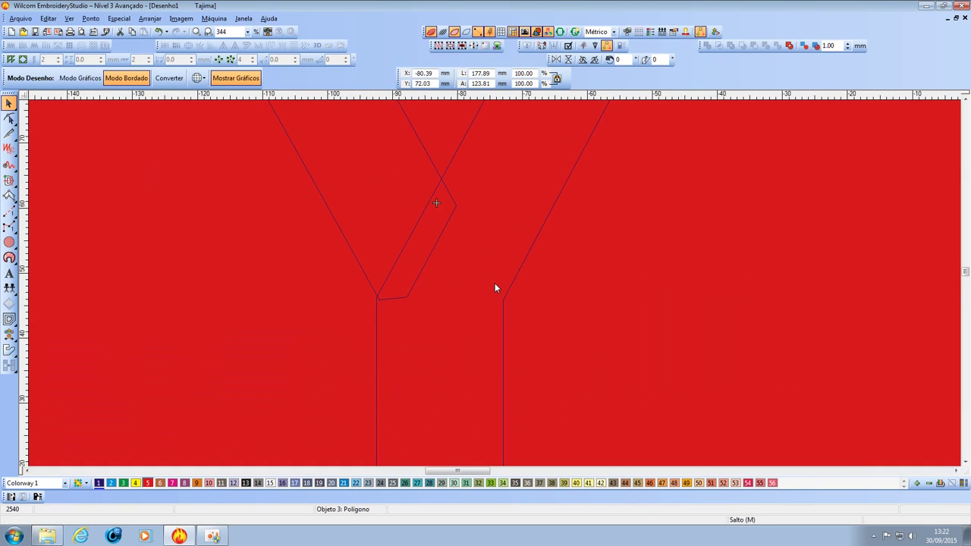
{"action": "scroll", "coordinate": [494, 283], "scroll_direction": "down", "scroll_amount": 2}
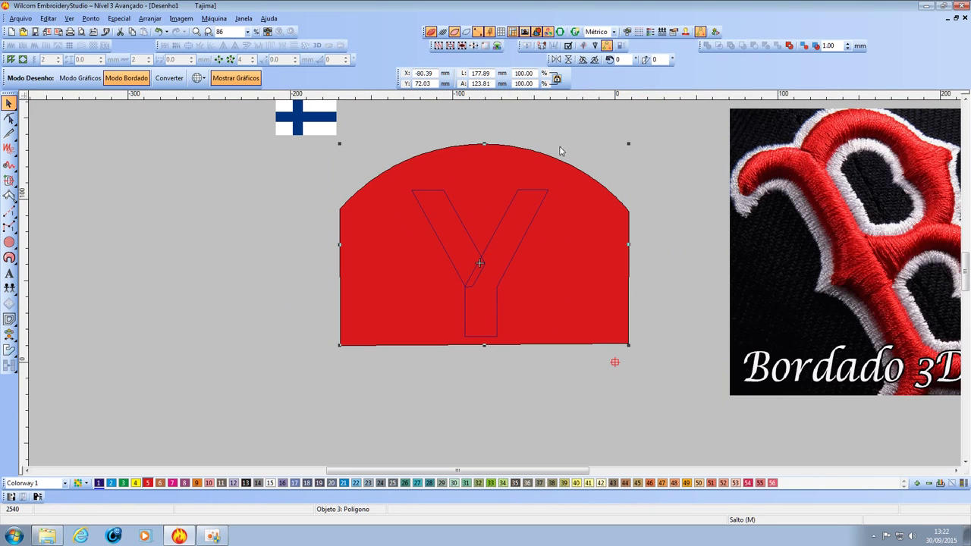
Group objects 4 and 5 and add 0.00 mm Ponto Corrido offset outlines around them.
{"action": "left_click", "coordinate": [443, 31]}
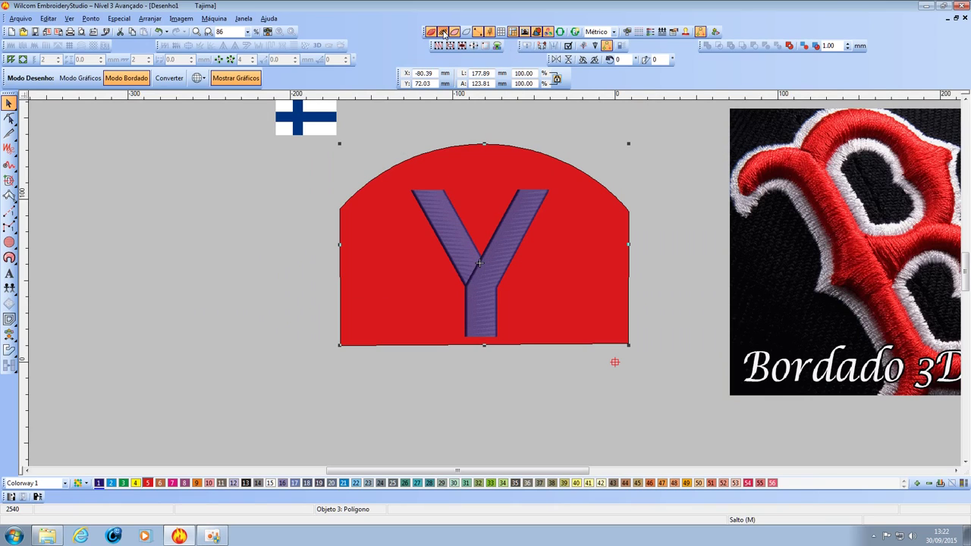
{"action": "left_click", "coordinate": [650, 31]}
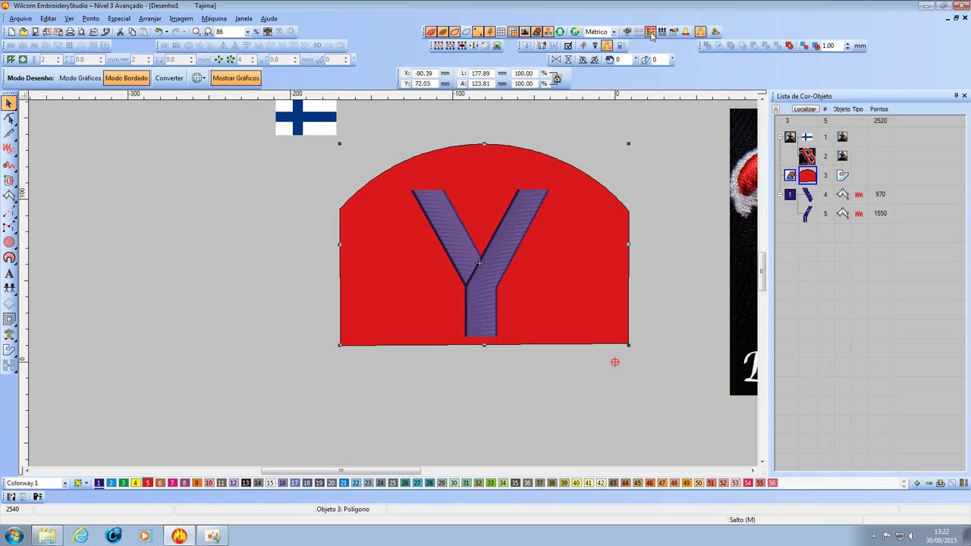
{"action": "left_click", "coordinate": [809, 199]}
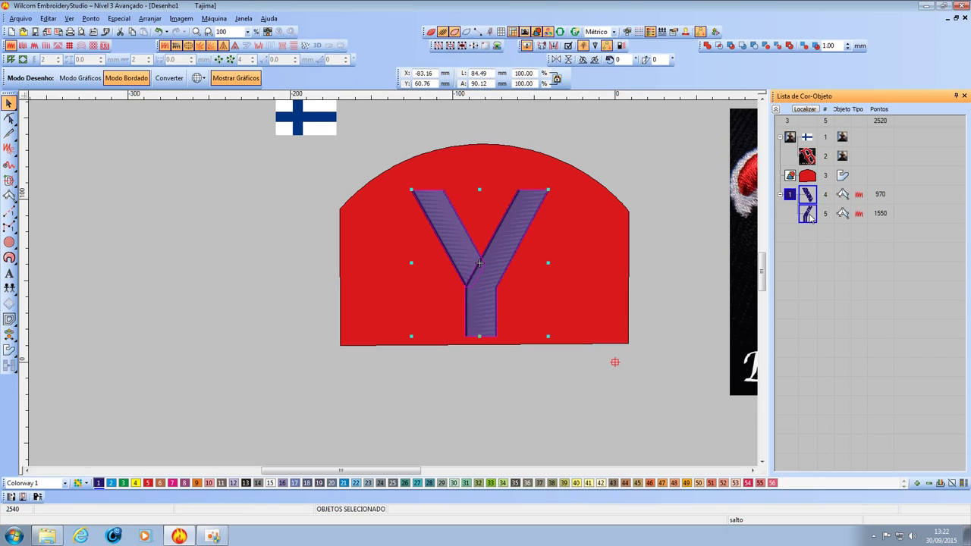
{"action": "right_click", "coordinate": [812, 216]}
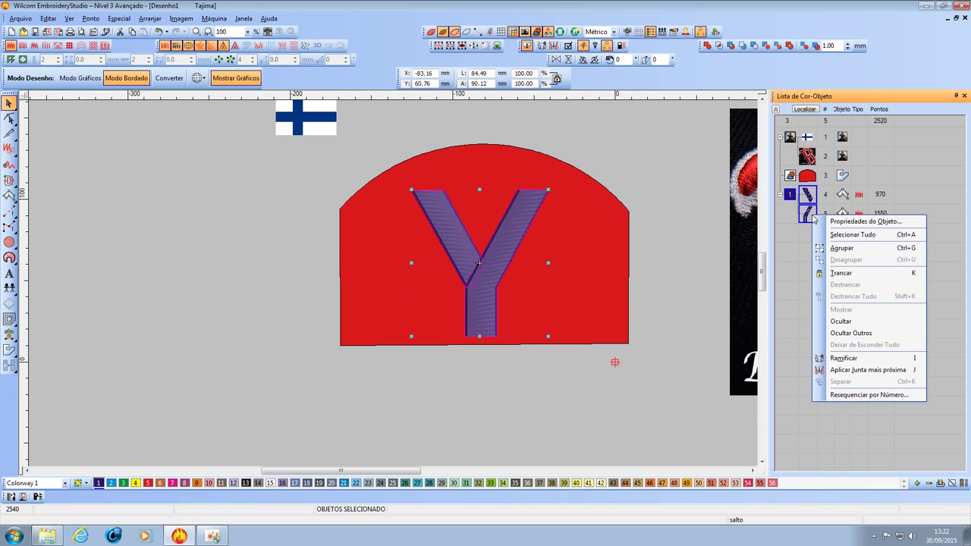
{"action": "left_click", "coordinate": [842, 249]}
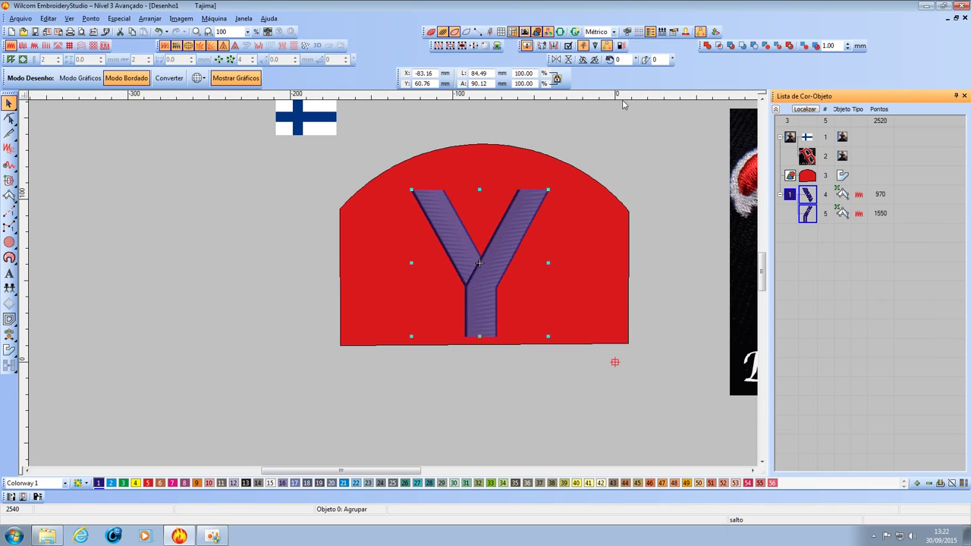
{"action": "left_click", "coordinate": [13, 321]}
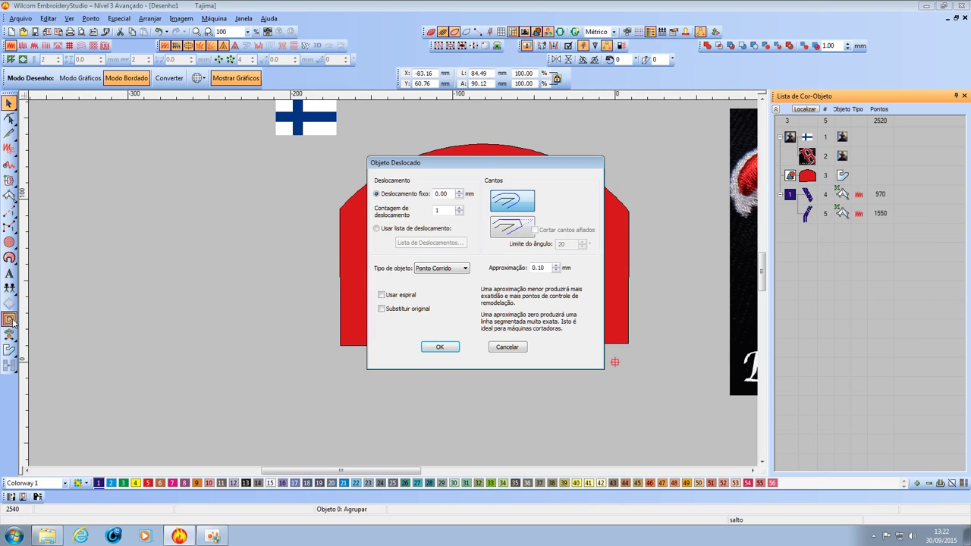
{"action": "left_click", "coordinate": [433, 346]}
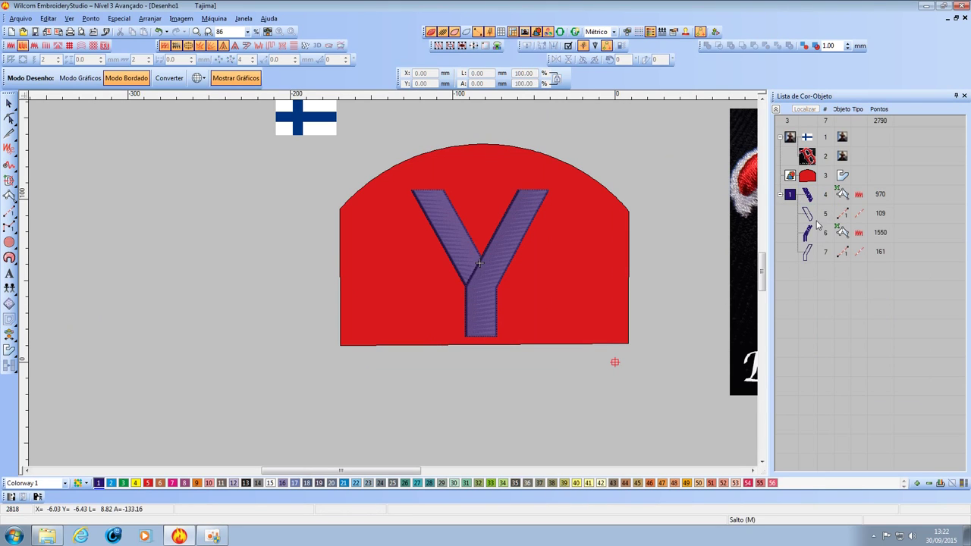
Hide satin objects 4 and 6, then select running-stitch outlines 5 and 7.
{"action": "left_click", "coordinate": [807, 197]}
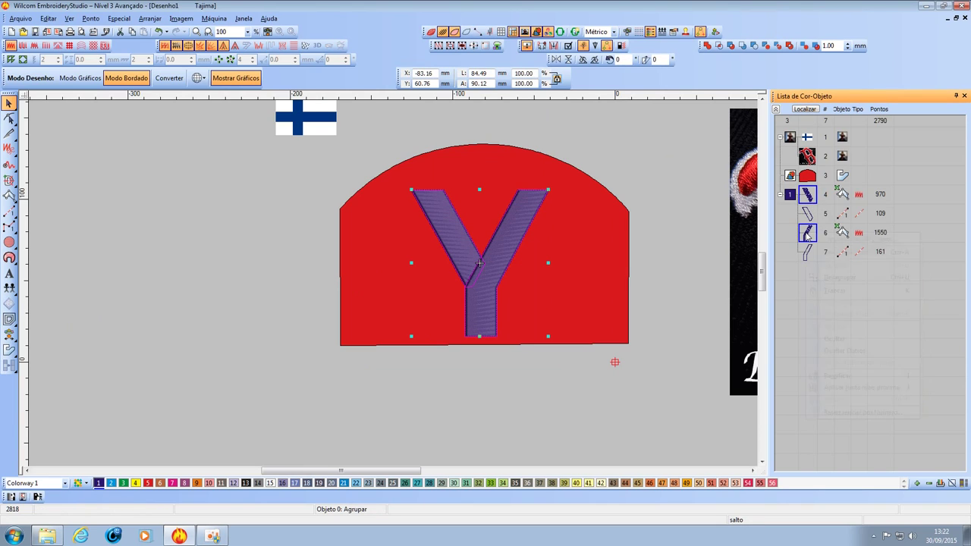
{"action": "left_click", "coordinate": [824, 338]}
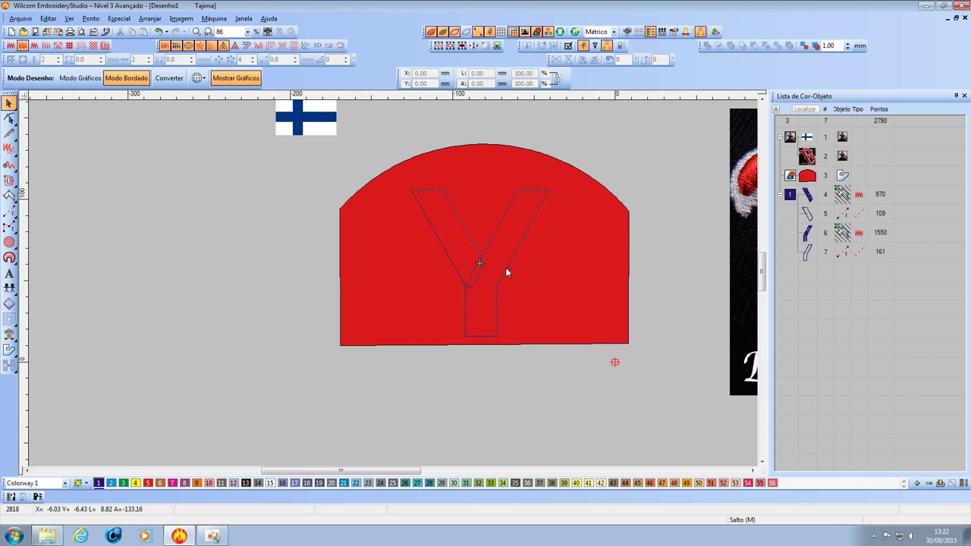
{"action": "scroll", "coordinate": [393, 287], "scroll_direction": "up", "scroll_amount": 2}
{"action": "scroll", "coordinate": [393, 286], "scroll_direction": "down", "scroll_amount": 1}
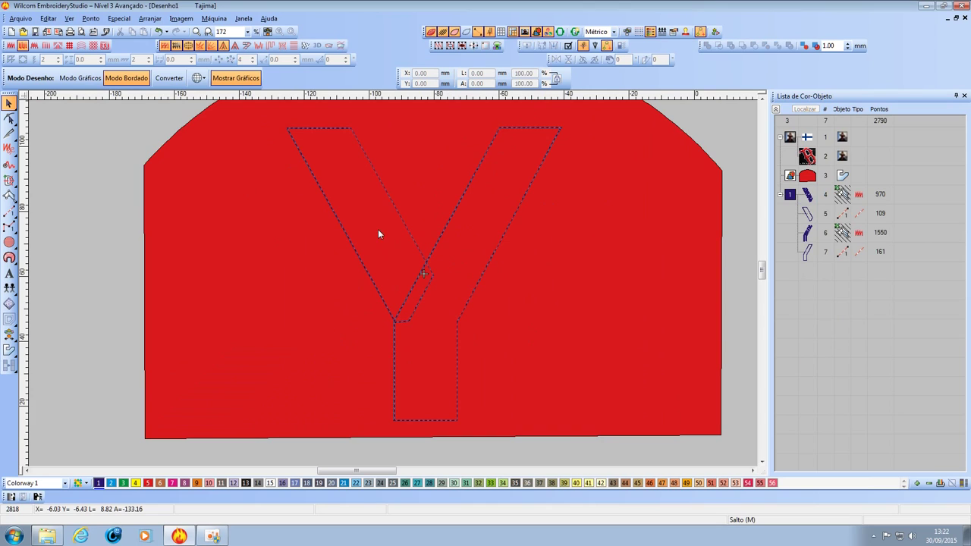
{"action": "scroll", "coordinate": [393, 285], "scroll_direction": "up", "scroll_amount": 2}
{"action": "scroll", "coordinate": [393, 284], "scroll_direction": "down", "scroll_amount": 2}
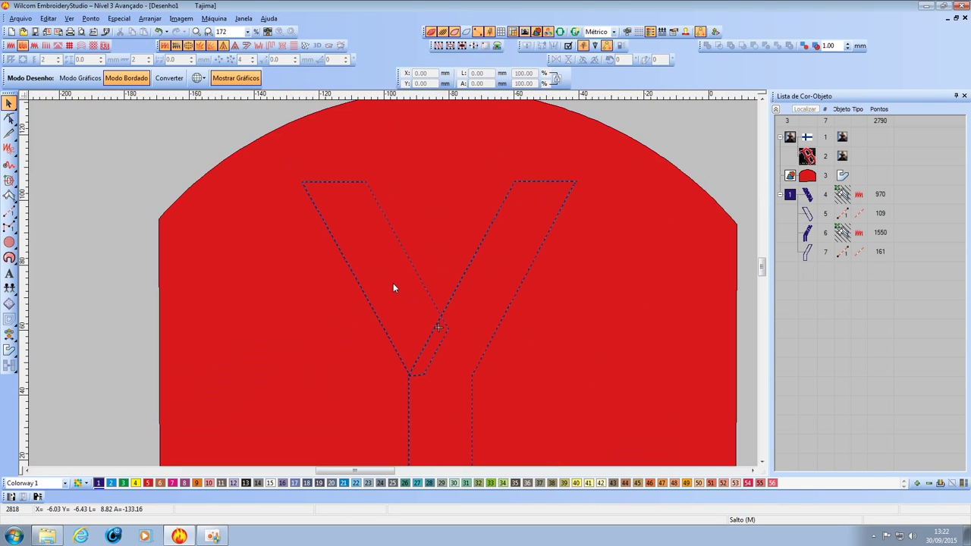
{"action": "left_click", "coordinate": [808, 218]}
{"action": "left_click", "coordinate": [807, 253], "text": "ctrl"}
Set the Contornos stitch length of outlines 5 and 7 to 3.00 mm.
{"action": "right_click", "coordinate": [806, 259]}
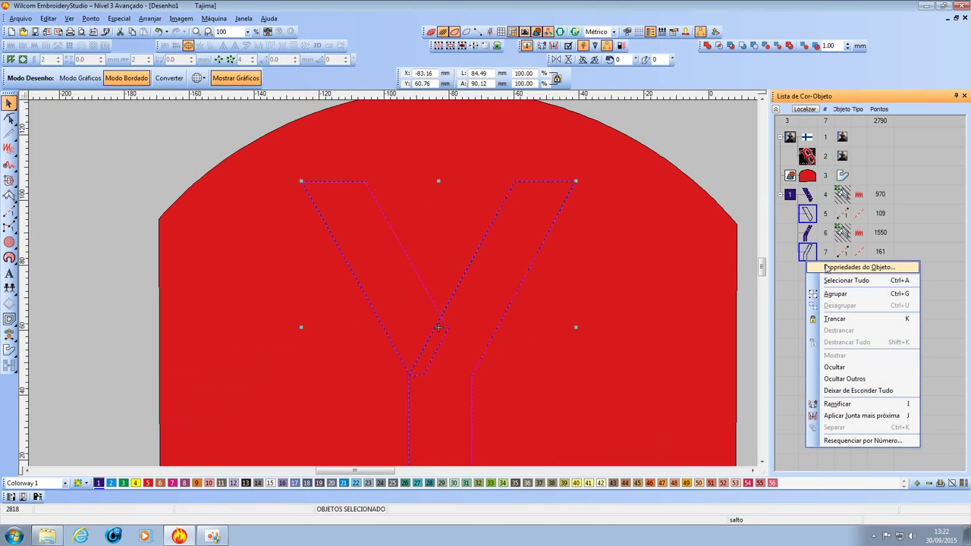
{"action": "left_click", "coordinate": [825, 267]}
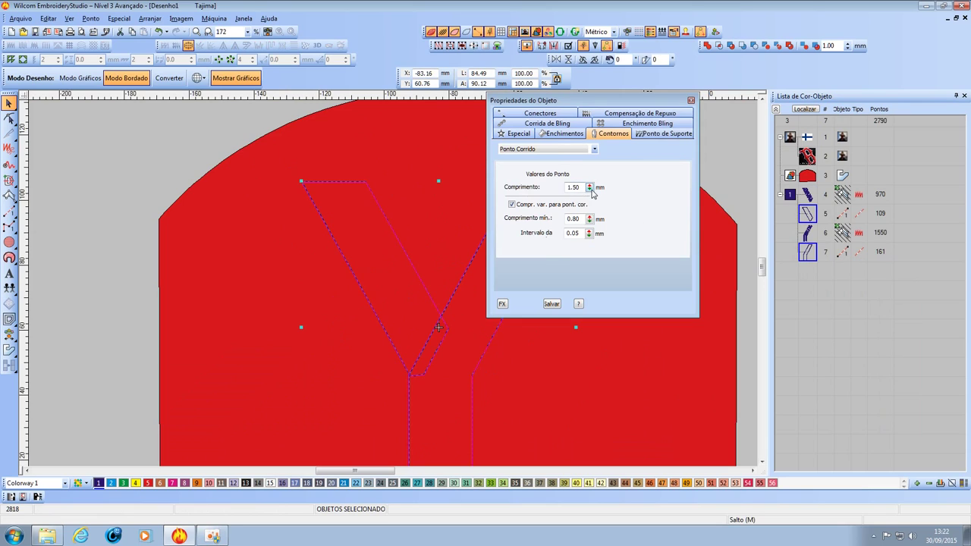
{"action": "left_click_drag", "start_coordinate": [590, 187], "coordinate": [542, 247]}
{"action": "left_click_drag", "start_coordinate": [542, 241], "coordinate": [541, 238]}
{"action": "left_click", "coordinate": [690, 100]}
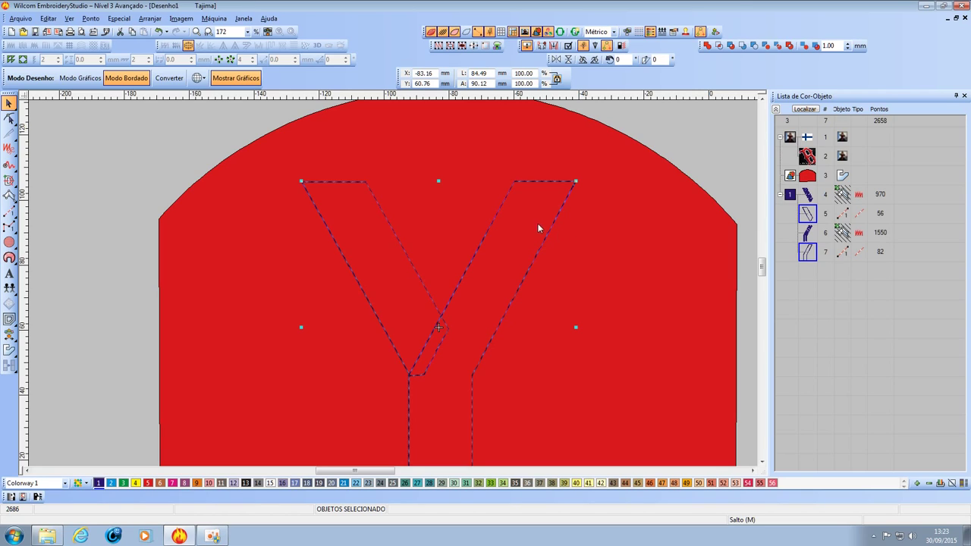
{"action": "key", "text": "Escape"}
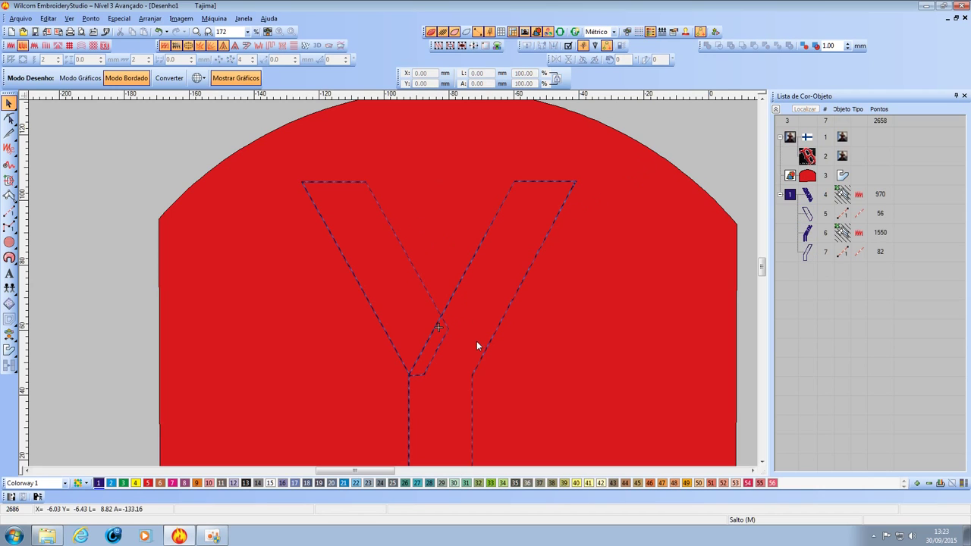
{"action": "scroll", "coordinate": [393, 283], "scroll_direction": "down", "scroll_amount": 3}
{"action": "scroll", "coordinate": [392, 283], "scroll_direction": "up", "scroll_amount": 1}
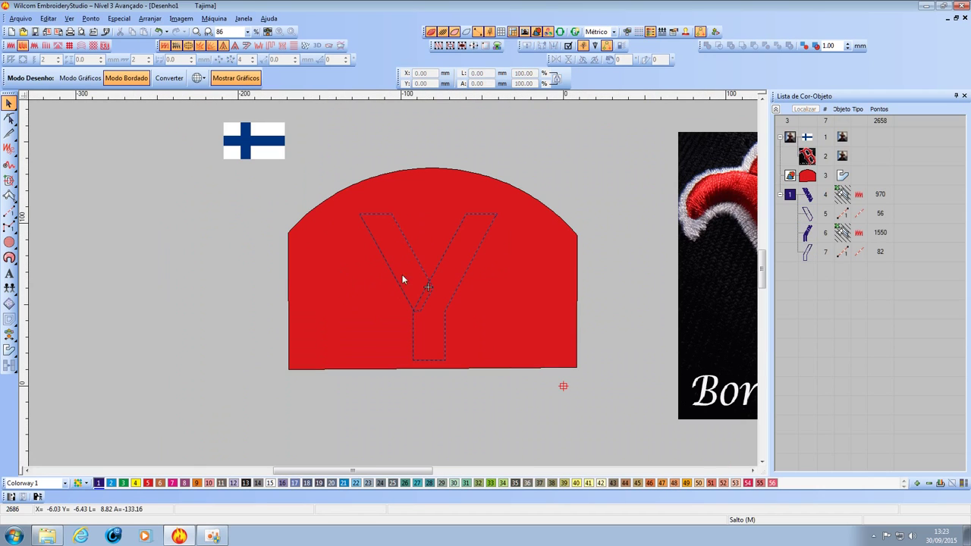
{"action": "scroll", "coordinate": [430, 267], "scroll_direction": "up", "scroll_amount": 2}
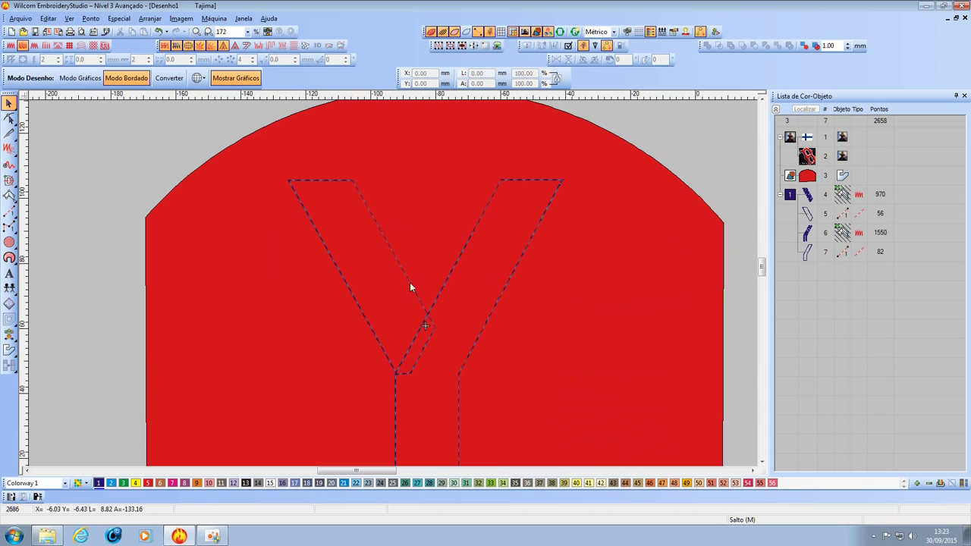
{"action": "left_click", "coordinate": [808, 201]}
{"action": "left_click", "coordinate": [808, 235]}
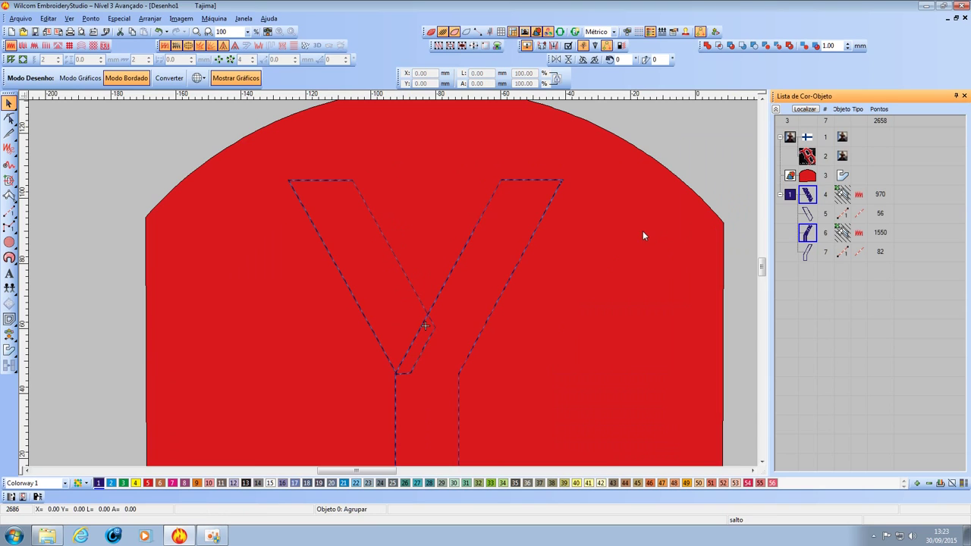
{"action": "key", "text": "0"}
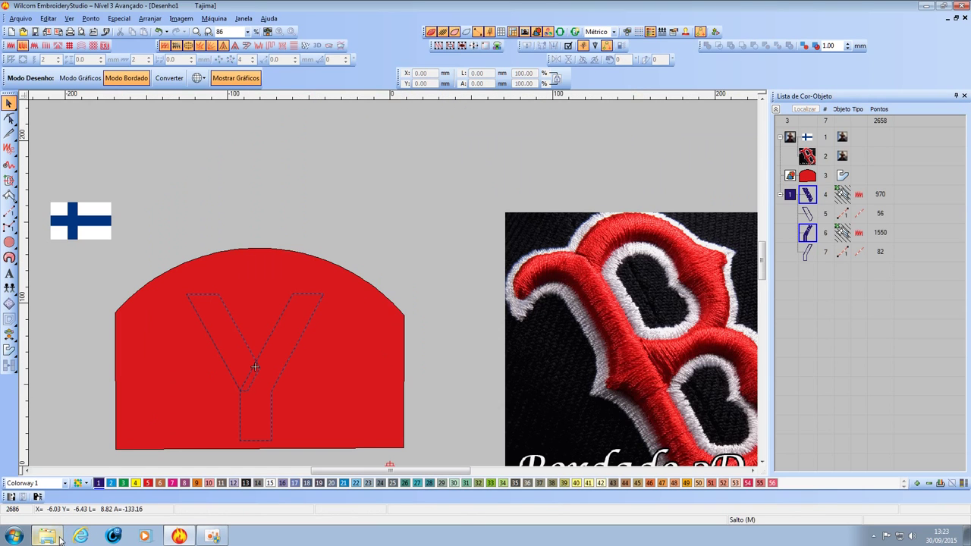
{"action": "left_click", "coordinate": [47, 536]}
{"action": "left_click", "coordinate": [395, 187]}
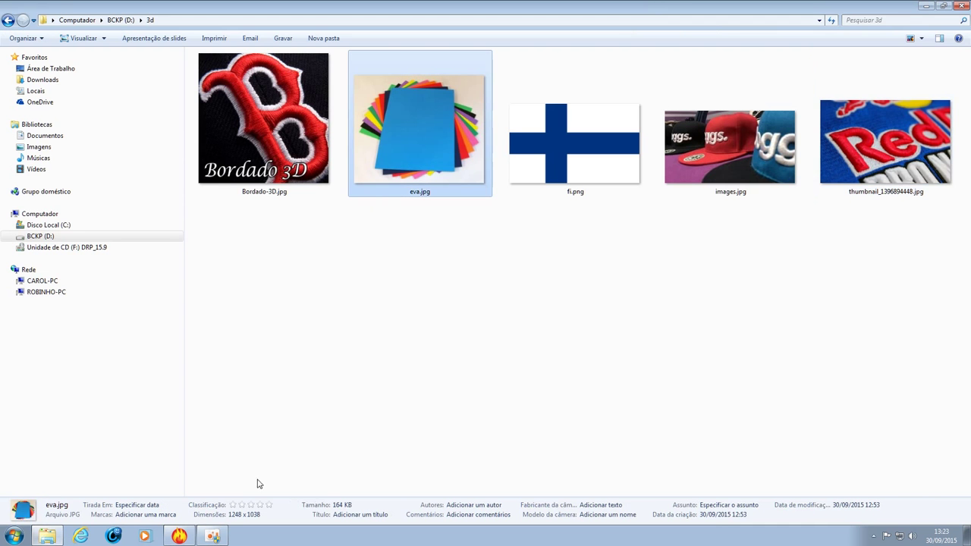
{"action": "left_click", "coordinate": [190, 537]}
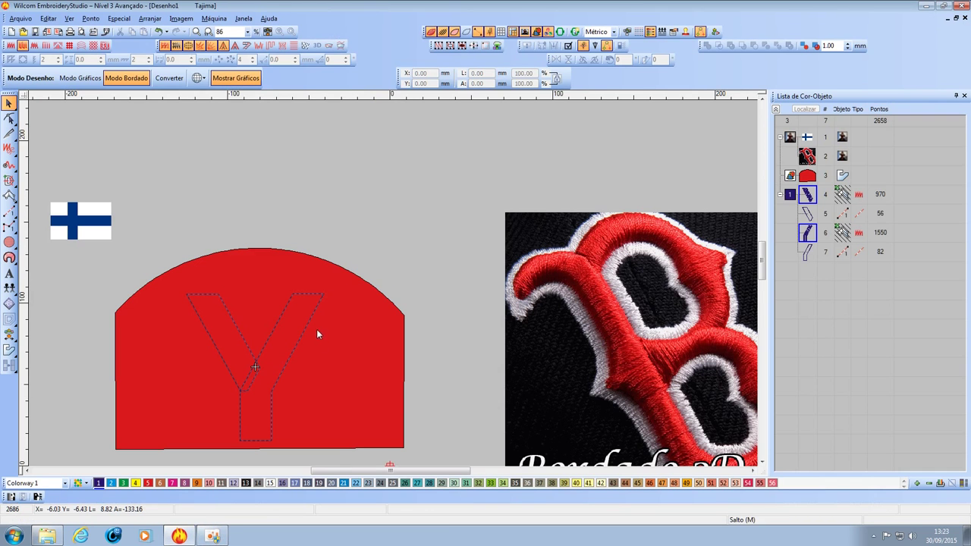
{"action": "left_click_drag", "start_coordinate": [401, 470], "coordinate": [353, 449]}
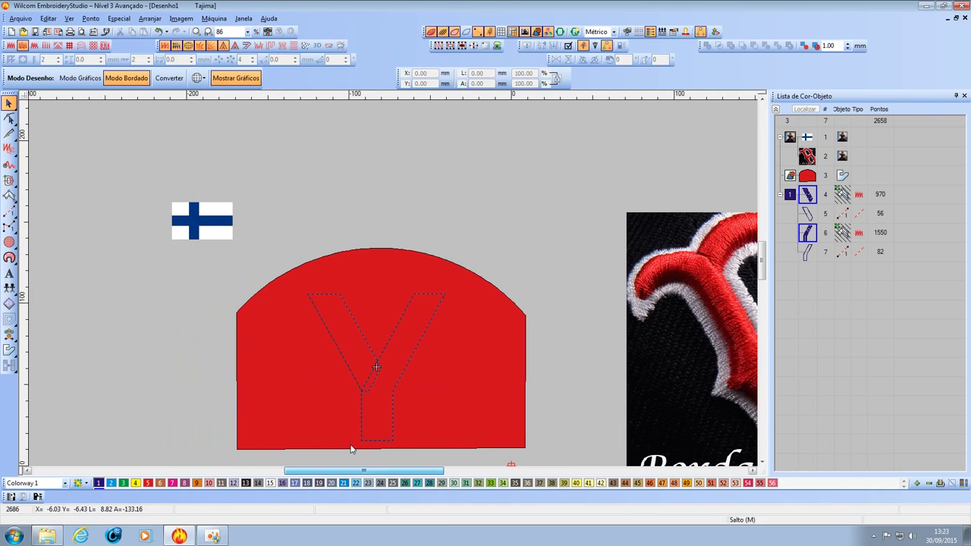
{"action": "key", "text": "z"}
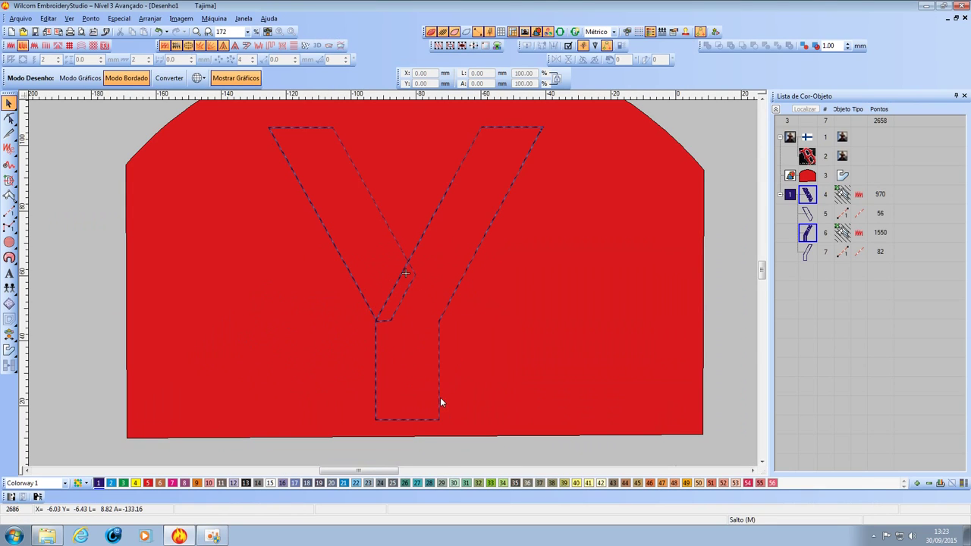
{"action": "key", "text": "shift+z"}
{"action": "key", "text": "shift+z"}
{"action": "key", "text": "z"}
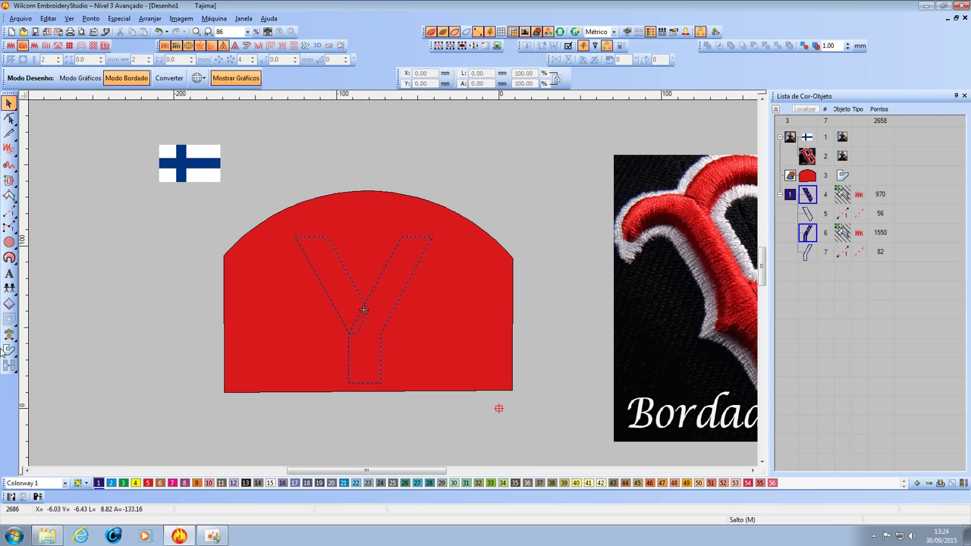
{"action": "left_click", "coordinate": [10, 350]}
Draw a rectangle around the Y, from above its top-left to below its bottom-right.
{"action": "mouse_move", "coordinate": [12, 351]}
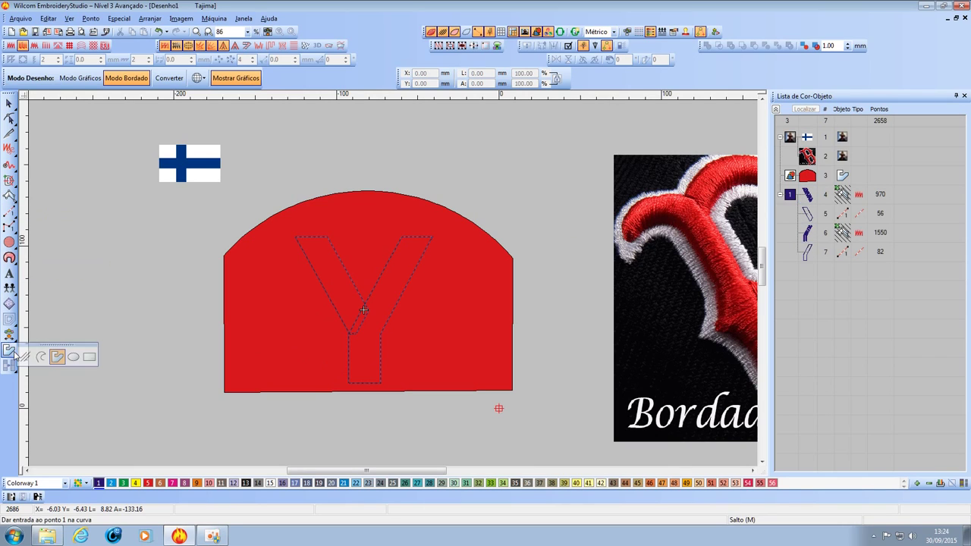
{"action": "left_click", "coordinate": [79, 355]}
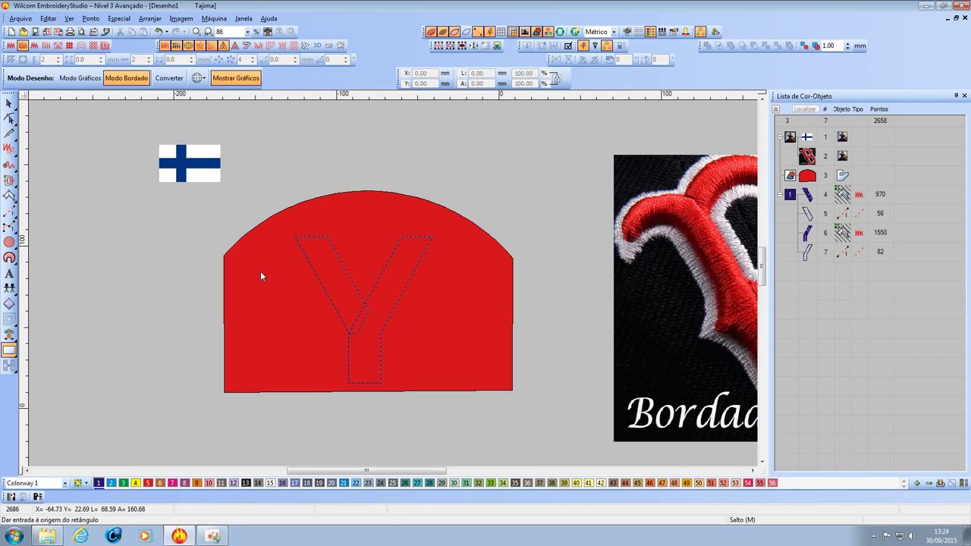
{"action": "left_click", "coordinate": [276, 222]}
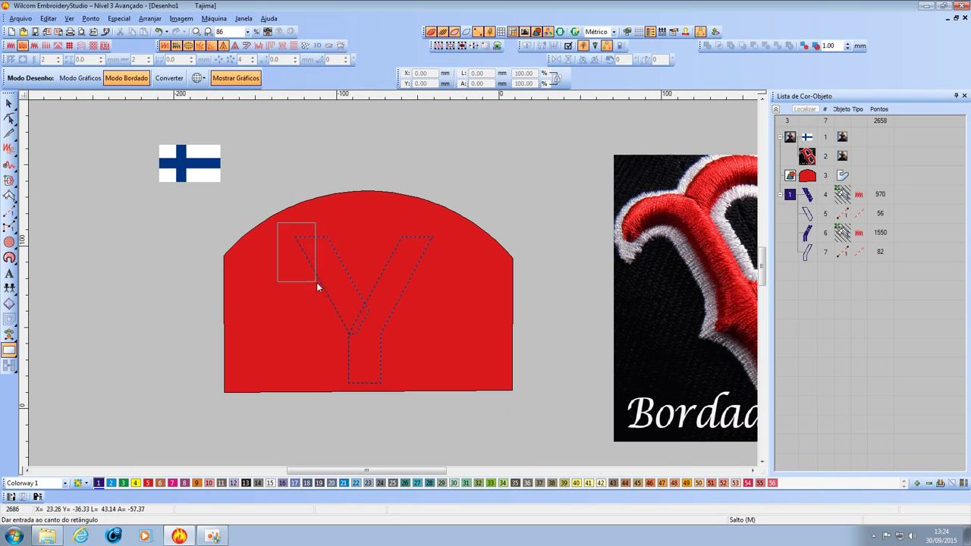
{"action": "left_click", "coordinate": [454, 398]}
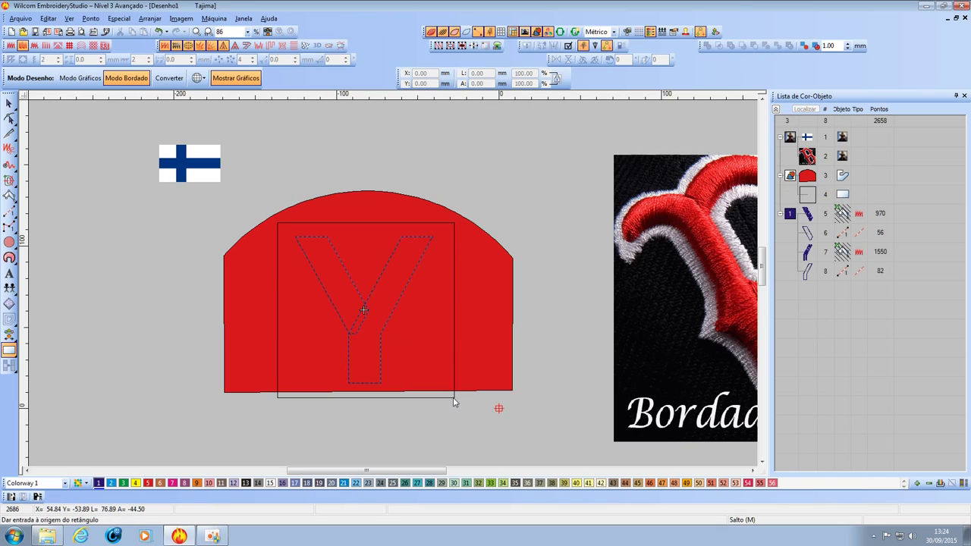
Colour the 108.77 × 107.67 mm rectangle yellow and bring up the 3d image folder.
{"action": "left_click", "coordinate": [10, 103]}
{"action": "left_click", "coordinate": [136, 483]}
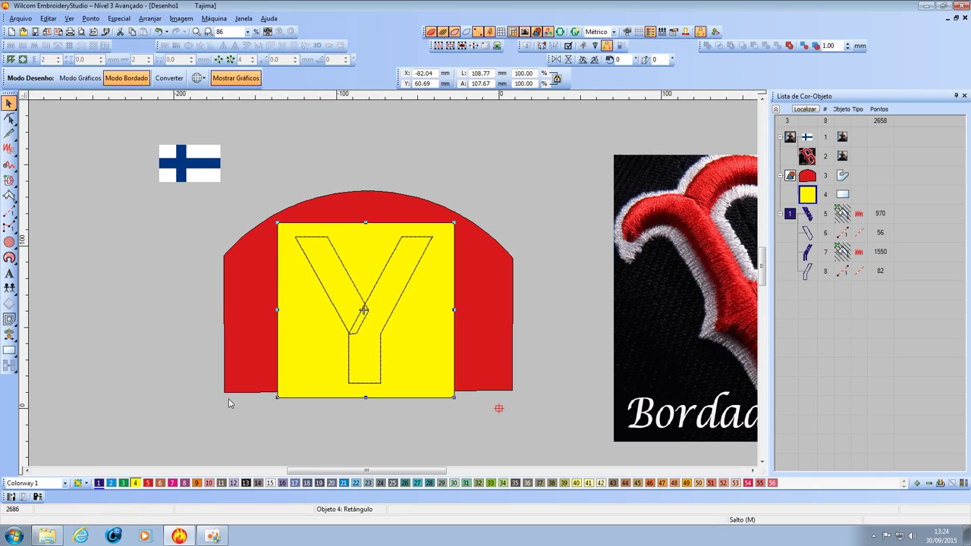
{"action": "left_click", "coordinate": [263, 413]}
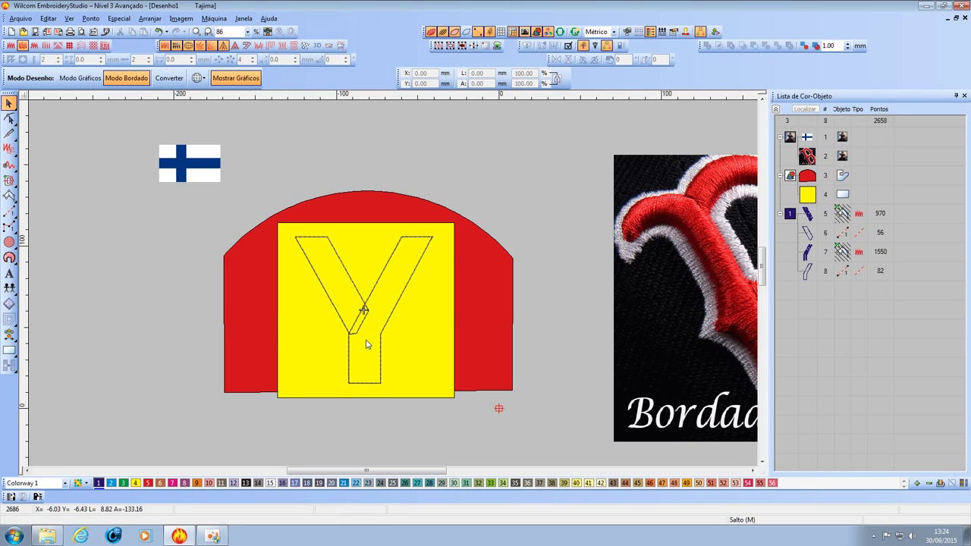
{"action": "scroll", "coordinate": [367, 344], "scroll_direction": "up", "scroll_amount": 3}
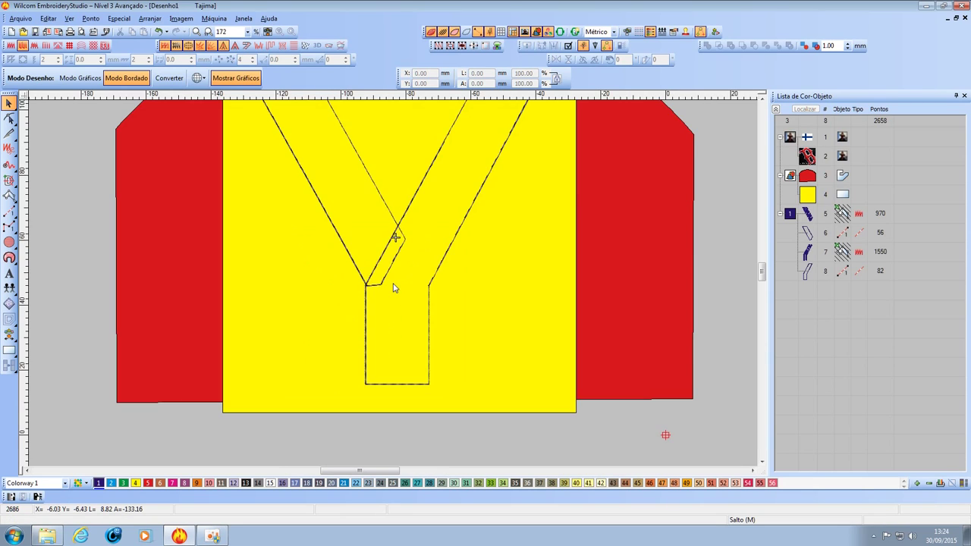
{"action": "scroll", "coordinate": [396, 288], "scroll_direction": "down", "scroll_amount": 3}
{"action": "left_click", "coordinate": [349, 323]}
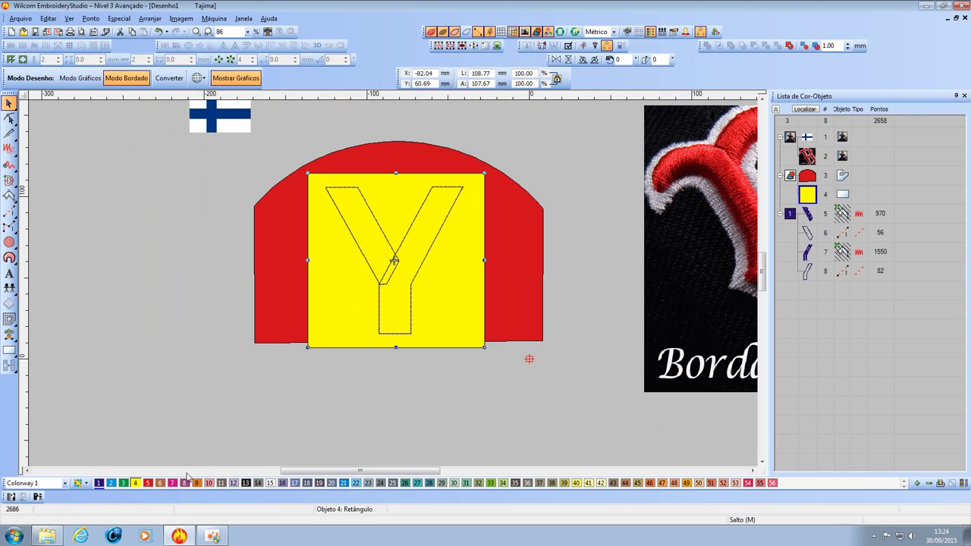
{"action": "left_click", "coordinate": [47, 536]}
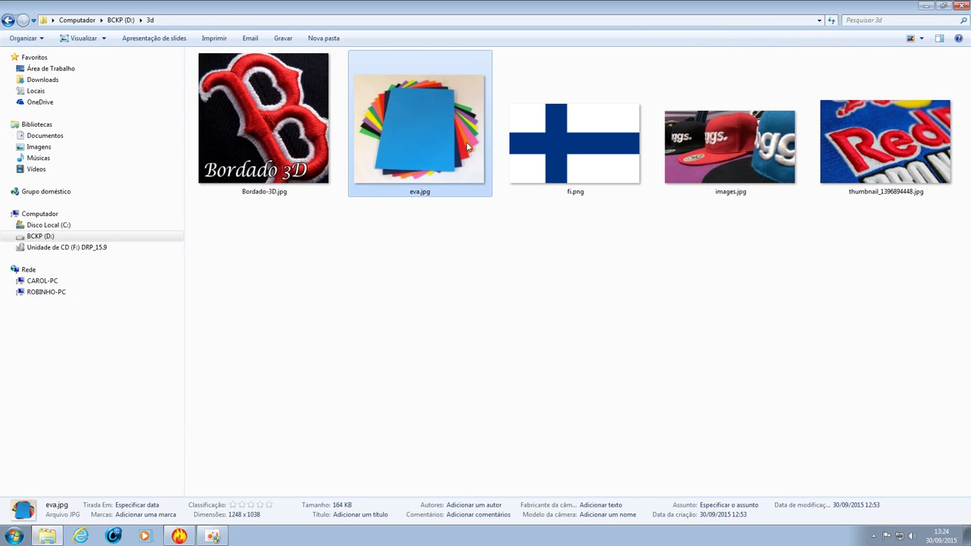
View eva.jpg zoomed and panned in Photo Viewer, then close it and return to Wilcom.
{"action": "double_click", "coordinate": [461, 155]}
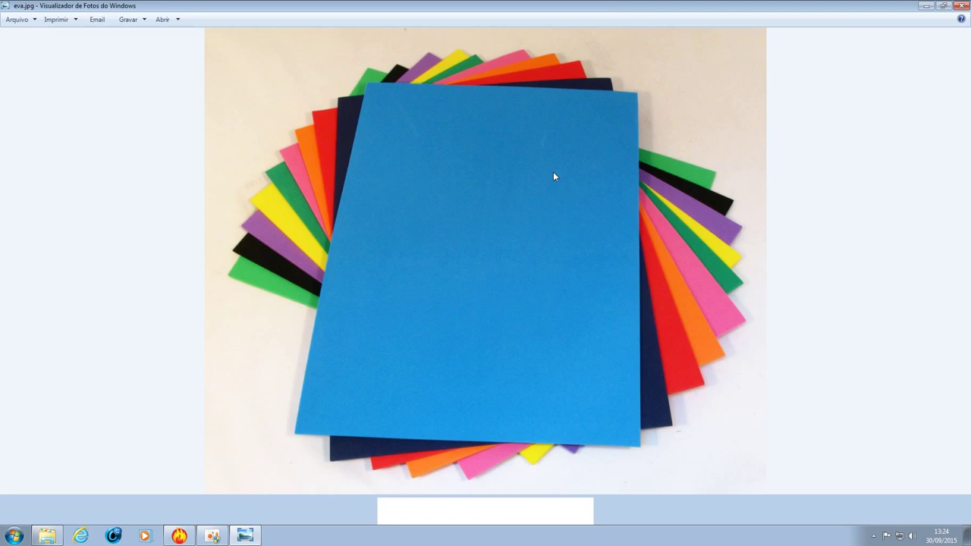
{"action": "scroll", "coordinate": [719, 231], "scroll_direction": "up", "scroll_amount": 3}
{"action": "left_click_drag", "start_coordinate": [816, 242], "coordinate": [852, 266]}
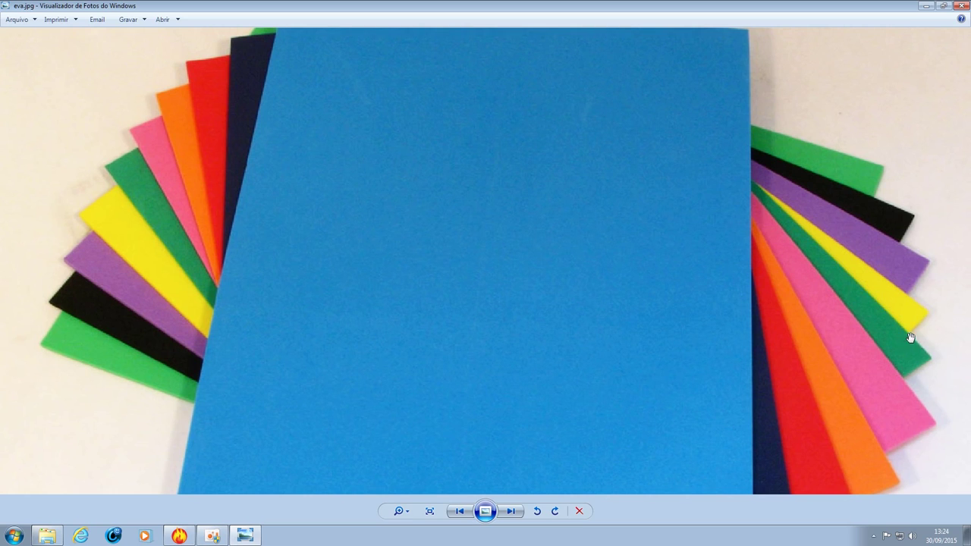
{"action": "left_click", "coordinate": [960, 5]}
{"action": "left_click", "coordinate": [179, 536]}
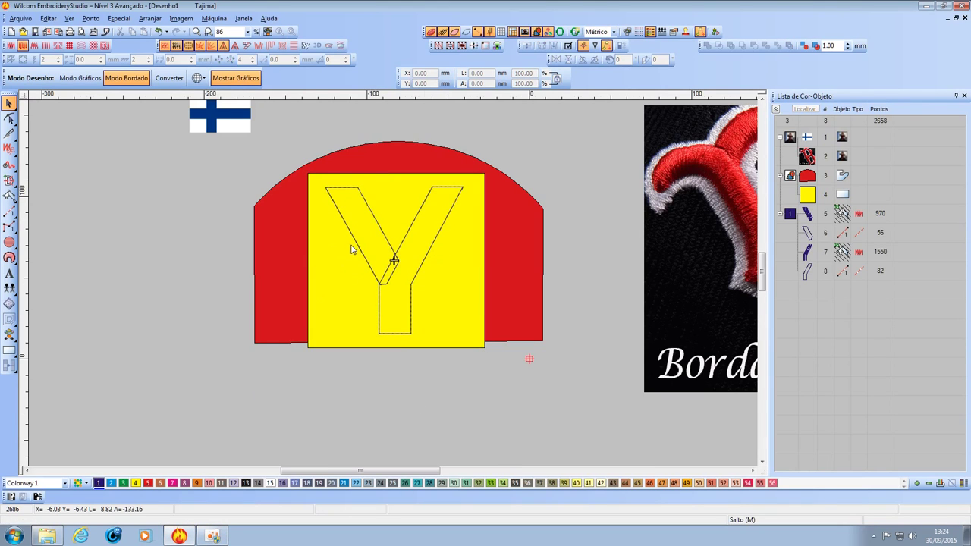
Zoom in on the Y and hide the two running-stitch travel path objects.
{"action": "key", "text": "z"}
{"action": "left_click", "coordinate": [385, 383]}
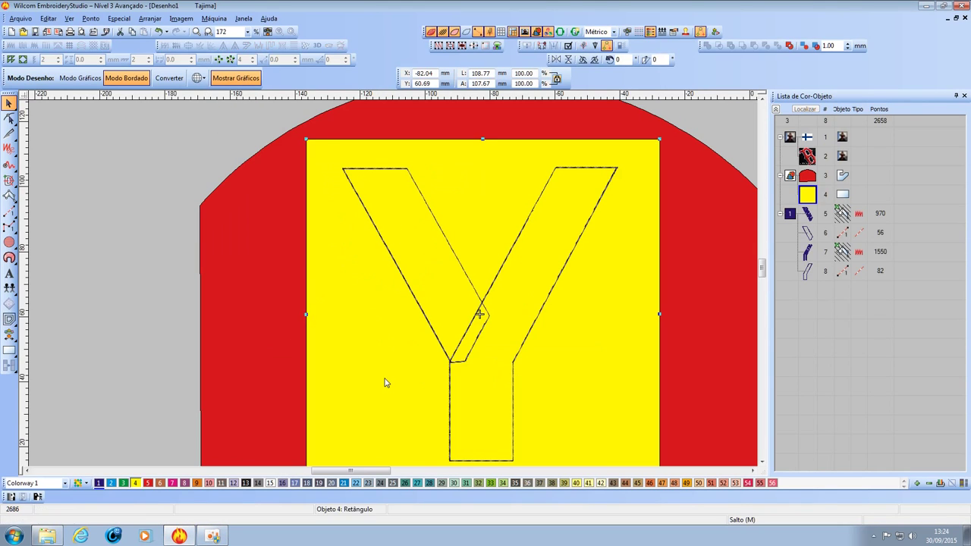
{"action": "key", "text": "shift+z"}
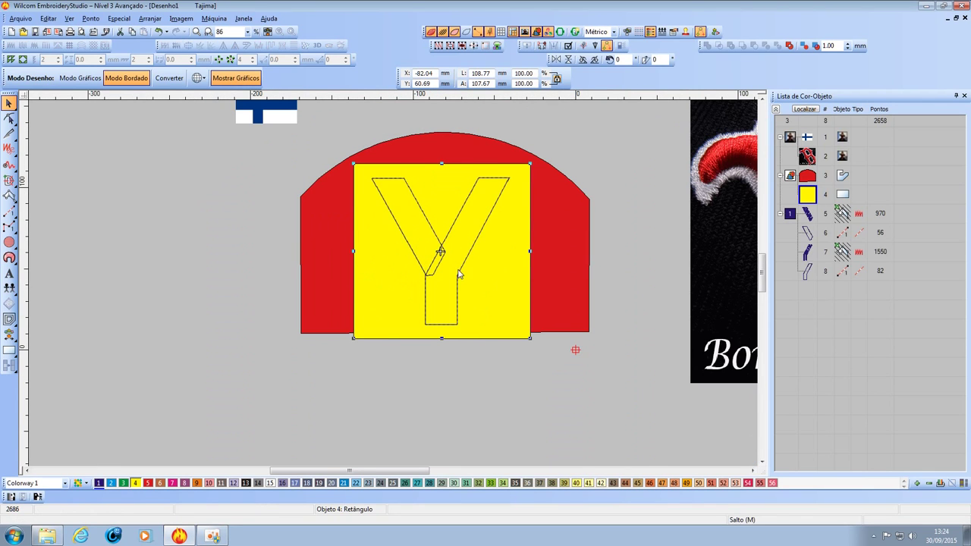
{"action": "key", "text": "z"}
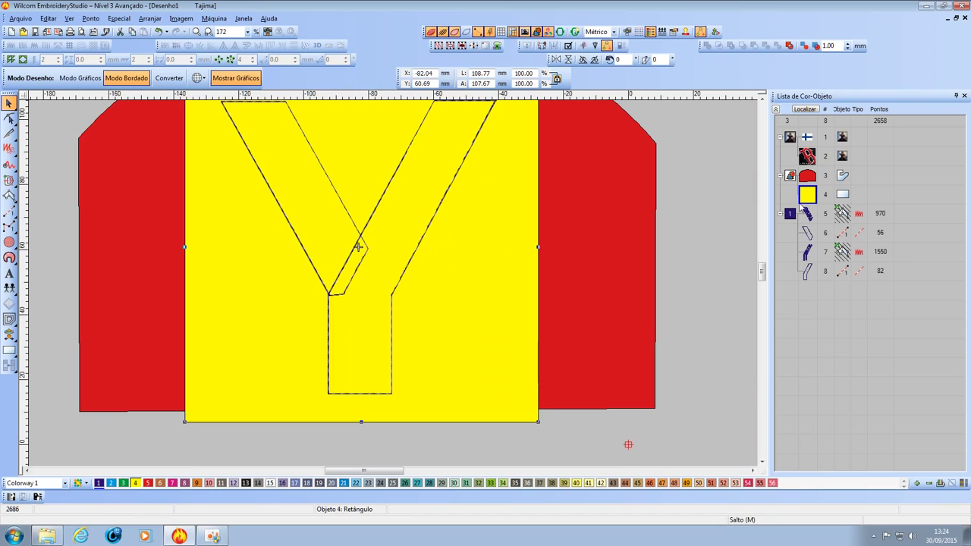
{"action": "left_click", "coordinate": [808, 196]}
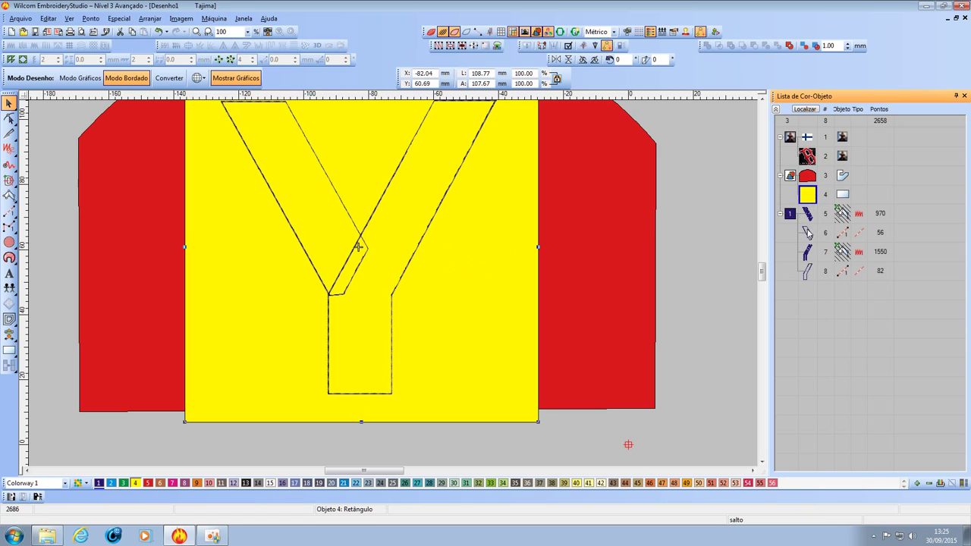
{"action": "left_click", "coordinate": [807, 234]}
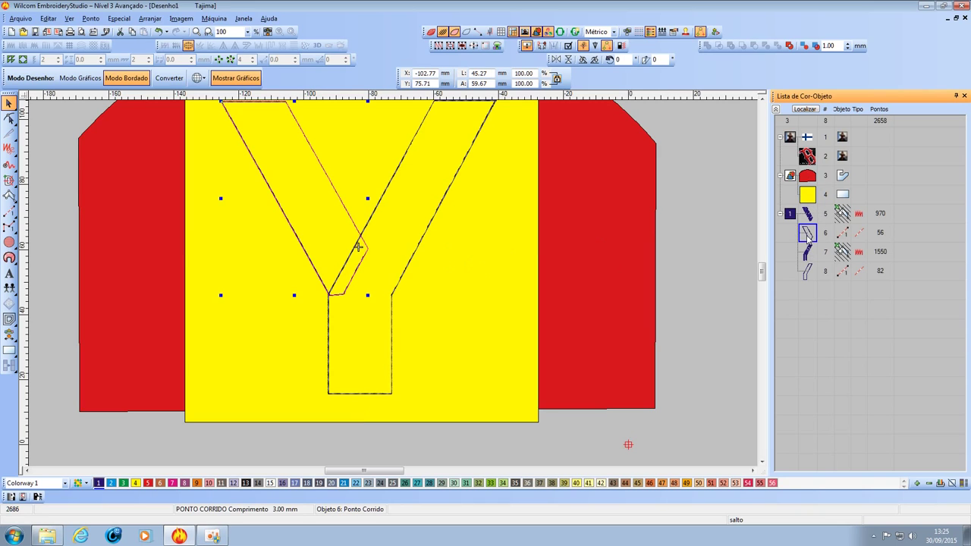
{"action": "left_click", "coordinate": [807, 270], "text": "ctrl"}
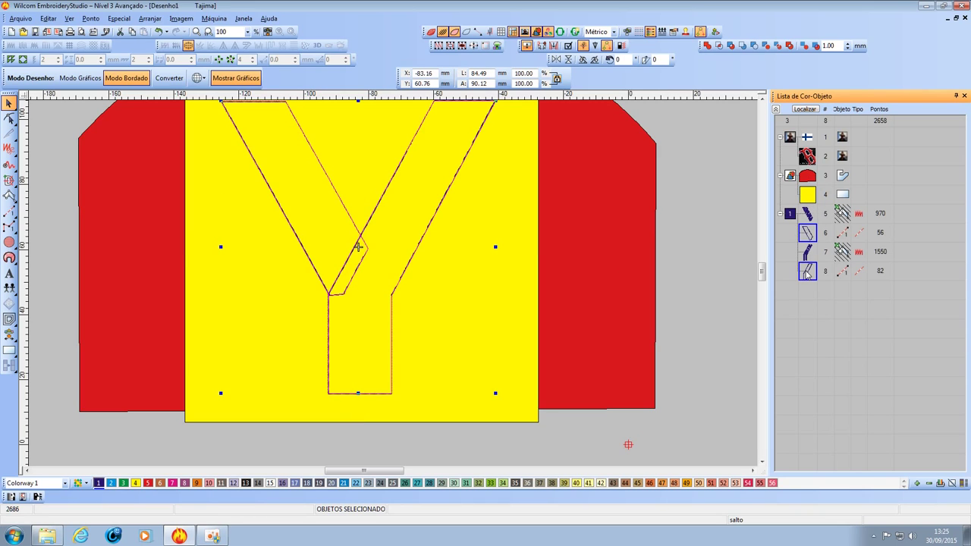
{"action": "right_click", "coordinate": [807, 271]}
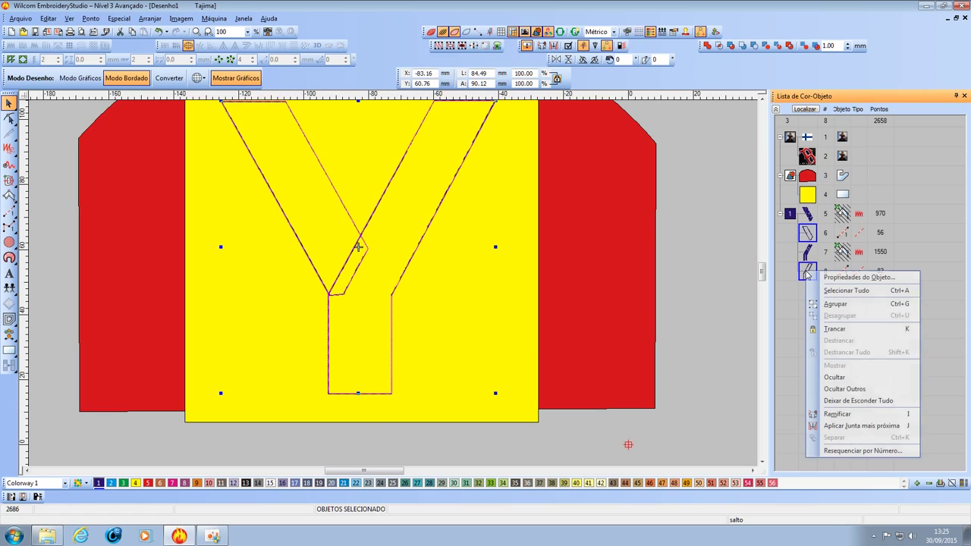
{"action": "left_click", "coordinate": [834, 377]}
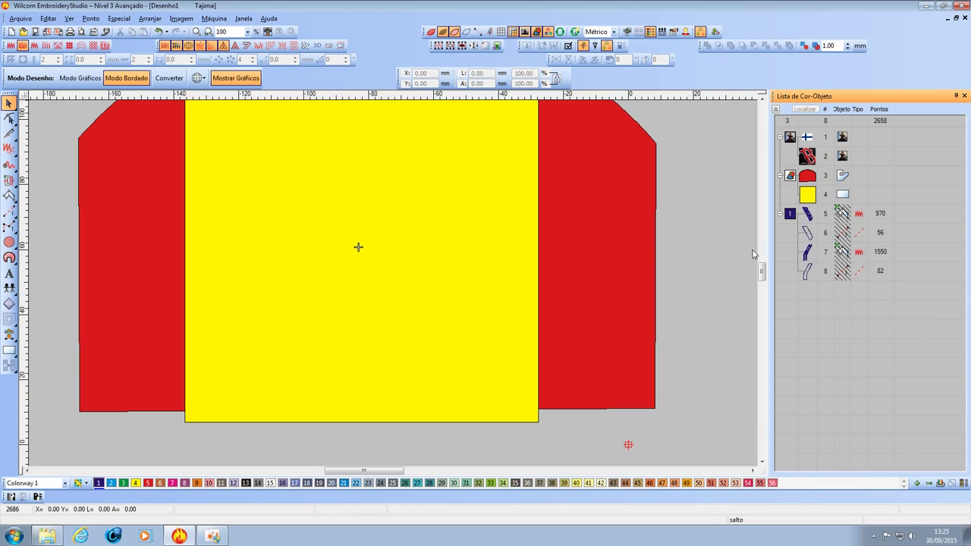
Unhide every object with Deixar de Esconder Tudo.
{"action": "left_click", "coordinate": [807, 233]}
{"action": "right_click", "coordinate": [808, 233]}
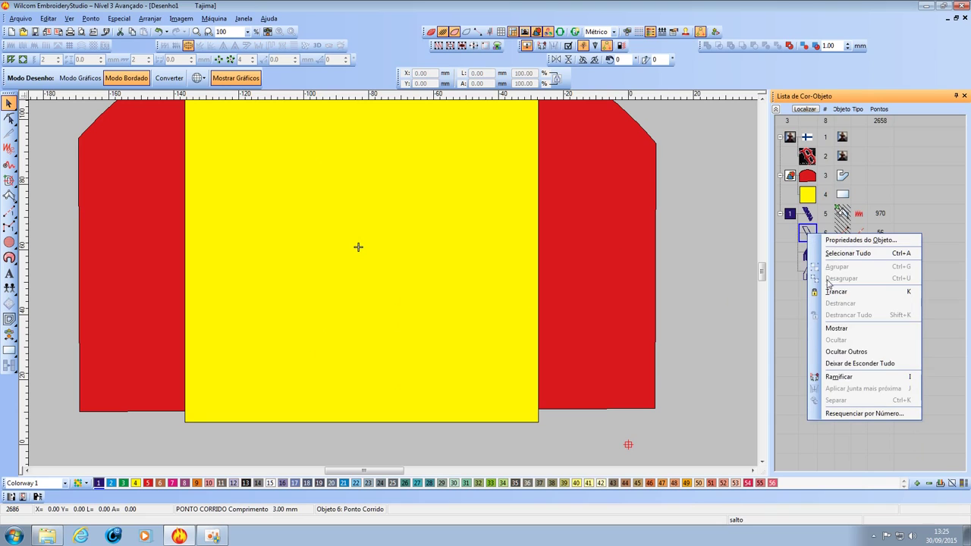
{"action": "left_click", "coordinate": [853, 363]}
{"action": "scroll", "coordinate": [392, 286], "scroll_direction": "down", "scroll_amount": 2}
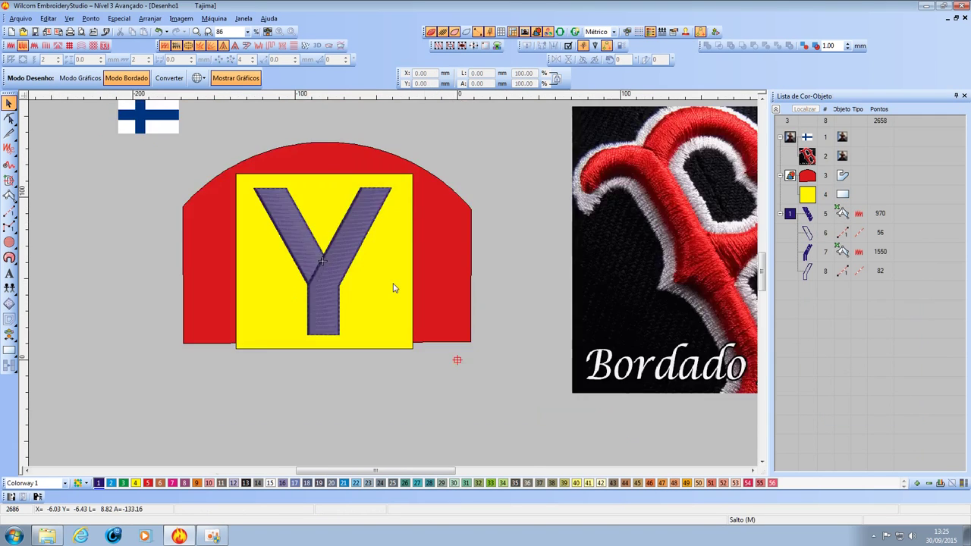
{"action": "scroll", "coordinate": [394, 284], "scroll_direction": "up", "scroll_amount": 4}
{"action": "scroll", "coordinate": [374, 286], "scroll_direction": "down", "scroll_amount": 1}
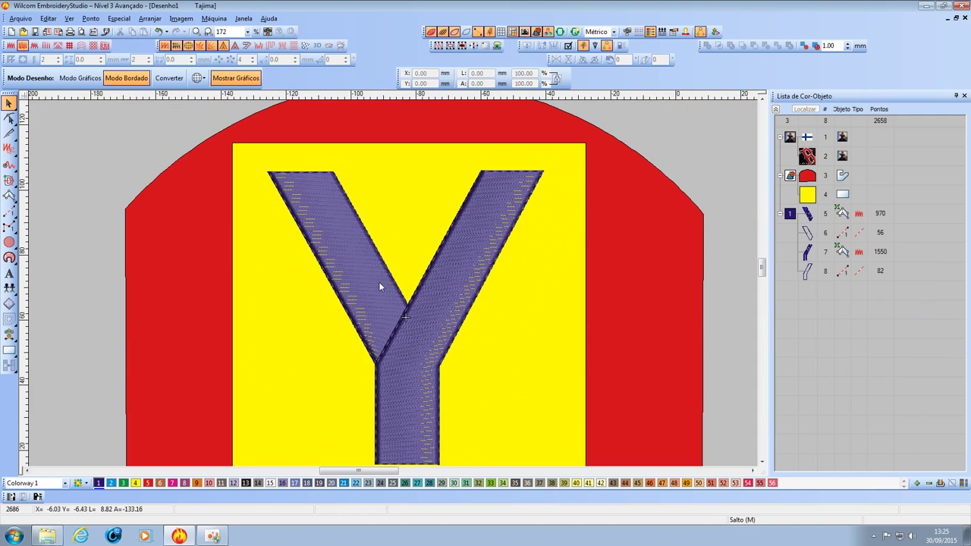
{"action": "left_click", "coordinate": [379, 281]}
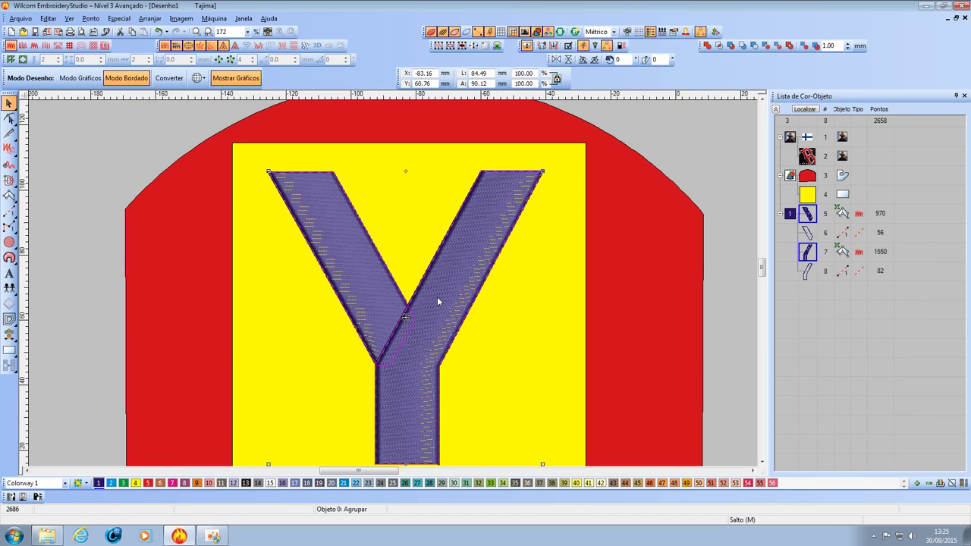
{"action": "scroll", "coordinate": [441, 296], "scroll_direction": "down", "scroll_amount": 1}
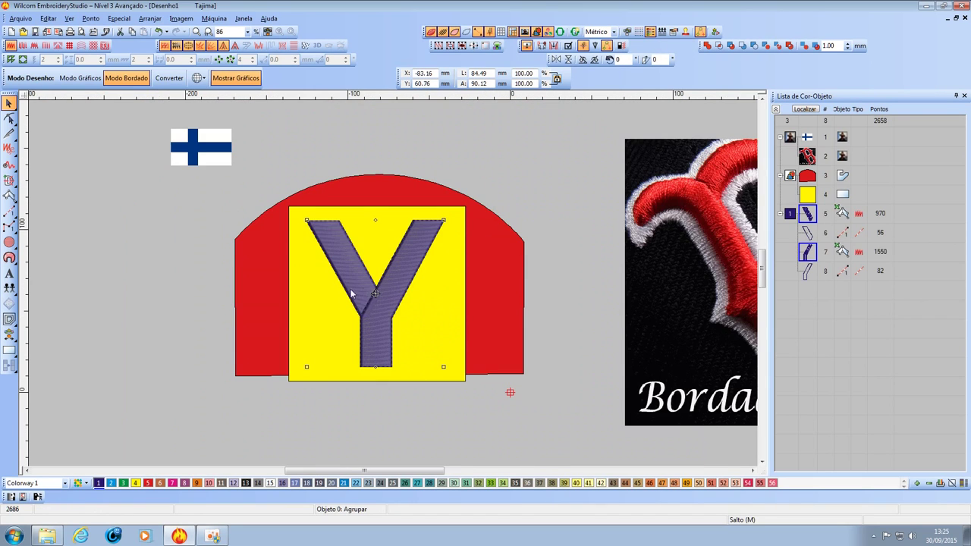
{"action": "scroll", "coordinate": [393, 283], "scroll_direction": "up", "scroll_amount": 1}
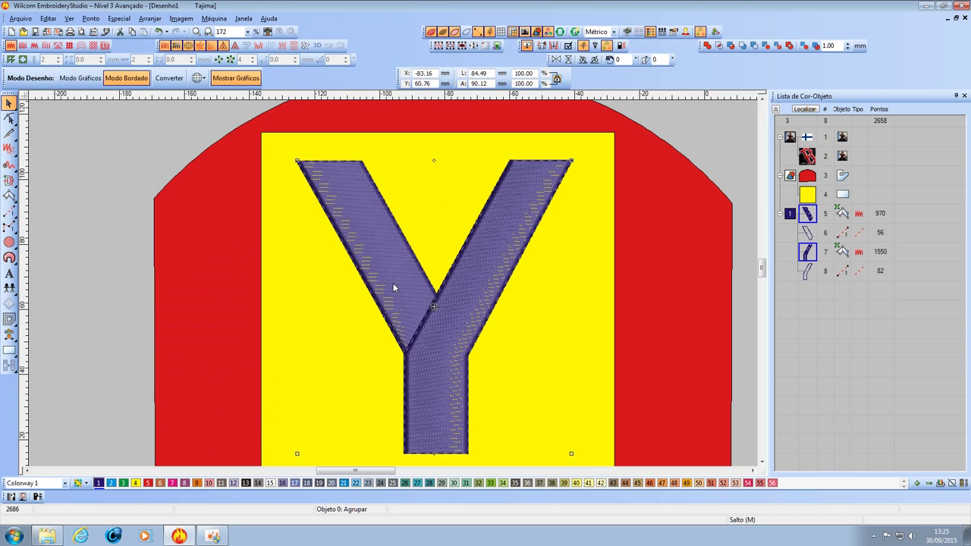
{"action": "scroll", "coordinate": [393, 285], "scroll_direction": "down", "scroll_amount": 1}
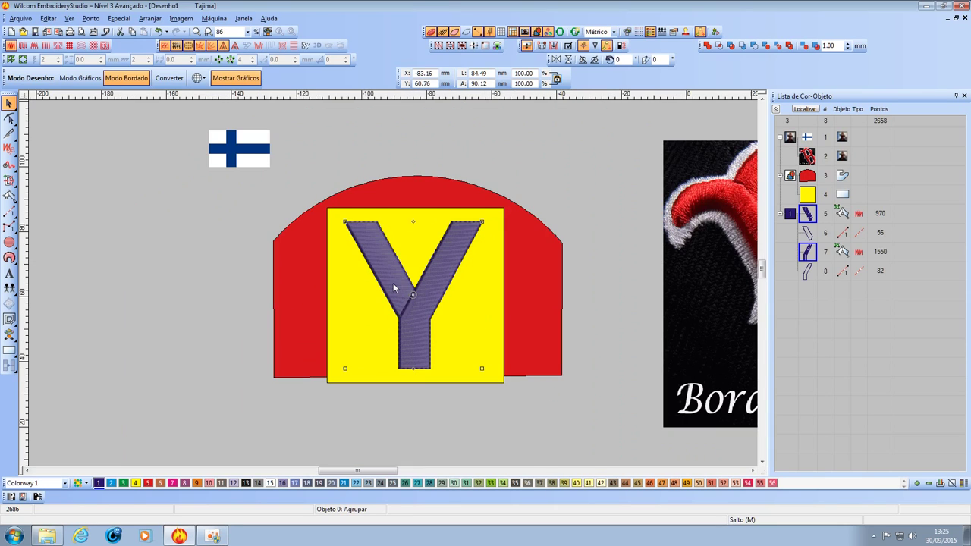
{"action": "scroll", "coordinate": [393, 284], "scroll_direction": "up", "scroll_amount": 1}
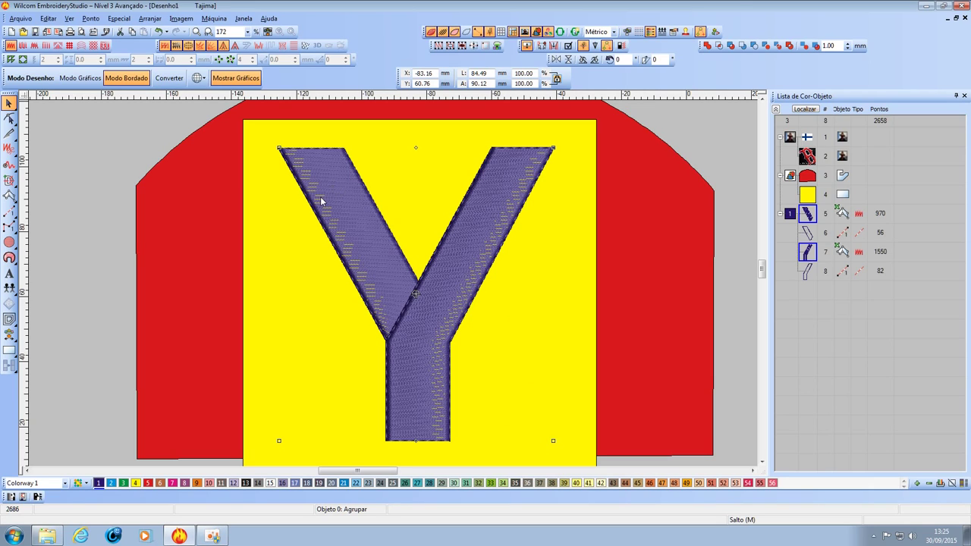
{"action": "left_click", "coordinate": [806, 229]}
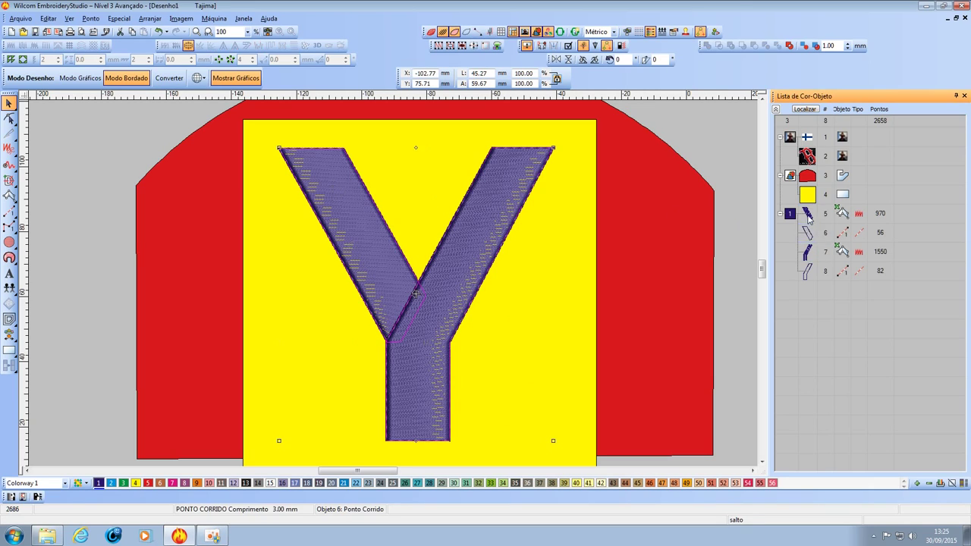
{"action": "left_click", "coordinate": [808, 215]}
{"action": "left_click", "coordinate": [806, 254], "text": "ctrl"}
{"action": "right_click", "coordinate": [806, 257]}
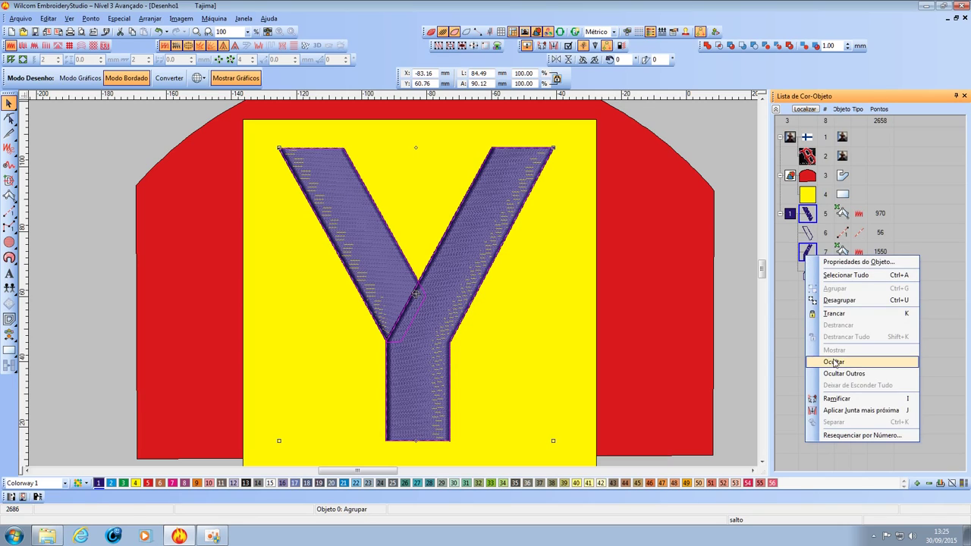
{"action": "left_click", "coordinate": [834, 360]}
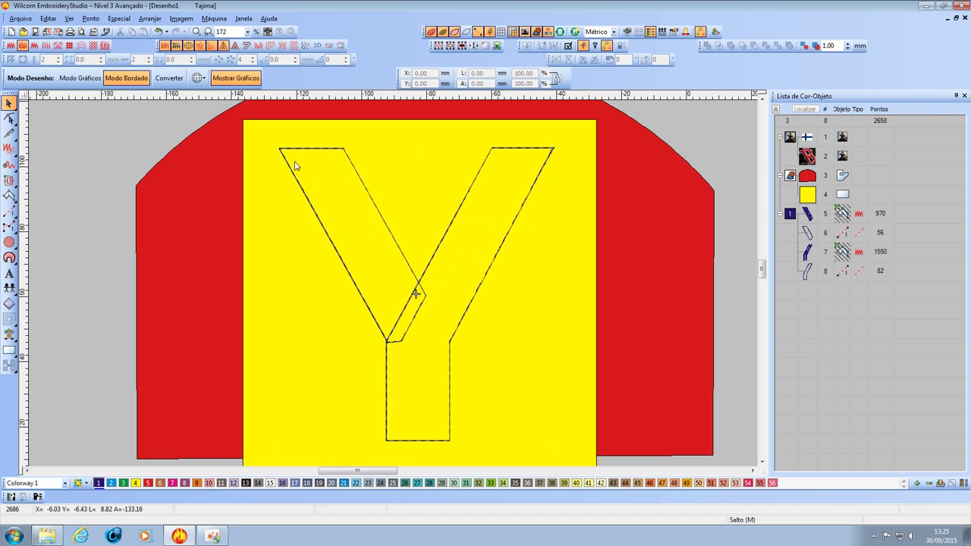
{"action": "left_click", "coordinate": [509, 377]}
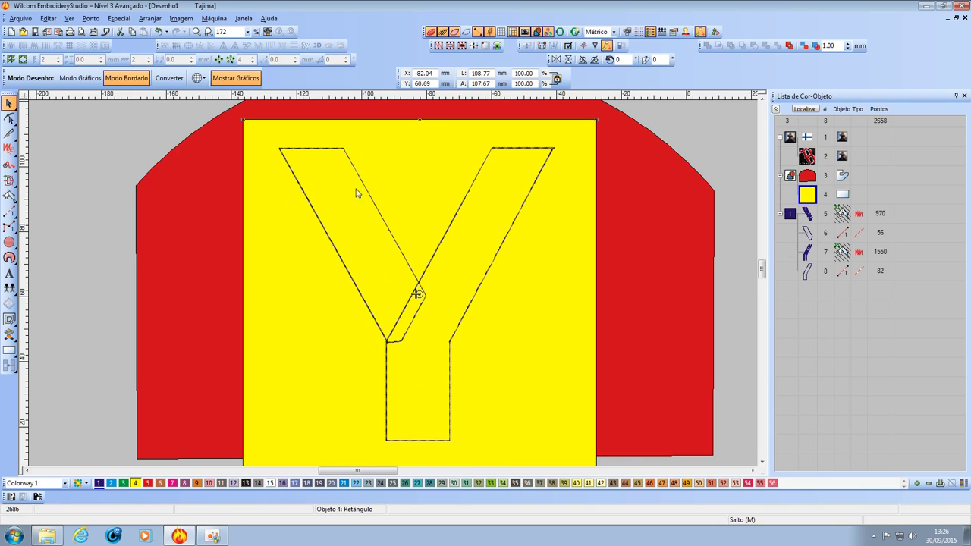
{"action": "key", "text": "z"}
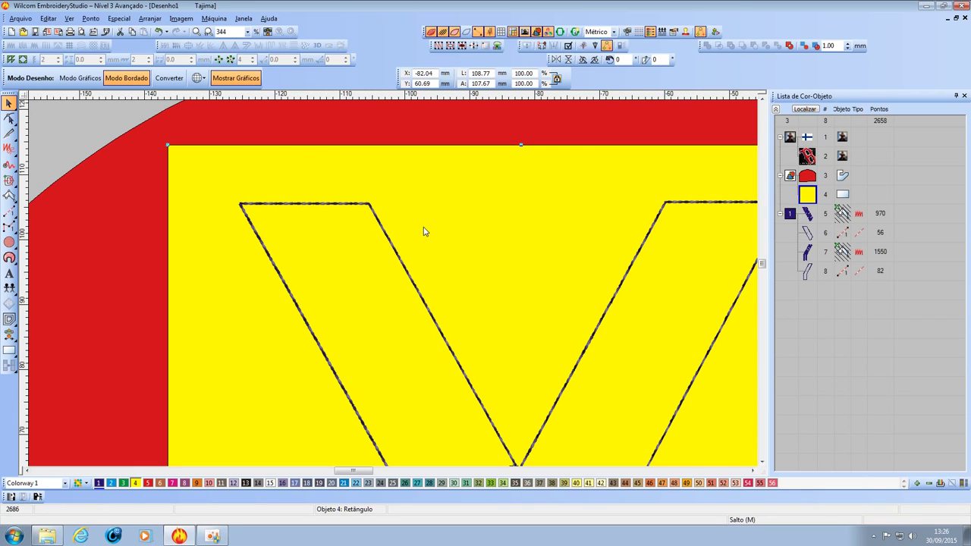
{"action": "left_click", "coordinate": [805, 218]}
{"action": "right_click", "coordinate": [805, 219]}
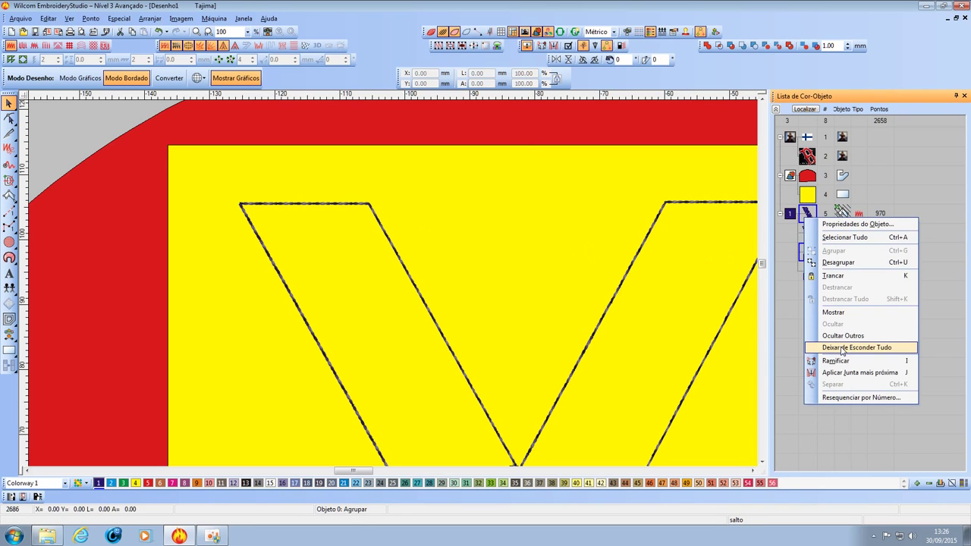
{"action": "left_click", "coordinate": [842, 349]}
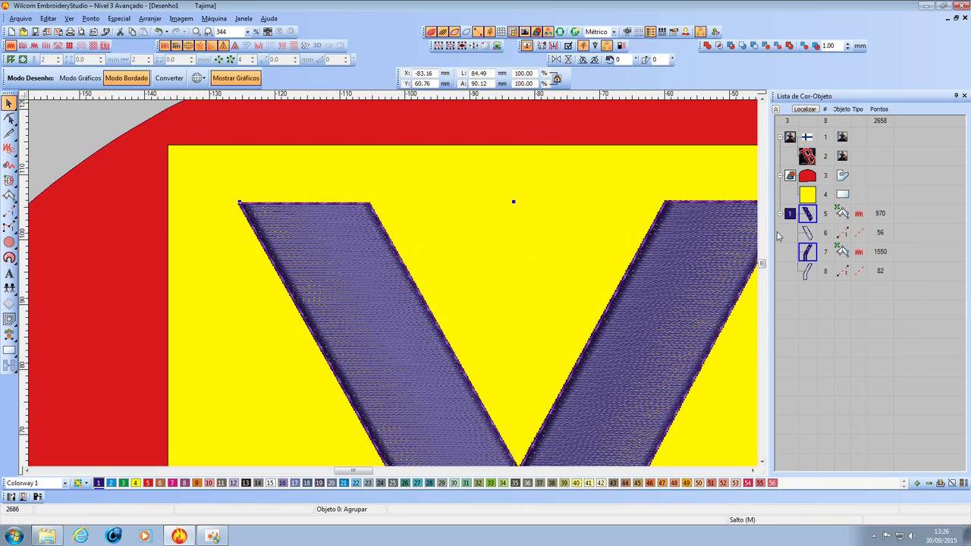
Hide both running-stitch travel paths, objects 6 and 8 in the object list.
{"action": "left_click", "coordinate": [806, 237]}
{"action": "left_click", "coordinate": [804, 274], "text": "ctrl"}
{"action": "right_click", "coordinate": [804, 275]}
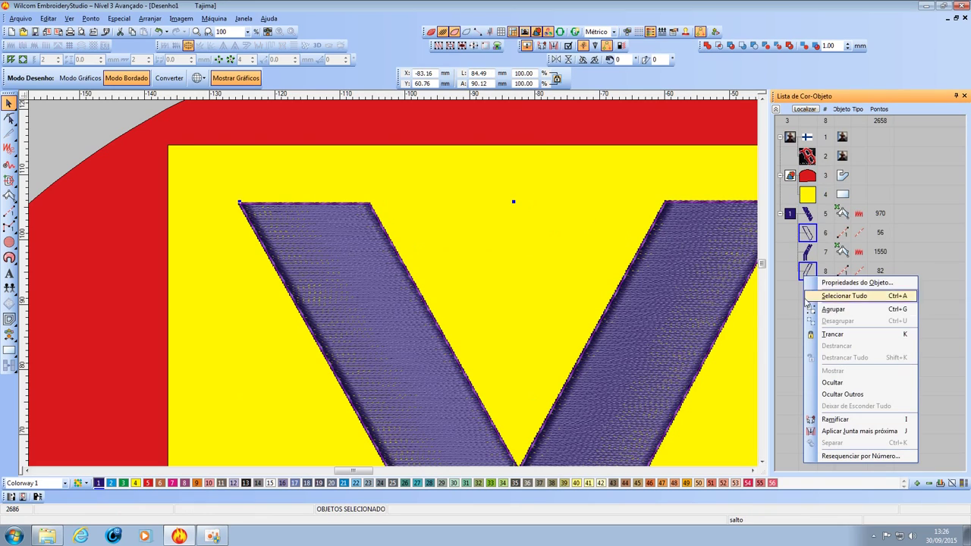
{"action": "left_click", "coordinate": [833, 383]}
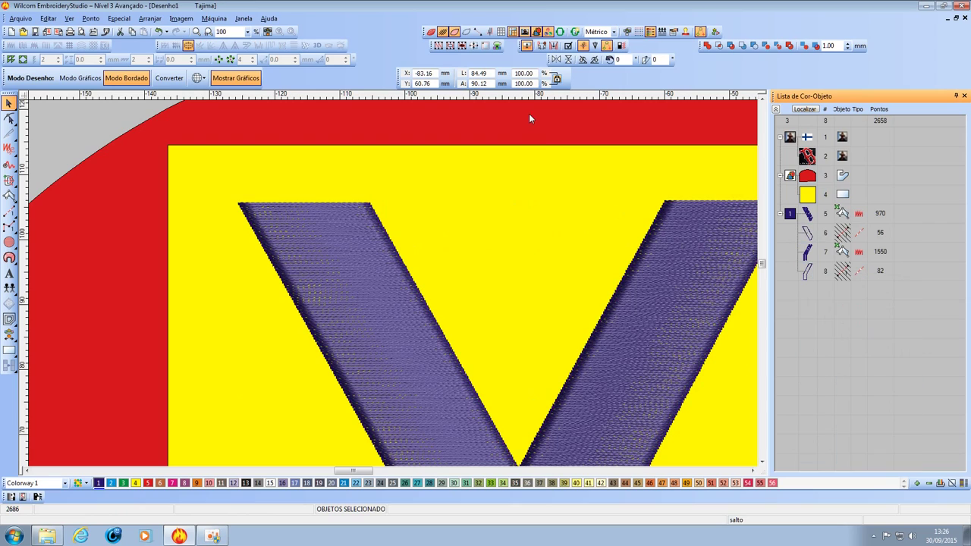
{"action": "left_click", "coordinate": [528, 117]}
Turn off Mostrar Bordado for the Y so it shows only as an outline.
{"action": "left_click", "coordinate": [362, 236]}
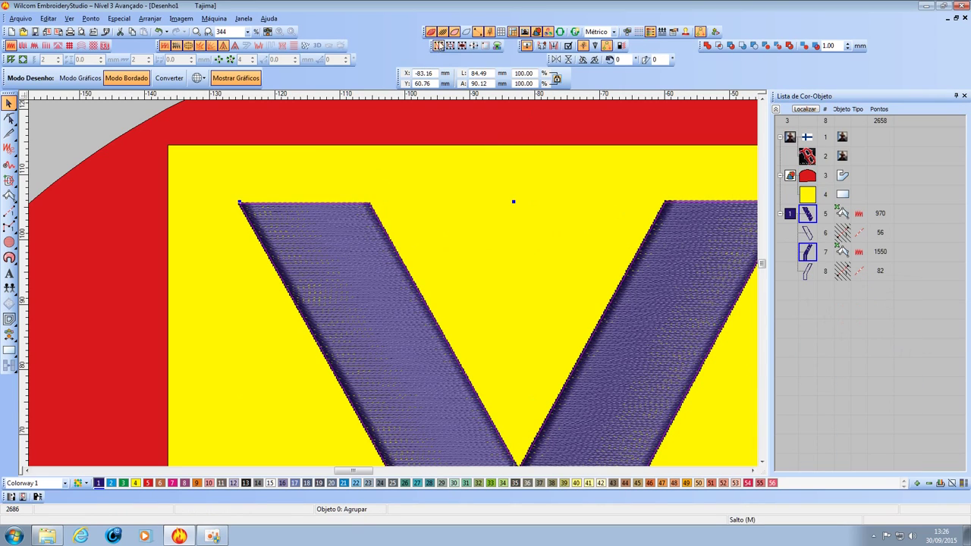
{"action": "left_click", "coordinate": [443, 31]}
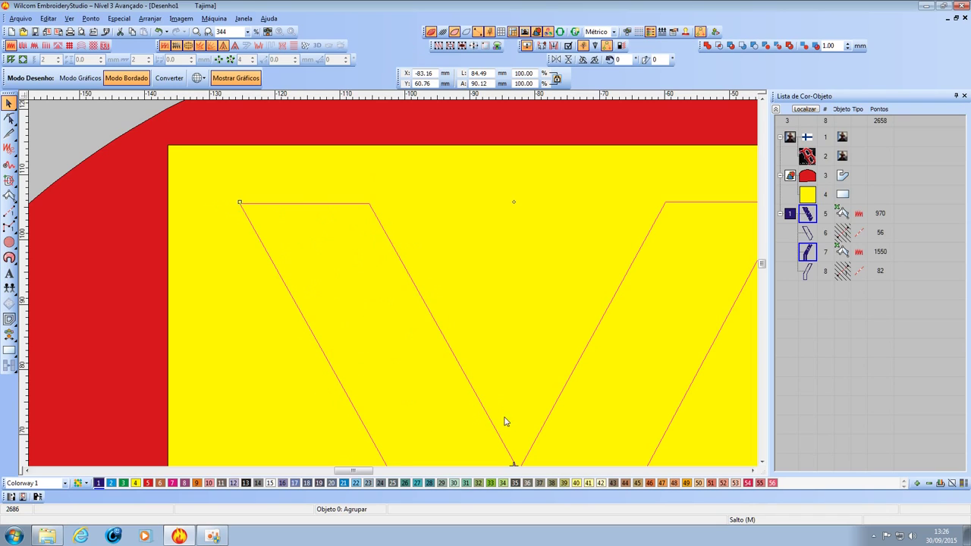
{"action": "key", "text": "shift+z"}
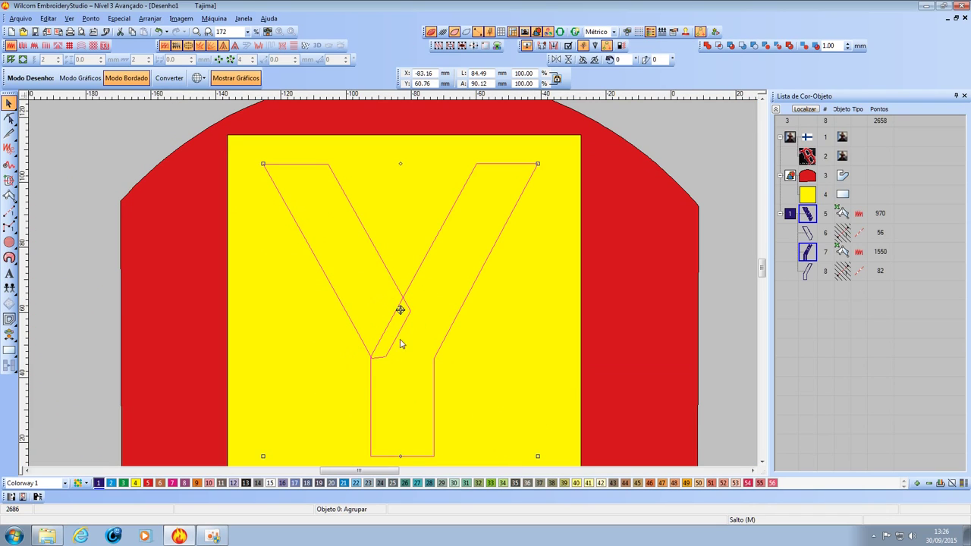
{"action": "key", "text": "z"}
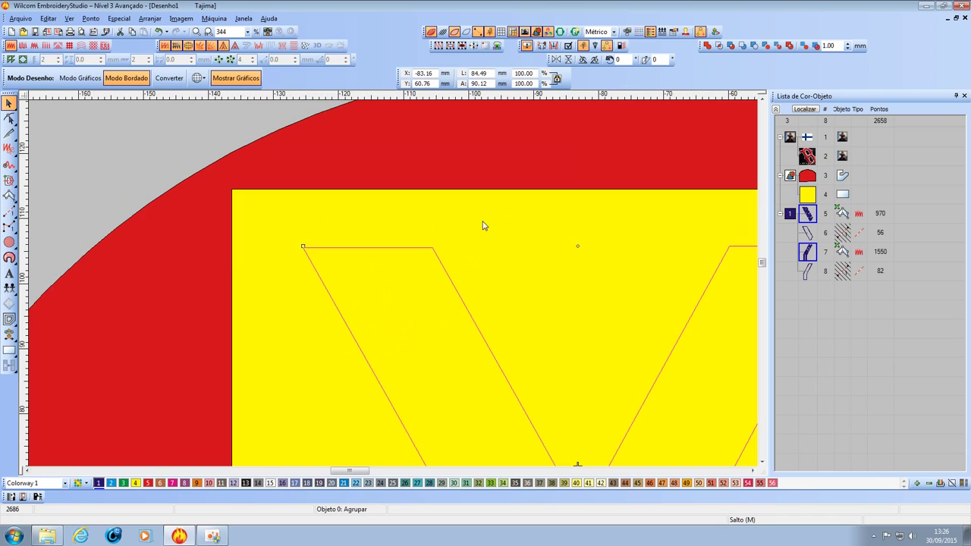
{"action": "key", "text": "shift+z"}
{"action": "left_click", "coordinate": [402, 296]}
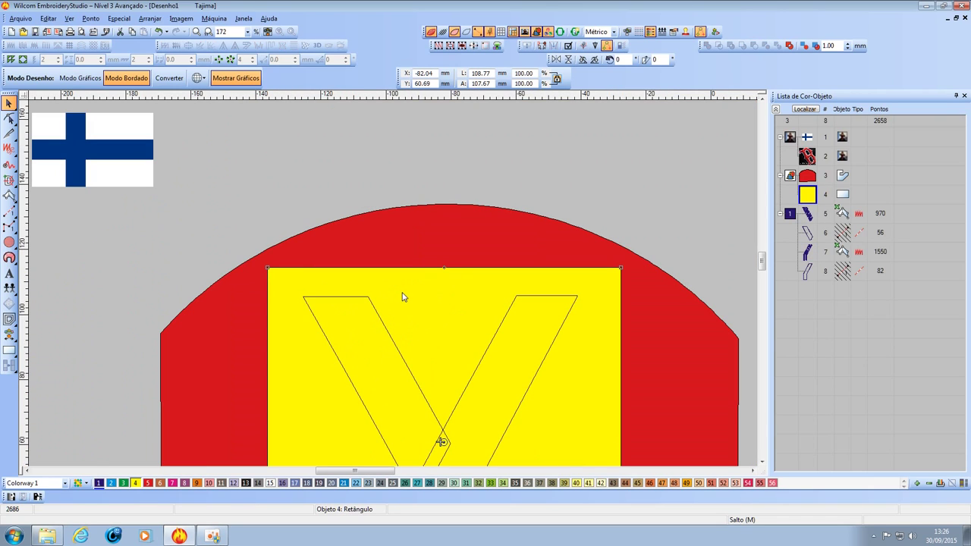
{"action": "right_click", "coordinate": [809, 198]}
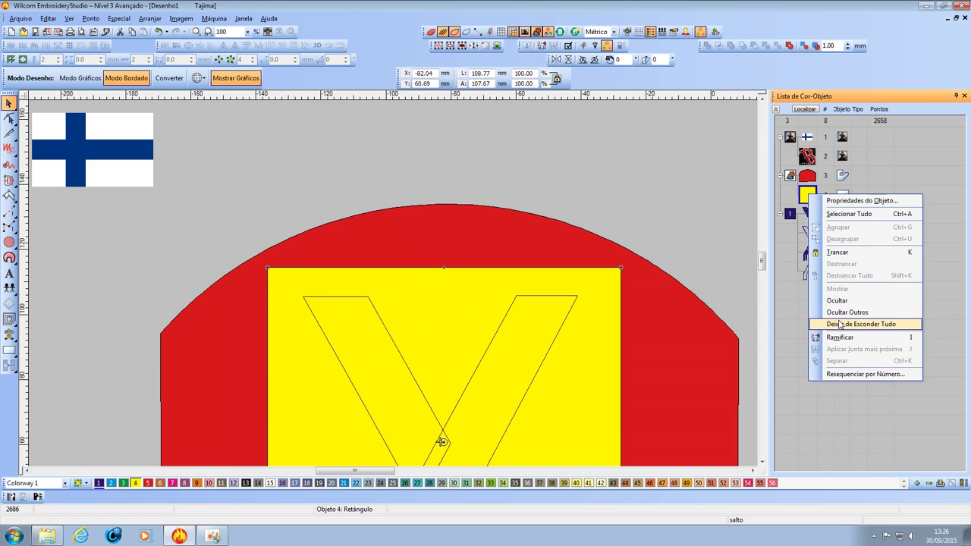
{"action": "left_click", "coordinate": [836, 301]}
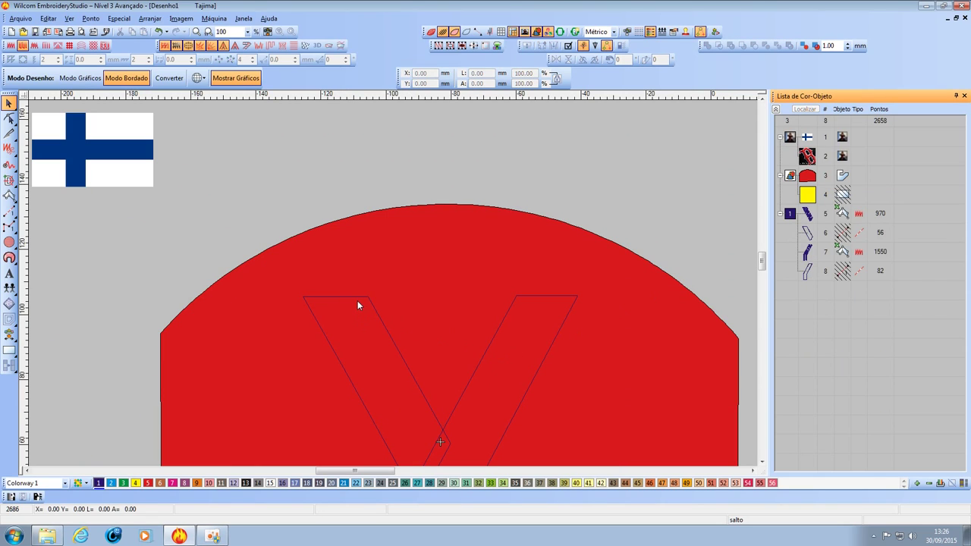
{"action": "scroll", "coordinate": [340, 311], "scroll_direction": "up", "scroll_amount": 10}
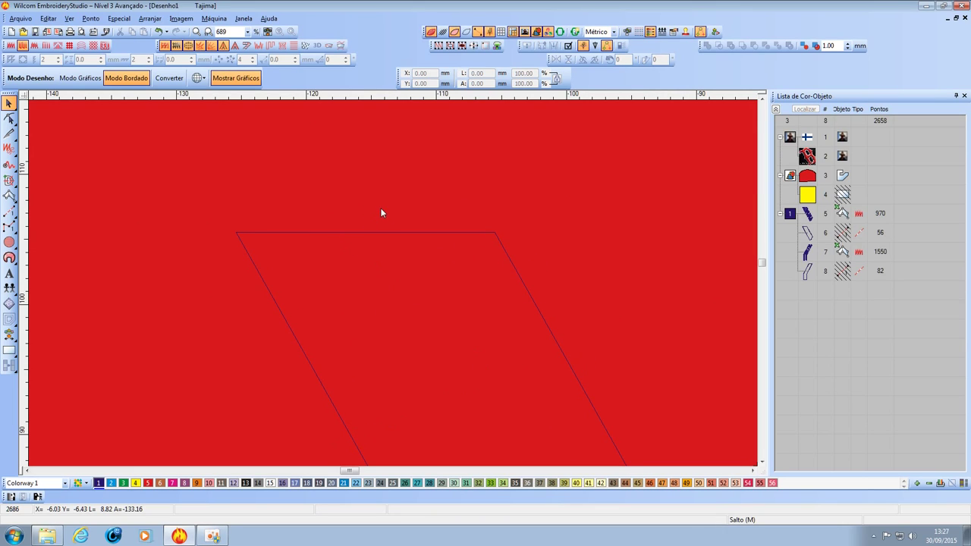
{"action": "left_click", "coordinate": [808, 197]}
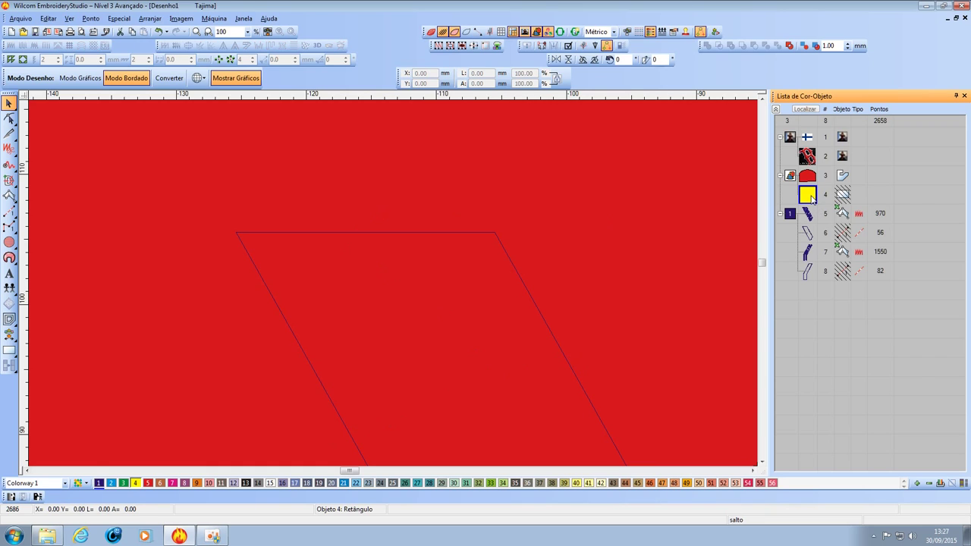
{"action": "right_click", "coordinate": [811, 196]}
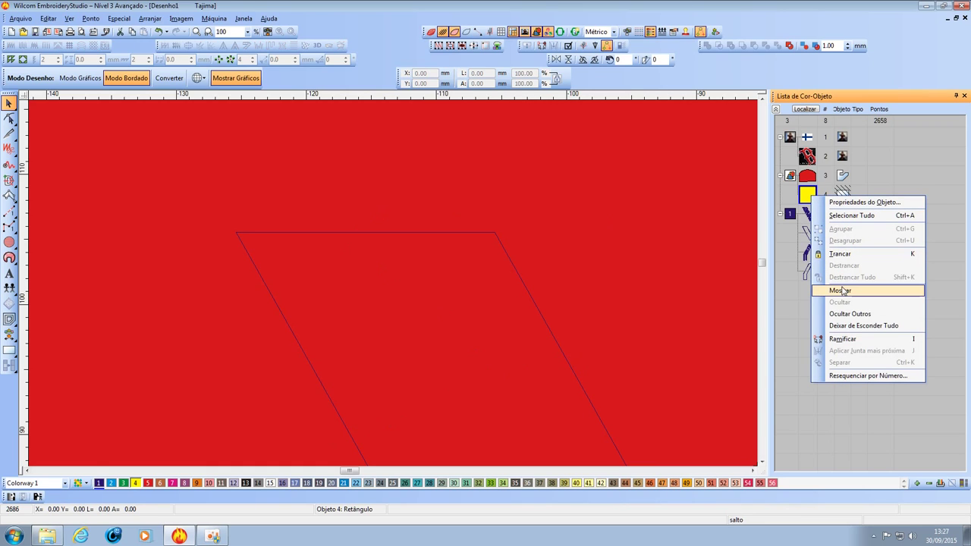
{"action": "left_click", "coordinate": [840, 290]}
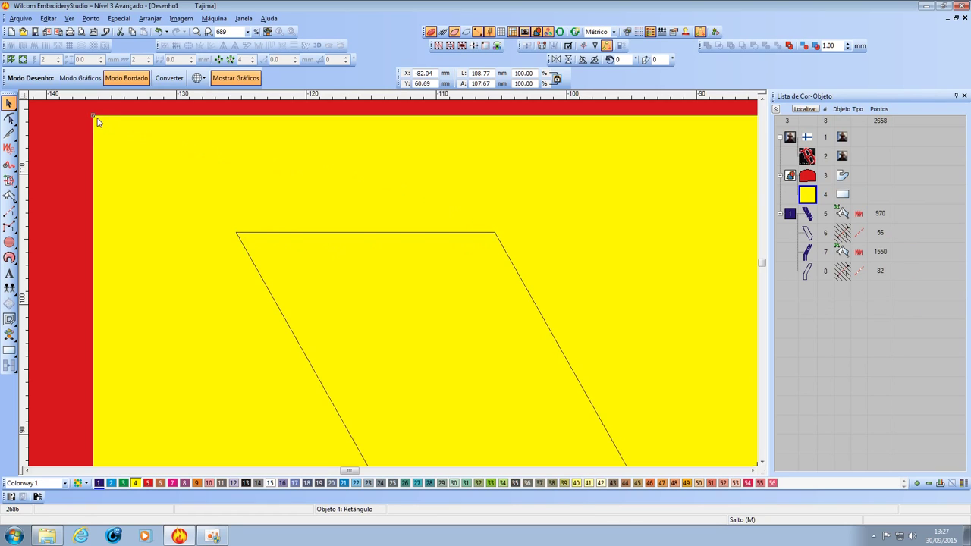
Reshape the yellow polygon's corners into an inverted trapezoid around the Y's arms.
{"action": "key", "text": "h"}
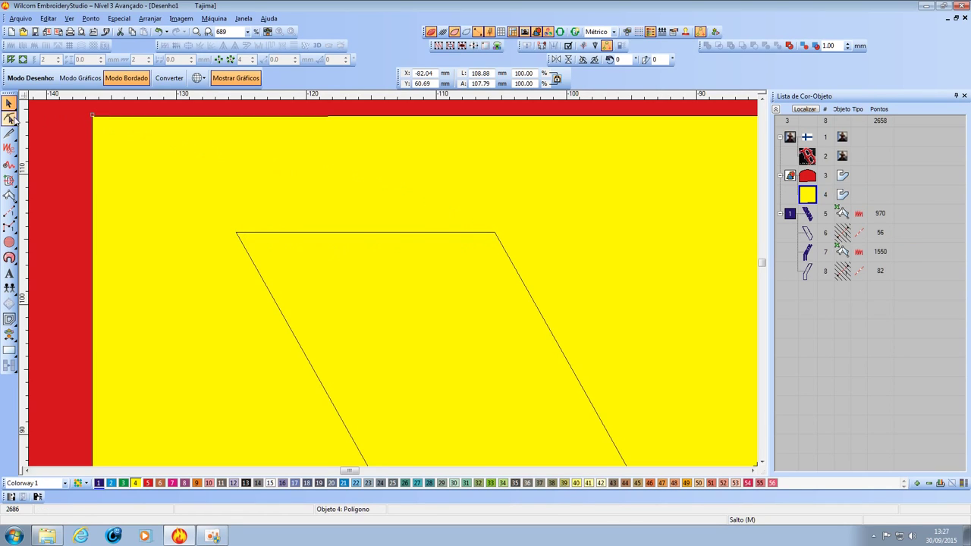
{"action": "left_click_drag", "start_coordinate": [91, 121], "coordinate": [195, 239]}
{"action": "scroll", "coordinate": [251, 265], "scroll_direction": "down", "scroll_amount": 3}
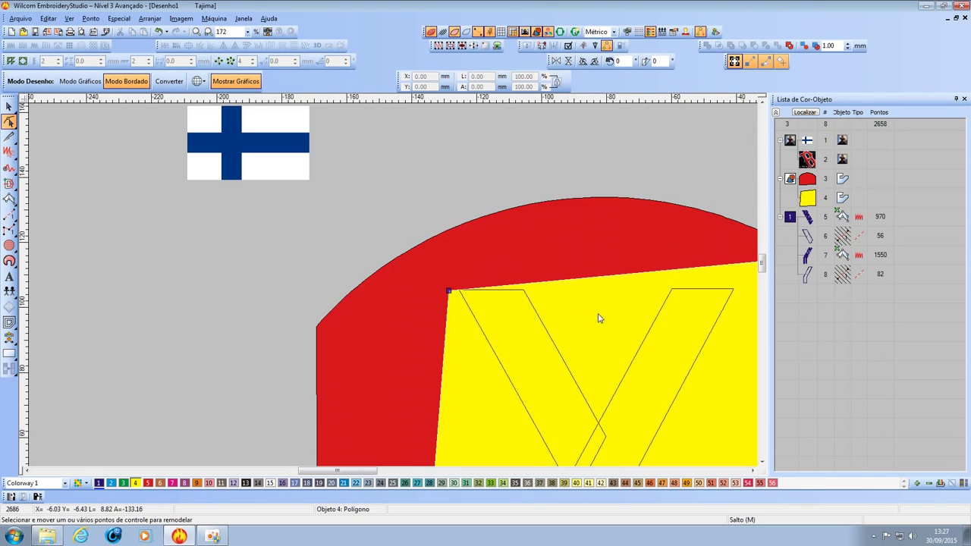
{"action": "scroll", "coordinate": [427, 284], "scroll_direction": "up", "scroll_amount": 1}
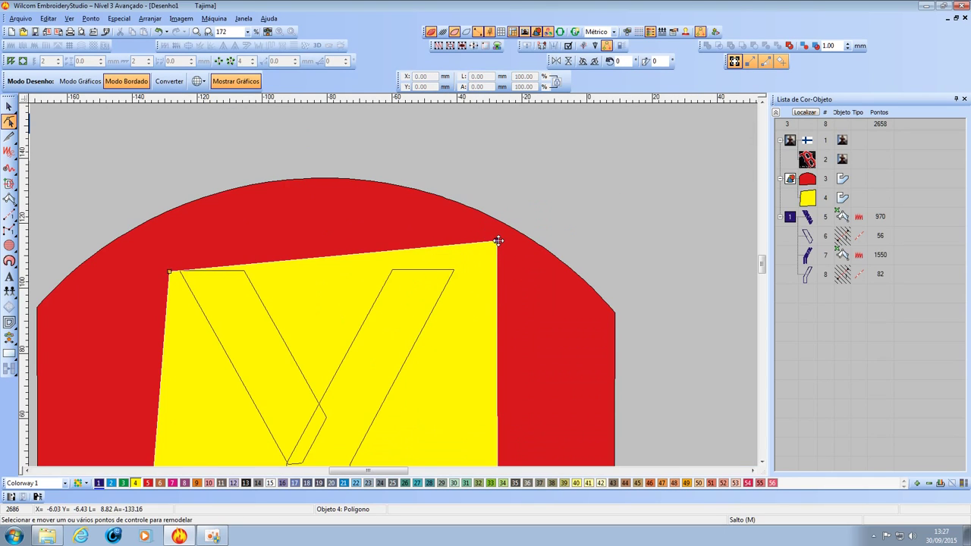
{"action": "left_click_drag", "start_coordinate": [496, 242], "coordinate": [491, 269]}
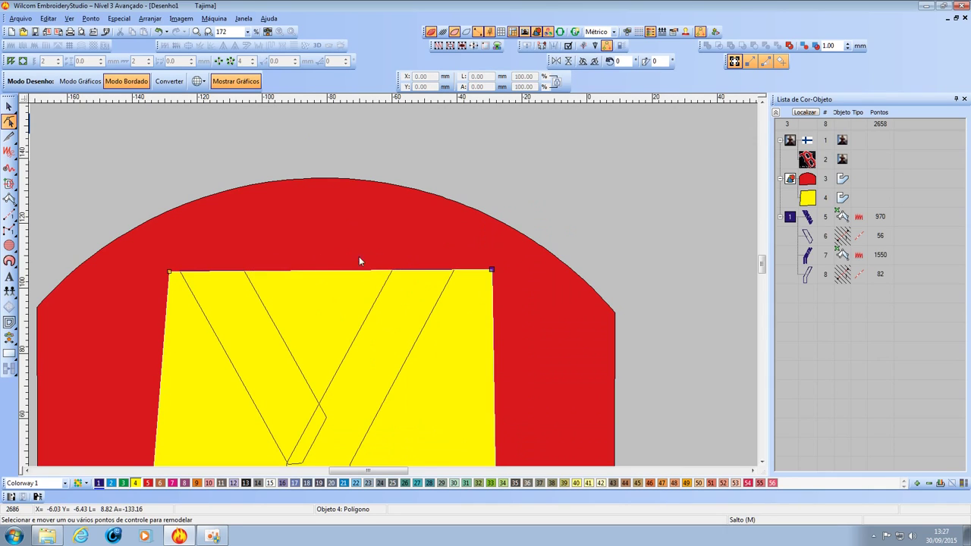
{"action": "scroll", "coordinate": [194, 277], "scroll_direction": "up", "scroll_amount": 2}
{"action": "scroll", "coordinate": [403, 291], "scroll_direction": "up", "scroll_amount": 1}
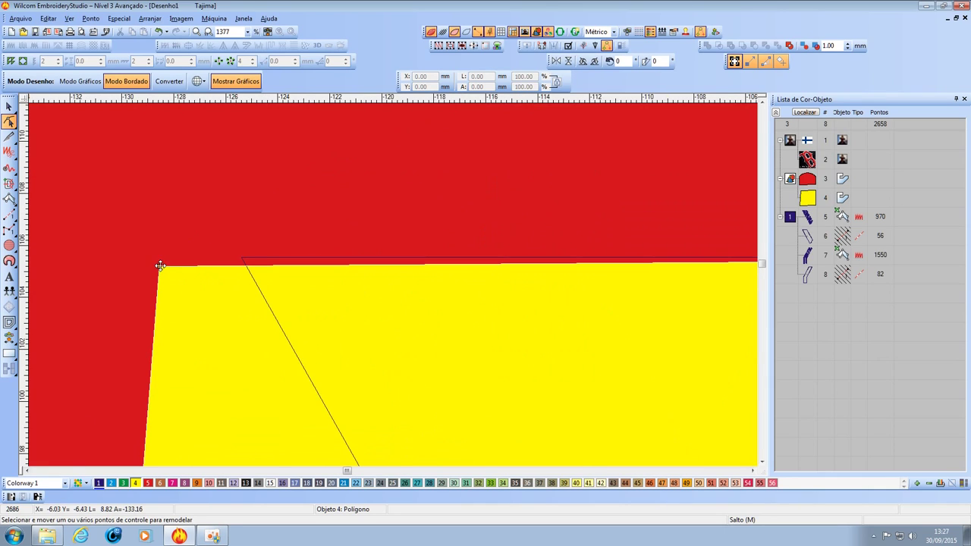
{"action": "left_click_drag", "start_coordinate": [158, 265], "coordinate": [161, 248]}
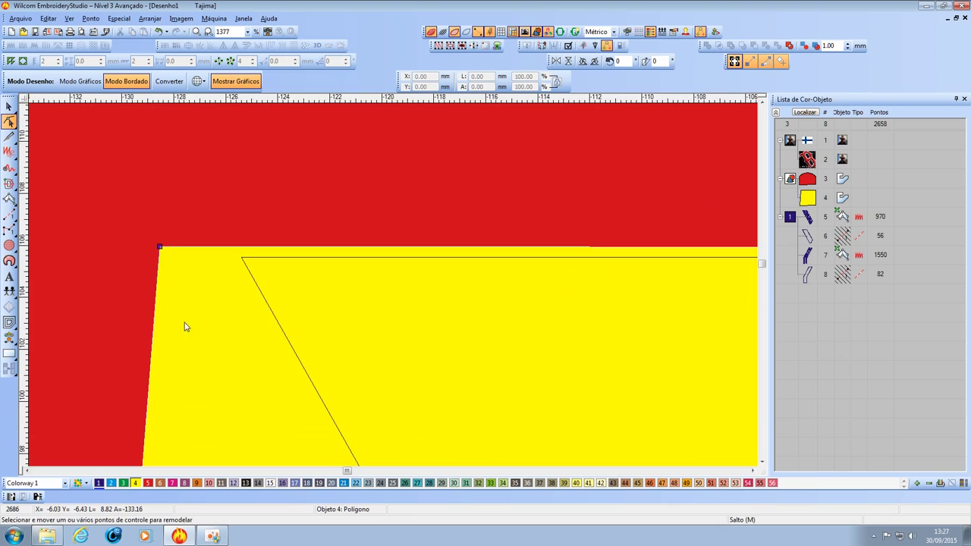
{"action": "scroll", "coordinate": [186, 326], "scroll_direction": "down", "scroll_amount": 2}
{"action": "scroll", "coordinate": [393, 288], "scroll_direction": "down", "scroll_amount": 2}
{"action": "scroll", "coordinate": [394, 286], "scroll_direction": "up", "scroll_amount": 1}
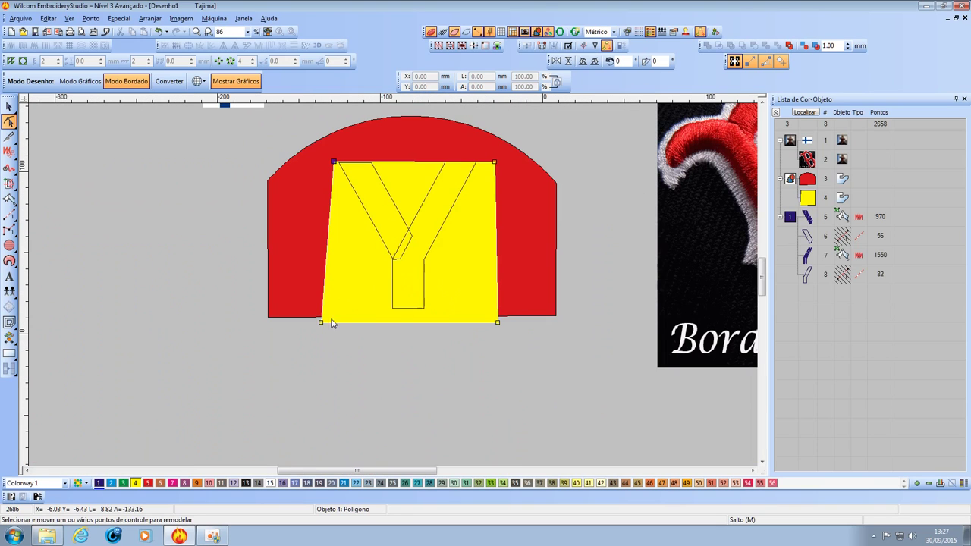
{"action": "left_click_drag", "start_coordinate": [320, 323], "coordinate": [393, 259]}
{"action": "left_click_drag", "start_coordinate": [496, 322], "coordinate": [407, 277]}
Nudge the trapezoid's top-left corner onto the Y outline and select the Y's satin object.
{"action": "key", "text": "z"}
{"action": "key", "text": "z"}
{"action": "key", "text": "z"}
{"action": "key", "text": "shift+z"}
{"action": "key", "text": "shift+z"}
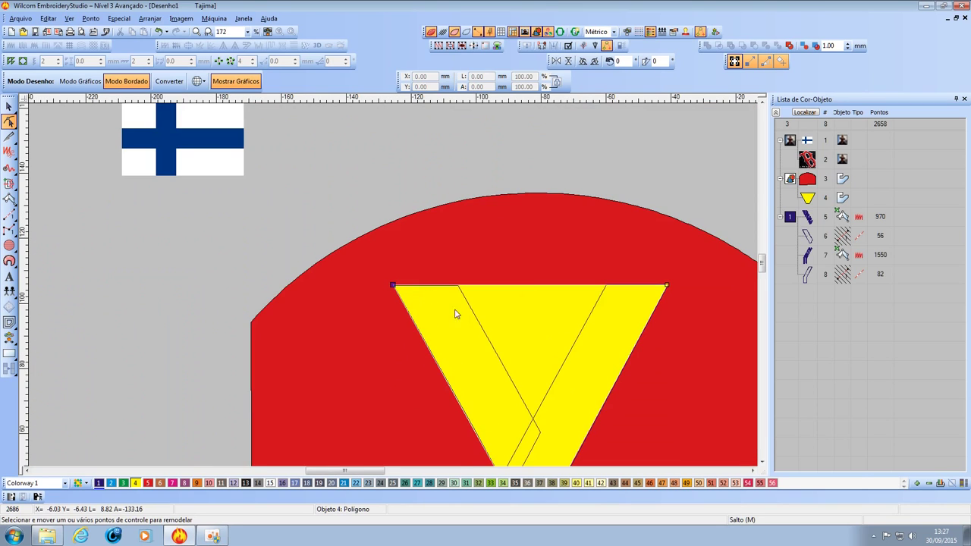
{"action": "key", "text": "z"}
{"action": "key", "text": "z"}
{"action": "key", "text": "z"}
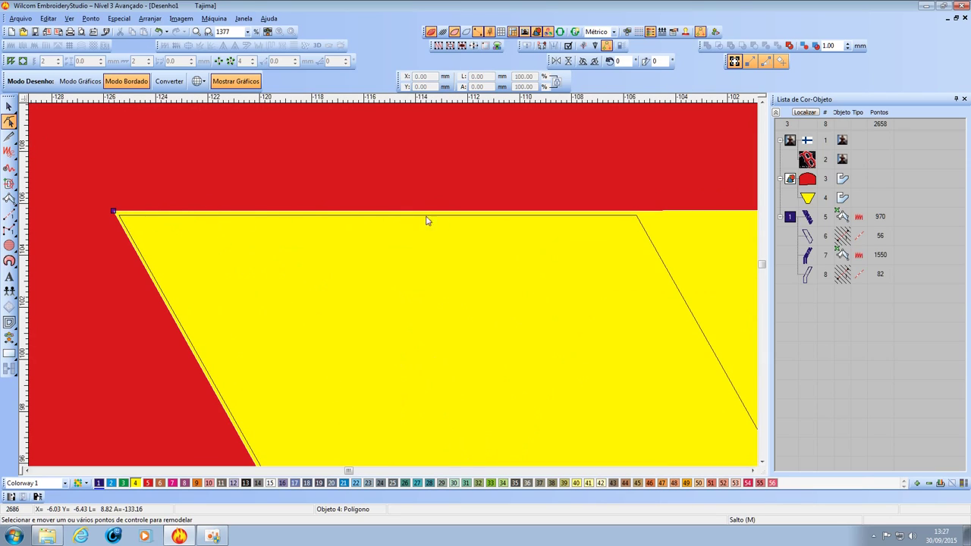
{"action": "left_click_drag", "start_coordinate": [113, 213], "coordinate": [107, 203]}
{"action": "scroll", "coordinate": [408, 293], "scroll_direction": "down", "scroll_amount": 2}
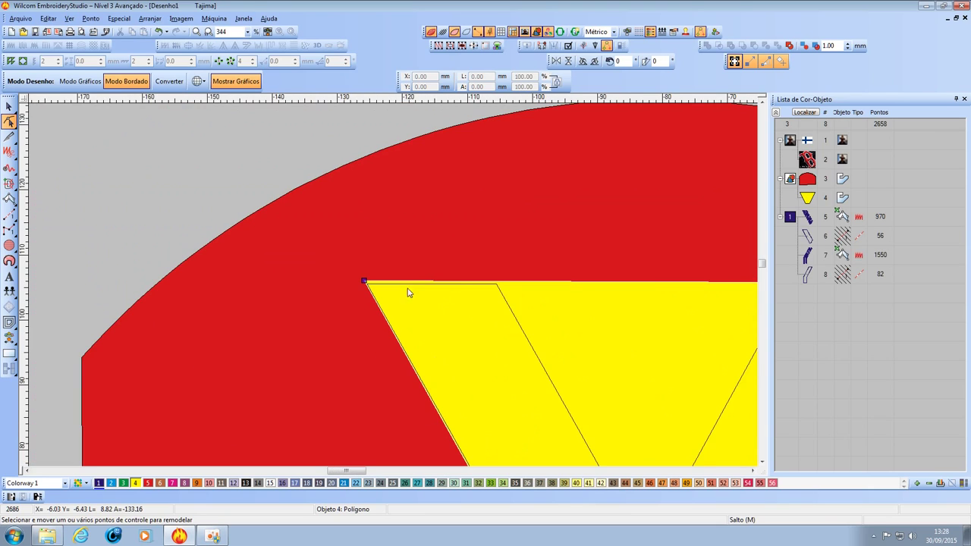
{"action": "scroll", "coordinate": [395, 285], "scroll_direction": "up", "scroll_amount": 1}
{"action": "scroll", "coordinate": [394, 289], "scroll_direction": "down", "scroll_amount": 1}
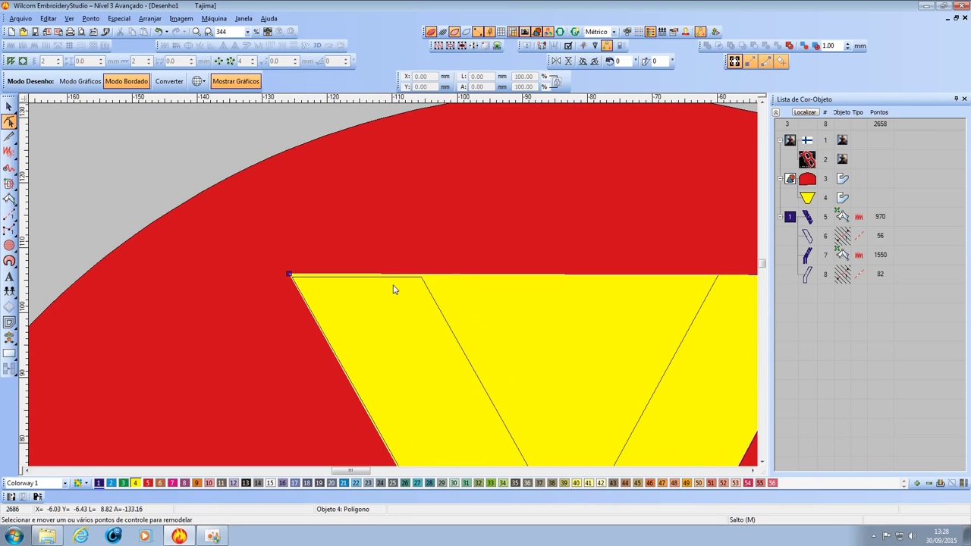
{"action": "left_click", "coordinate": [431, 302]}
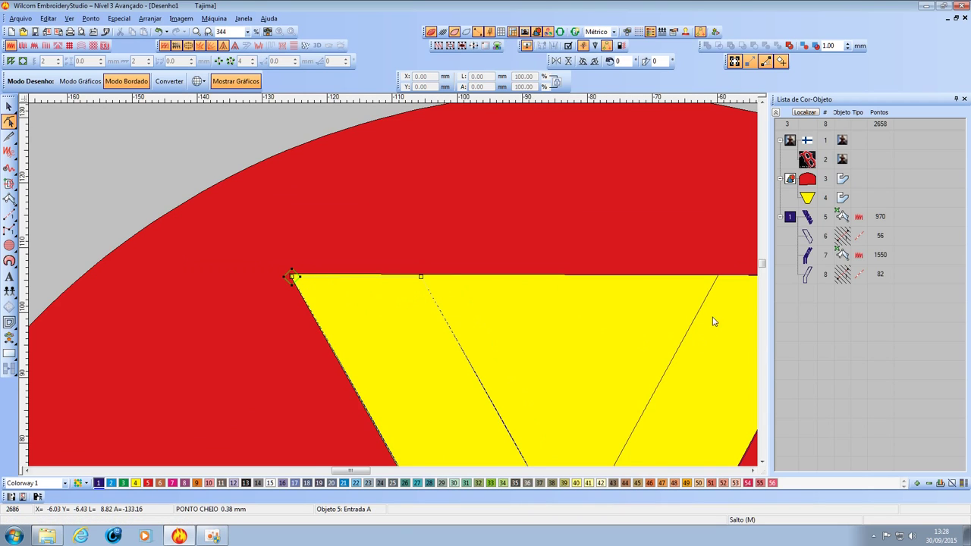
{"action": "scroll", "coordinate": [713, 320], "scroll_direction": "down", "scroll_amount": 1}
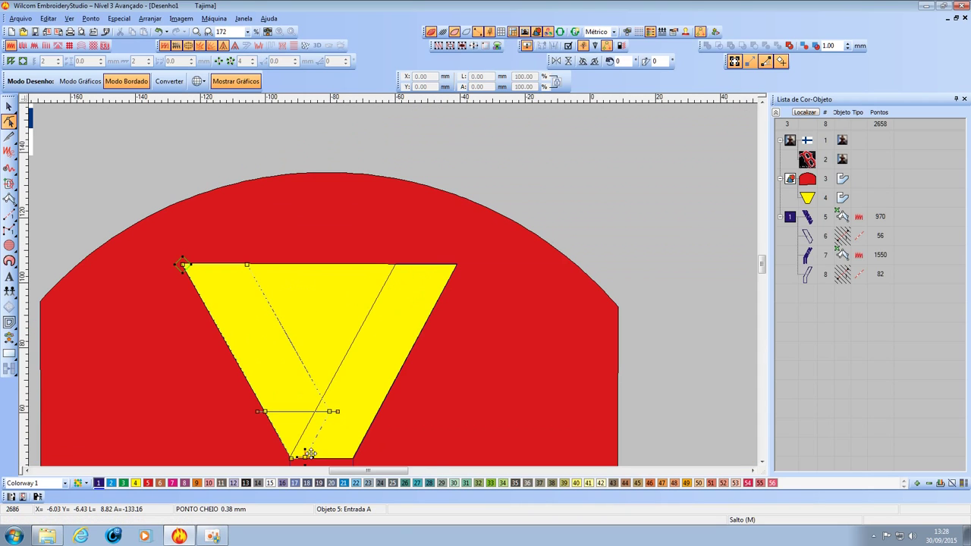
Drag the Y satin's lower corner onto the trapezoid's bottom-left corner, trimming it to 963 stitches.
{"action": "key", "text": "p"}
{"action": "left_click", "coordinate": [402, 297]}
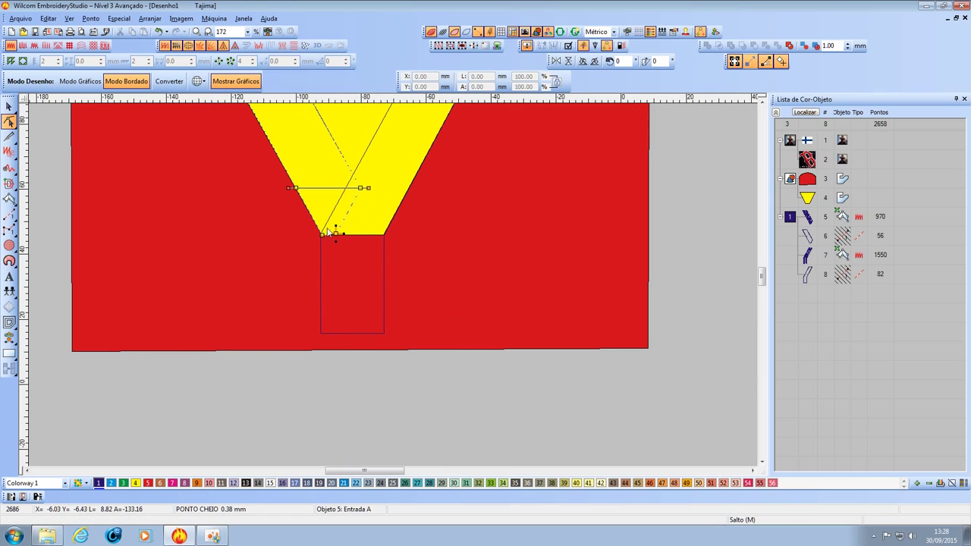
{"action": "scroll", "coordinate": [349, 213], "scroll_direction": "up", "scroll_amount": 2}
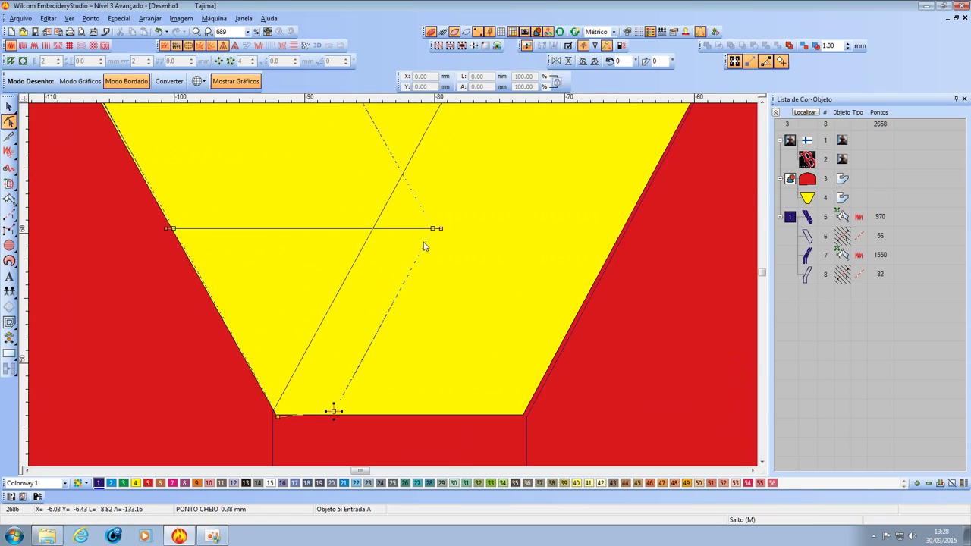
{"action": "scroll", "coordinate": [305, 412], "scroll_direction": "up", "scroll_amount": 2}
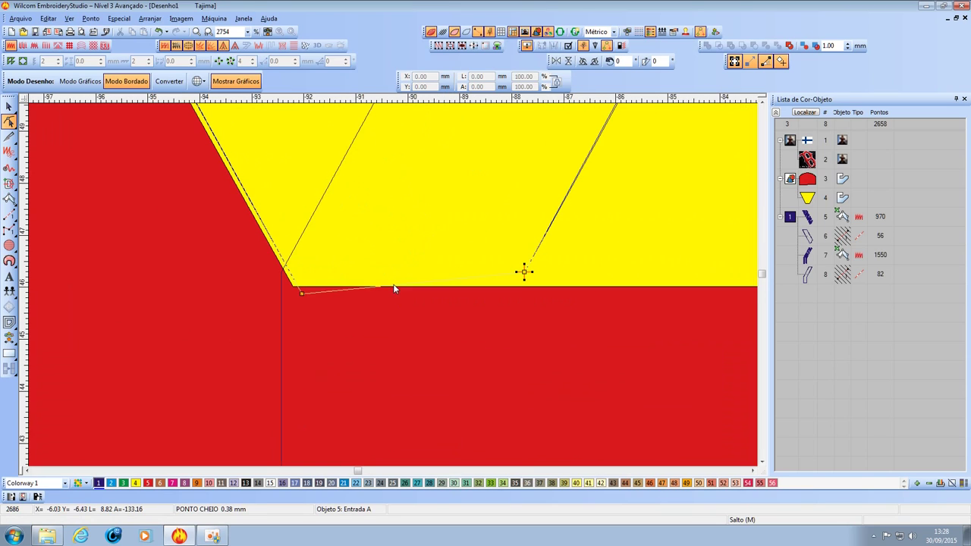
{"action": "left_click_drag", "start_coordinate": [301, 295], "coordinate": [283, 273]}
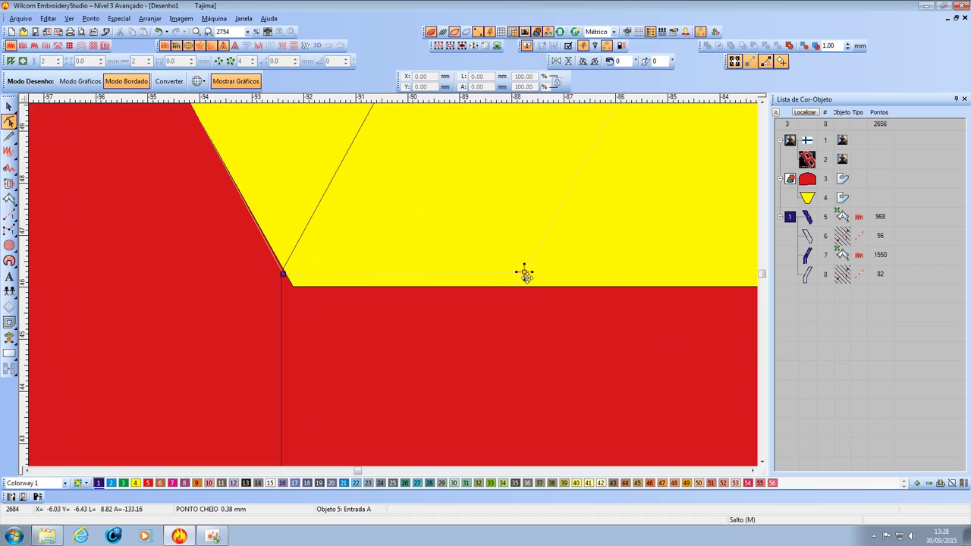
{"action": "mouse_move", "coordinate": [524, 271]}
{"action": "left_mouse_down"}
{"action": "mouse_move", "coordinate": [540, 300]}
{"action": "mouse_move", "coordinate": [529, 276]}
{"action": "left_mouse_up"}
{"action": "key", "text": "0"}
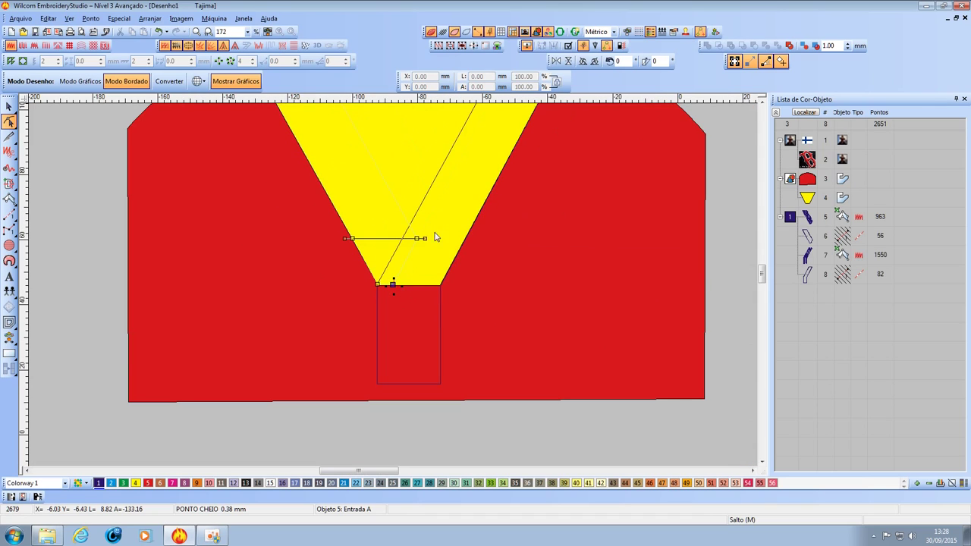
{"action": "left_click", "coordinate": [9, 106]}
Recolour the foam polygon from yellow to orange using colour swatch 9.
{"action": "left_click", "coordinate": [464, 232]}
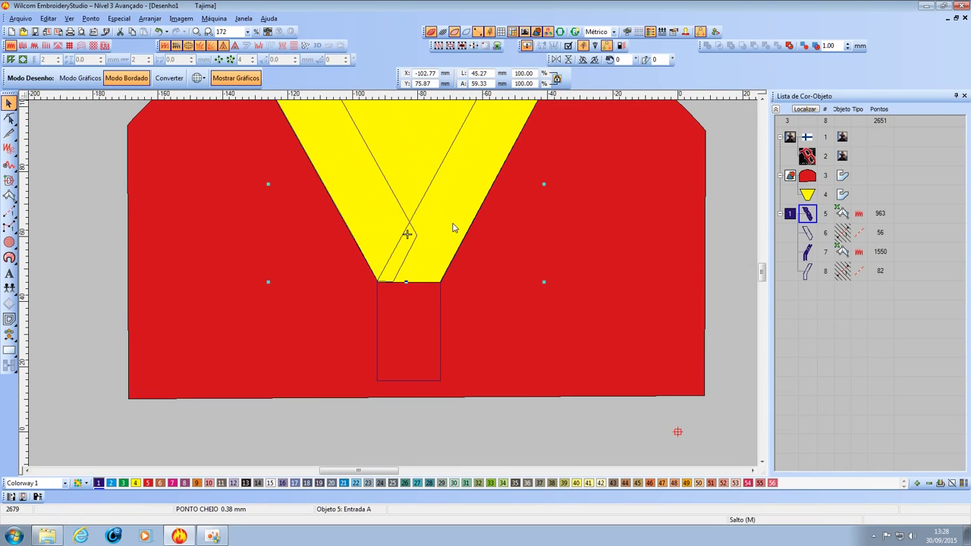
{"action": "left_click", "coordinate": [172, 483]}
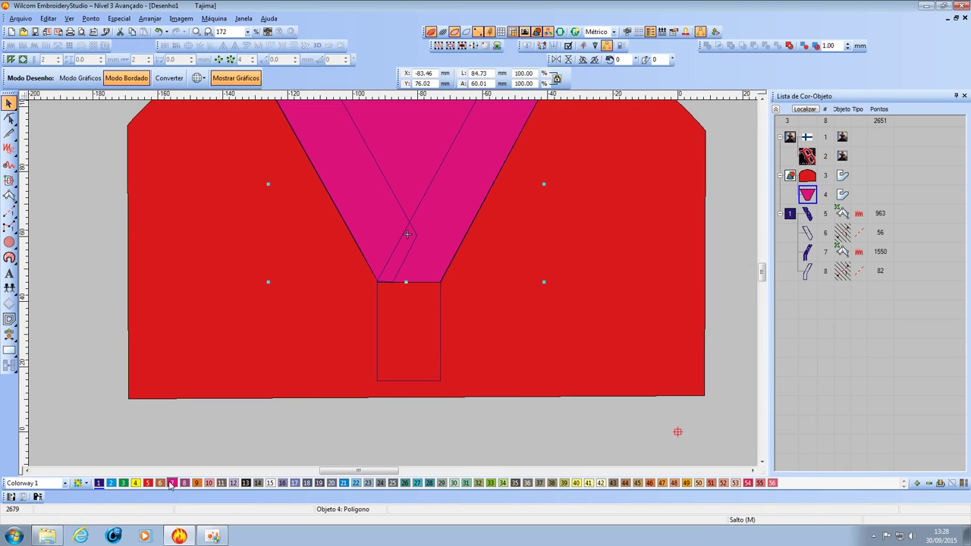
{"action": "left_click", "coordinate": [197, 483]}
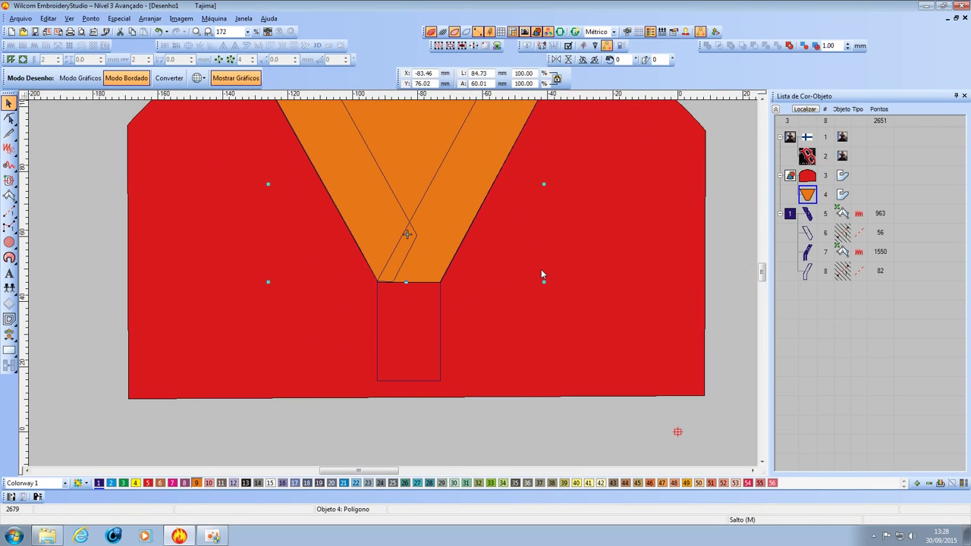
{"action": "left_click", "coordinate": [393, 284]}
{"action": "key", "text": "z"}
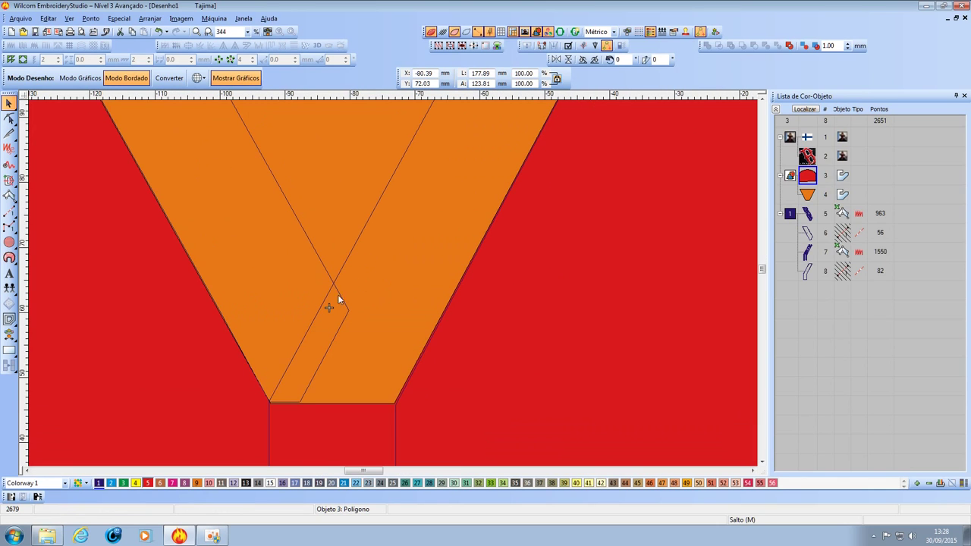
View the eva.jpg foam-sheet reference photo, then return to the design.
{"action": "left_click", "coordinate": [52, 536]}
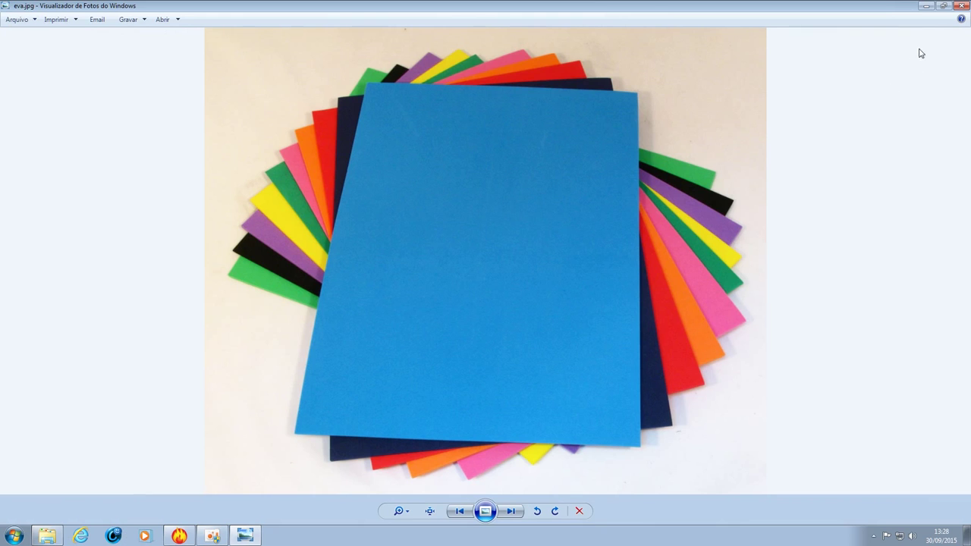
{"action": "left_click", "coordinate": [962, 6]}
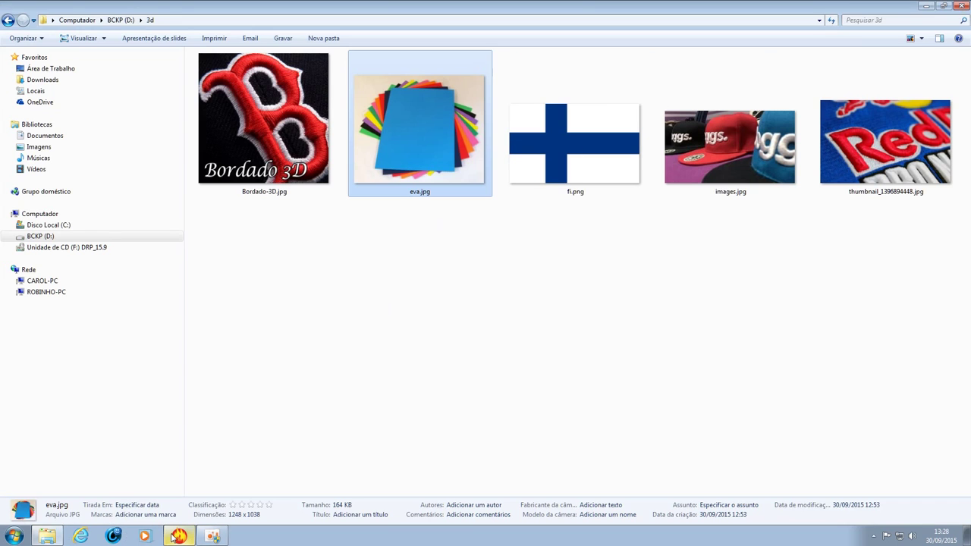
{"action": "left_click", "coordinate": [179, 536]}
{"action": "scroll", "coordinate": [325, 204], "scroll_direction": "down", "scroll_amount": 5}
{"action": "scroll", "coordinate": [383, 269], "scroll_direction": "up", "scroll_amount": 6}
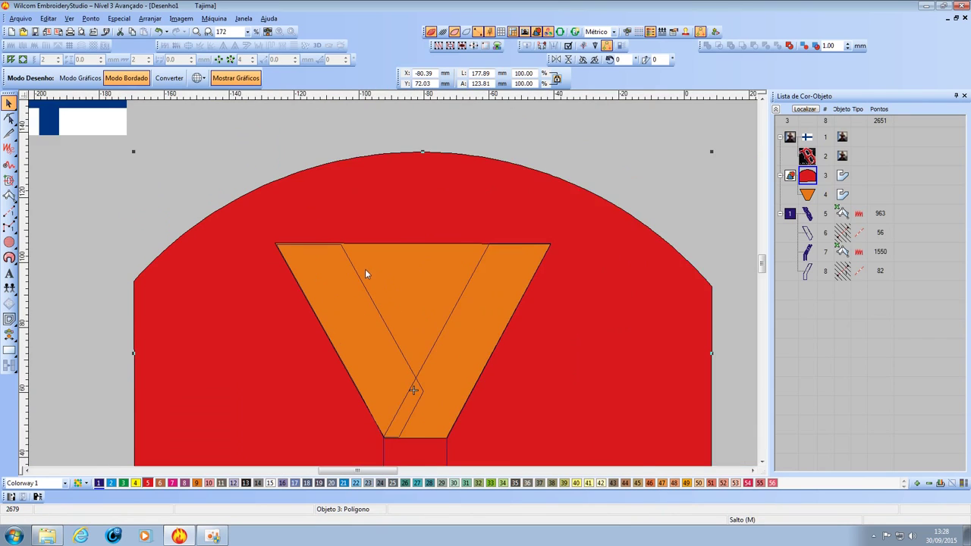
{"action": "scroll", "coordinate": [393, 288], "scroll_direction": "up", "scroll_amount": 2}
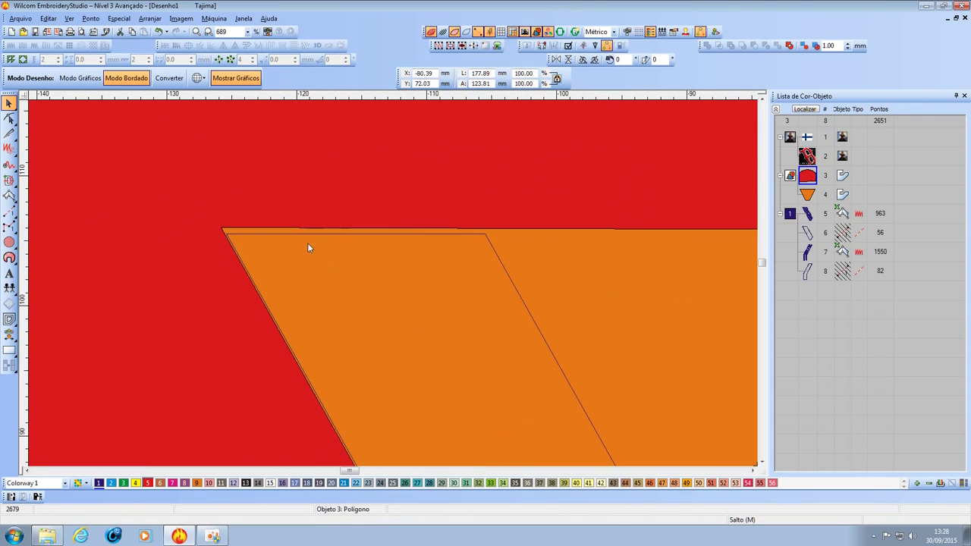
{"action": "scroll", "coordinate": [393, 285], "scroll_direction": "down", "scroll_amount": 4}
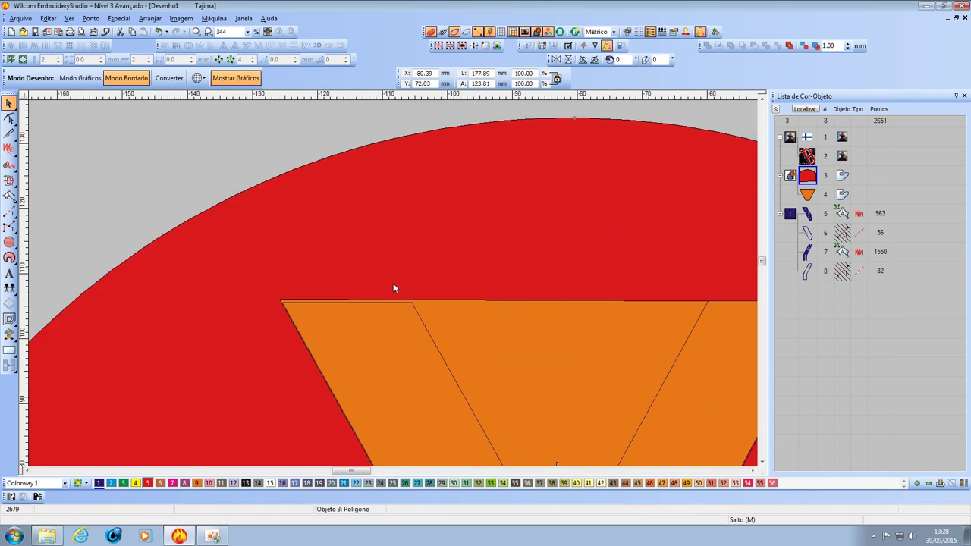
{"action": "scroll", "coordinate": [393, 288], "scroll_direction": "up", "scroll_amount": 2}
{"action": "scroll", "coordinate": [393, 284], "scroll_direction": "up", "scroll_amount": 2}
{"action": "scroll", "coordinate": [393, 283], "scroll_direction": "up", "scroll_amount": 2}
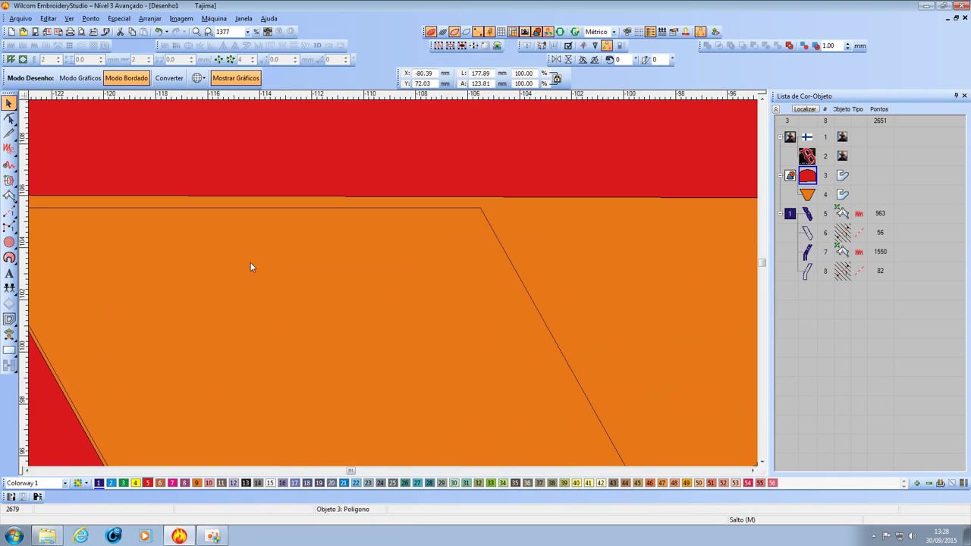
{"action": "scroll", "coordinate": [393, 284], "scroll_direction": "down", "scroll_amount": 2}
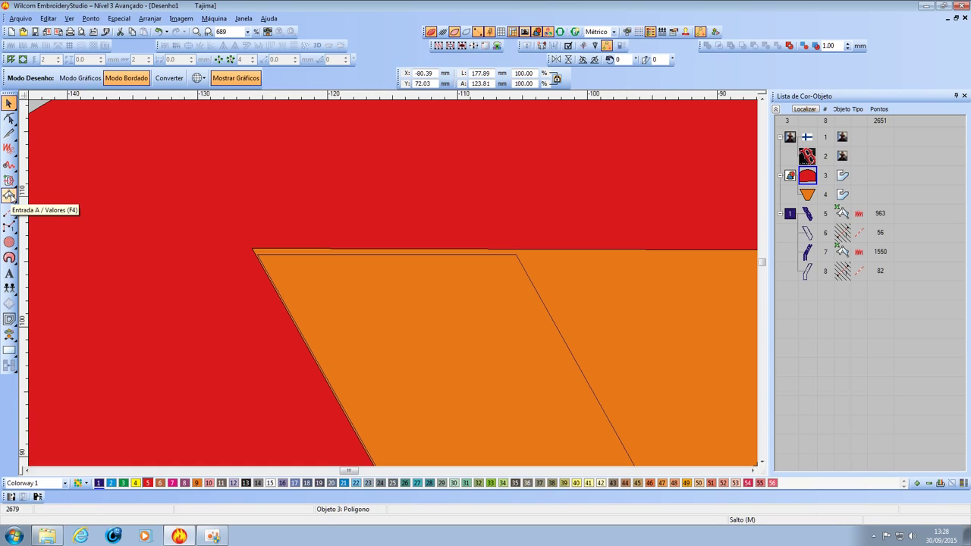
Digitize a four-point Complex Fill strip along the orange foam's top edge, giving a 230-stitch tatami shape.
{"action": "left_click", "coordinate": [9, 195]}
{"action": "scroll", "coordinate": [393, 283], "scroll_direction": "up", "scroll_amount": 1}
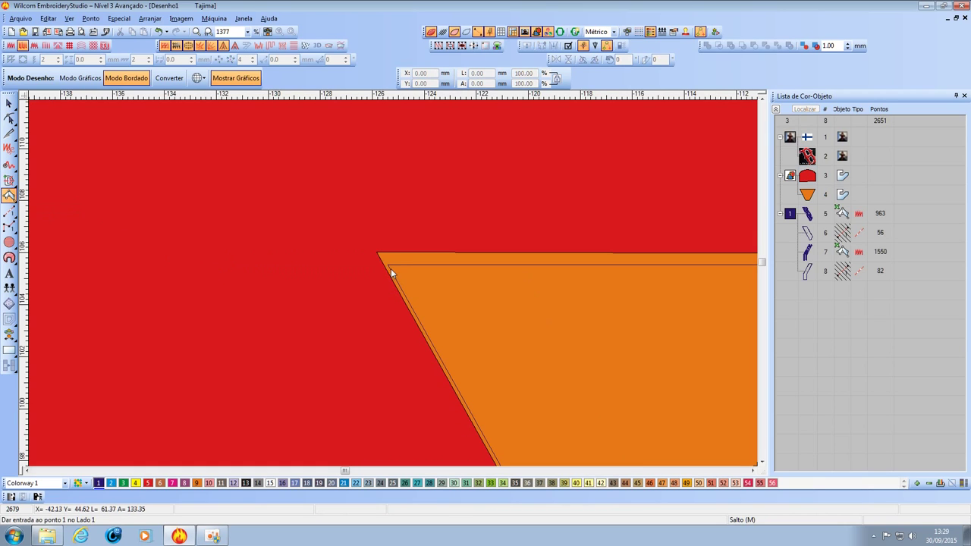
{"action": "left_click", "coordinate": [388, 266]}
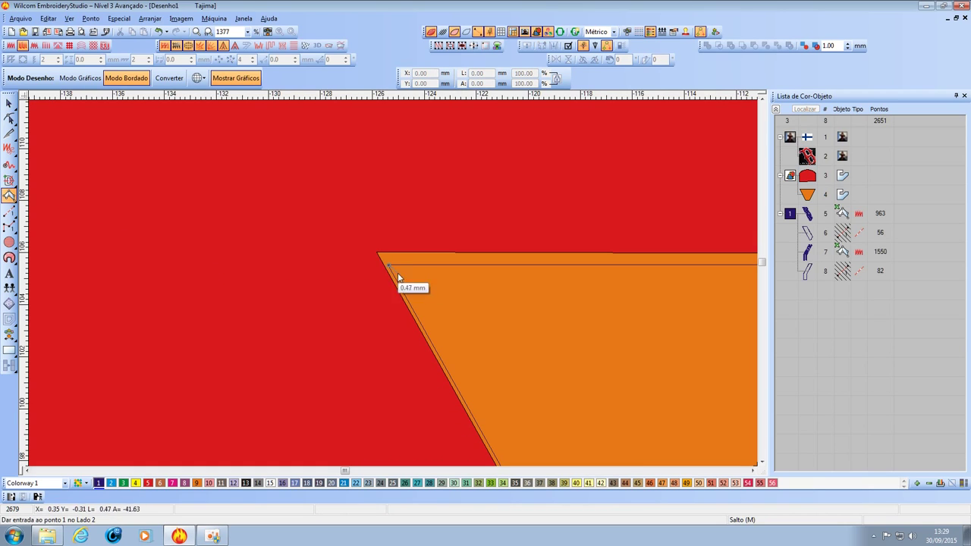
{"action": "left_click", "coordinate": [473, 361]}
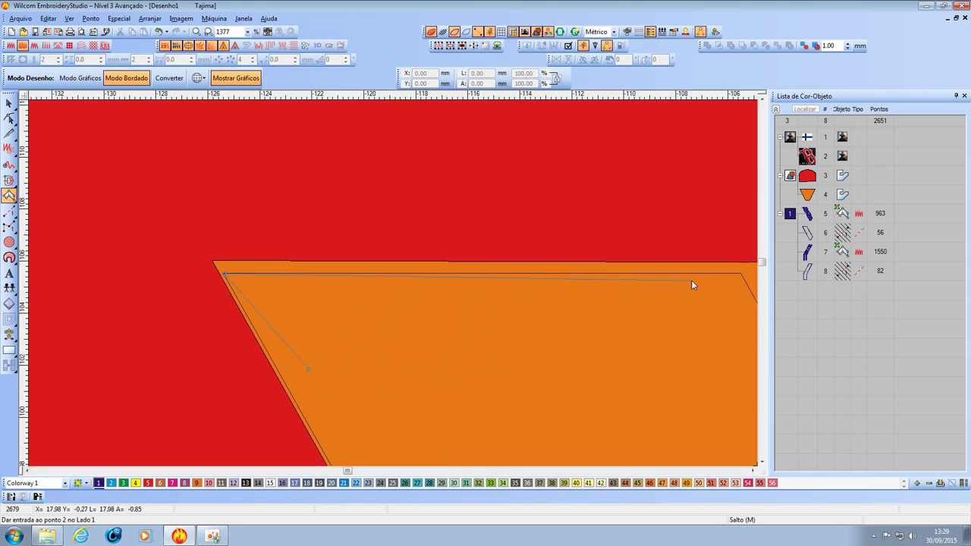
{"action": "left_click", "coordinate": [576, 278]}
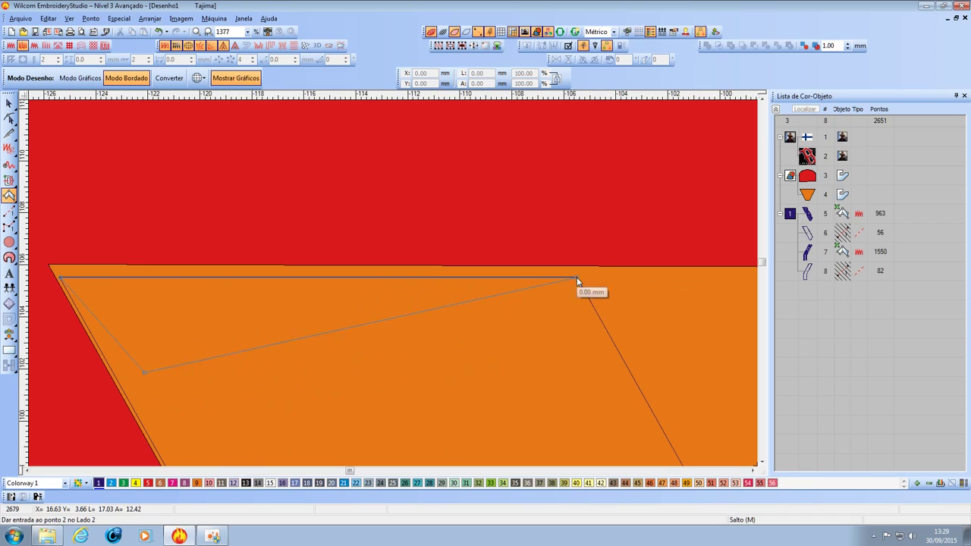
{"action": "left_click", "coordinate": [546, 372]}
{"action": "key", "text": "Return"}
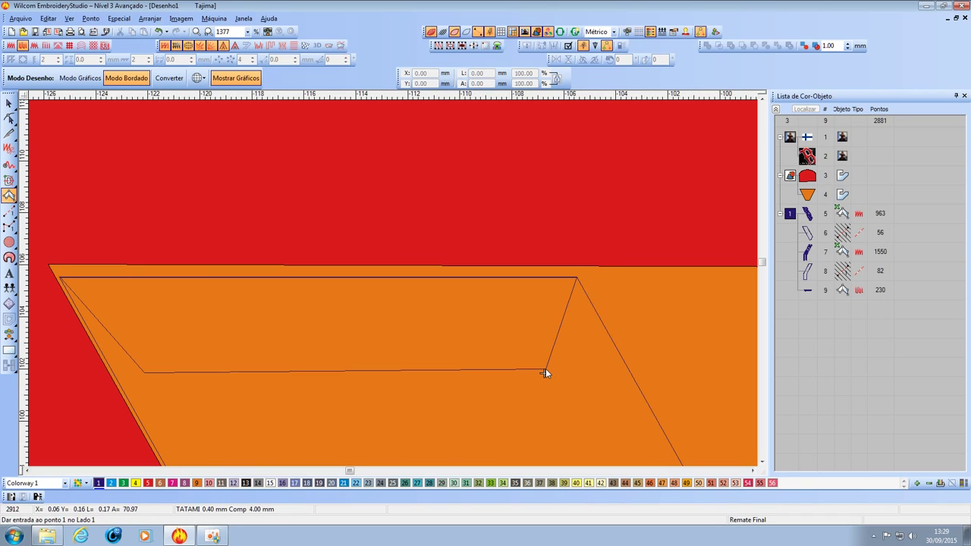
{"action": "left_click", "coordinate": [8, 103]}
Convert strip object 9 to satin and move it up to position 5 in the sewing order.
{"action": "left_click", "coordinate": [441, 33]}
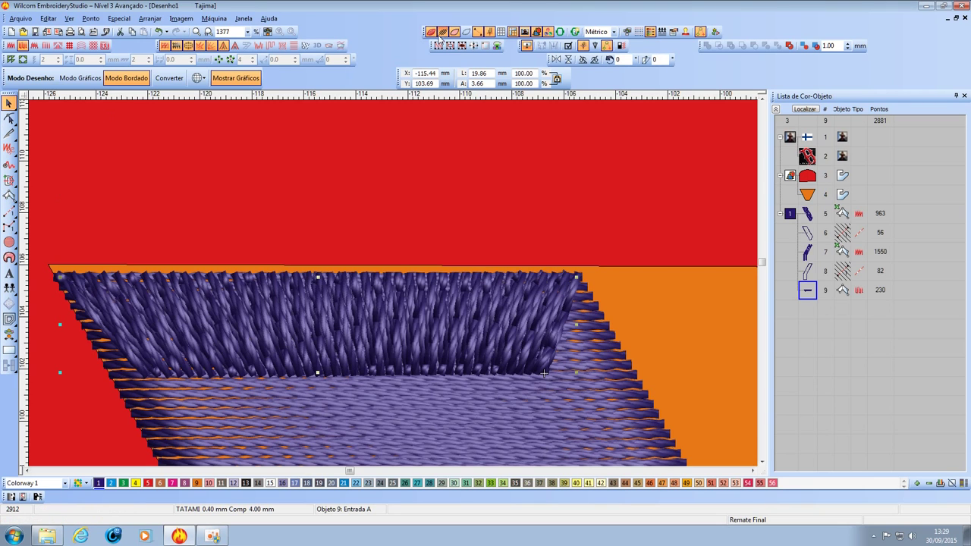
{"action": "scroll", "coordinate": [434, 242], "scroll_direction": "down", "scroll_amount": 1}
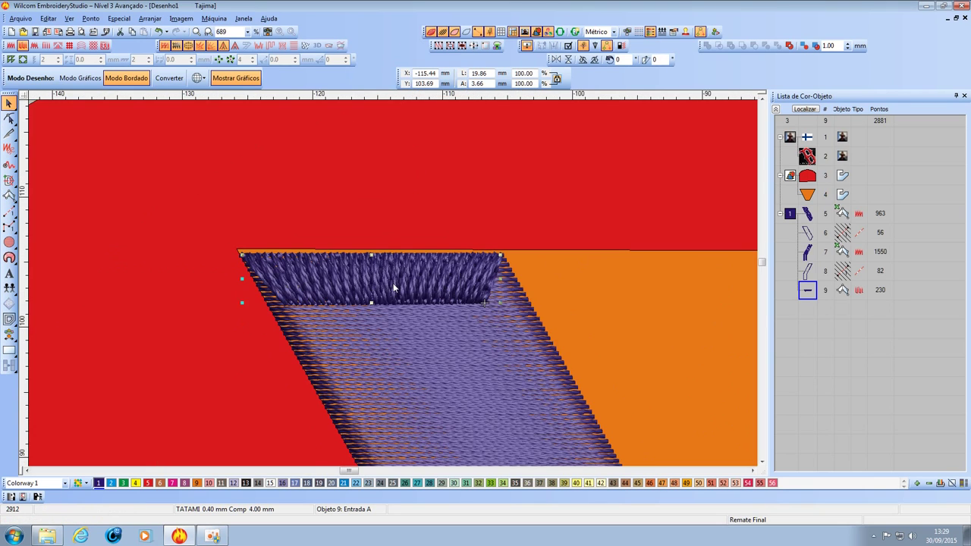
{"action": "left_click", "coordinate": [818, 272]}
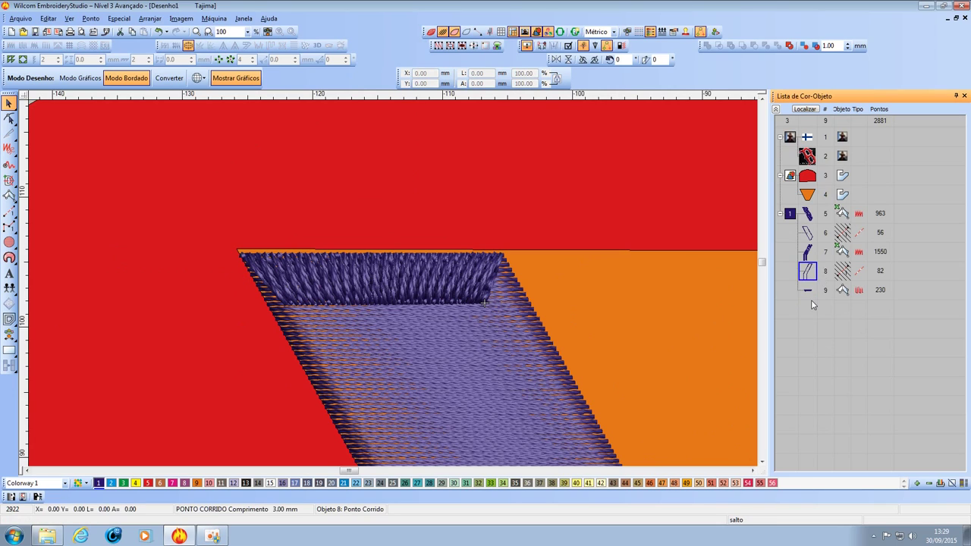
{"action": "left_click", "coordinate": [811, 297]}
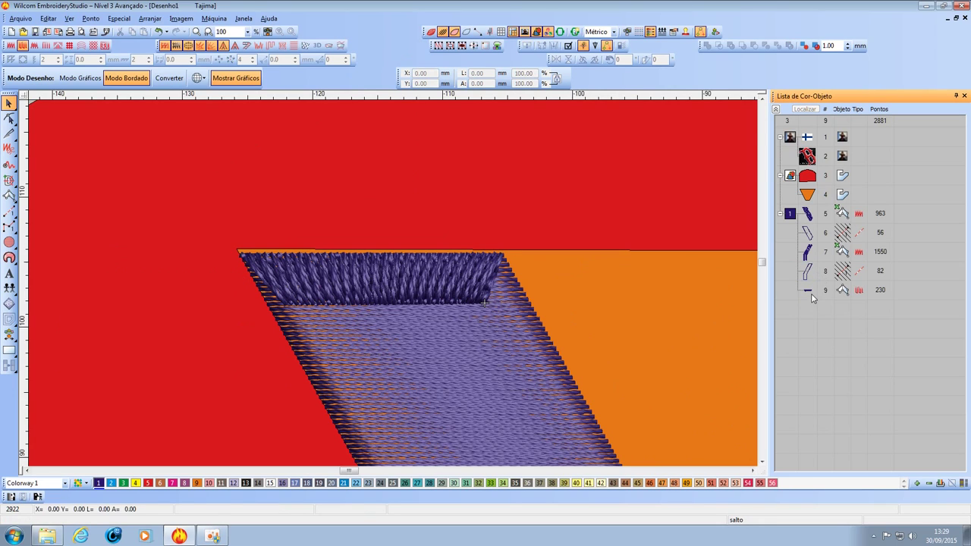
{"action": "left_click", "coordinate": [11, 46]}
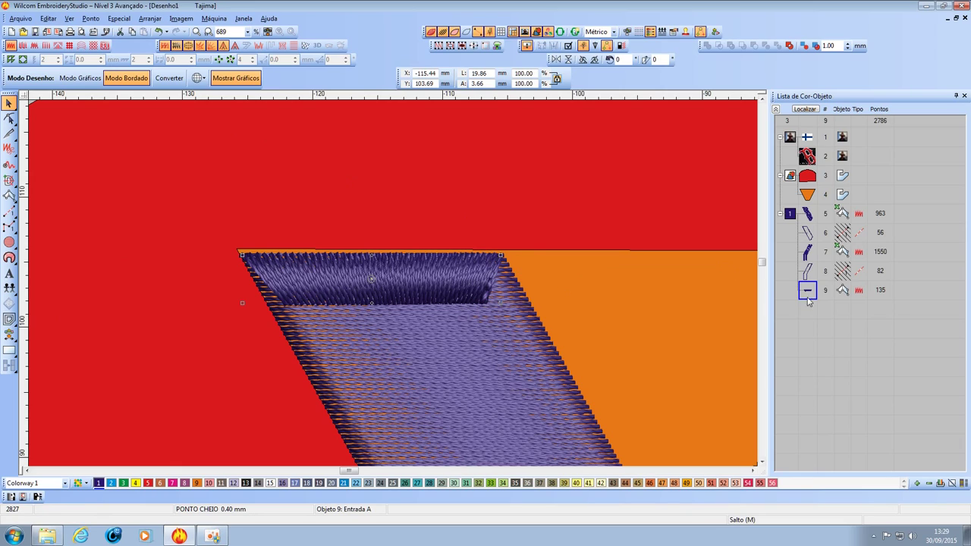
{"action": "left_click_drag", "start_coordinate": [809, 294], "coordinate": [807, 214]}
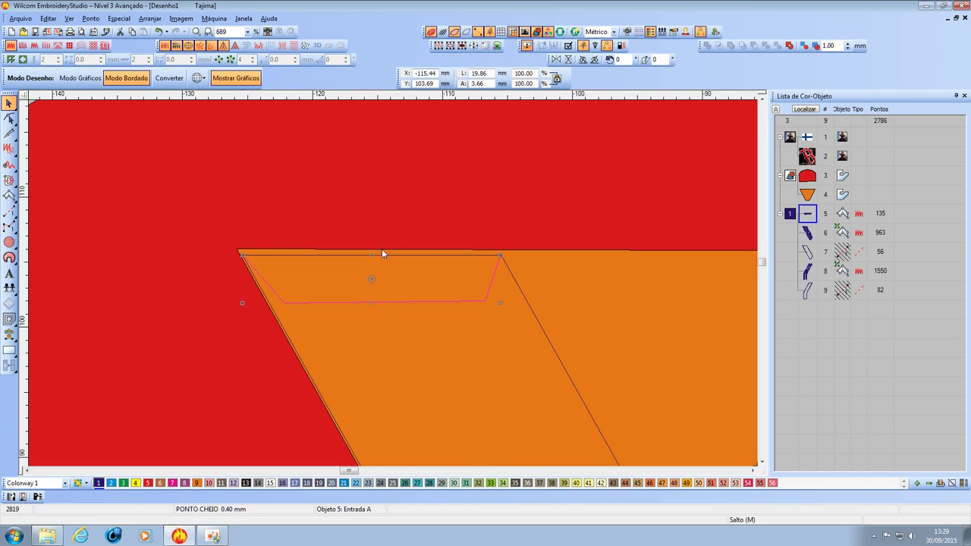
Untick First Underlay for satin strip object 5, cutting it to 97 stitches.
{"action": "left_click", "coordinate": [430, 33]}
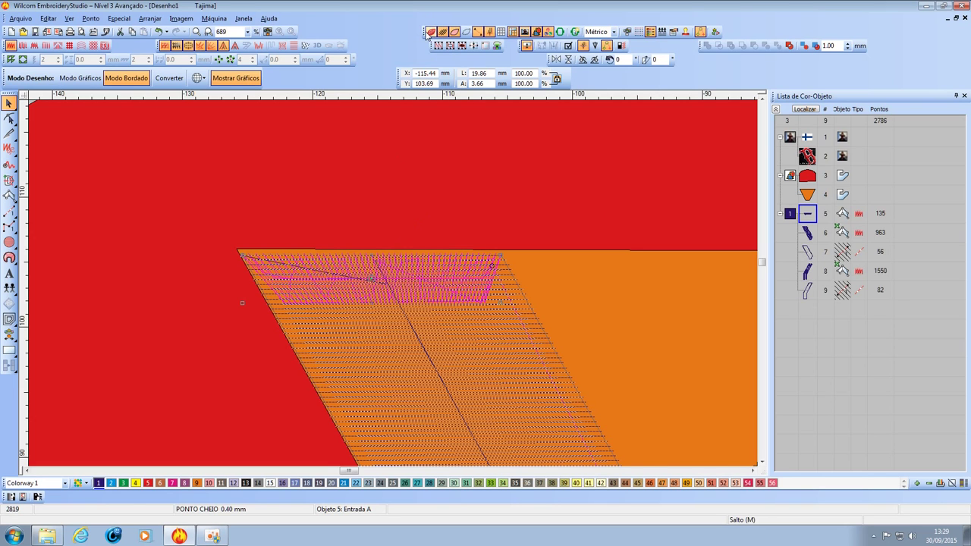
{"action": "left_click", "coordinate": [401, 164]}
{"action": "scroll", "coordinate": [374, 273], "scroll_direction": "up", "scroll_amount": 2}
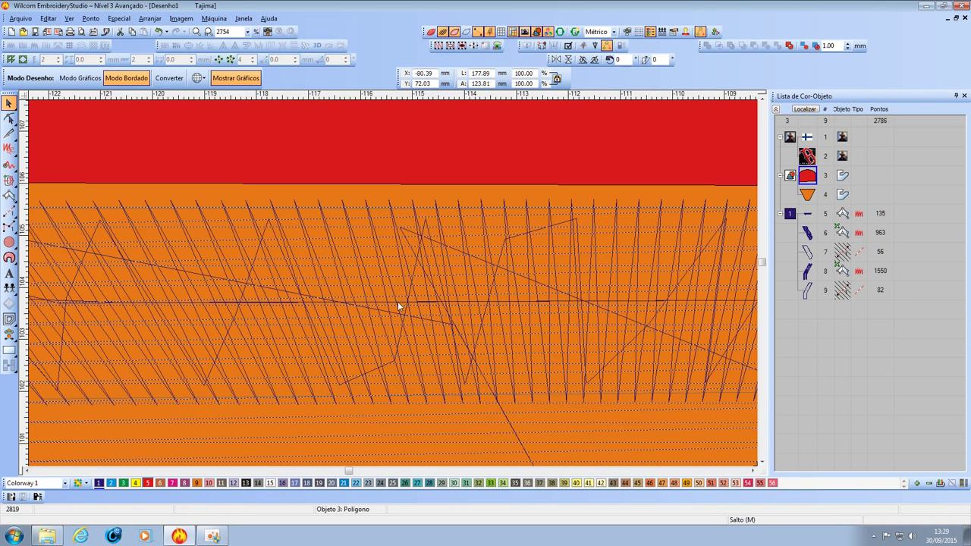
{"action": "left_click", "coordinate": [419, 378]}
{"action": "scroll", "coordinate": [393, 284], "scroll_direction": "down", "scroll_amount": 1}
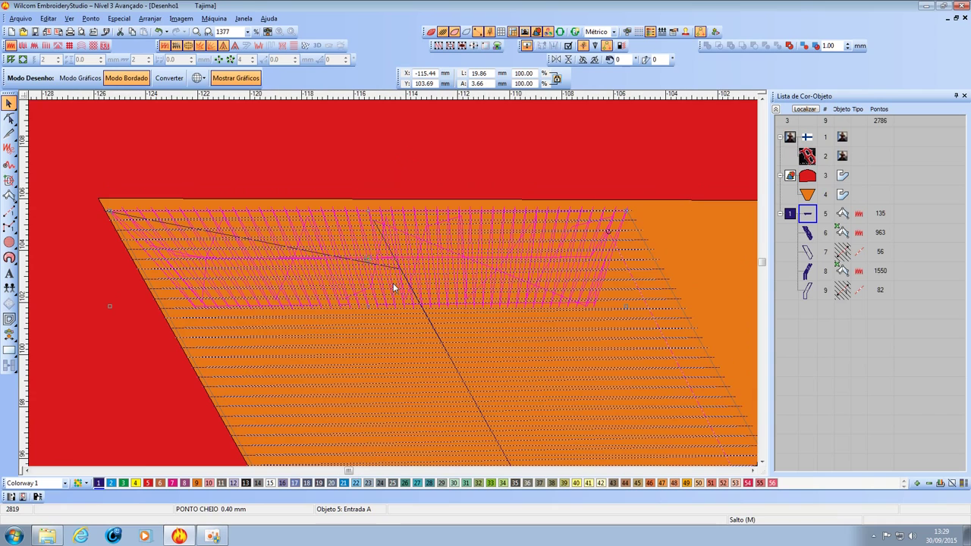
{"action": "right_click", "coordinate": [809, 216]}
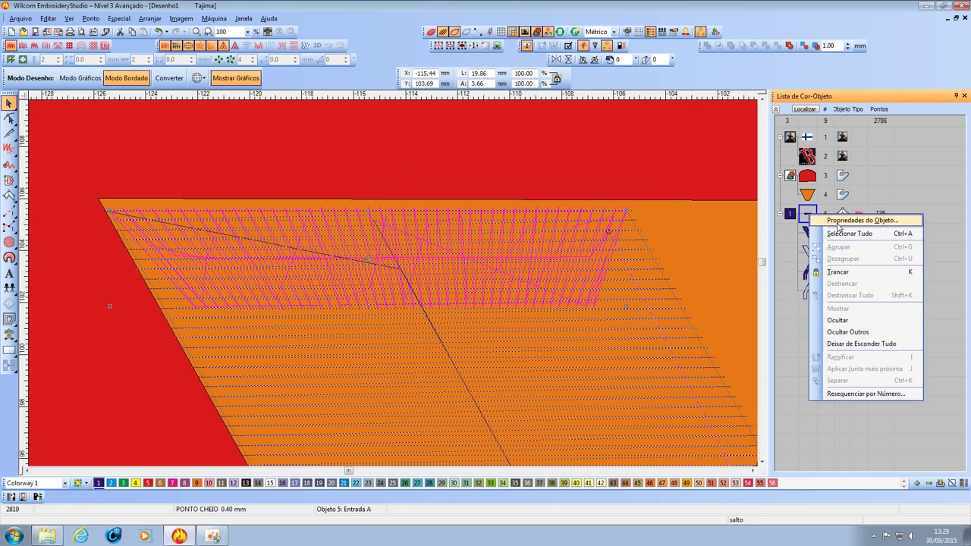
{"action": "left_click", "coordinate": [838, 223]}
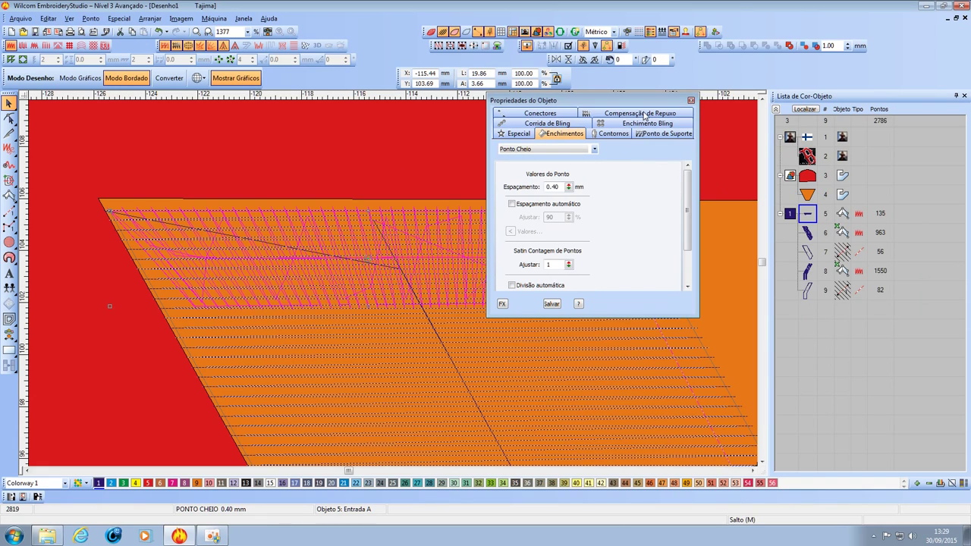
{"action": "left_click", "coordinate": [653, 134]}
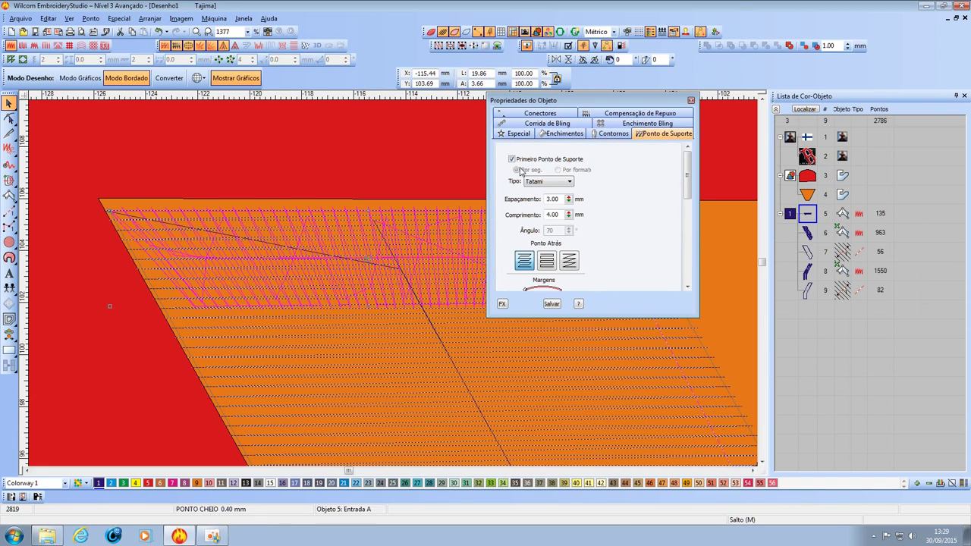
{"action": "left_click", "coordinate": [513, 160]}
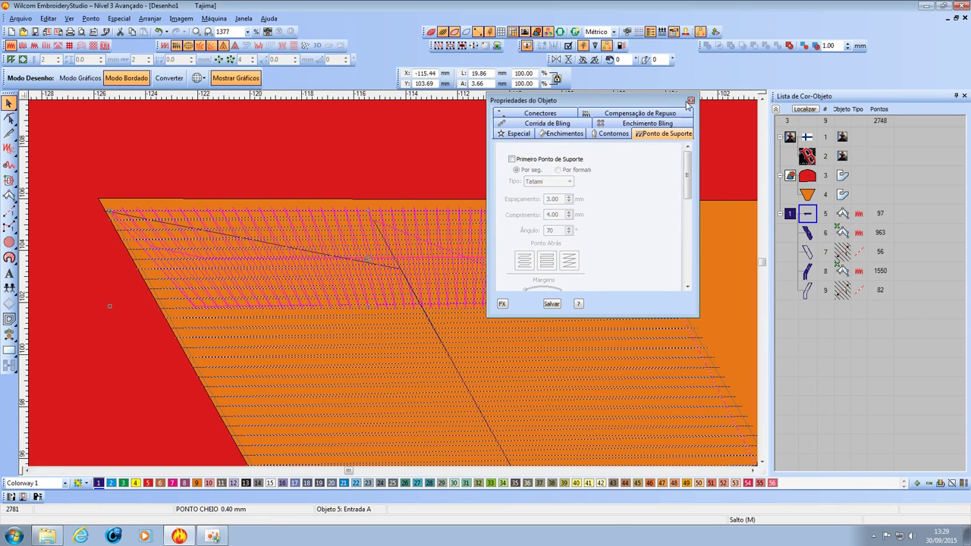
{"action": "left_click", "coordinate": [690, 100]}
Reopen object 5's Object Properties and bring the reference images folder forward.
{"action": "right_click", "coordinate": [808, 215]}
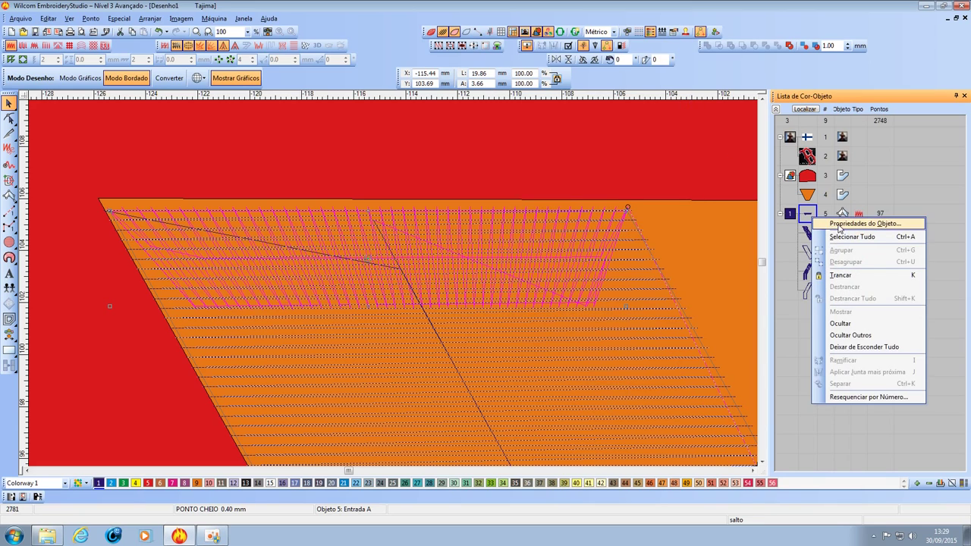
{"action": "left_click", "coordinate": [838, 224]}
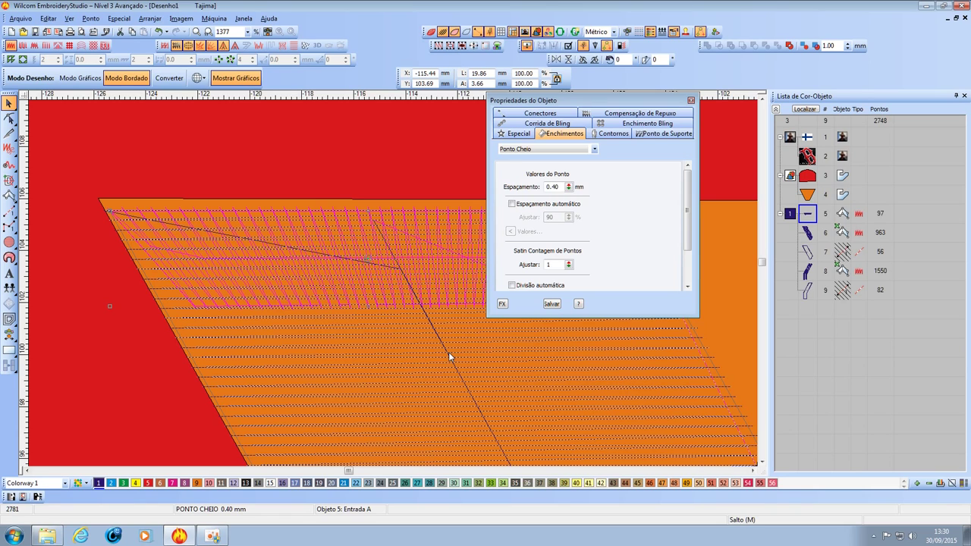
{"action": "left_click", "coordinate": [47, 536]}
Open thumbnail_1396894448.jpg, zoom in to inspect the red puff lettering, then close it.
{"action": "double_click", "coordinate": [843, 157]}
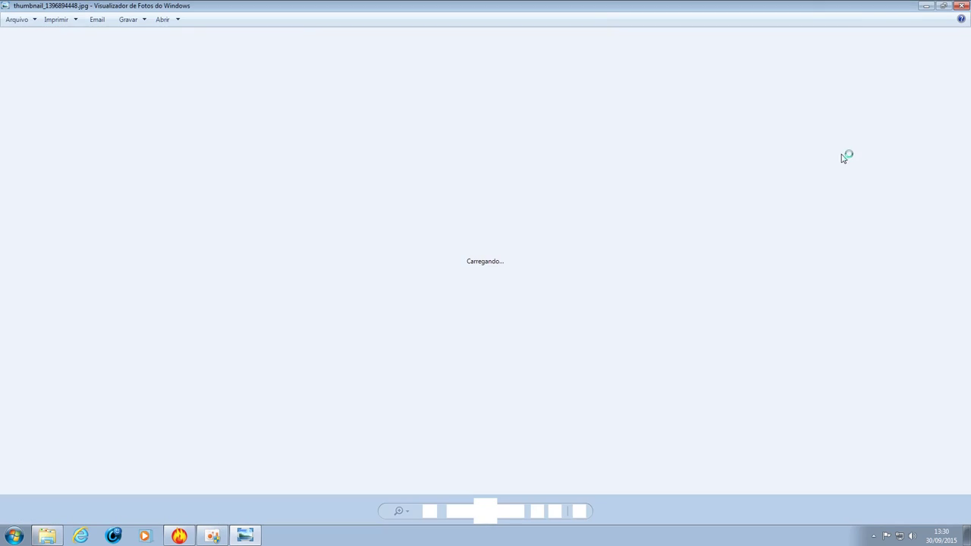
{"action": "scroll", "coordinate": [465, 256], "scroll_direction": "up", "scroll_amount": 5}
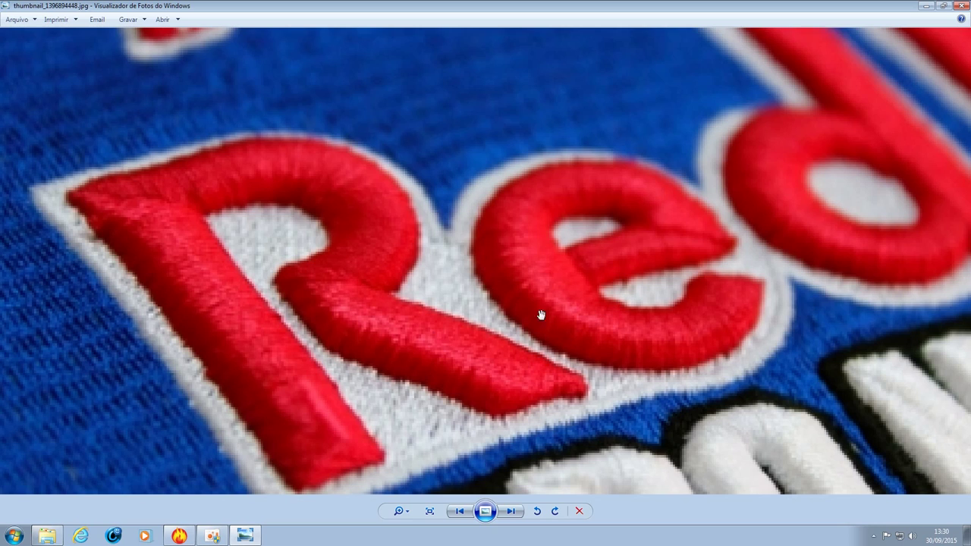
{"action": "scroll", "coordinate": [536, 373], "scroll_direction": "down", "scroll_amount": 1}
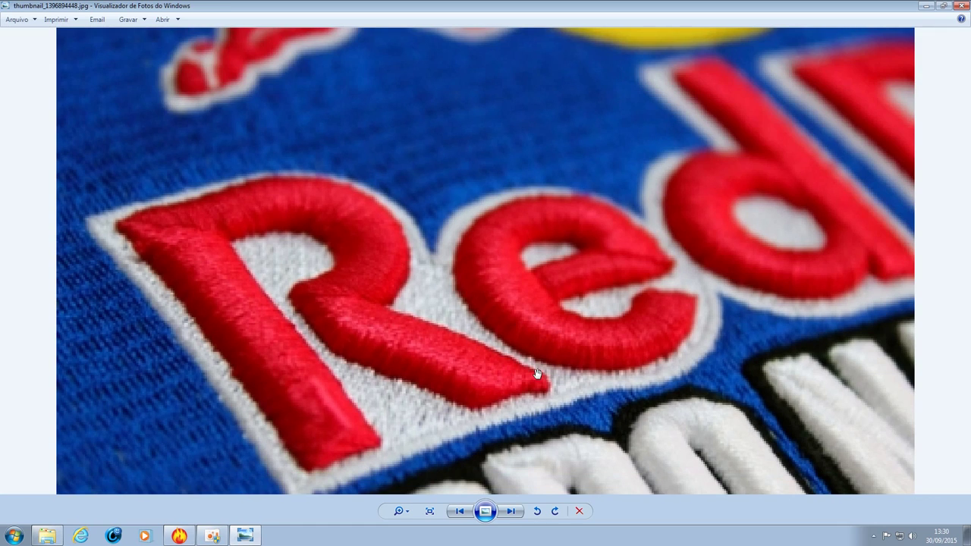
{"action": "scroll", "coordinate": [480, 347], "scroll_direction": "up", "scroll_amount": 2}
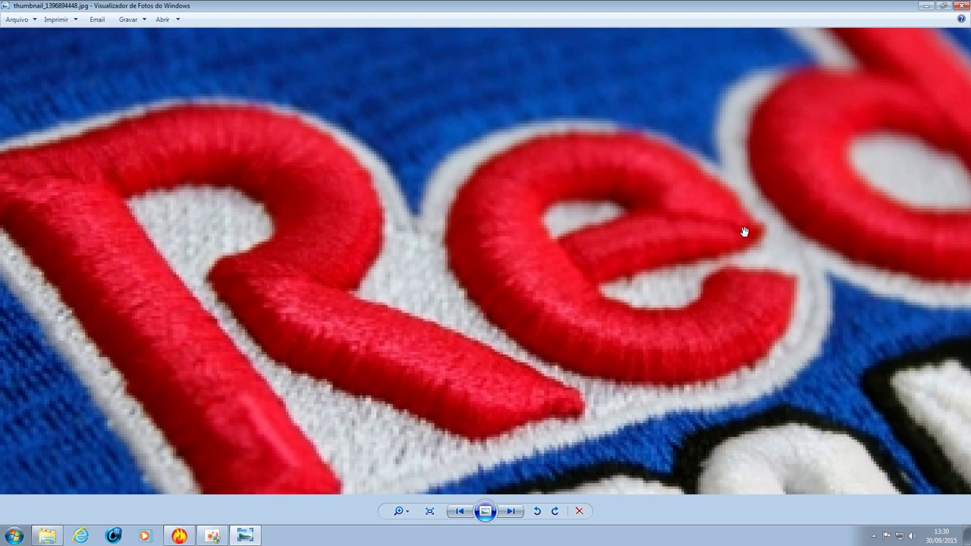
{"action": "scroll", "coordinate": [744, 231], "scroll_direction": "down", "scroll_amount": 1}
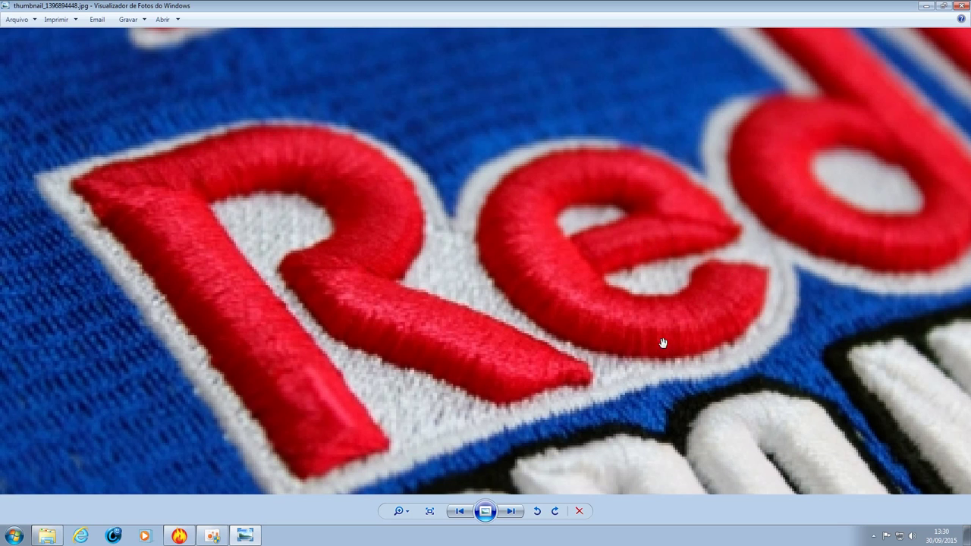
{"action": "scroll", "coordinate": [657, 339], "scroll_direction": "up", "scroll_amount": 1}
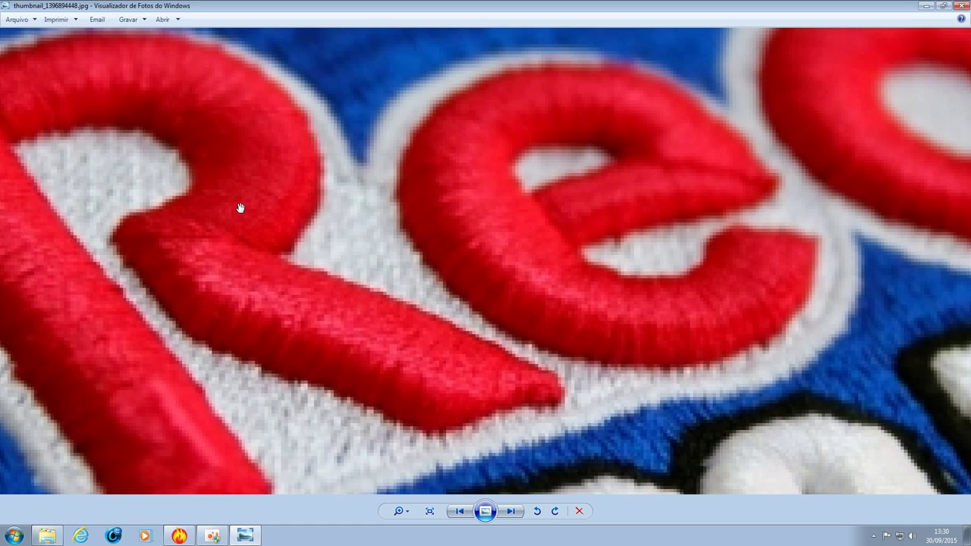
{"action": "scroll", "coordinate": [241, 207], "scroll_direction": "down", "scroll_amount": 5}
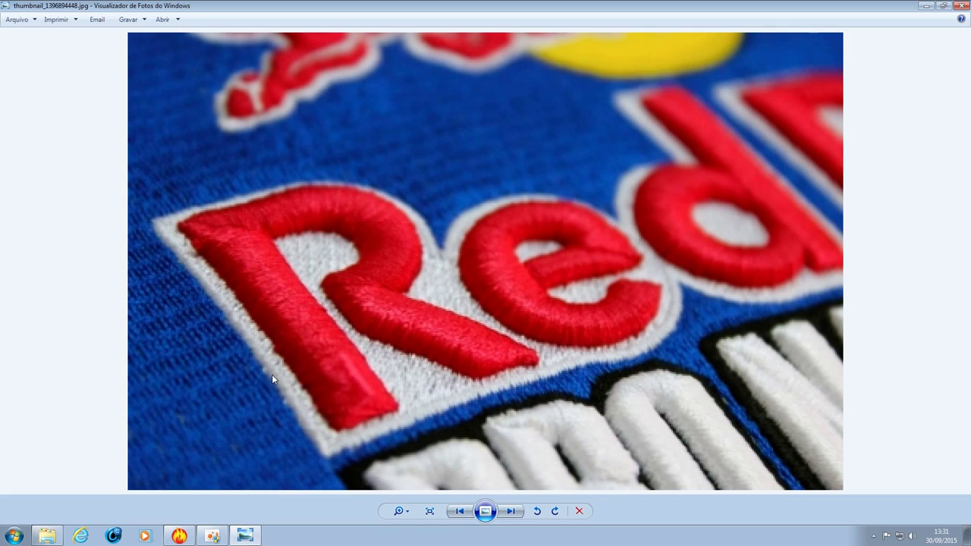
{"action": "left_click", "coordinate": [960, 5]}
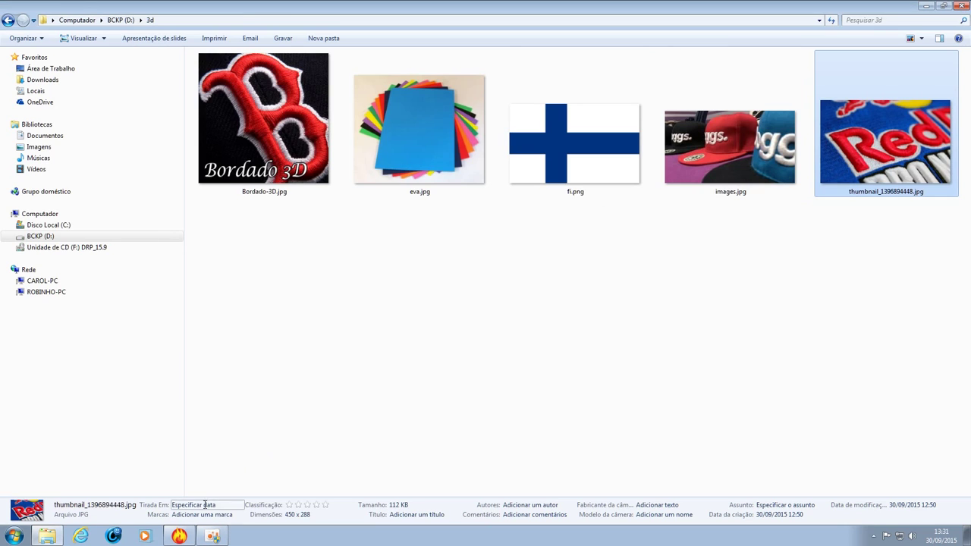
{"action": "left_click", "coordinate": [181, 536]}
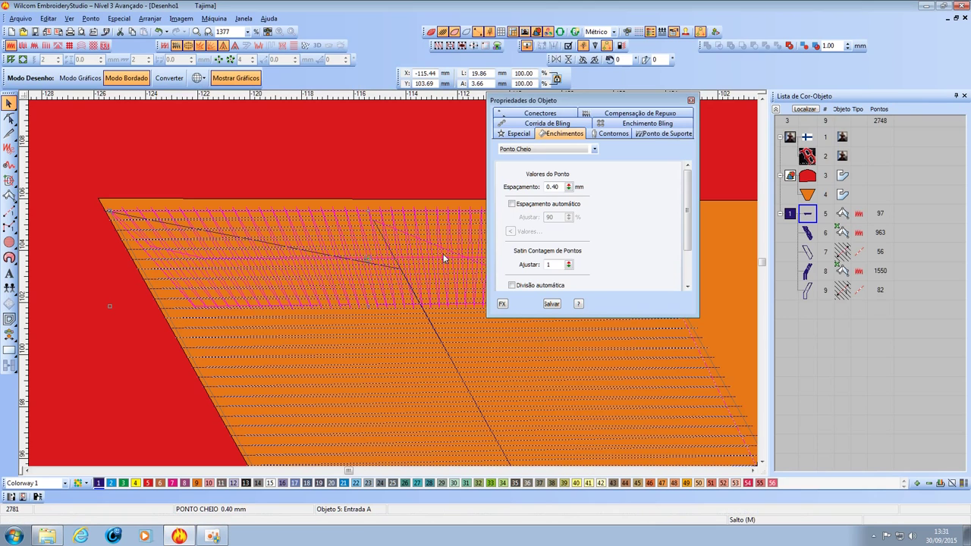
Reshape the upper corner of tack-down strip object 5, regenerating it at 99 stitches.
{"action": "left_click", "coordinate": [690, 101]}
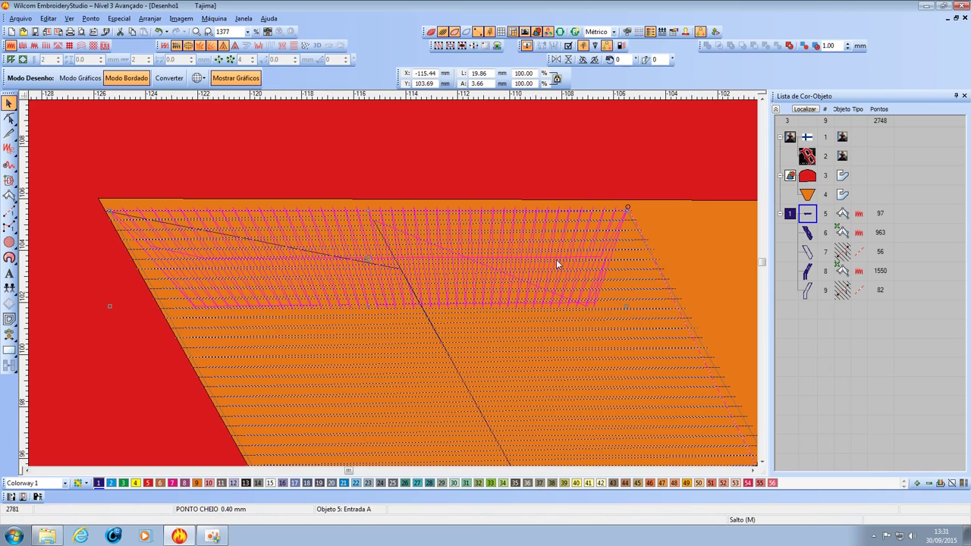
{"action": "scroll", "coordinate": [396, 283], "scroll_direction": "down", "scroll_amount": 2}
{"action": "scroll", "coordinate": [384, 299], "scroll_direction": "up", "scroll_amount": 1}
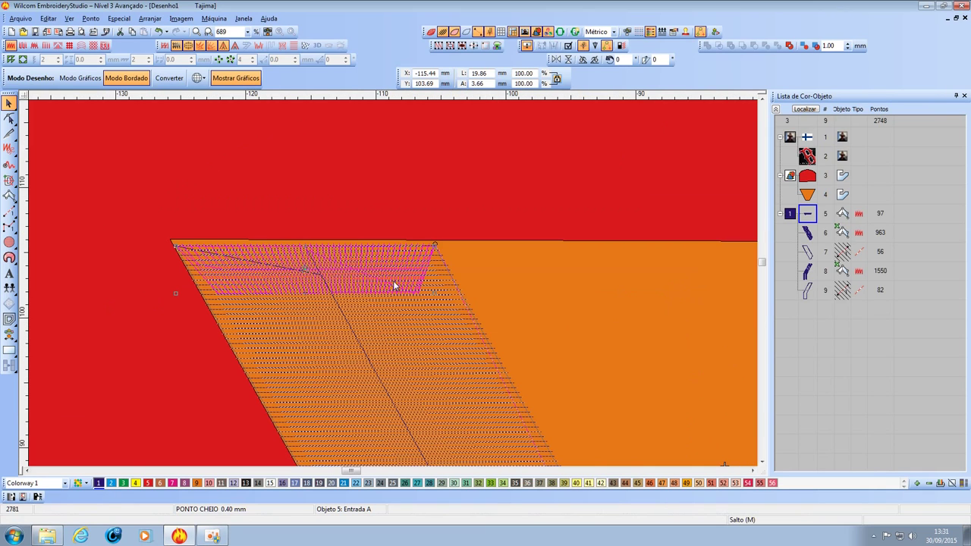
{"action": "left_click", "coordinate": [402, 264]}
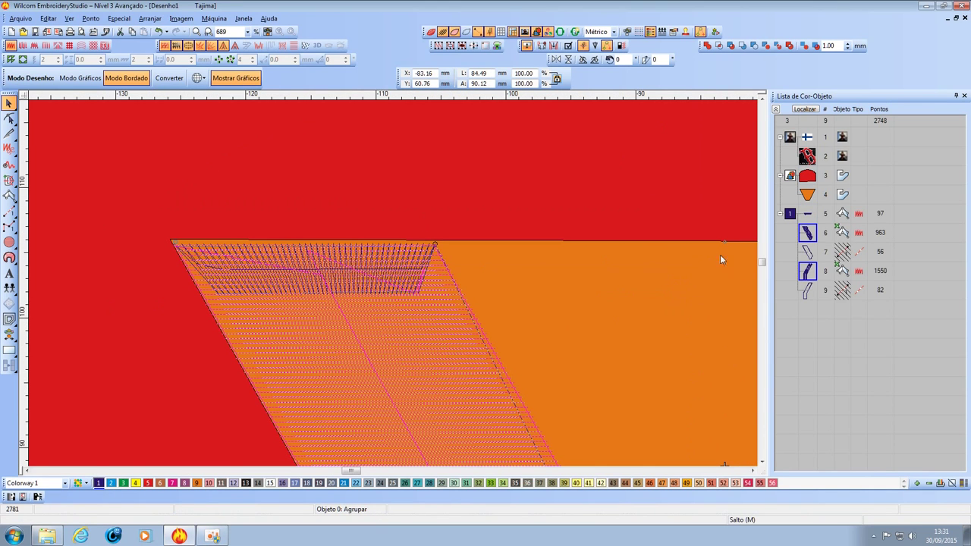
{"action": "left_click", "coordinate": [807, 216]}
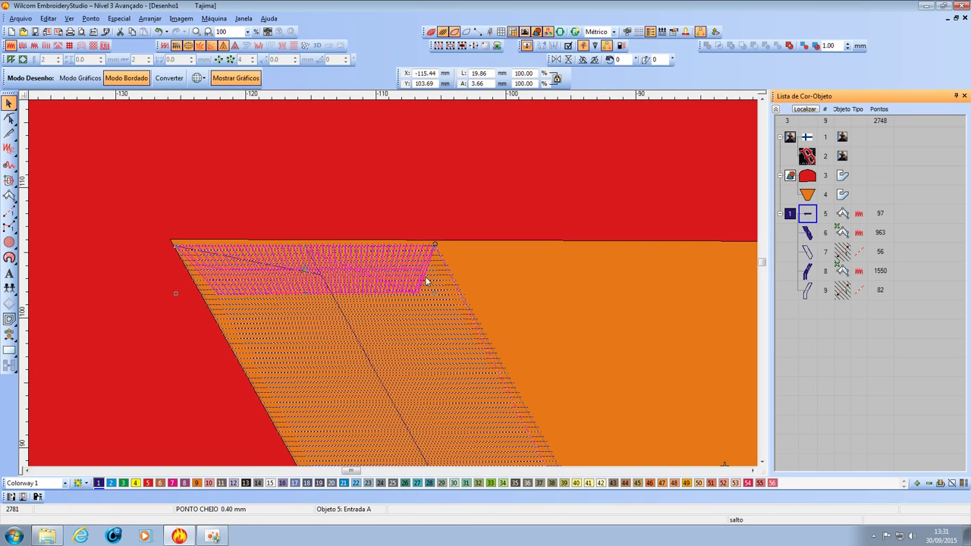
{"action": "left_click", "coordinate": [9, 118]}
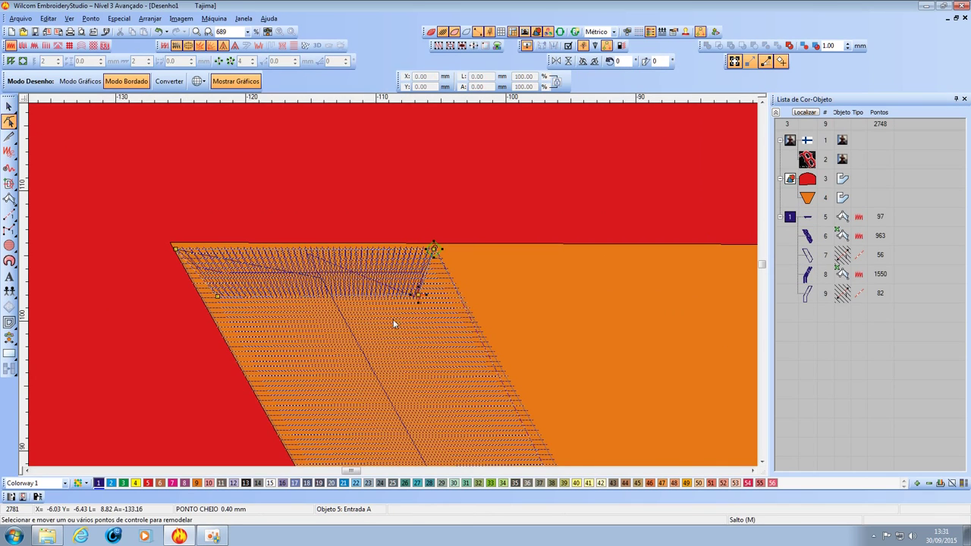
{"action": "key", "text": "z"}
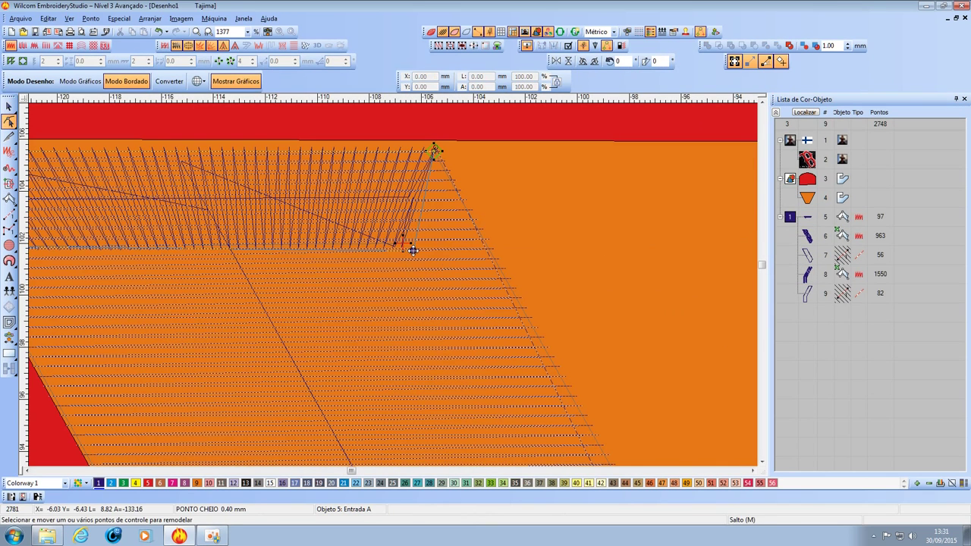
{"action": "left_click_drag", "start_coordinate": [411, 250], "coordinate": [401, 243]}
{"action": "key", "text": "c"}
{"action": "key", "text": "c"}
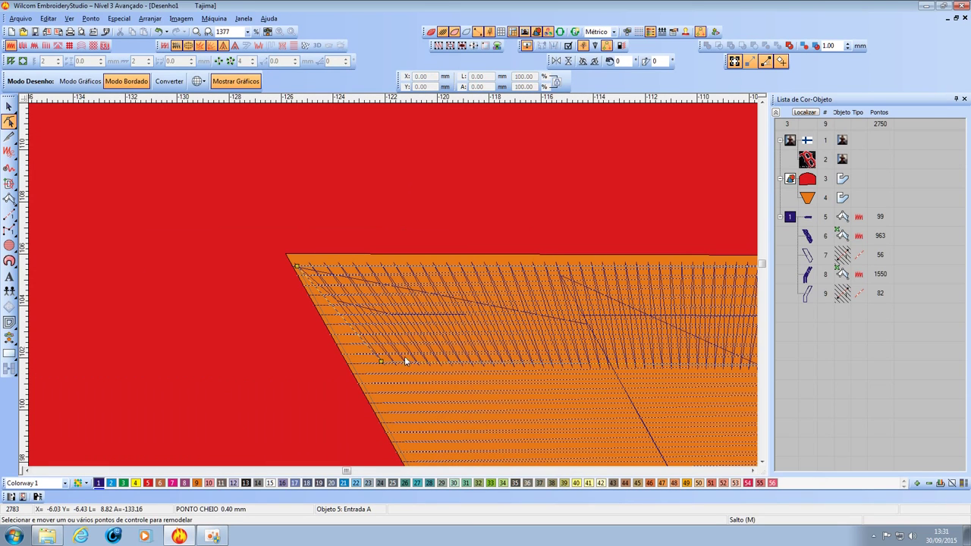
{"action": "key", "text": "Escape"}
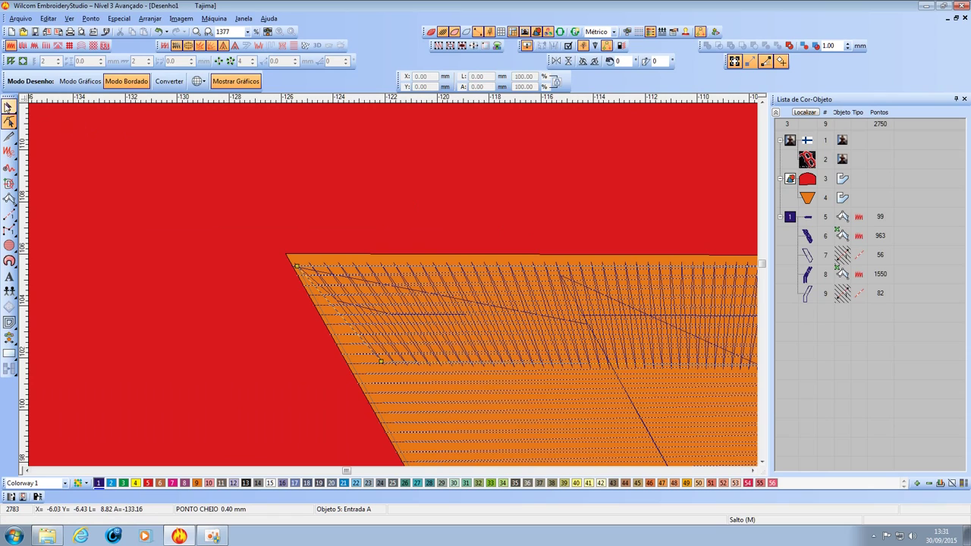
{"action": "left_click", "coordinate": [362, 376]}
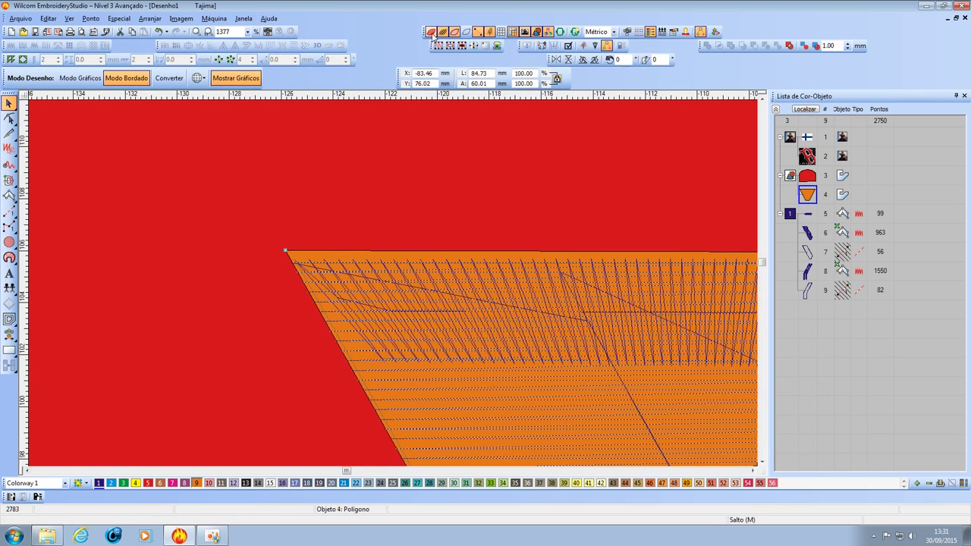
Inspect the stitching in TrueView, then switch Show Stitches off and deselect object 5.
{"action": "left_click", "coordinate": [431, 32]}
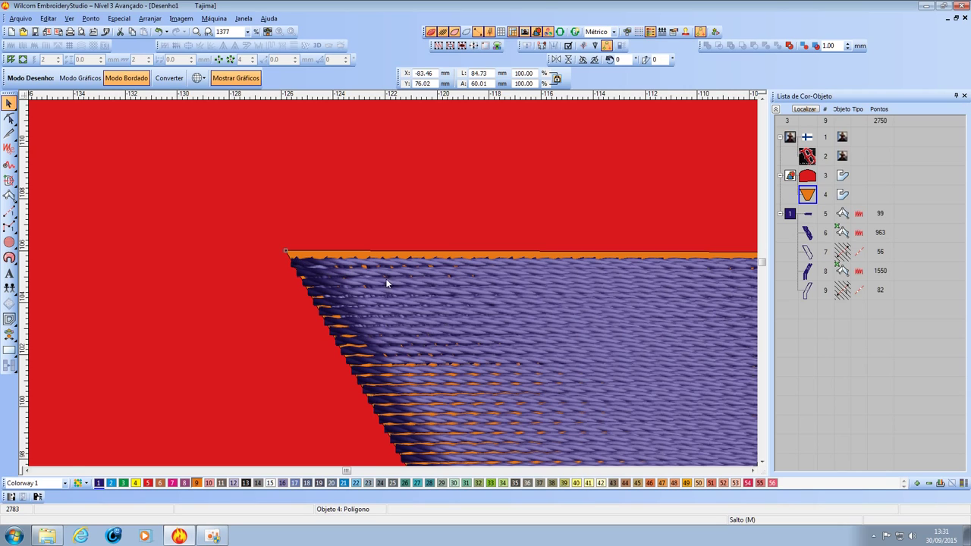
{"action": "scroll", "coordinate": [393, 282], "scroll_direction": "down", "scroll_amount": 5}
{"action": "scroll", "coordinate": [407, 284], "scroll_direction": "up", "scroll_amount": 1}
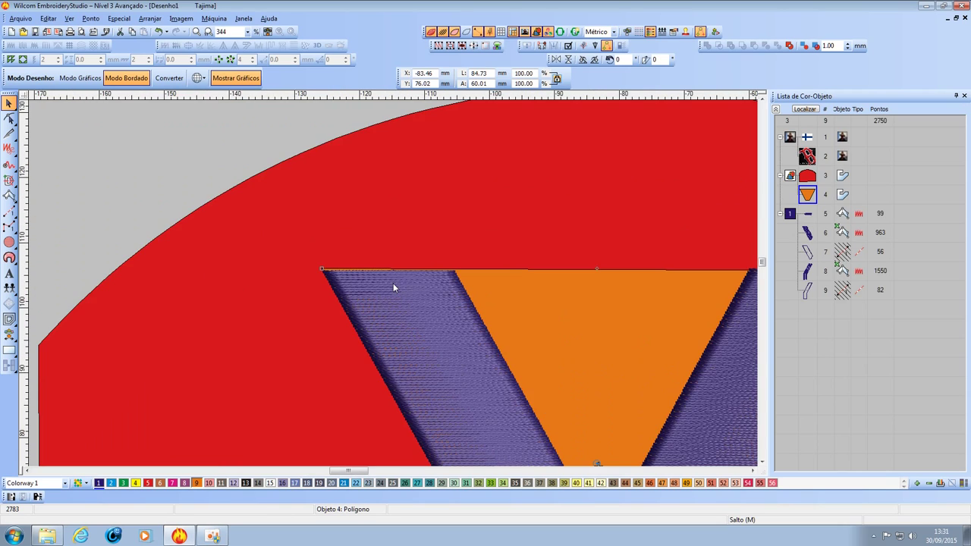
{"action": "left_click", "coordinate": [807, 214]}
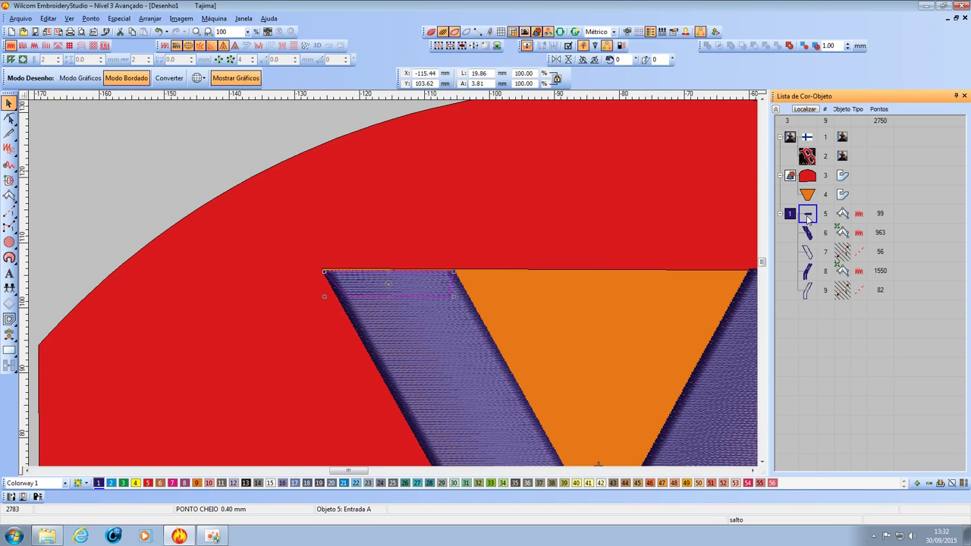
{"action": "left_click", "coordinate": [442, 32]}
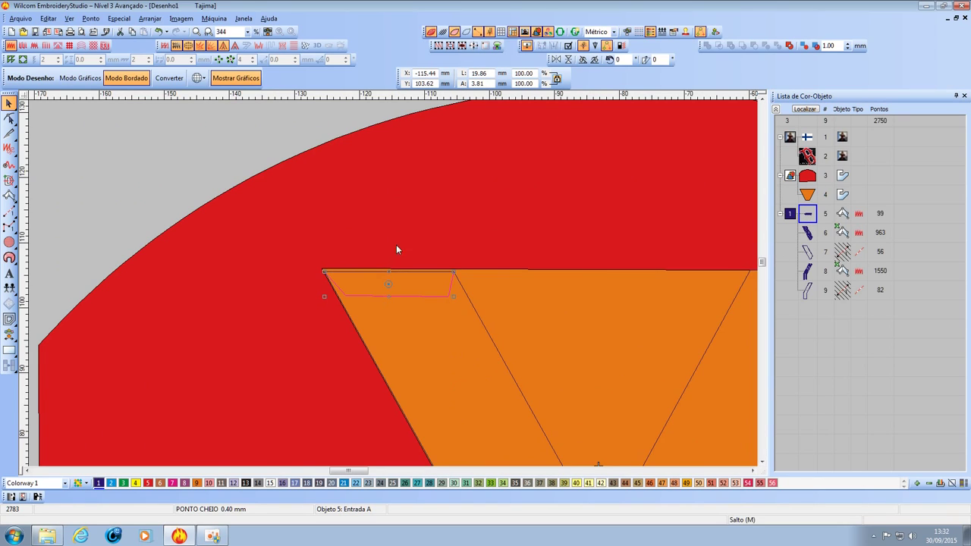
{"action": "scroll", "coordinate": [400, 308], "scroll_direction": "up", "scroll_amount": 2}
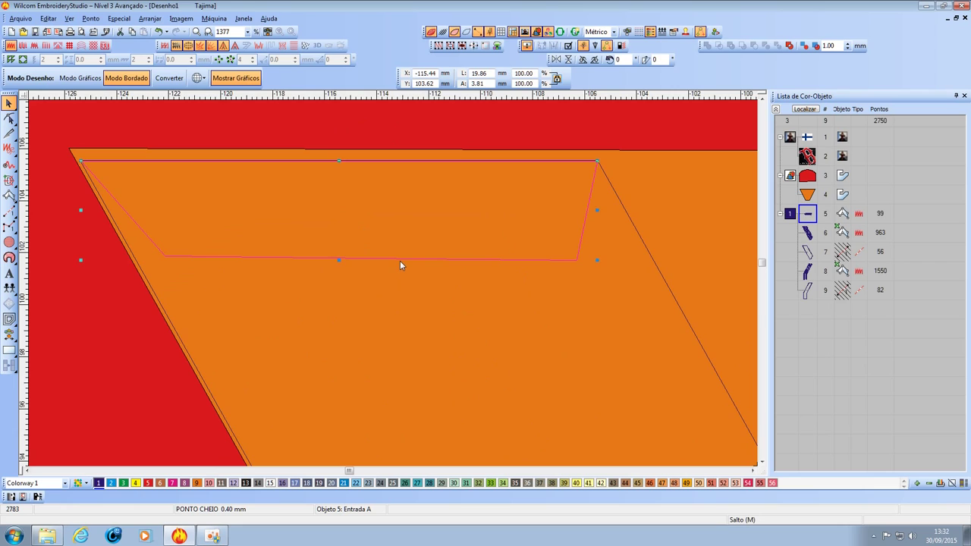
{"action": "scroll", "coordinate": [400, 263], "scroll_direction": "down", "scroll_amount": 2}
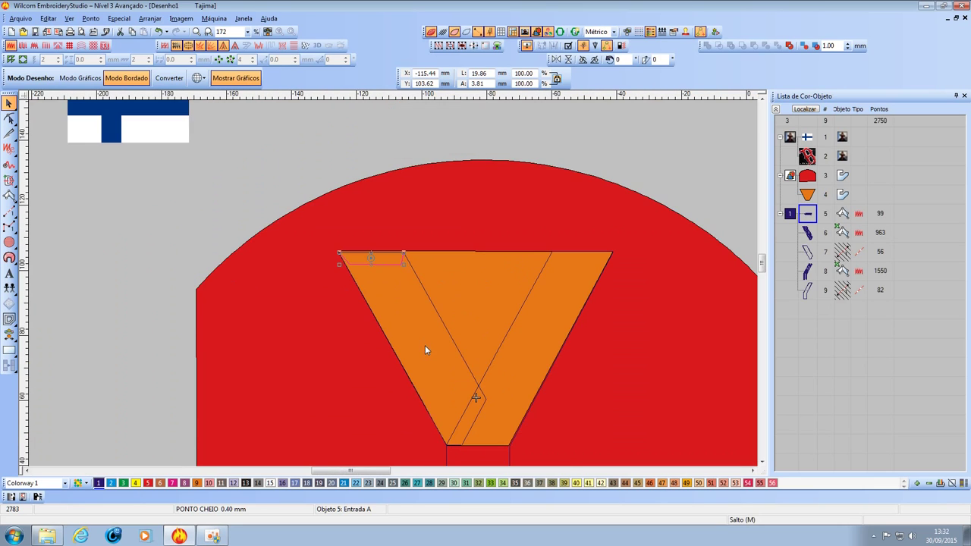
{"action": "scroll", "coordinate": [399, 285], "scroll_direction": "down", "scroll_amount": 1}
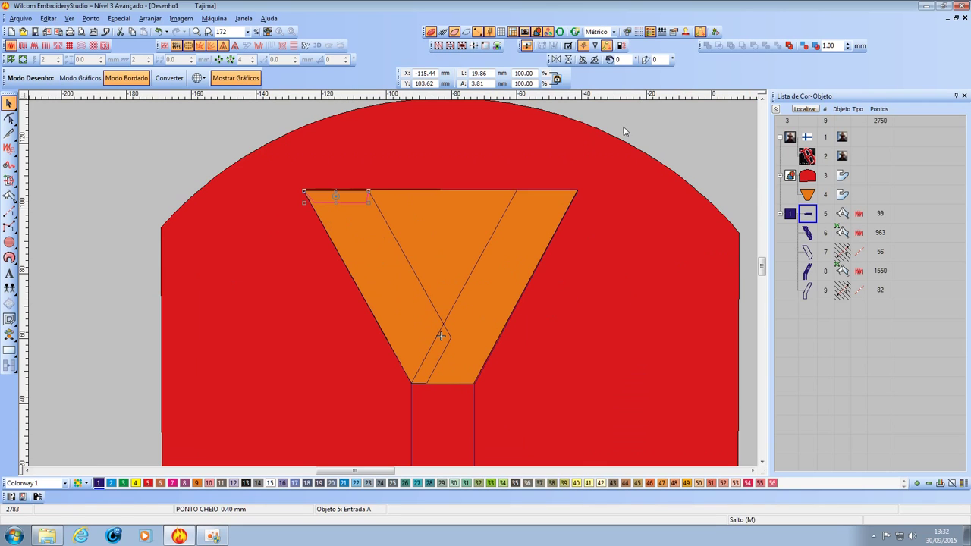
{"action": "left_click", "coordinate": [95, 174]}
Draw a zigzag running-stitch travel path down the Y's left arm, starting at the strip's corner.
{"action": "left_click", "coordinate": [9, 211]}
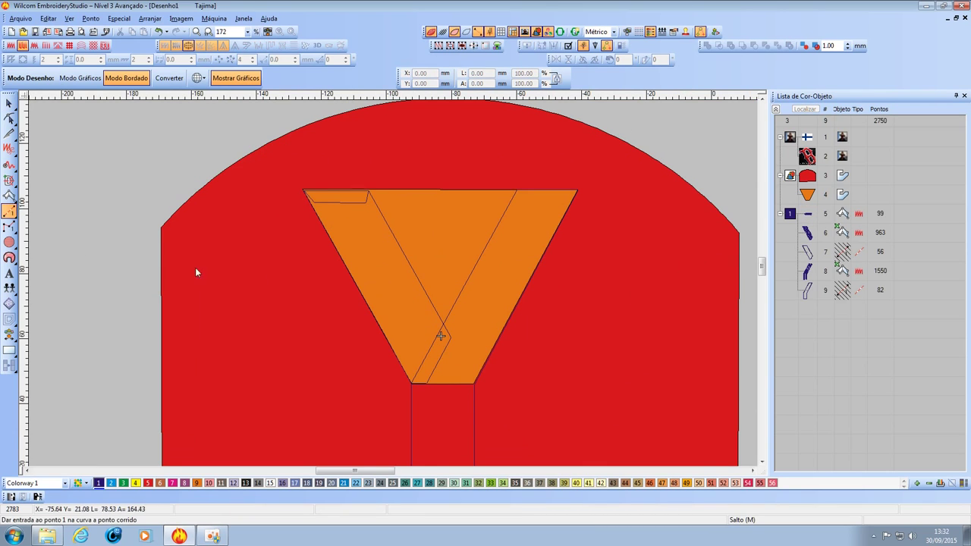
{"action": "scroll", "coordinate": [340, 247], "scroll_direction": "up", "scroll_amount": 1}
{"action": "scroll", "coordinate": [393, 241], "scroll_direction": "up", "scroll_amount": 1}
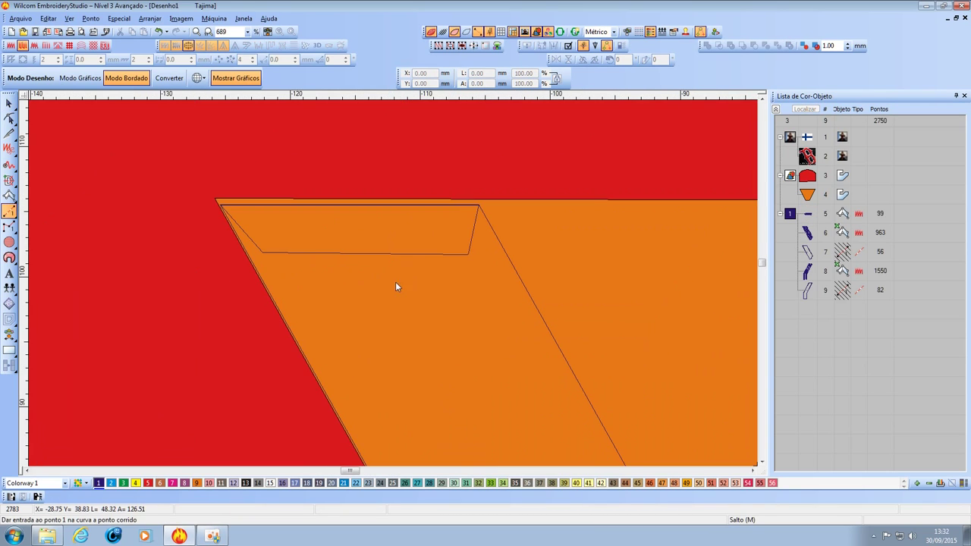
{"action": "left_click", "coordinate": [464, 259]}
{"action": "left_click", "coordinate": [363, 368]}
{"action": "left_click", "coordinate": [508, 413]}
{"action": "left_click", "coordinate": [434, 452]}
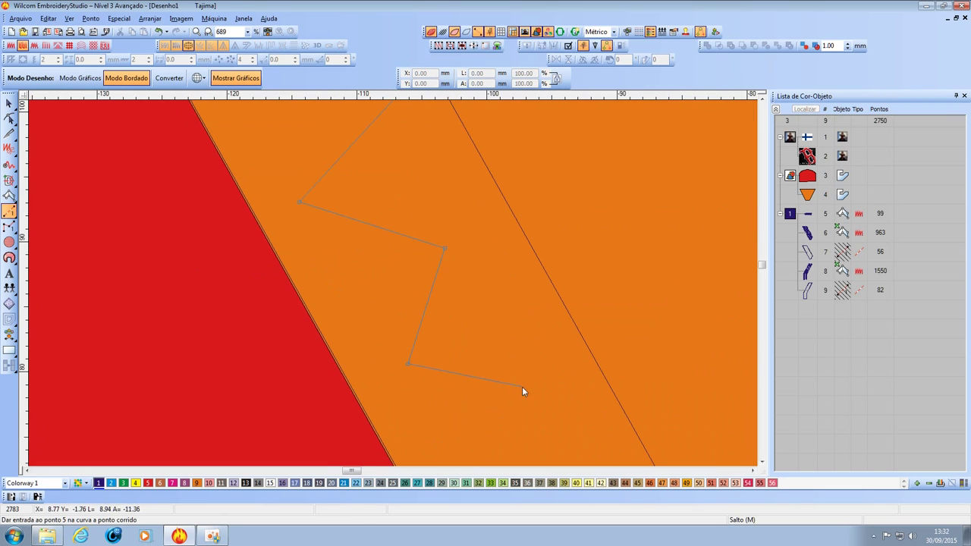
{"action": "left_click", "coordinate": [522, 398]}
{"action": "left_click", "coordinate": [416, 373]}
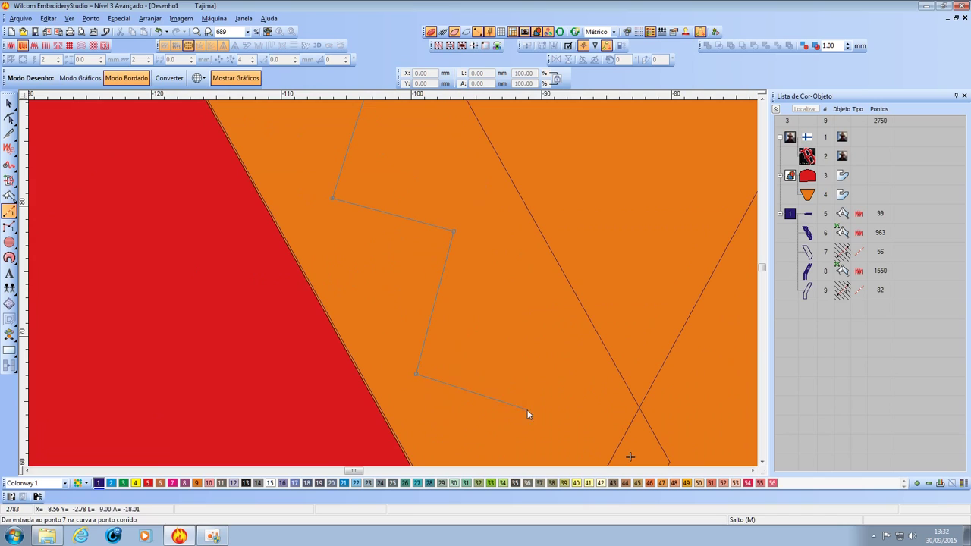
{"action": "left_click", "coordinate": [587, 416]}
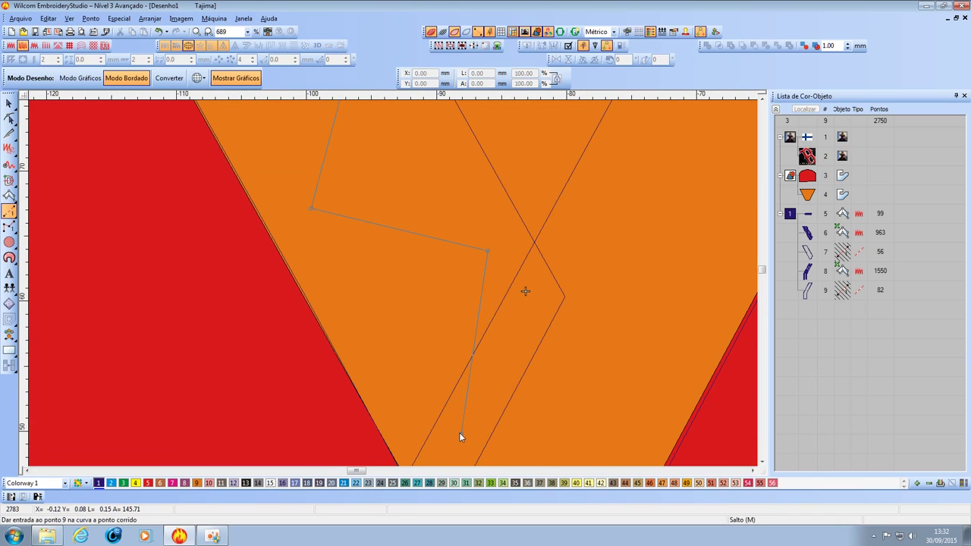
{"action": "left_click", "coordinate": [459, 433]}
{"action": "key", "text": "Return"}
Resequence the new 58-stitch path to sew sixth, right after the tack-down strip.
{"action": "key", "text": "0"}
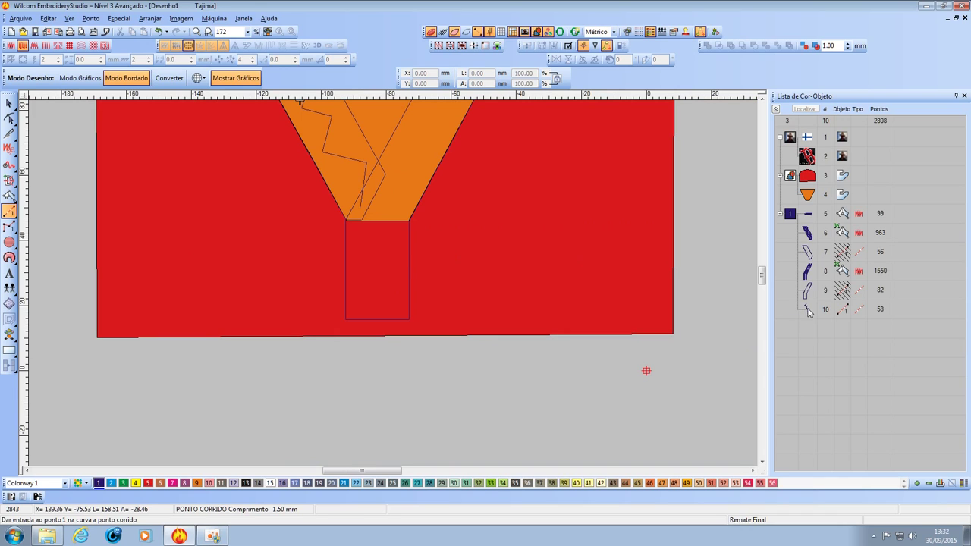
{"action": "left_click_drag", "start_coordinate": [808, 311], "coordinate": [808, 232]}
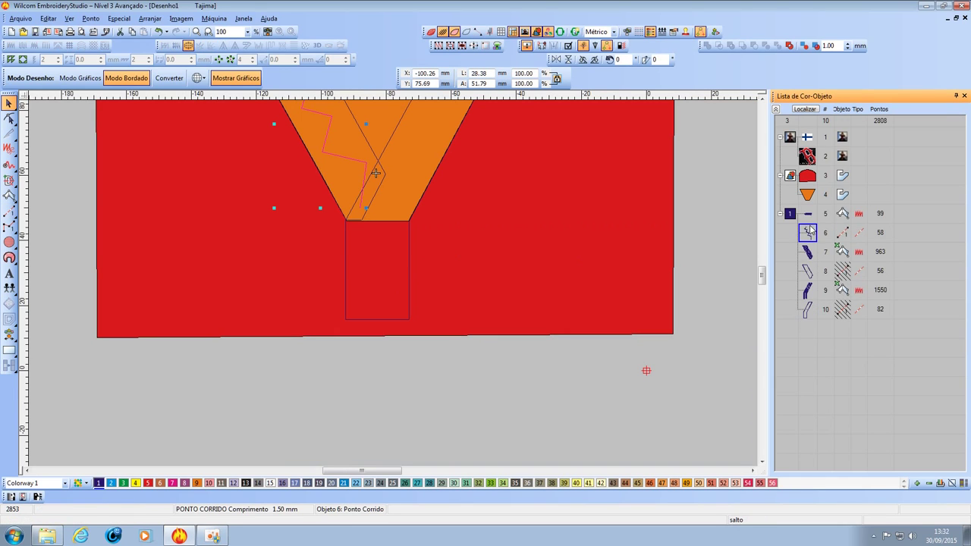
{"action": "left_click", "coordinate": [660, 251]}
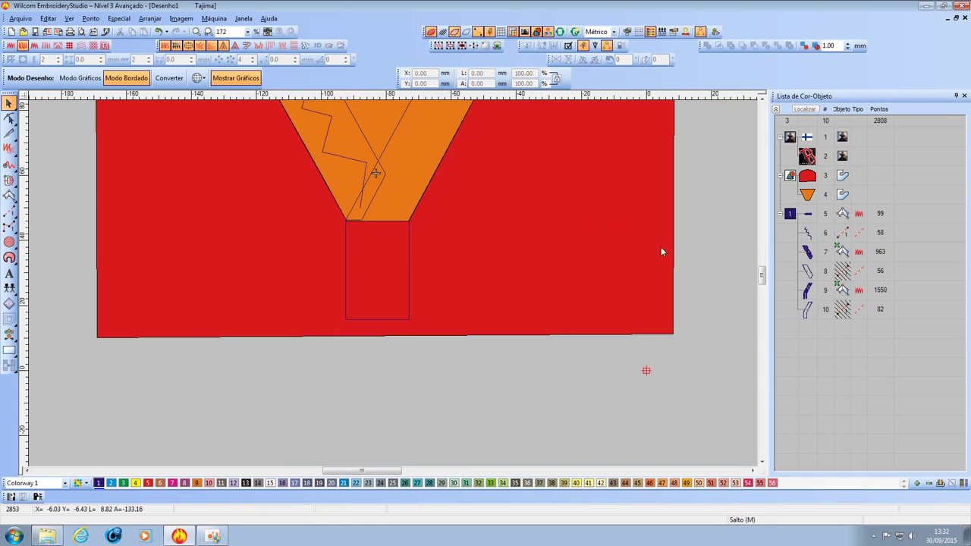
Start an Input C satin column inside the orange V, placing its first point.
{"action": "left_click", "coordinate": [9, 195]}
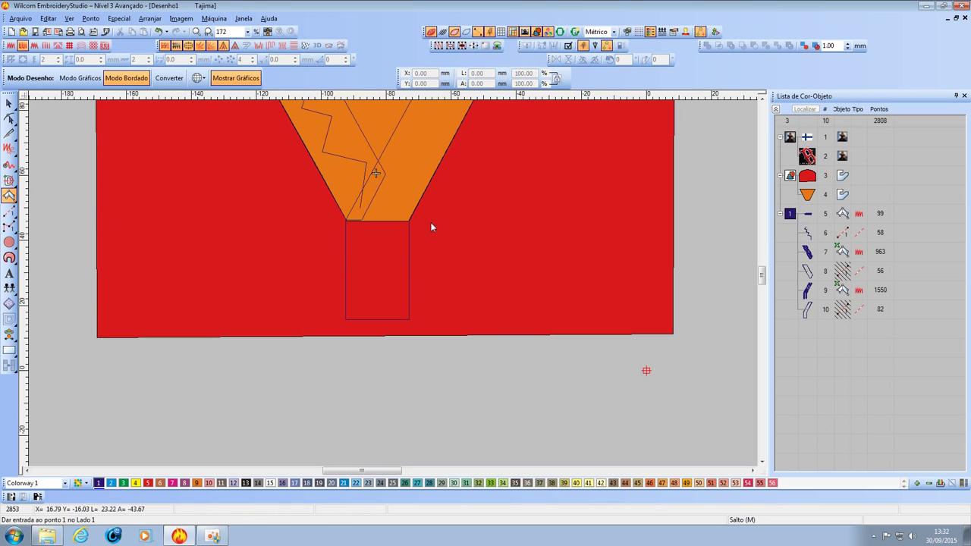
{"action": "scroll", "coordinate": [431, 226], "scroll_direction": "up", "scroll_amount": 2}
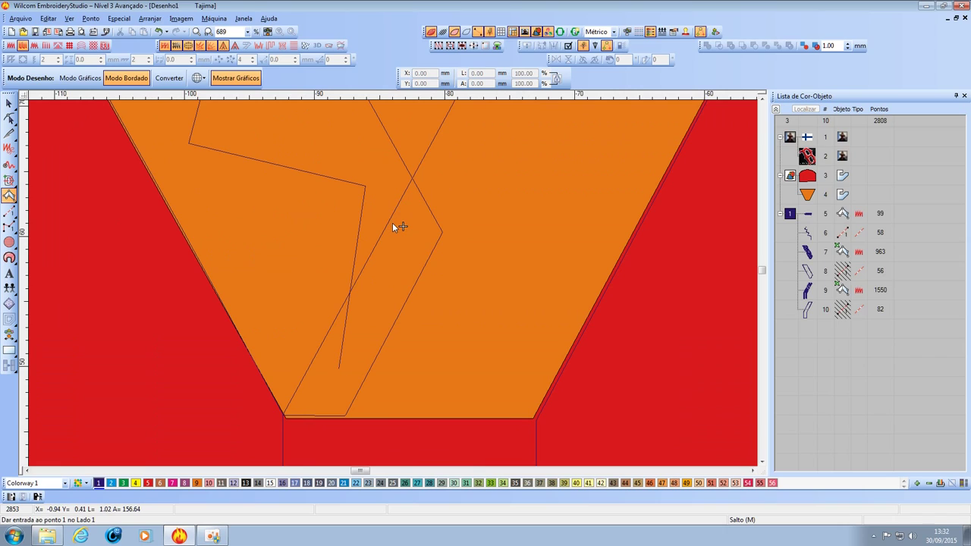
{"action": "left_click", "coordinate": [392, 222]}
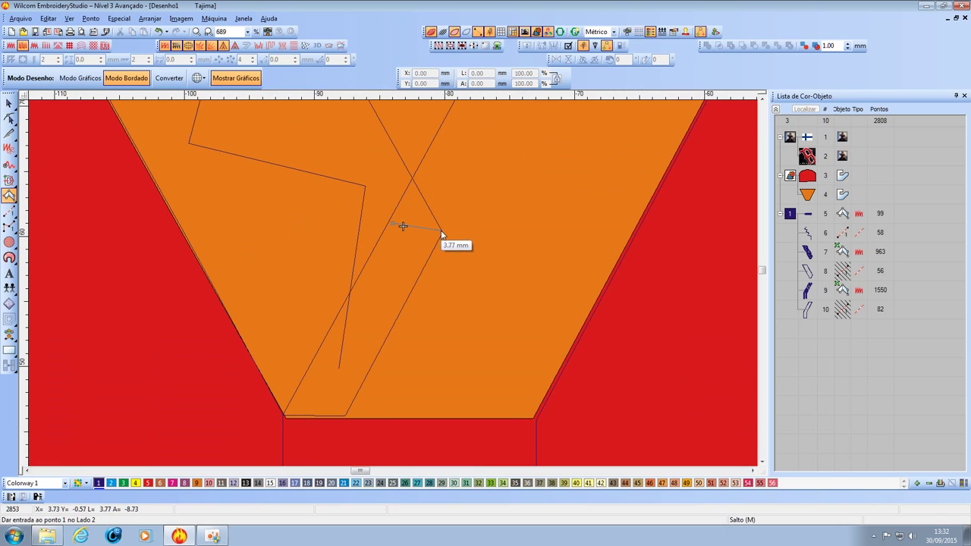
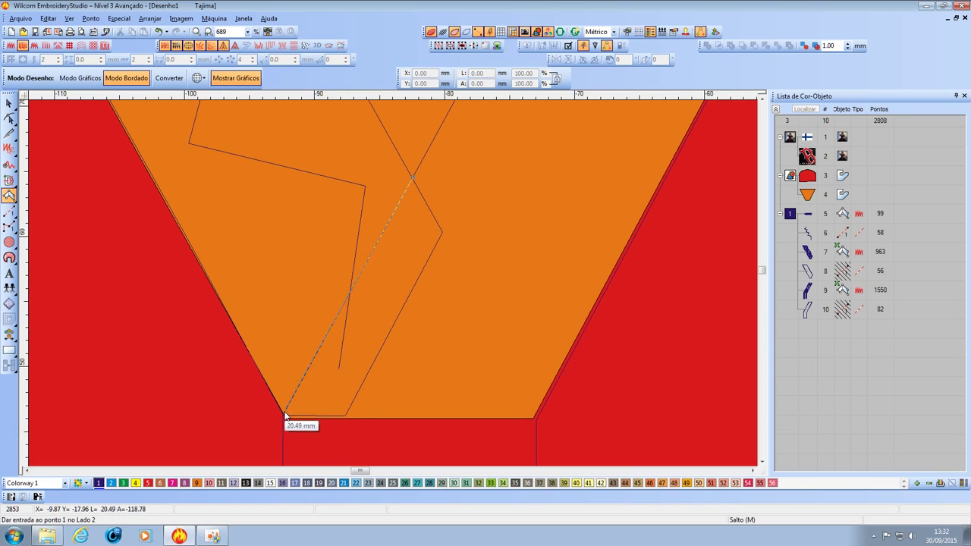
Digitize a Tatami fill patch covering the crossing of the Y's arms.
{"action": "left_click", "coordinate": [441, 234]}
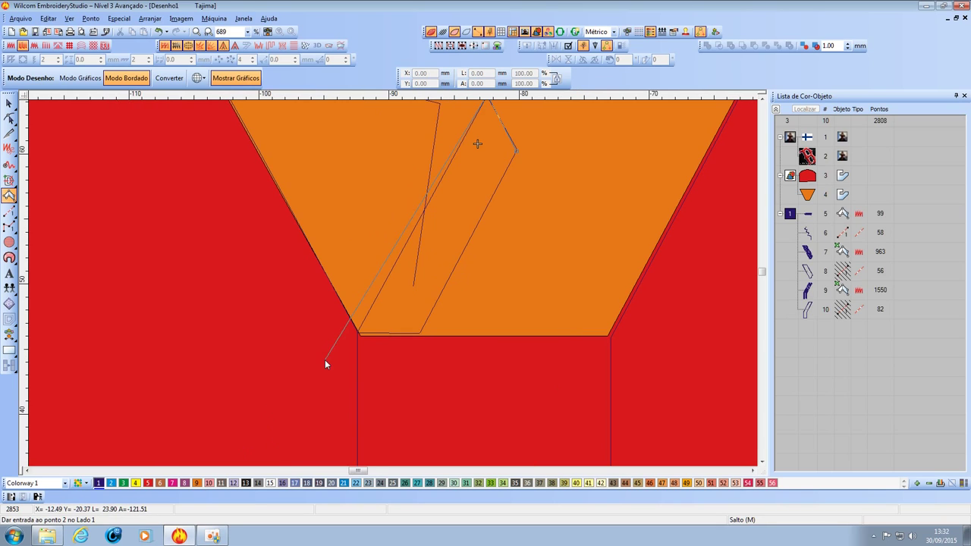
{"action": "left_click", "coordinate": [357, 332]}
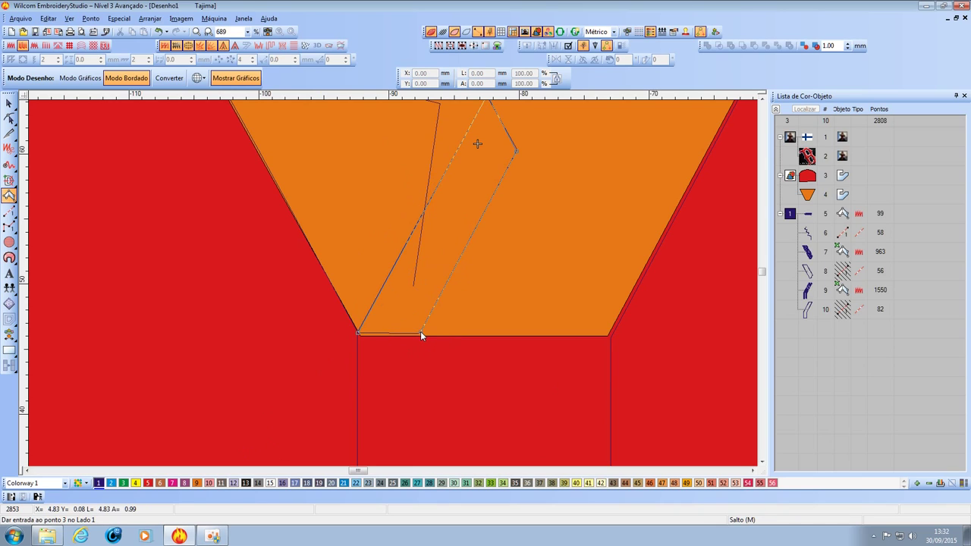
{"action": "left_click", "coordinate": [421, 334]}
{"action": "key", "text": "Return"}
Turn off the underlay of the new fill, object 11, and view it with realistic stitches.
{"action": "left_click", "coordinate": [9, 103]}
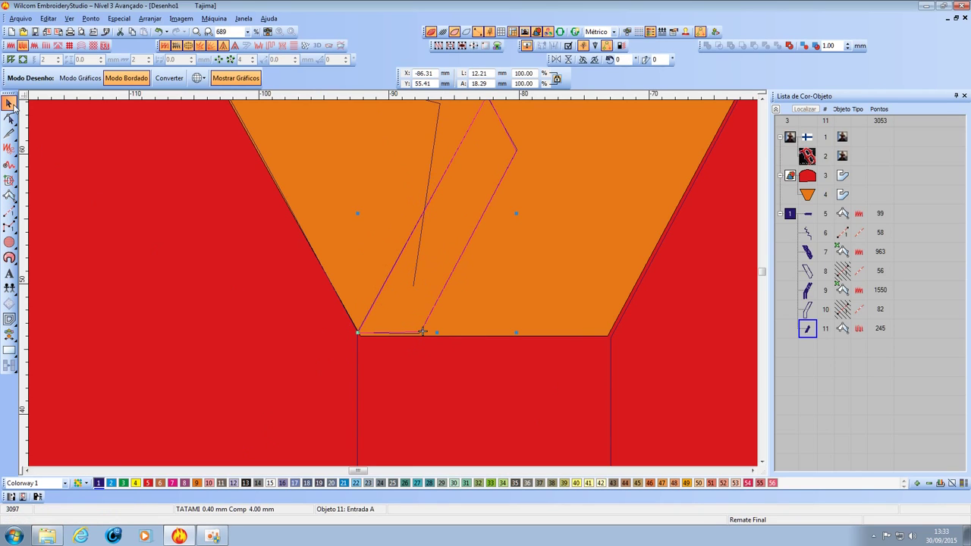
{"action": "right_click", "coordinate": [808, 329]}
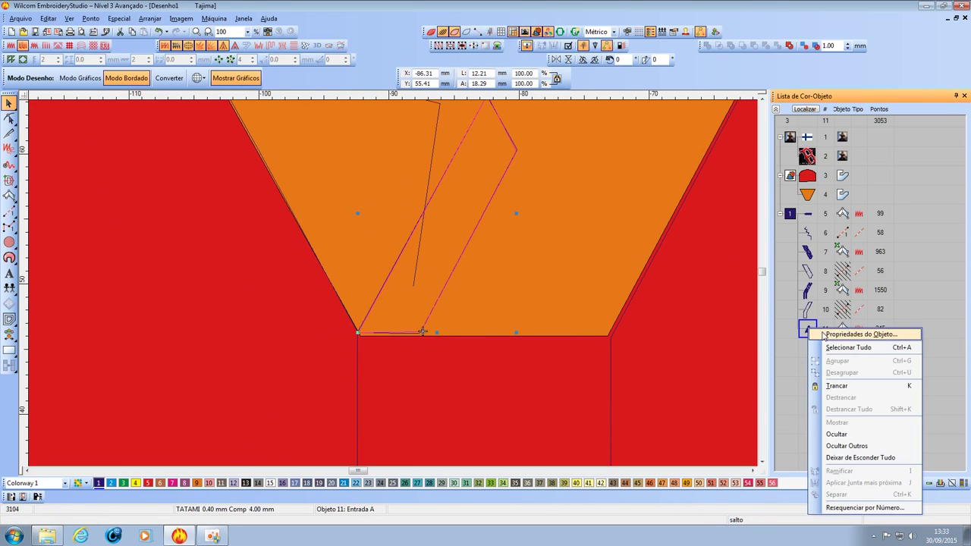
{"action": "left_click", "coordinate": [842, 335]}
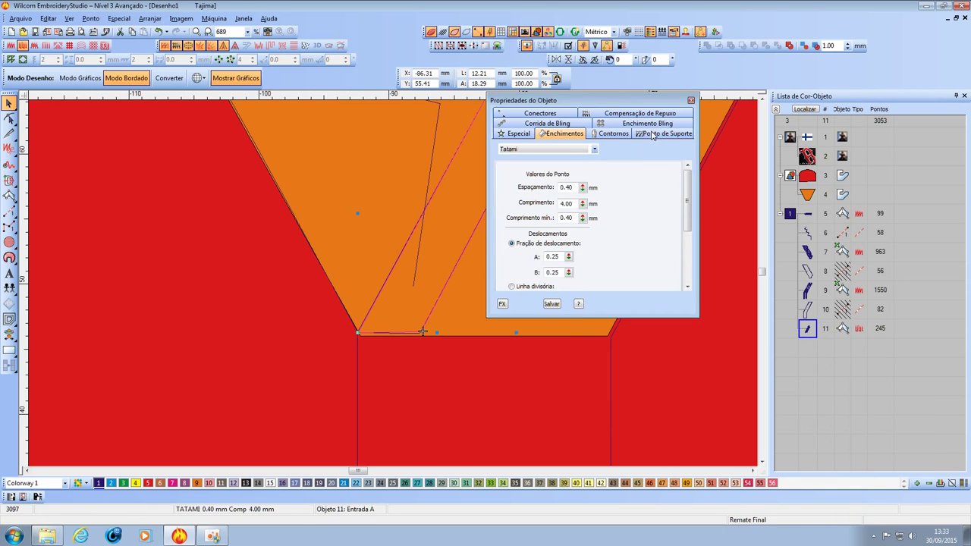
{"action": "left_click", "coordinate": [651, 134]}
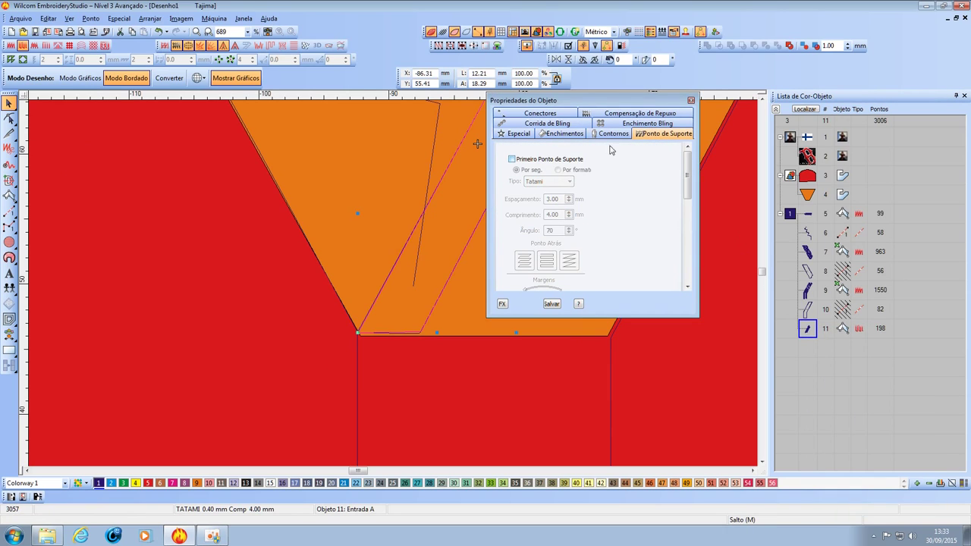
{"action": "left_click", "coordinate": [690, 100]}
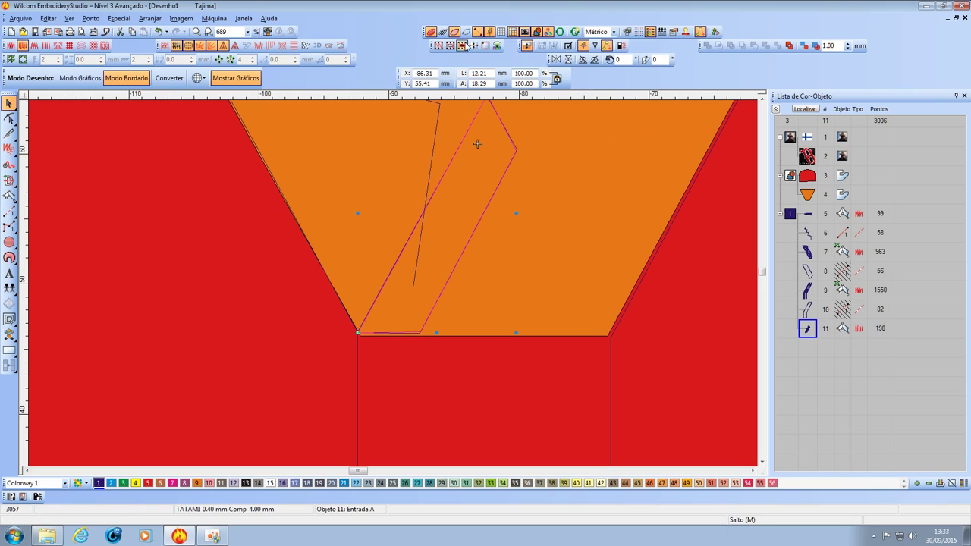
{"action": "left_click", "coordinate": [443, 33]}
Drag object 11 up to position 7, then check it against objects 5 and 6.
{"action": "scroll", "coordinate": [455, 201], "scroll_direction": "down", "scroll_amount": 2}
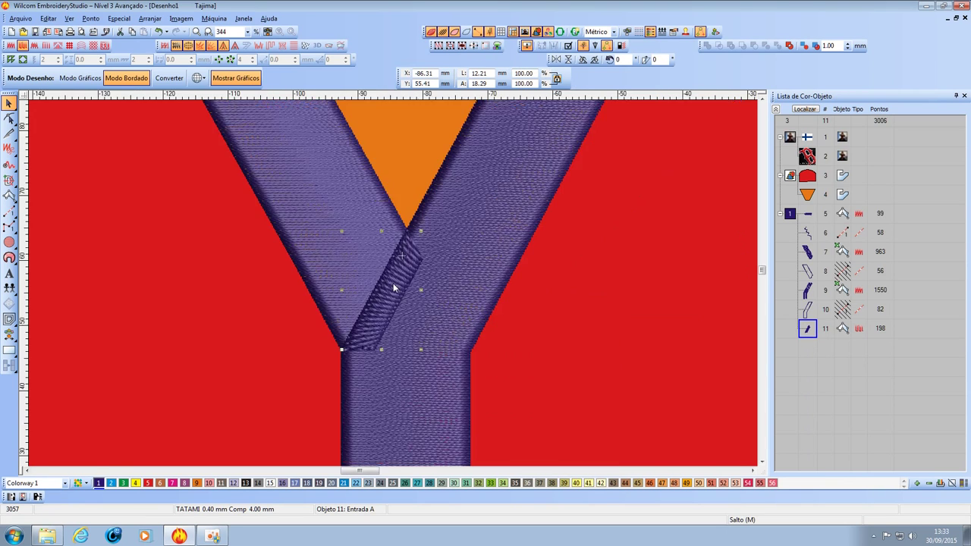
{"action": "scroll", "coordinate": [393, 287], "scroll_direction": "up", "scroll_amount": 1}
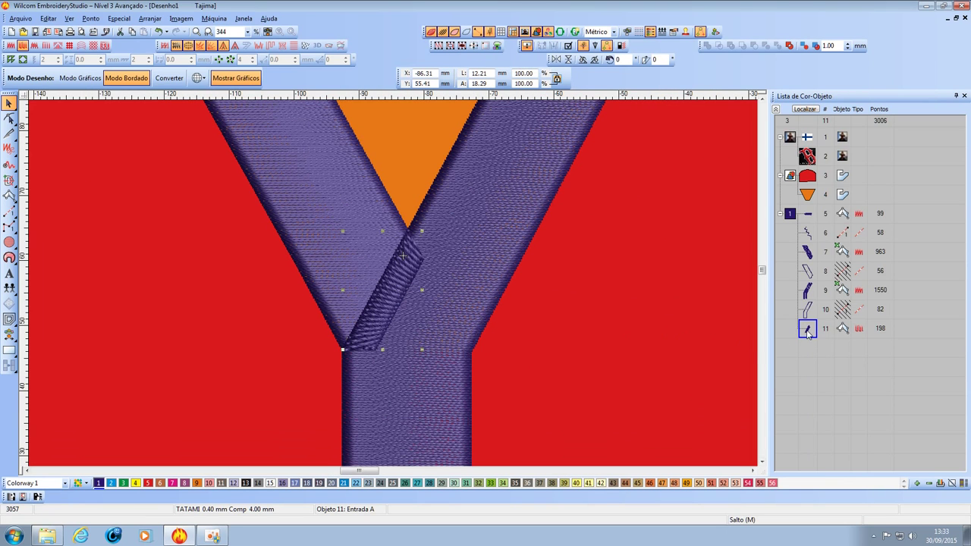
{"action": "left_click_drag", "start_coordinate": [808, 312], "coordinate": [807, 250]}
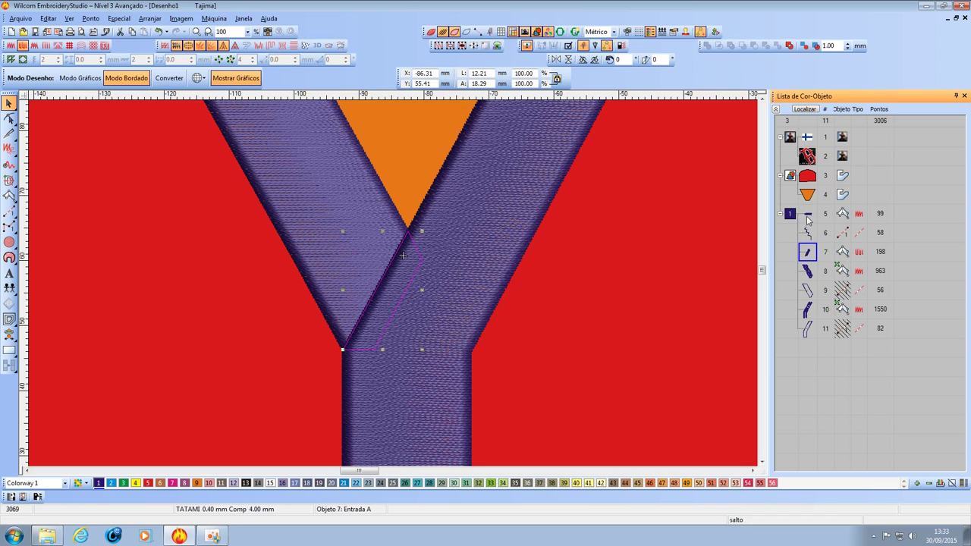
{"action": "left_click", "coordinate": [807, 227]}
{"action": "left_click", "coordinate": [808, 253]}
{"action": "left_click", "coordinate": [808, 228]}
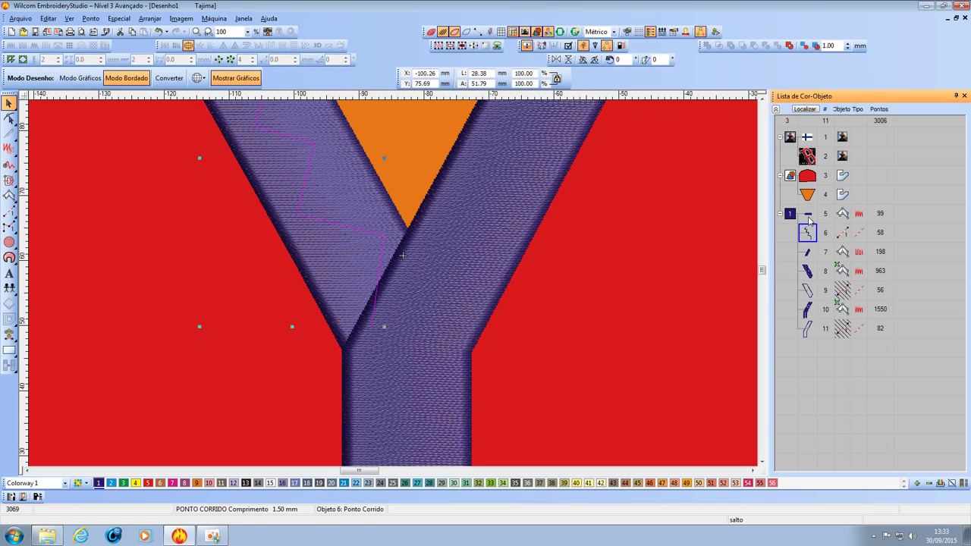
{"action": "left_click", "coordinate": [807, 215]}
Inspect the red backing and orange triangle, then hide stitches to show outlines only.
{"action": "left_click", "coordinate": [702, 235]}
{"action": "scroll", "coordinate": [636, 244], "scroll_direction": "down", "scroll_amount": 3}
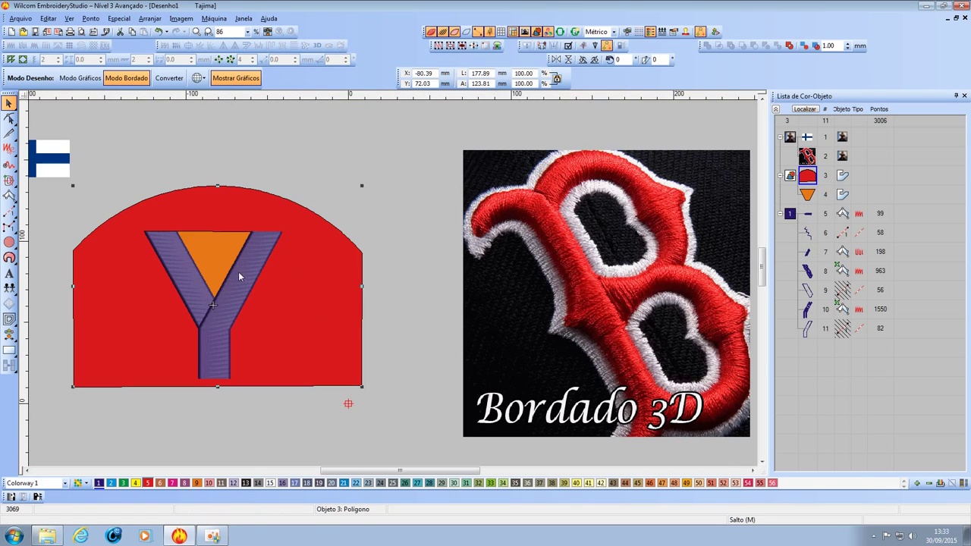
{"action": "scroll", "coordinate": [373, 278], "scroll_direction": "up", "scroll_amount": 4}
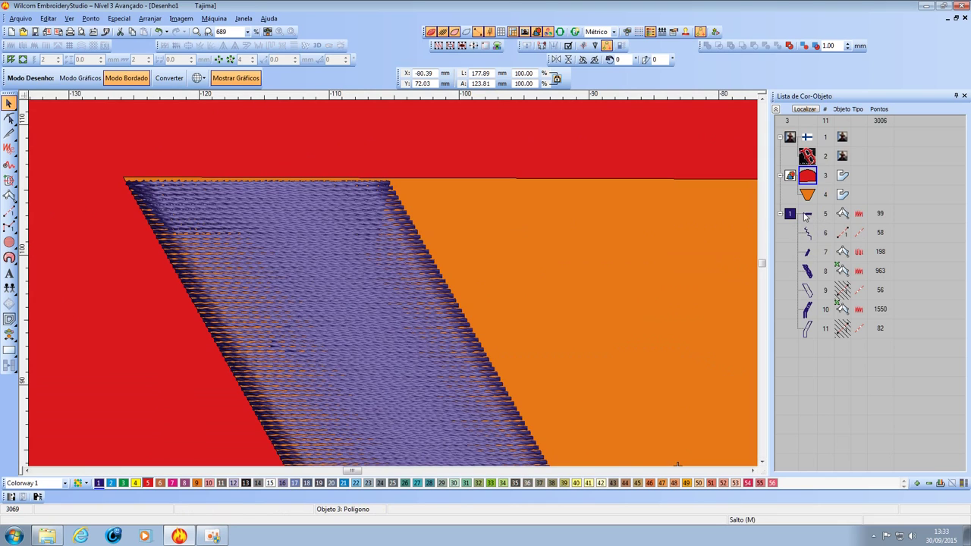
{"action": "left_click", "coordinate": [807, 216]}
{"action": "left_click", "coordinate": [662, 320]}
{"action": "scroll", "coordinate": [411, 345], "scroll_direction": "down", "scroll_amount": 5}
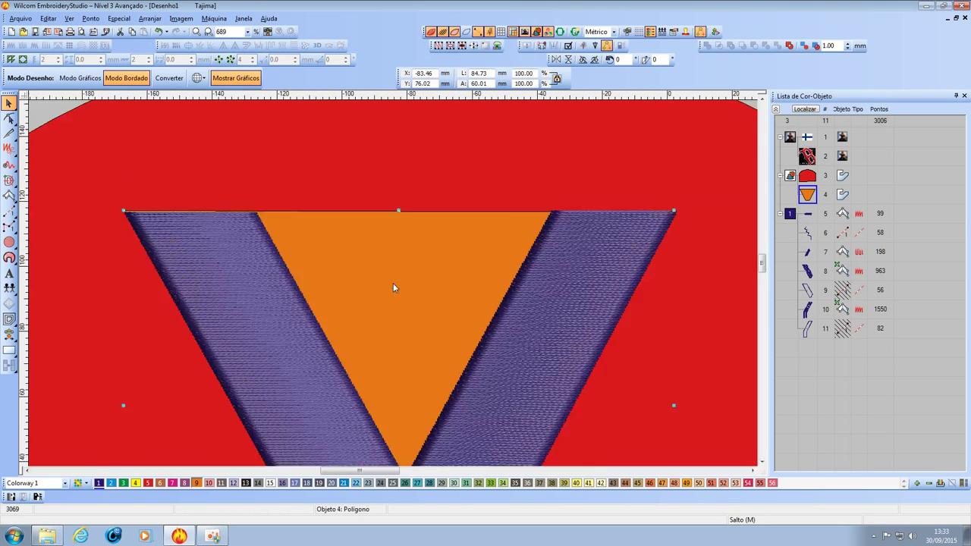
{"action": "scroll", "coordinate": [411, 345], "scroll_direction": "up", "scroll_amount": 2}
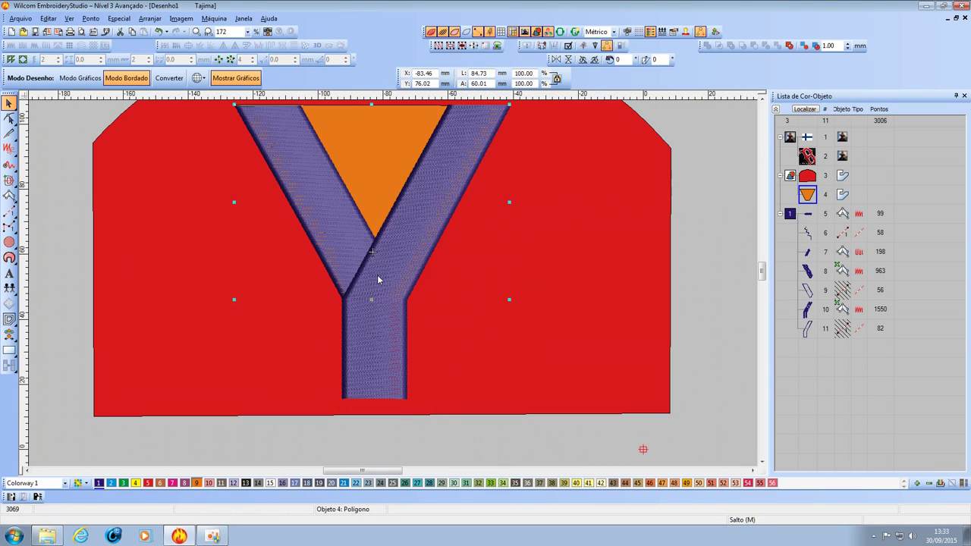
{"action": "left_click", "coordinate": [442, 32]}
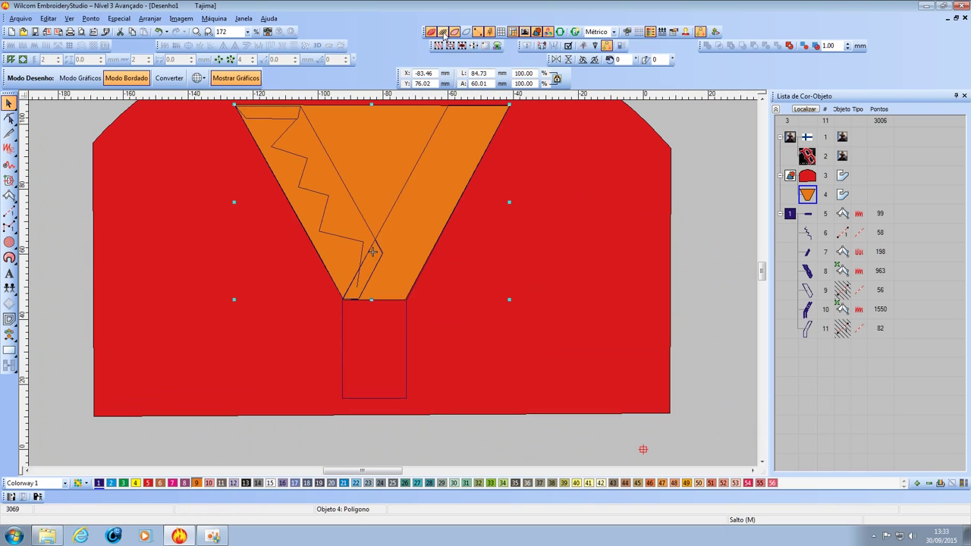
{"action": "left_click", "coordinate": [524, 238]}
{"action": "scroll", "coordinate": [352, 292], "scroll_direction": "down", "scroll_amount": 3}
{"action": "scroll", "coordinate": [405, 281], "scroll_direction": "up", "scroll_amount": 3}
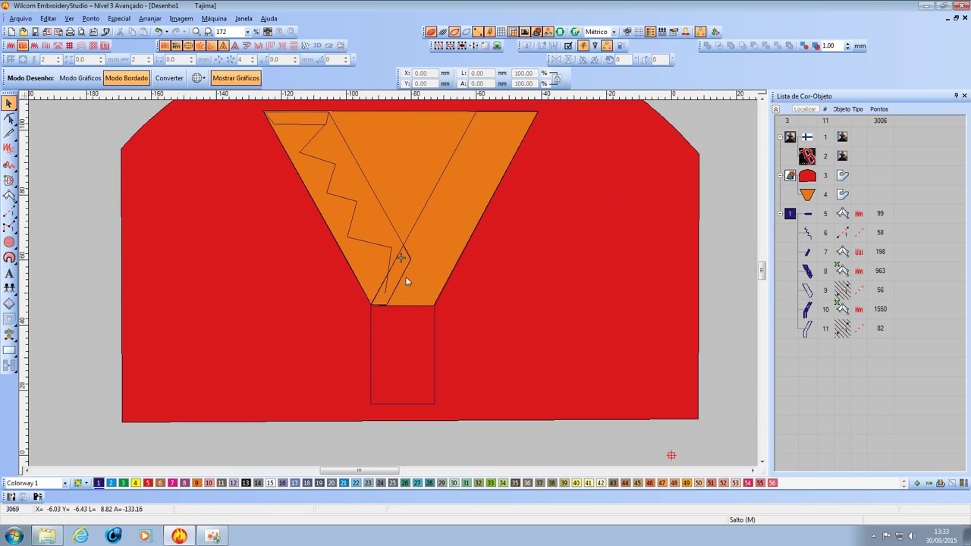
{"action": "scroll", "coordinate": [405, 280], "scroll_direction": "up", "scroll_amount": 2}
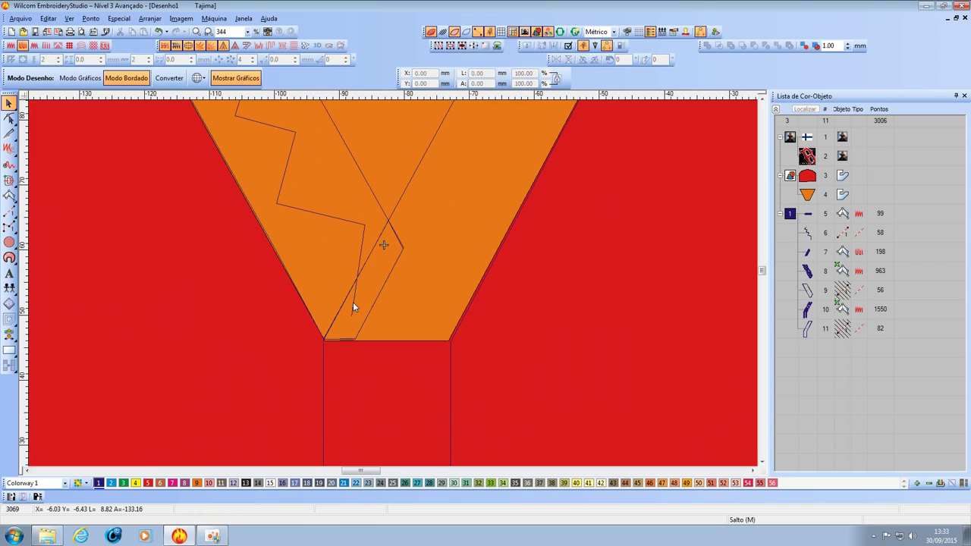
Move a corner node of junction patch object 7 so it fits the arms' crossing (205 stitches).
{"action": "left_click", "coordinate": [365, 314]}
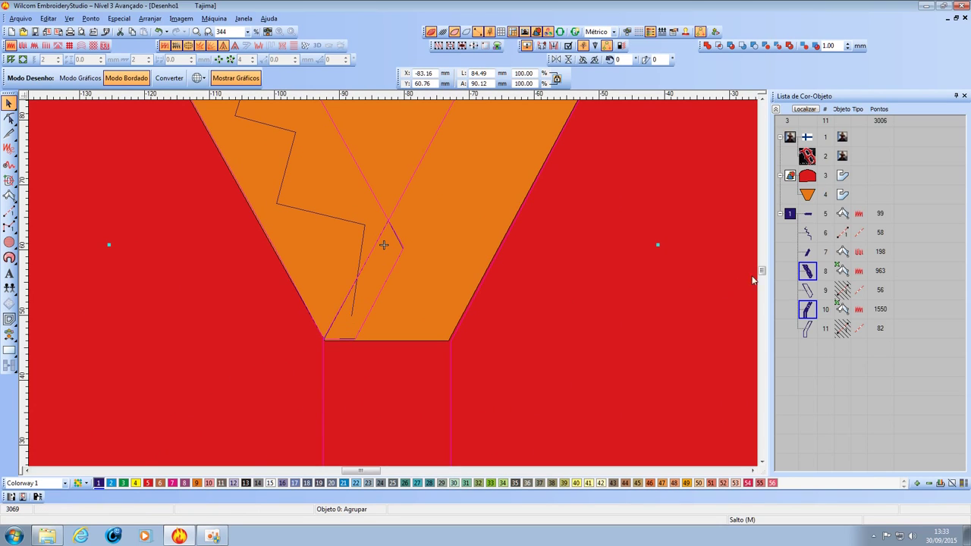
{"action": "left_click", "coordinate": [808, 254]}
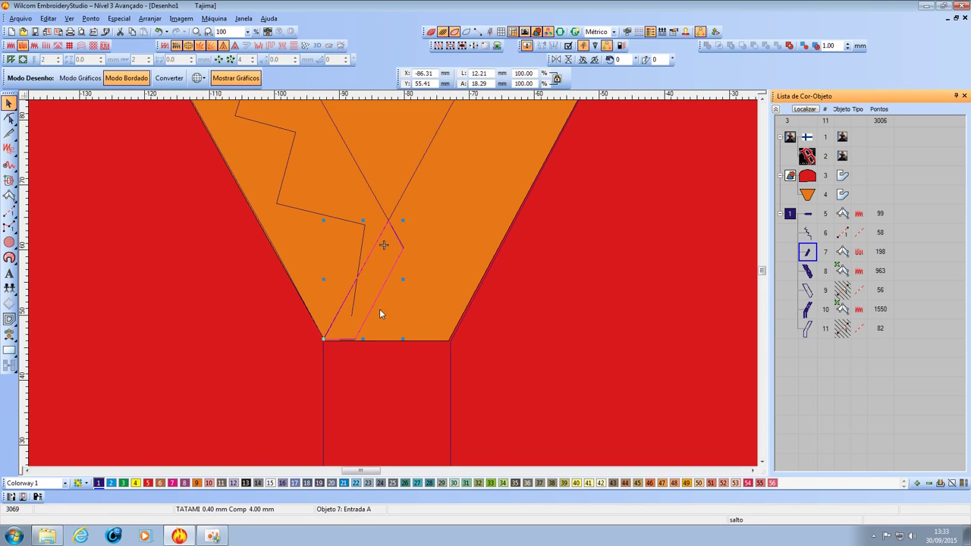
{"action": "left_click", "coordinate": [10, 119]}
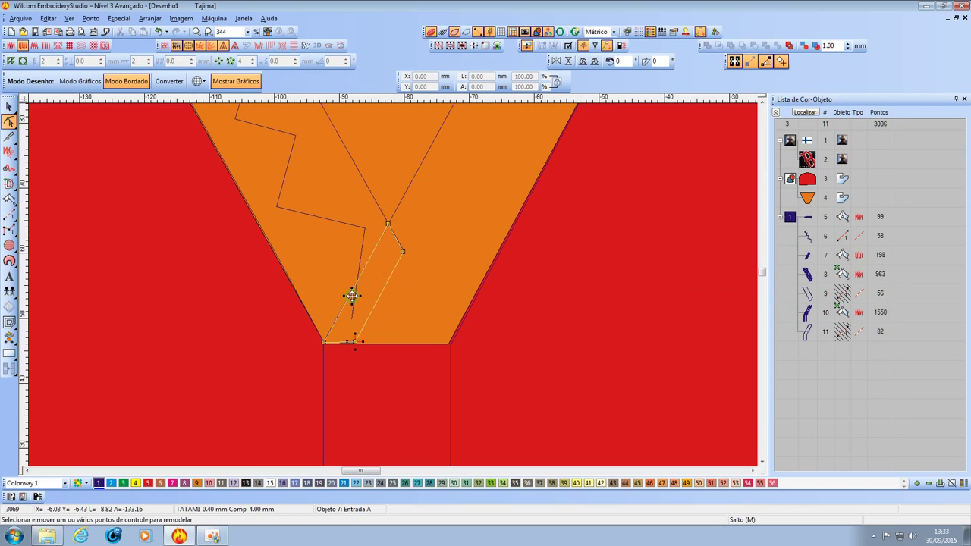
{"action": "left_click", "coordinate": [352, 292]}
{"action": "scroll", "coordinate": [393, 285], "scroll_direction": "down", "scroll_amount": 1}
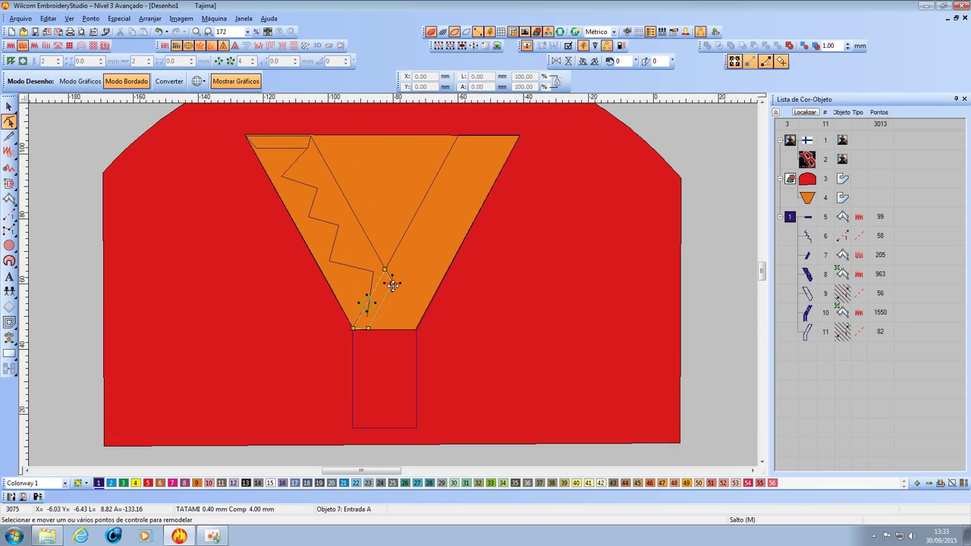
{"action": "scroll", "coordinate": [393, 284], "scroll_direction": "up", "scroll_amount": 1}
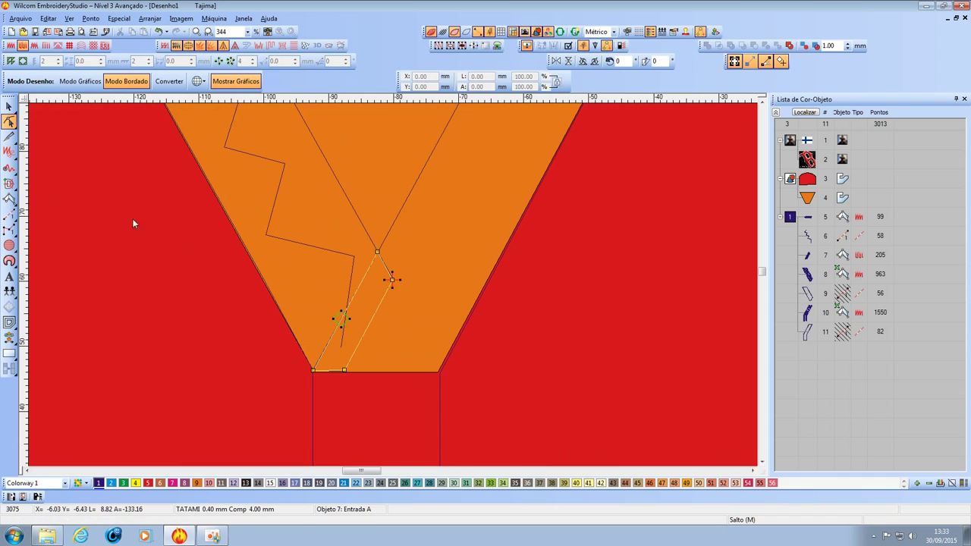
{"action": "left_click", "coordinate": [91, 195]}
{"action": "left_click", "coordinate": [9, 215]}
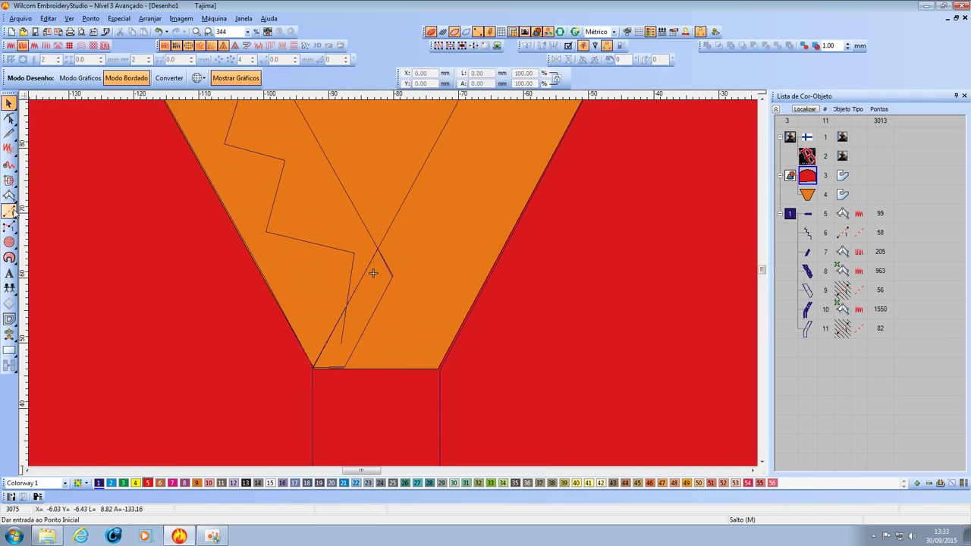
Try converting the red backing to a run-stitch outline twice, undoing it each time.
{"action": "left_click", "coordinate": [390, 275]}
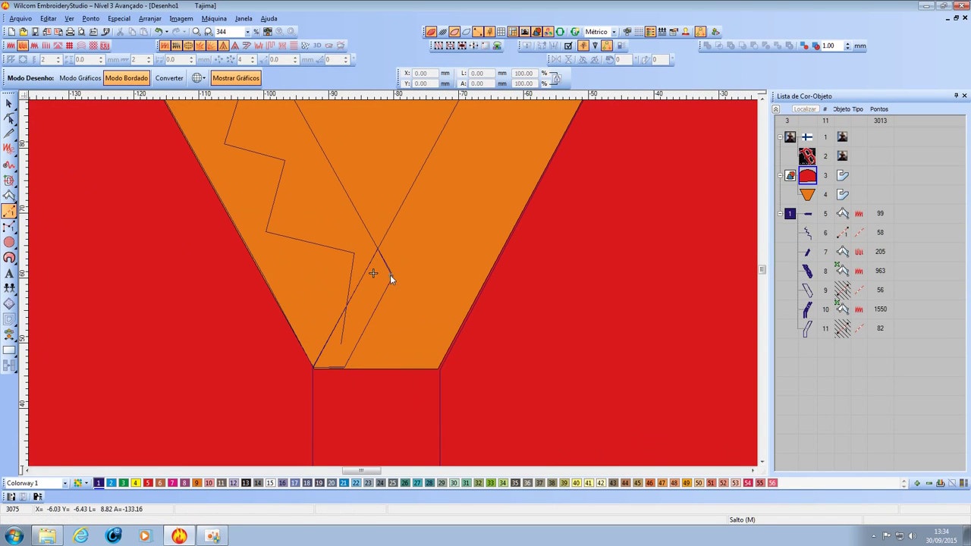
{"action": "key", "text": "Return"}
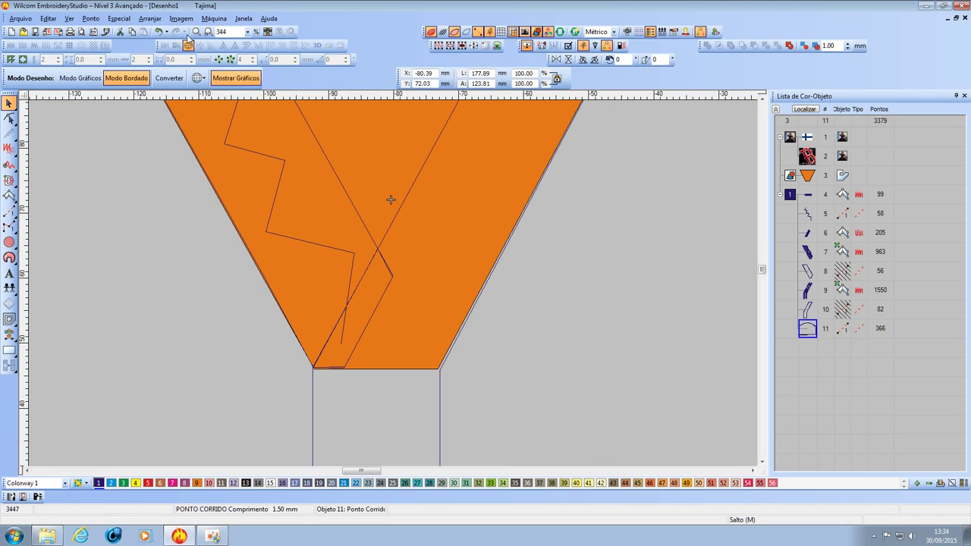
{"action": "left_click", "coordinate": [158, 31]}
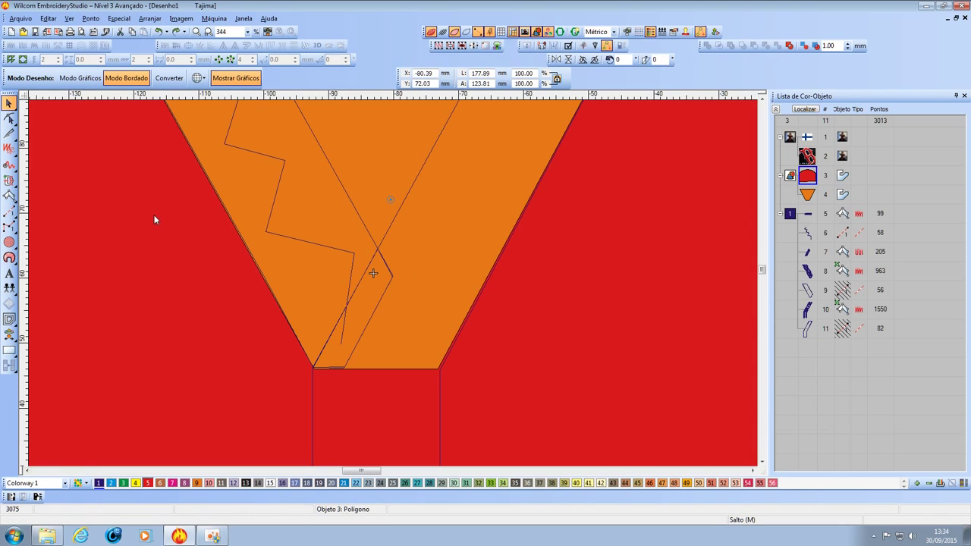
{"action": "left_click", "coordinate": [9, 211]}
{"action": "left_click", "coordinate": [386, 278]}
{"action": "key", "text": "Return"}
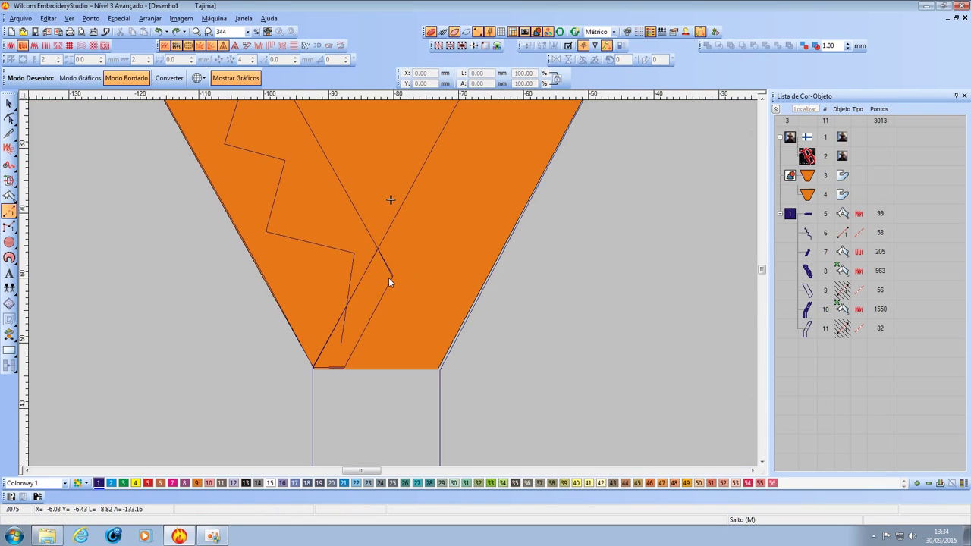
{"action": "left_click", "coordinate": [158, 31]}
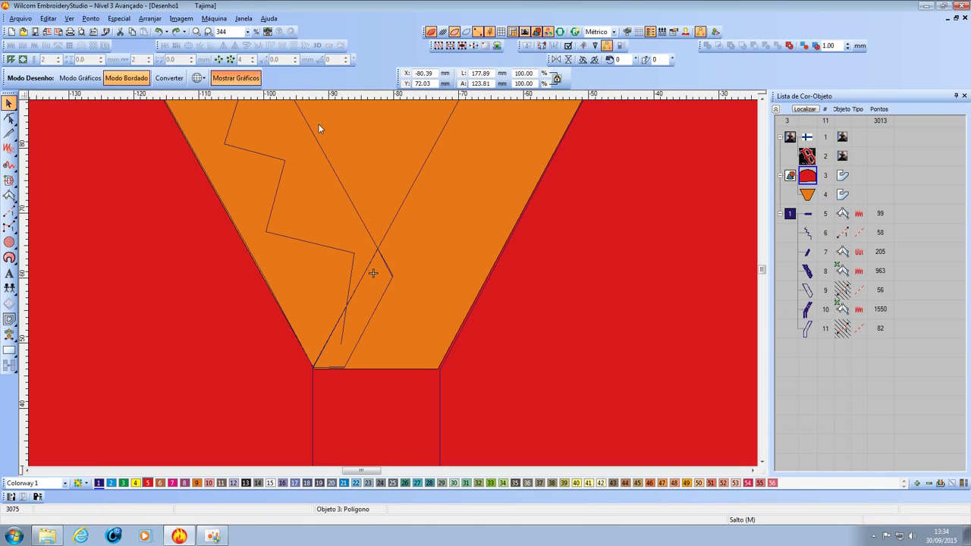
Zoom to fit the whole design and pick the Run (Ponto Corrido) digitizing tool.
{"action": "left_click", "coordinate": [810, 174]}
{"action": "key", "text": "0"}
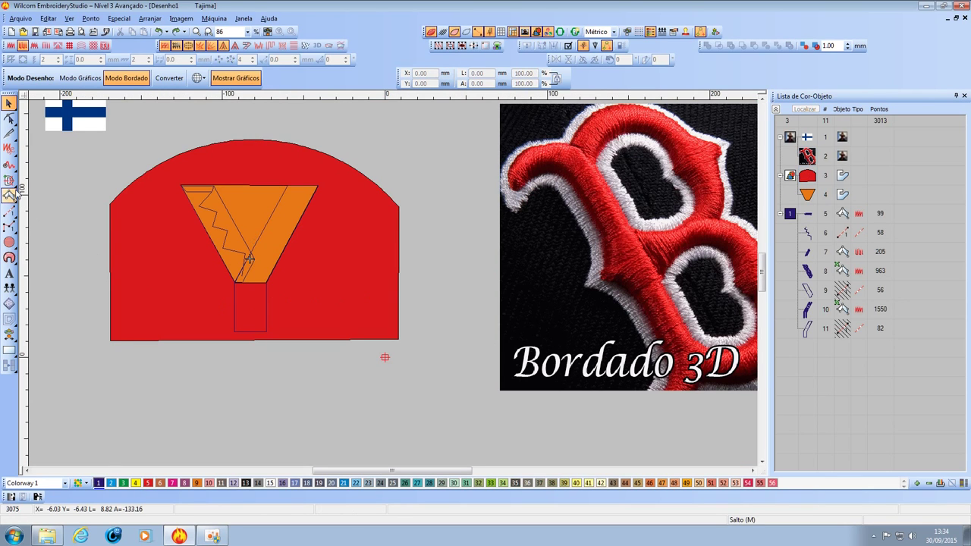
{"action": "left_click", "coordinate": [9, 211]}
{"action": "scroll", "coordinate": [393, 283], "scroll_direction": "up", "scroll_amount": 3}
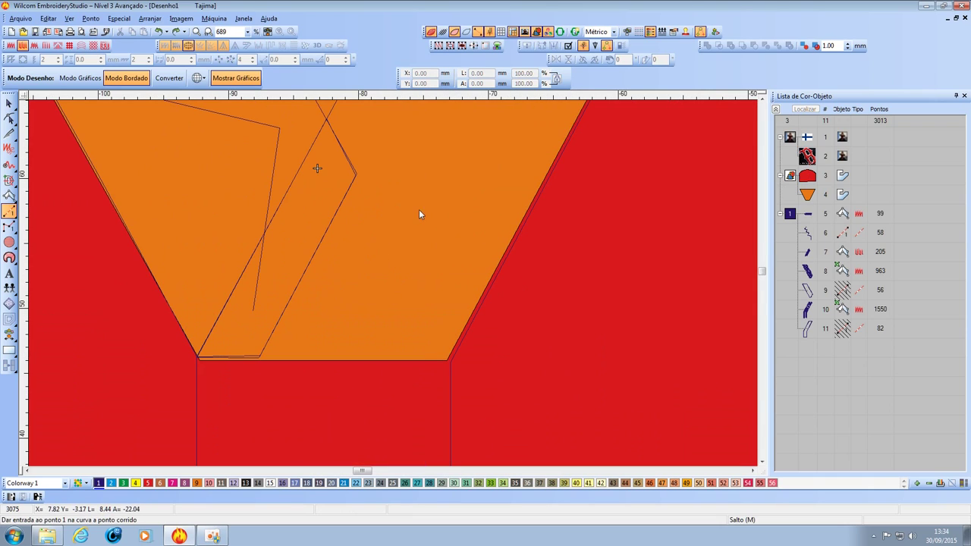
Digitize a five-point zigzag running line across the triangle's right arm as 61-stitch object 12.
{"action": "left_click", "coordinate": [353, 177]}
{"action": "left_click", "coordinate": [419, 164]}
{"action": "left_click", "coordinate": [395, 150]}
{"action": "left_click", "coordinate": [490, 184]}
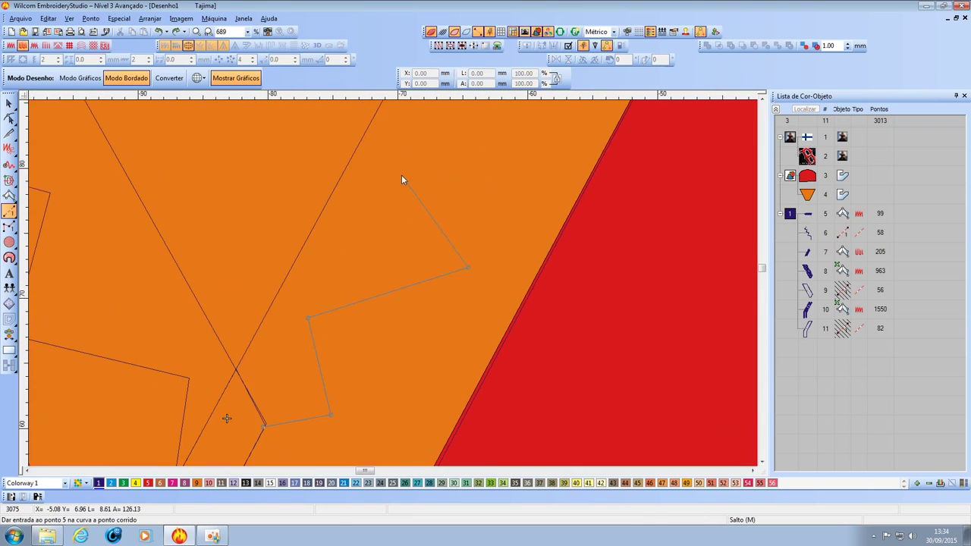
{"action": "left_click", "coordinate": [408, 149]}
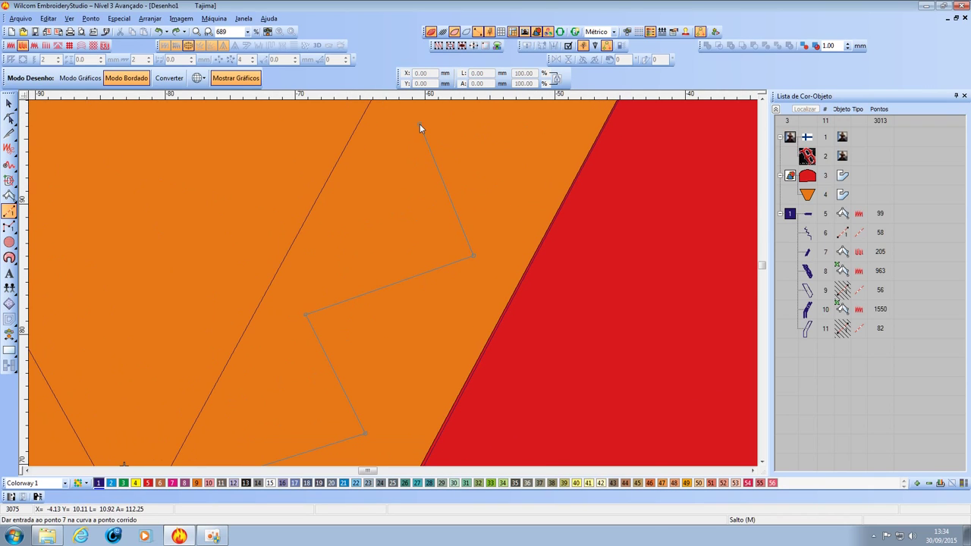
{"action": "key", "text": "shift+z"}
{"action": "key", "text": "z"}
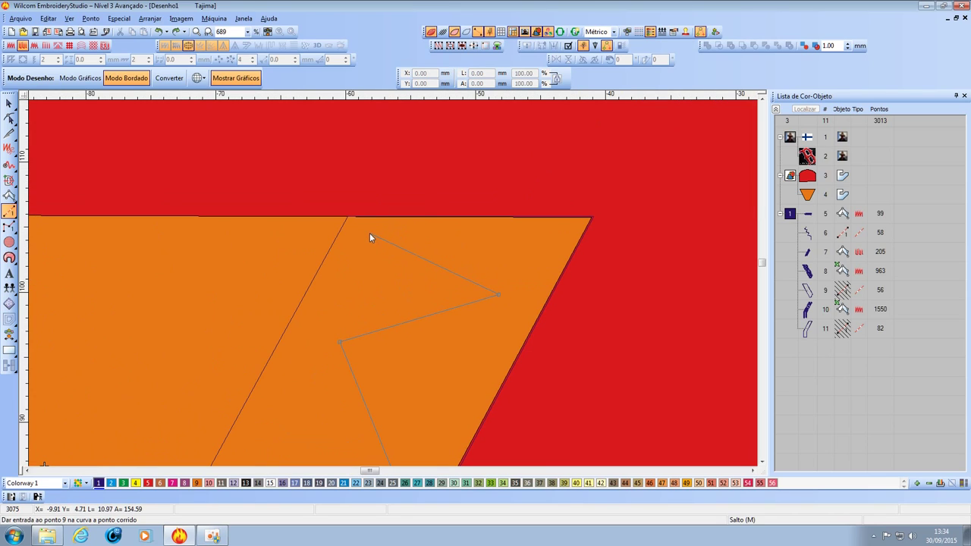
{"action": "key", "text": "Return"}
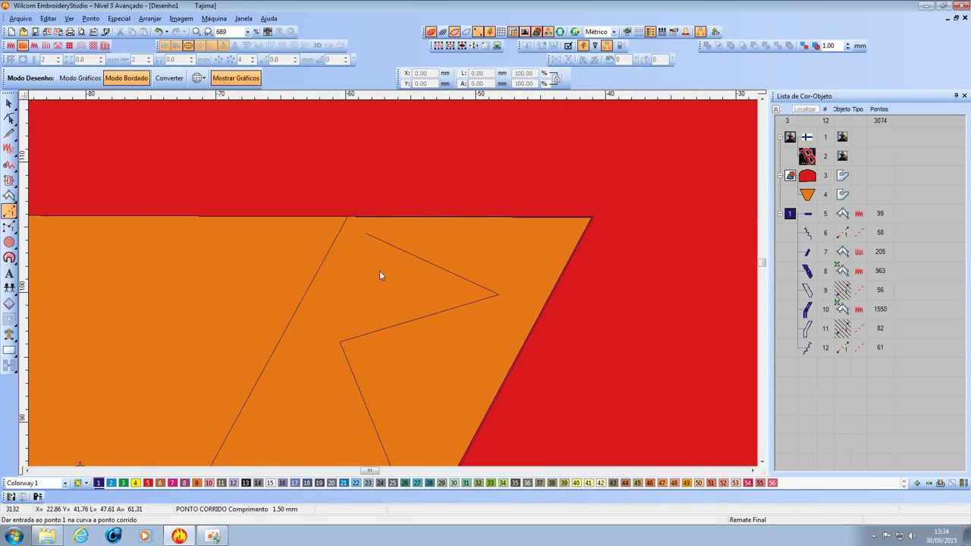
{"action": "left_click", "coordinate": [10, 195]}
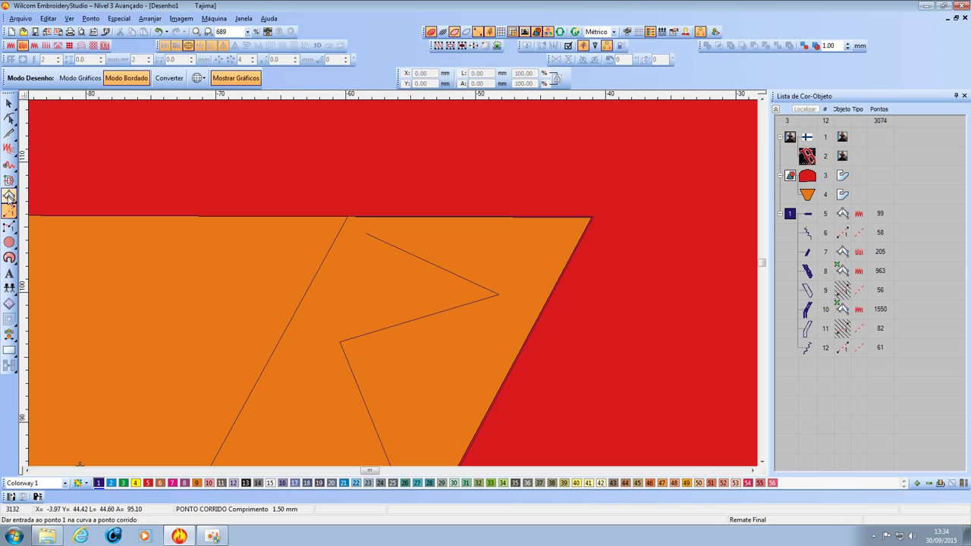
Digitize a thin Input A Tatami strip along the orange triangle's top edge.
{"action": "left_click", "coordinate": [348, 217]}
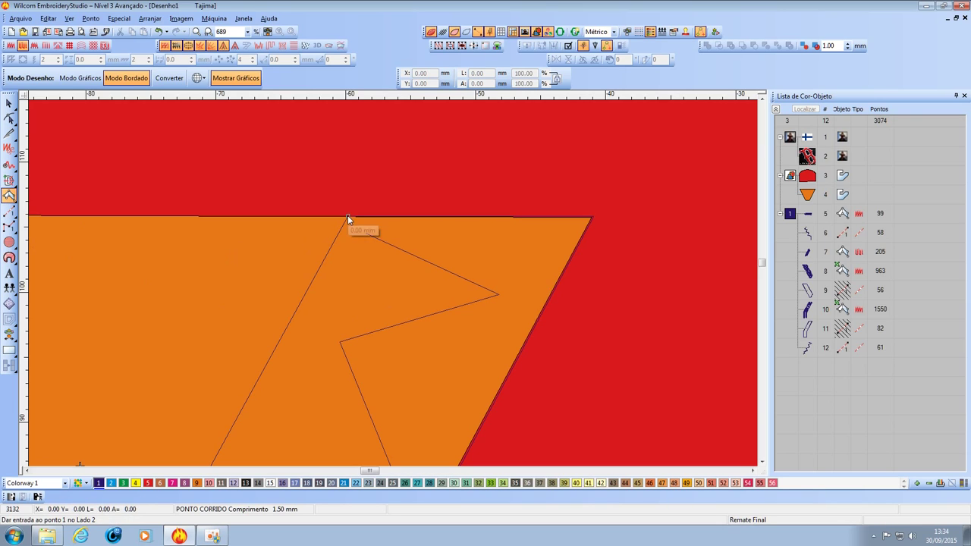
{"action": "left_click", "coordinate": [358, 264]}
{"action": "left_click", "coordinate": [590, 216]}
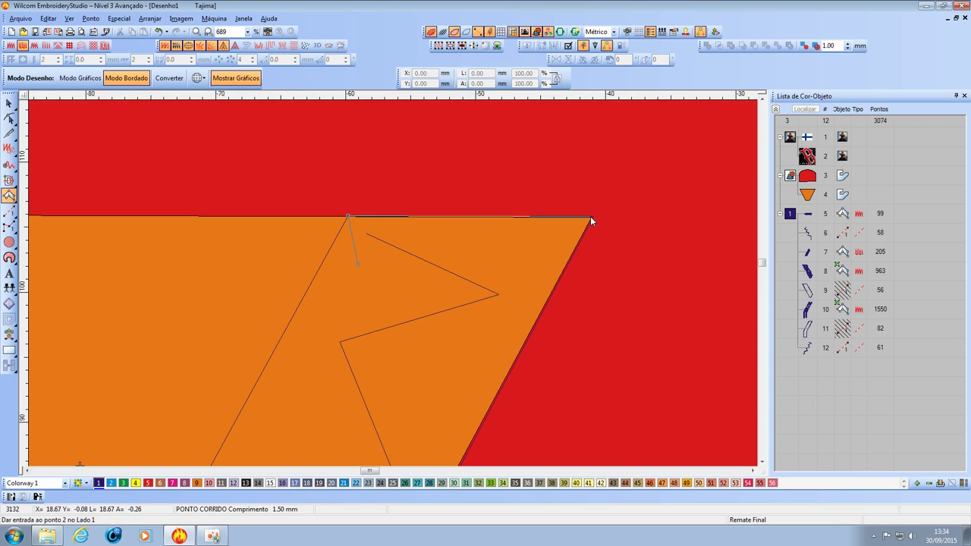
{"action": "left_click", "coordinate": [548, 264]}
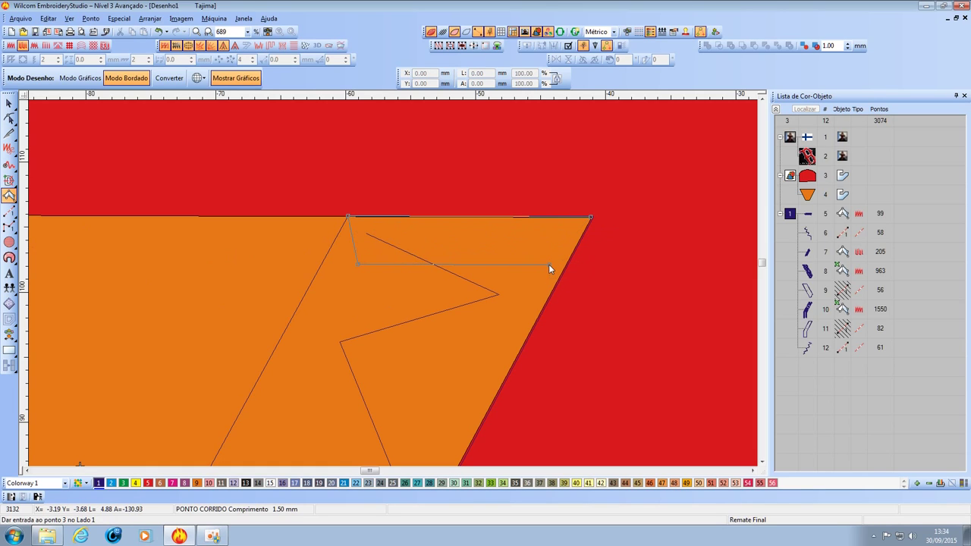
{"action": "key", "text": "Return"}
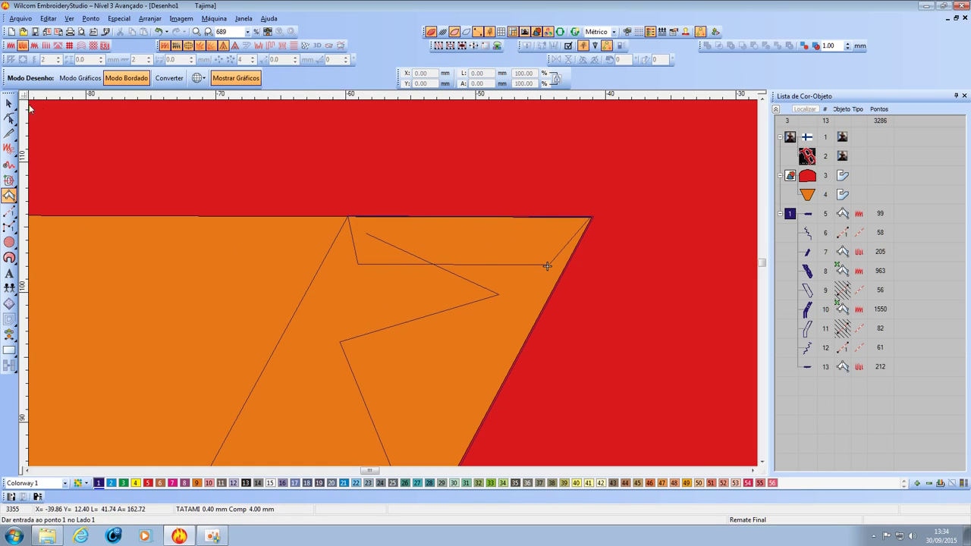
{"action": "left_click", "coordinate": [10, 104]}
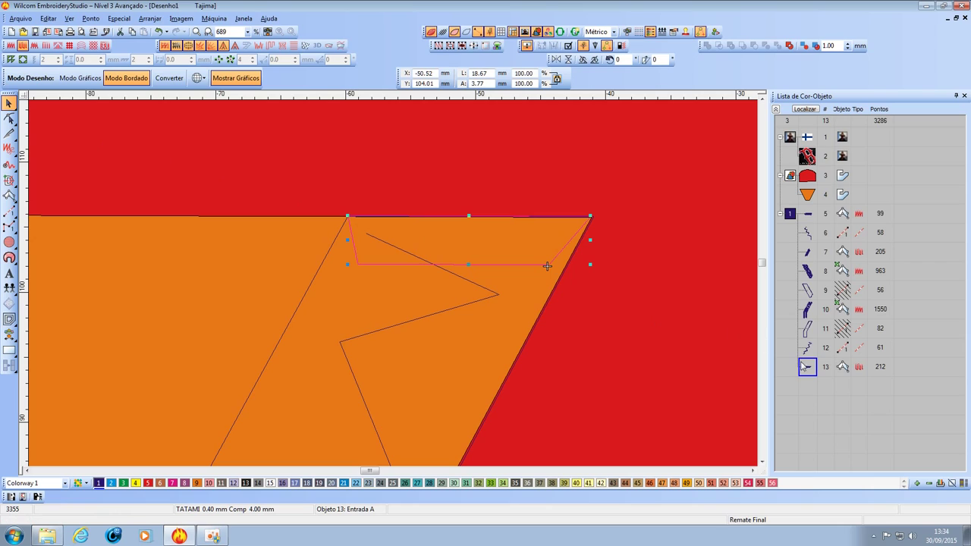
Reorder so the zigzag line sews just before the strip, then show object 9's stitches and entry/exit points.
{"action": "left_click", "coordinate": [807, 370]}
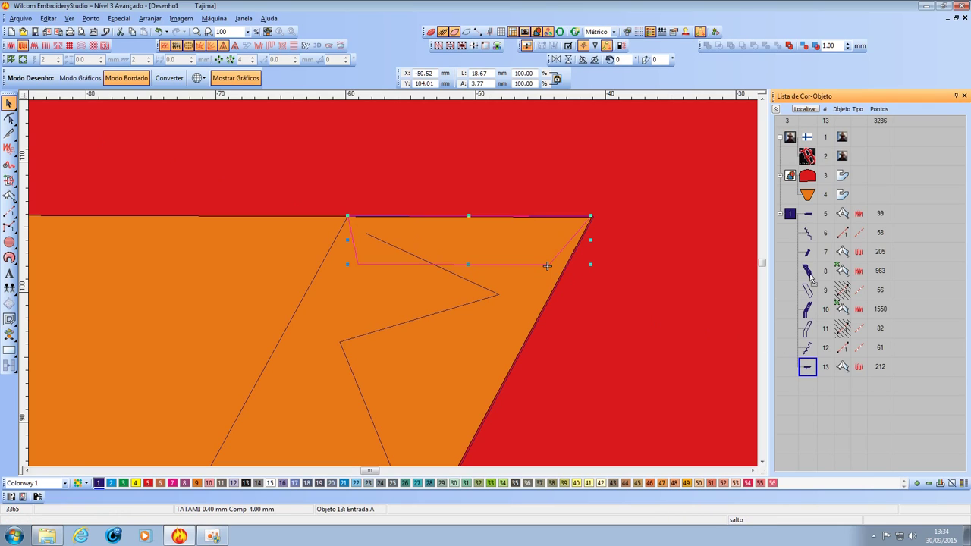
{"action": "left_click_drag", "start_coordinate": [810, 273], "coordinate": [810, 271]}
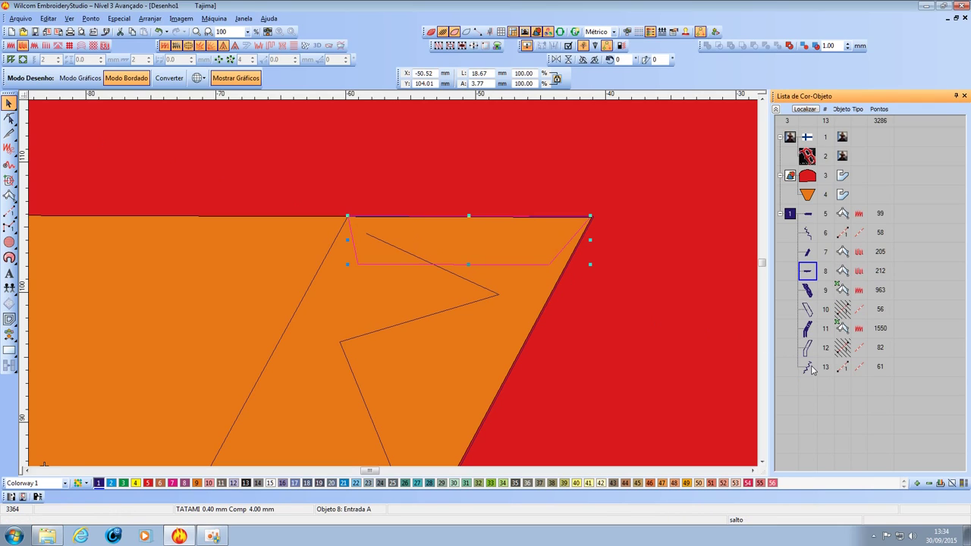
{"action": "left_click", "coordinate": [810, 369]}
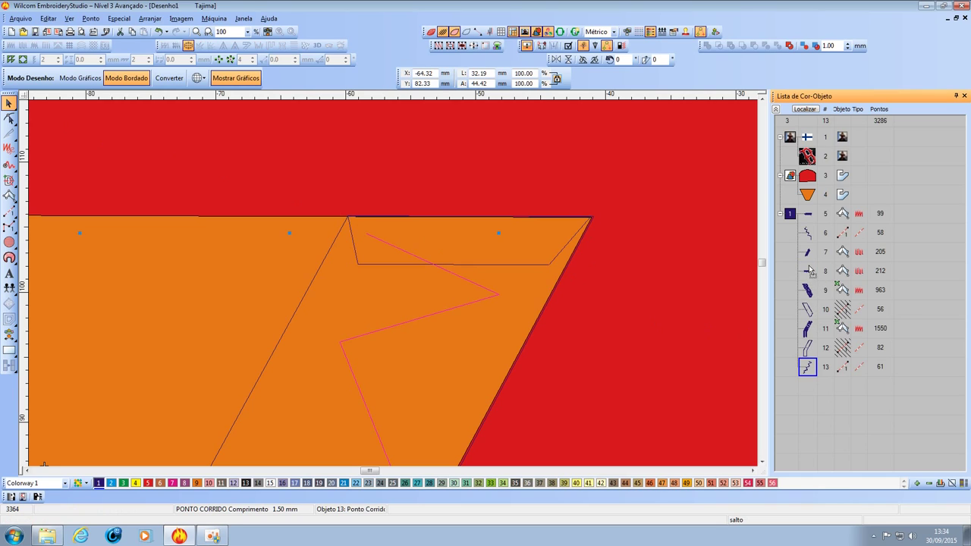
{"action": "left_click_drag", "start_coordinate": [810, 270], "coordinate": [809, 273]}
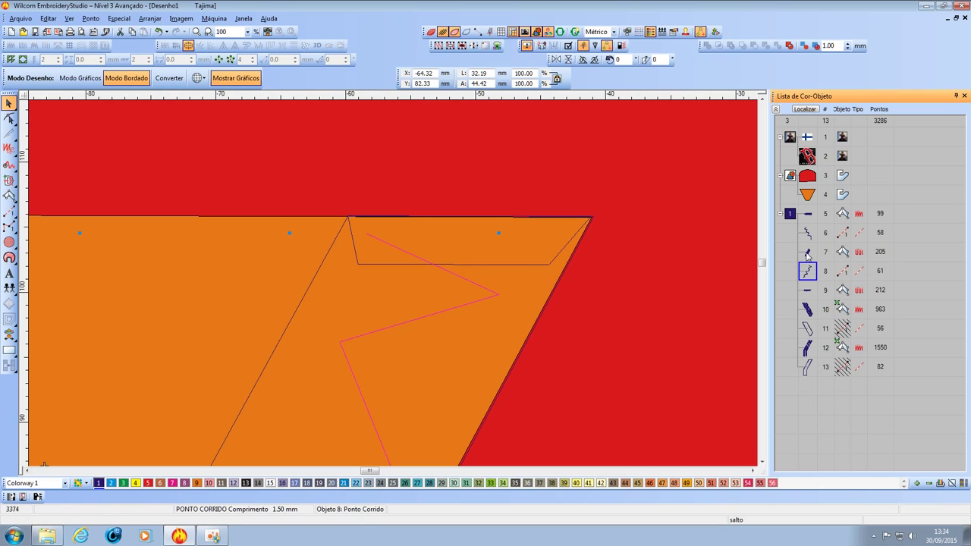
{"action": "left_click", "coordinate": [808, 292]}
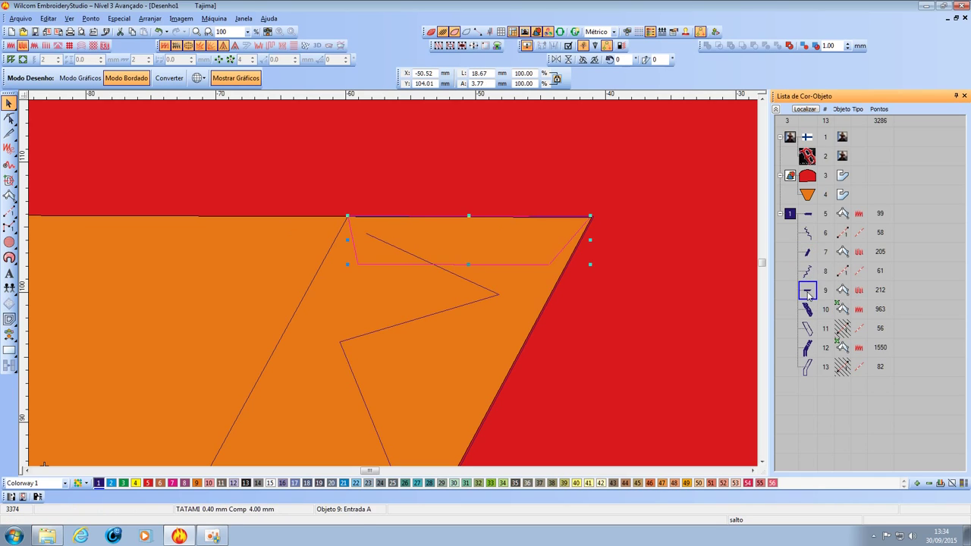
{"action": "left_click", "coordinate": [432, 32]}
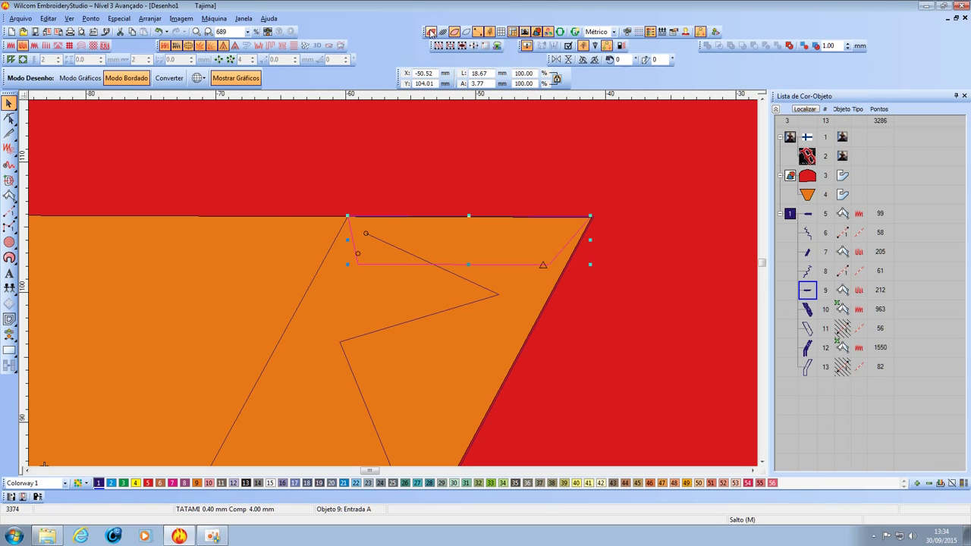
{"action": "left_click", "coordinate": [443, 32]}
{"action": "left_click", "coordinate": [467, 177]}
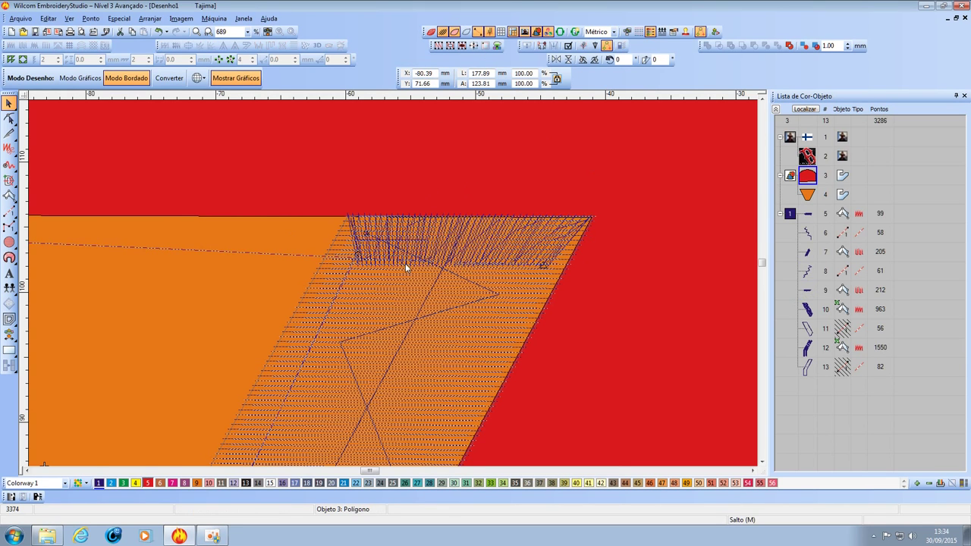
{"action": "scroll", "coordinate": [401, 269], "scroll_direction": "up", "scroll_amount": 1}
Uncheck the first underlay of Tatami strip object 9 and save the properties.
{"action": "left_click", "coordinate": [808, 291]}
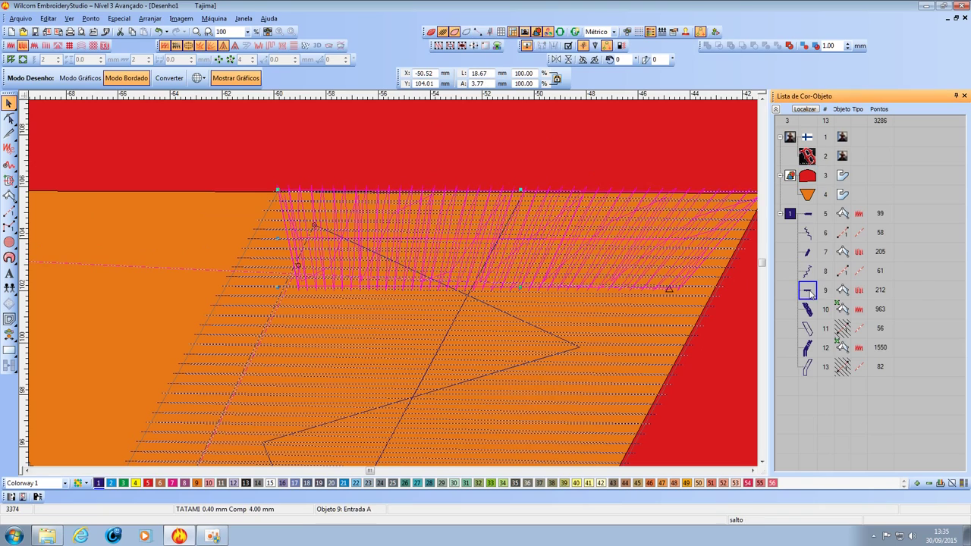
{"action": "right_click", "coordinate": [811, 292]}
{"action": "left_click", "coordinate": [819, 295]}
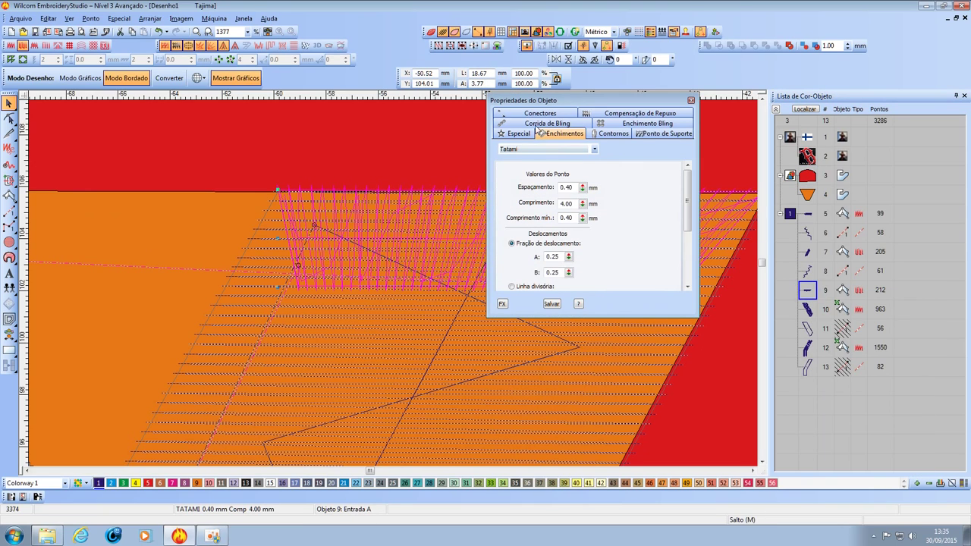
{"action": "left_click", "coordinate": [662, 134]}
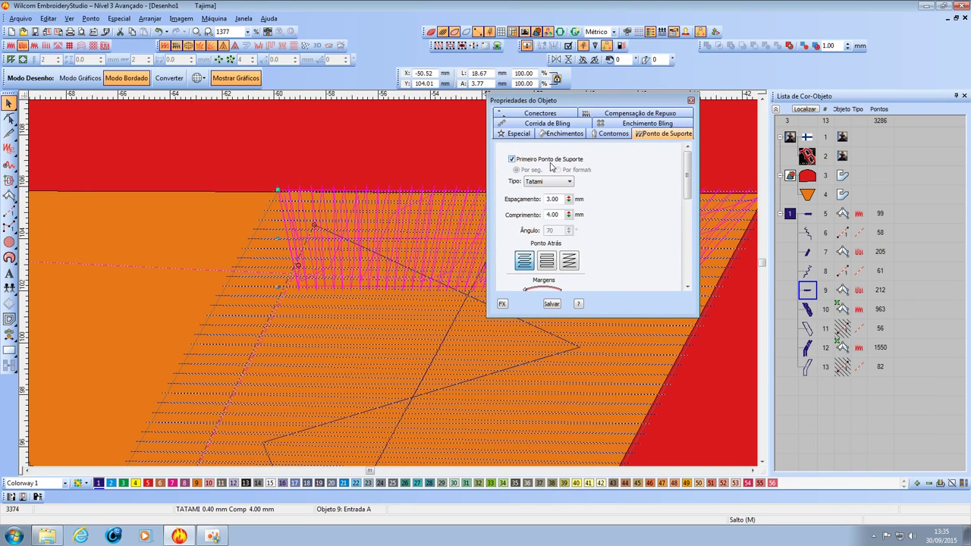
{"action": "left_click", "coordinate": [546, 161]}
{"action": "left_click", "coordinate": [691, 100]}
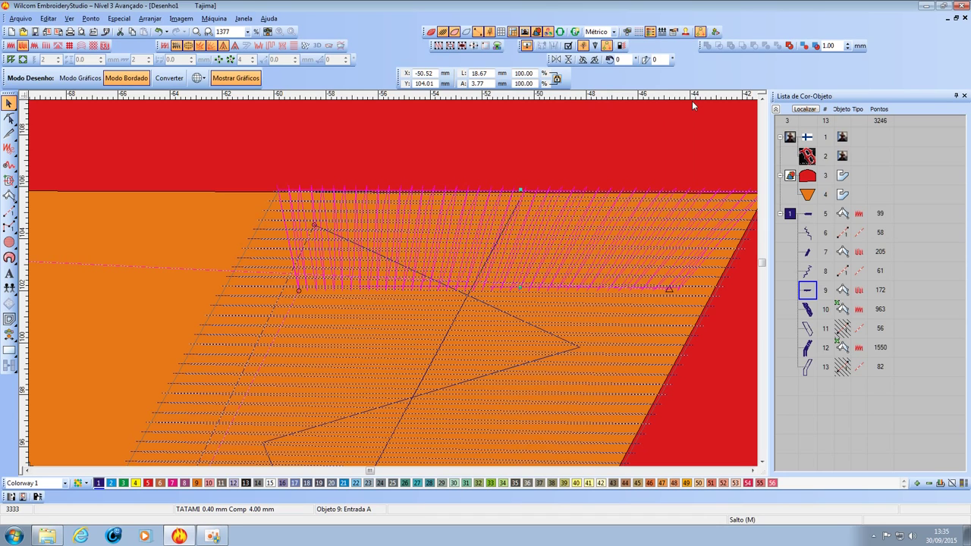
{"action": "left_click", "coordinate": [606, 159]}
{"action": "scroll", "coordinate": [500, 238], "scroll_direction": "down", "scroll_amount": 1}
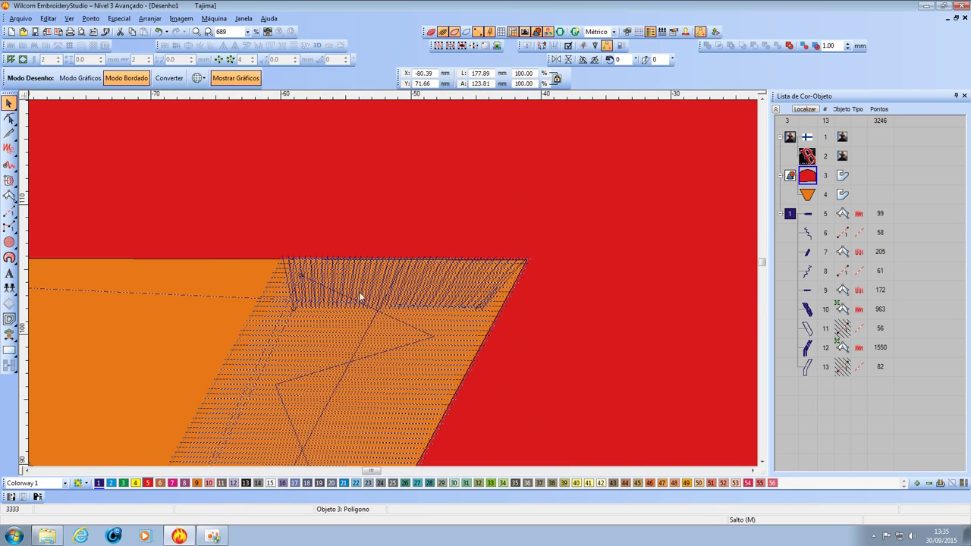
{"action": "scroll", "coordinate": [393, 283], "scroll_direction": "up", "scroll_amount": 1}
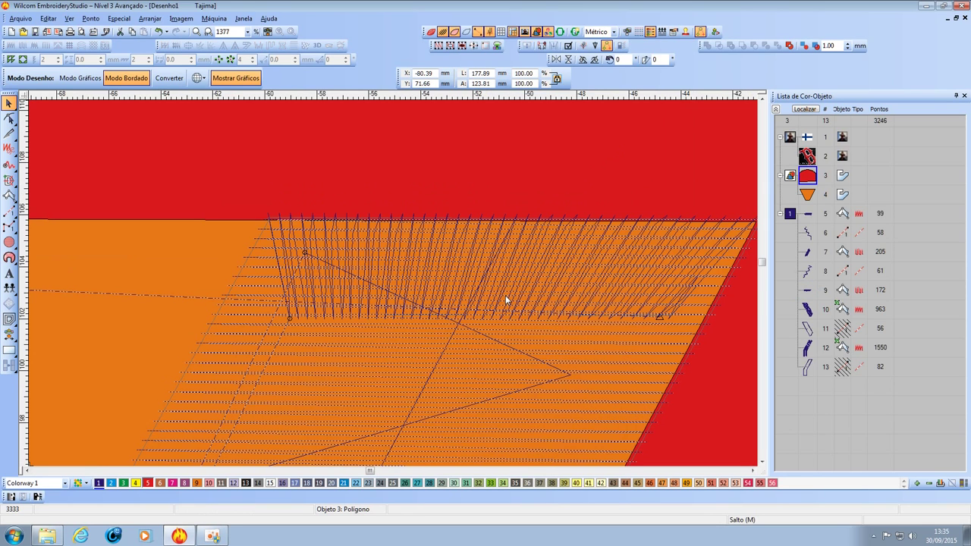
{"action": "scroll", "coordinate": [505, 295], "scroll_direction": "down", "scroll_amount": 3}
{"action": "scroll", "coordinate": [395, 289], "scroll_direction": "up", "scroll_amount": 1}
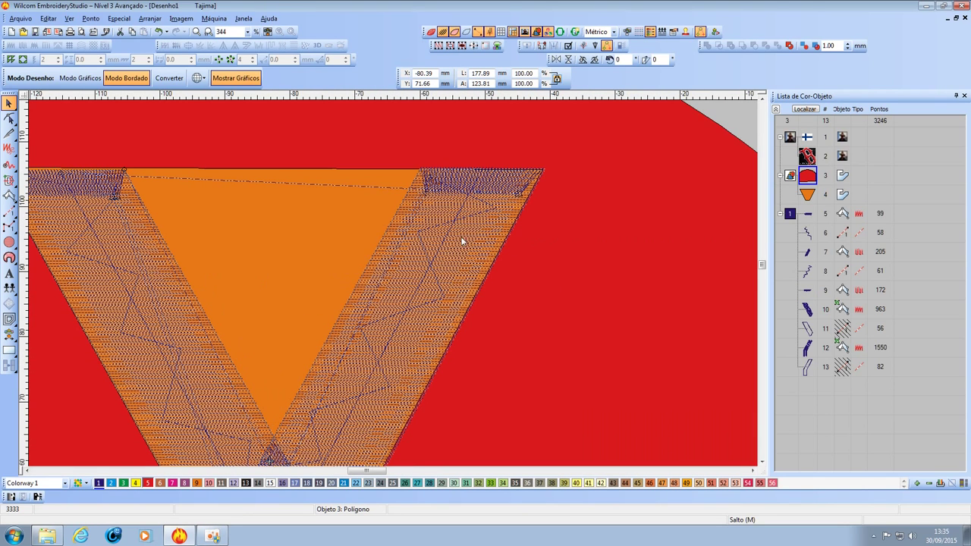
{"action": "scroll", "coordinate": [393, 289], "scroll_direction": "down", "scroll_amount": 2}
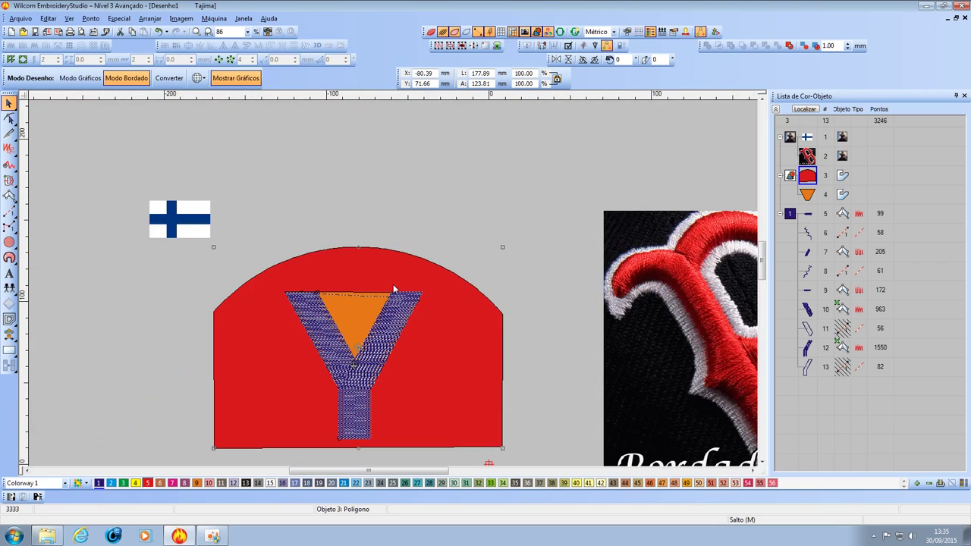
{"action": "scroll", "coordinate": [394, 285], "scroll_direction": "up", "scroll_amount": 2}
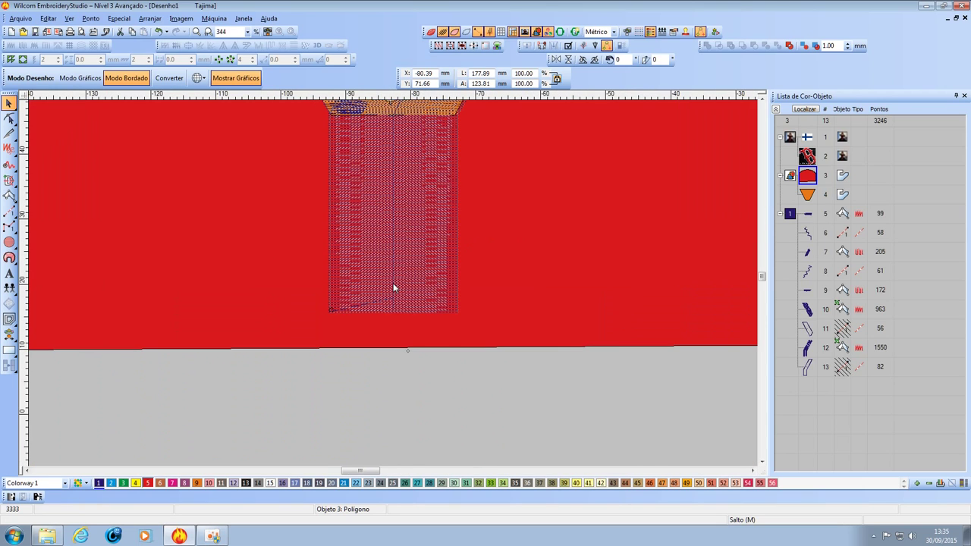
{"action": "scroll", "coordinate": [394, 285], "scroll_direction": "down", "scroll_amount": 1}
{"action": "scroll", "coordinate": [393, 289], "scroll_direction": "down", "scroll_amount": 1}
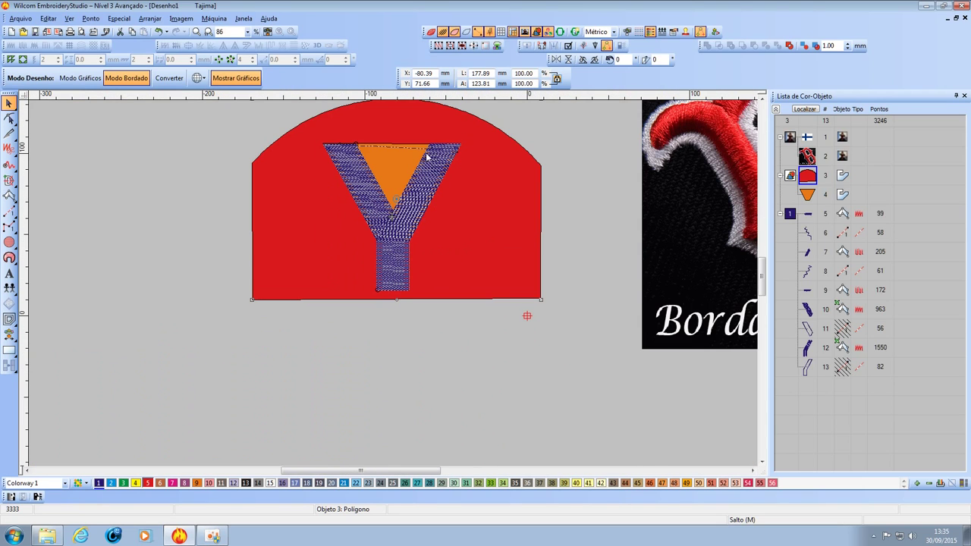
{"action": "scroll", "coordinate": [427, 157], "scroll_direction": "up", "scroll_amount": 1}
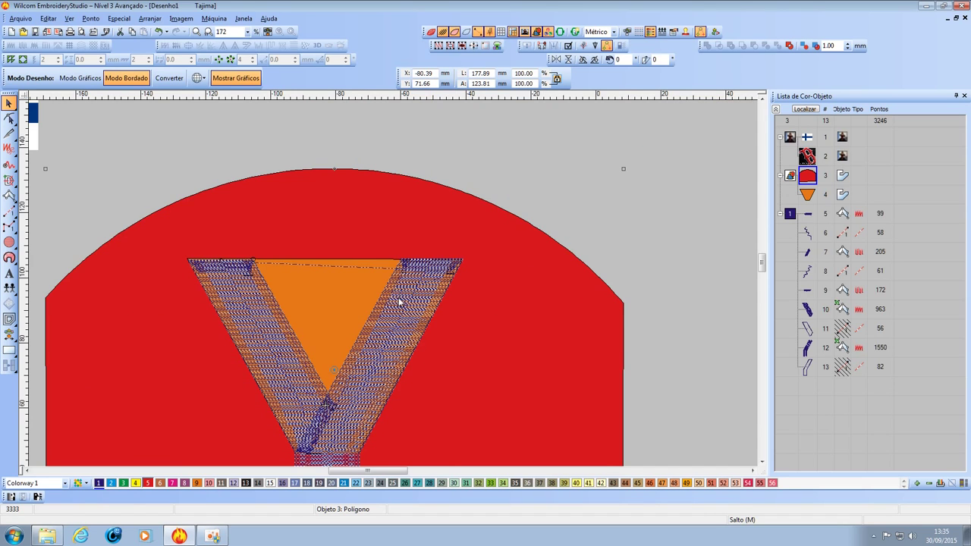
{"action": "scroll", "coordinate": [400, 302], "scroll_direction": "down", "scroll_amount": 1}
{"action": "scroll", "coordinate": [396, 282], "scroll_direction": "up", "scroll_amount": 1}
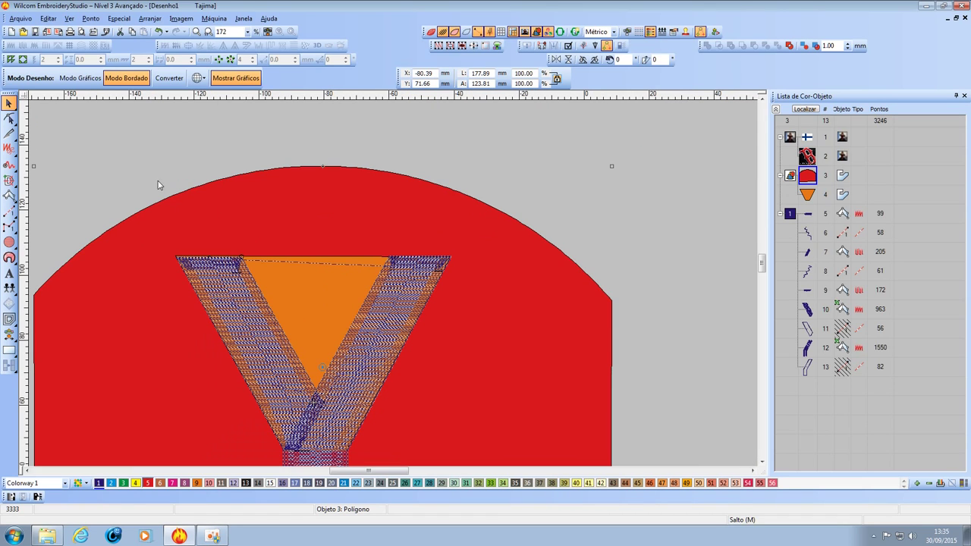
{"action": "left_click", "coordinate": [135, 164]}
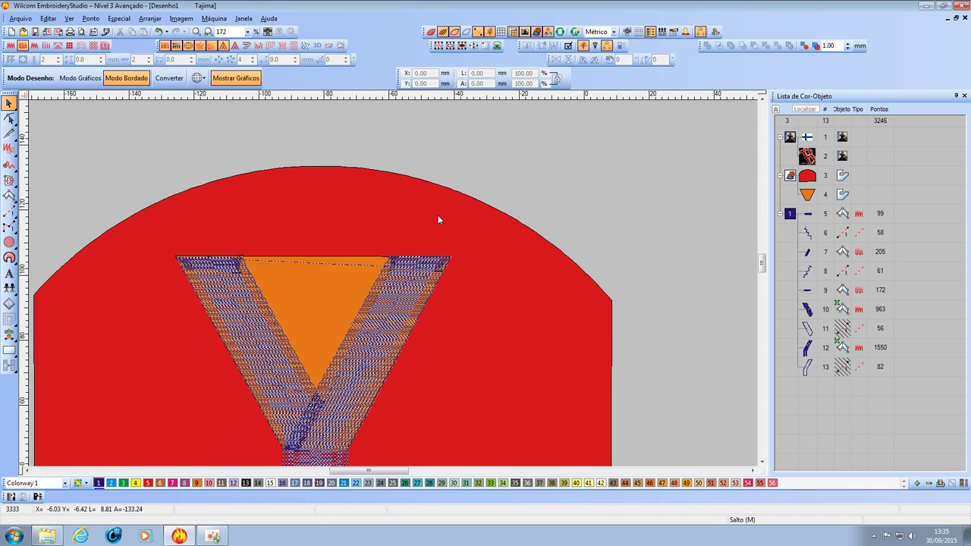
{"action": "scroll", "coordinate": [337, 319], "scroll_direction": "down", "scroll_amount": 1}
{"action": "scroll", "coordinate": [393, 283], "scroll_direction": "up", "scroll_amount": 1}
{"action": "scroll", "coordinate": [393, 283], "scroll_direction": "down", "scroll_amount": 1}
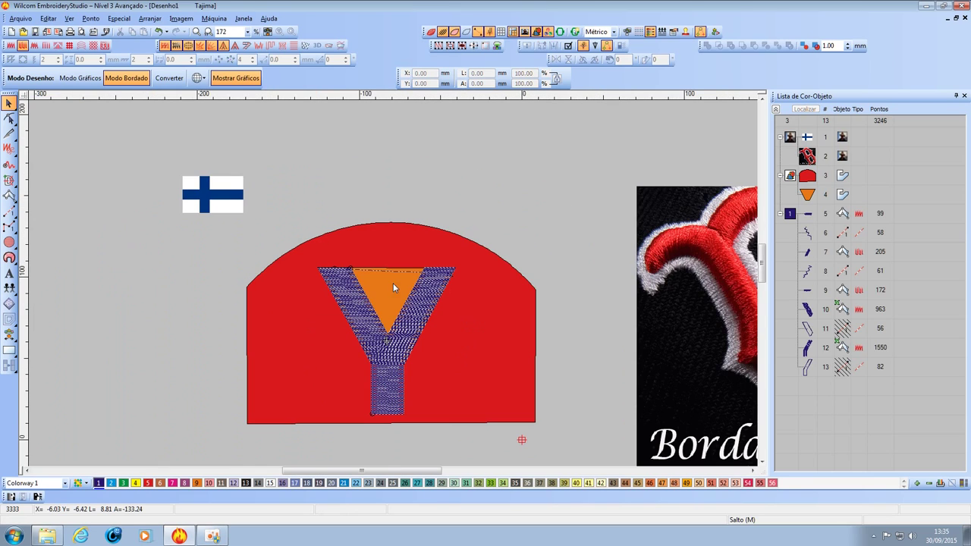
{"action": "scroll", "coordinate": [331, 223], "scroll_direction": "up", "scroll_amount": 1}
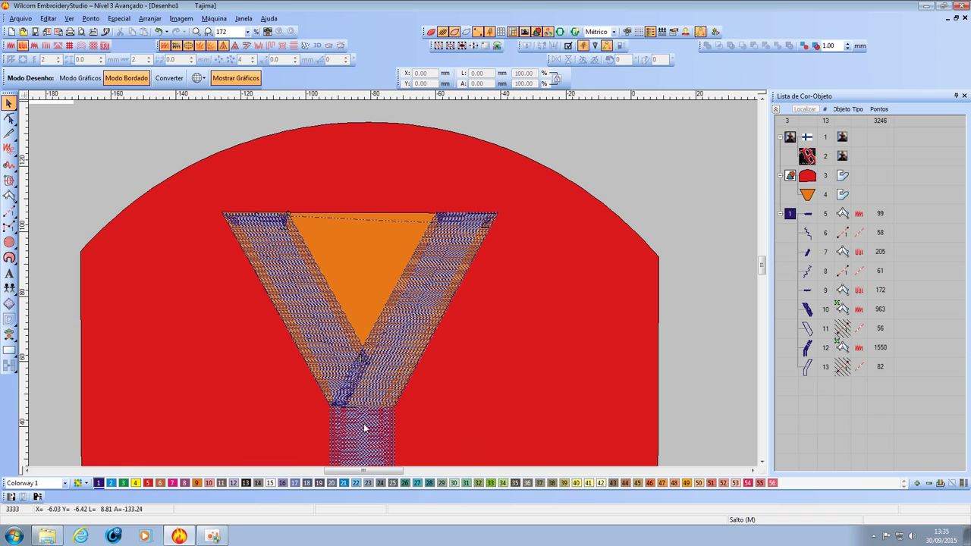
{"action": "scroll", "coordinate": [395, 284], "scroll_direction": "down", "scroll_amount": 1}
{"action": "scroll", "coordinate": [394, 286], "scroll_direction": "up", "scroll_amount": 1}
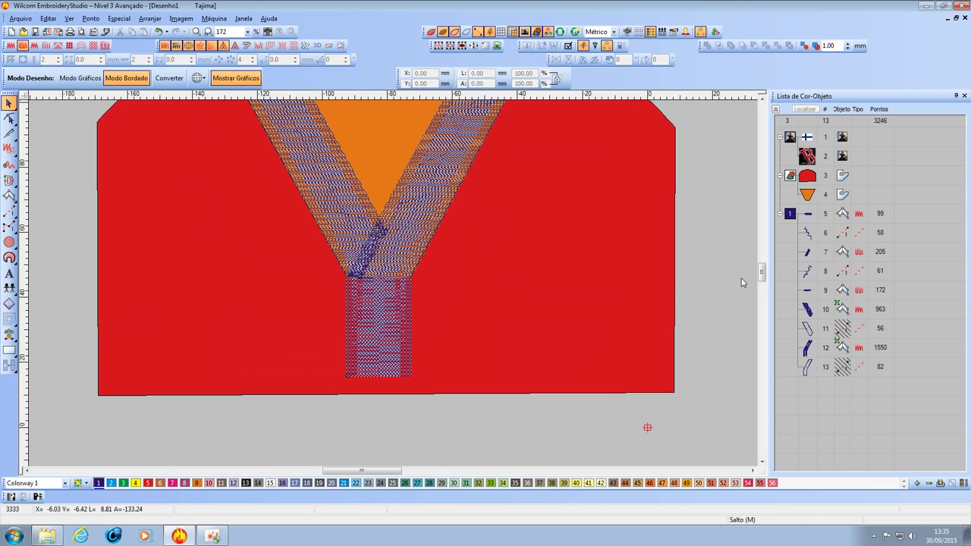
{"action": "scroll", "coordinate": [493, 303], "scroll_direction": "down", "scroll_amount": 1}
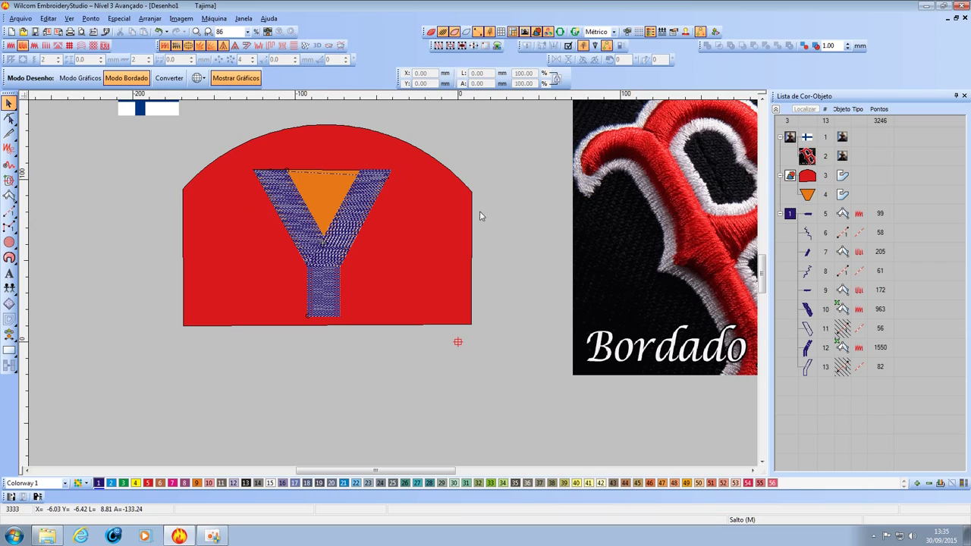
With the Run tool and stitches hidden, start a path at the Y's top-right down the right arm.
{"action": "left_click", "coordinate": [9, 211]}
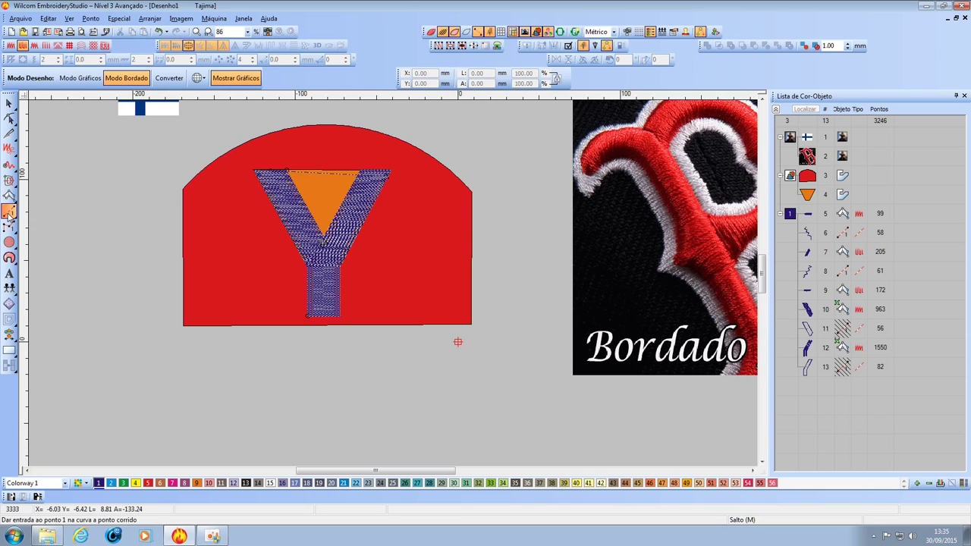
{"action": "left_click", "coordinate": [442, 32]}
{"action": "key", "text": "z"}
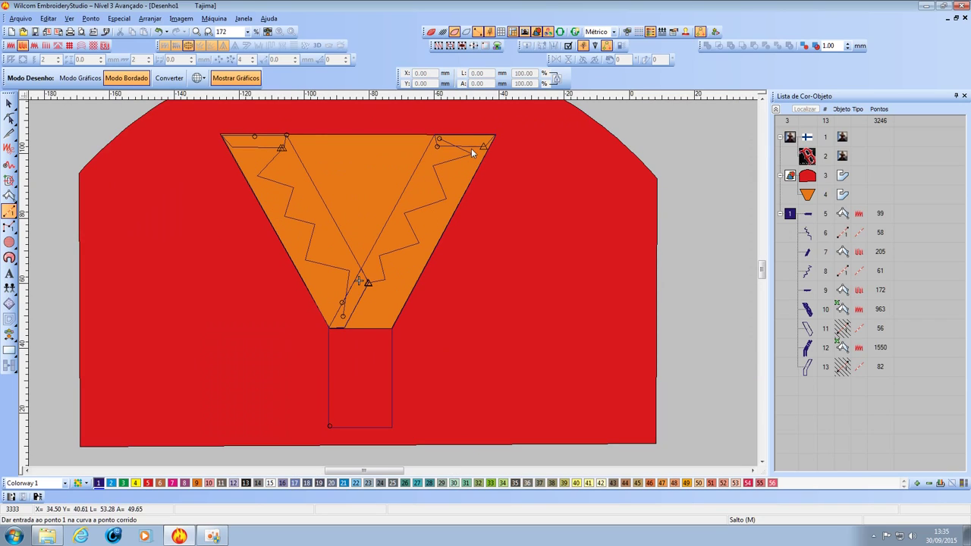
{"action": "left_click", "coordinate": [483, 145]}
{"action": "left_click", "coordinate": [471, 152]}
{"action": "left_click", "coordinate": [417, 187]}
{"action": "left_click", "coordinate": [427, 223]}
Continue the path through the Y's centre to the stem base, finishing 76-stitch object 14.
{"action": "left_click", "coordinate": [380, 311]}
{"action": "left_click", "coordinate": [347, 354]}
{"action": "left_click", "coordinate": [368, 378]}
{"action": "left_click", "coordinate": [361, 424]}
{"action": "key", "text": "Return"}
{"action": "key", "text": "z"}
{"action": "key", "text": "z"}
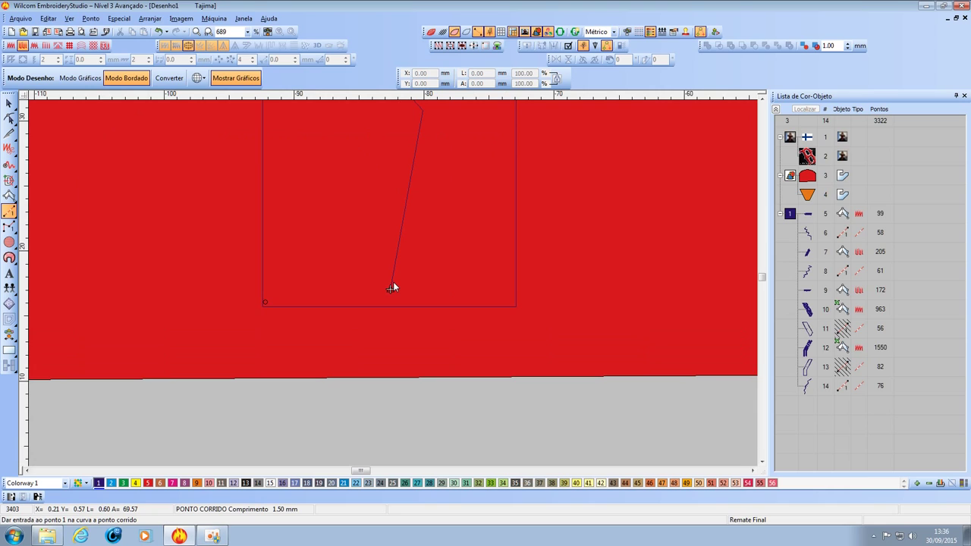
{"action": "key", "text": "shift+z"}
{"action": "key", "text": "shift+z"}
{"action": "key", "text": "shift+z"}
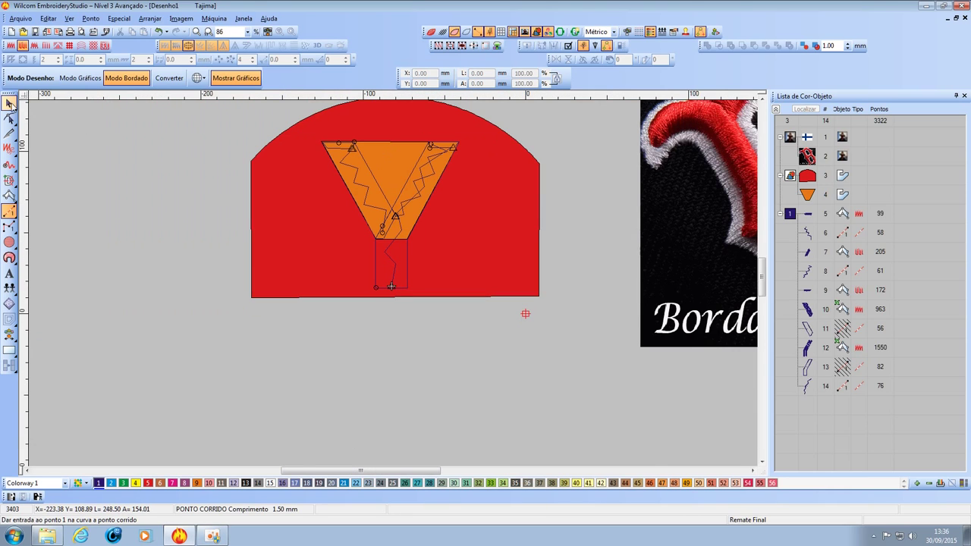
{"action": "left_click", "coordinate": [10, 104]}
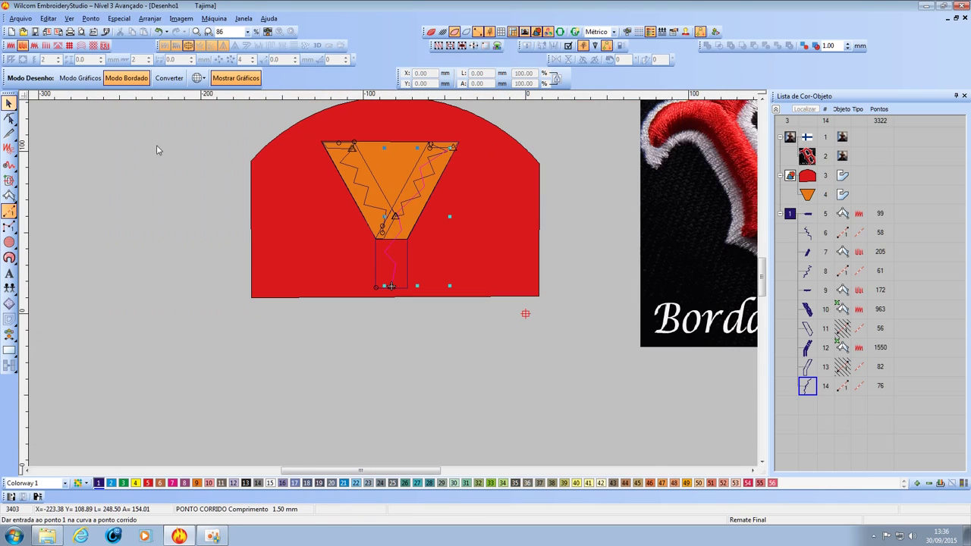
{"action": "left_click", "coordinate": [401, 156]}
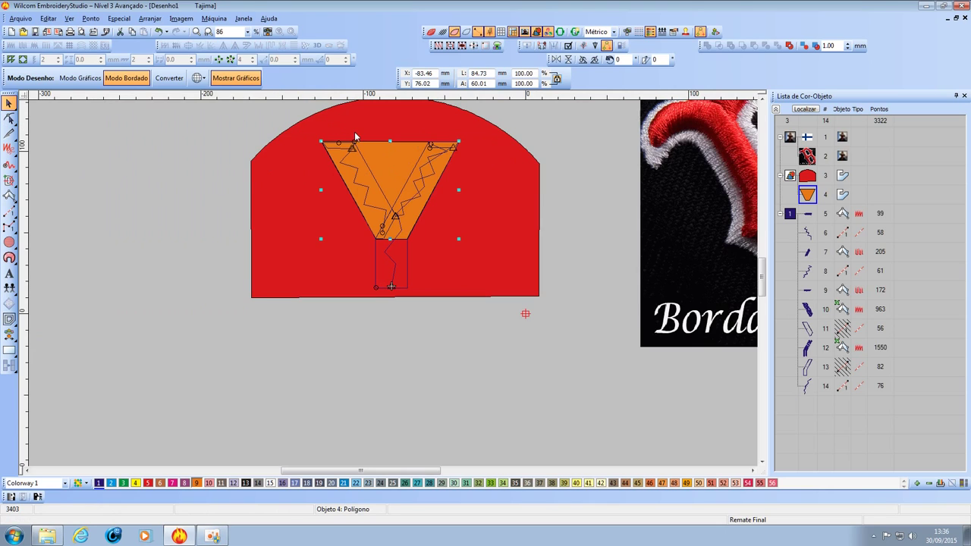
Reshape the orange triangle, pulling its lower points down-left and down-right into corners.
{"action": "key", "text": "z"}
{"action": "key", "text": "z"}
{"action": "key", "text": "z"}
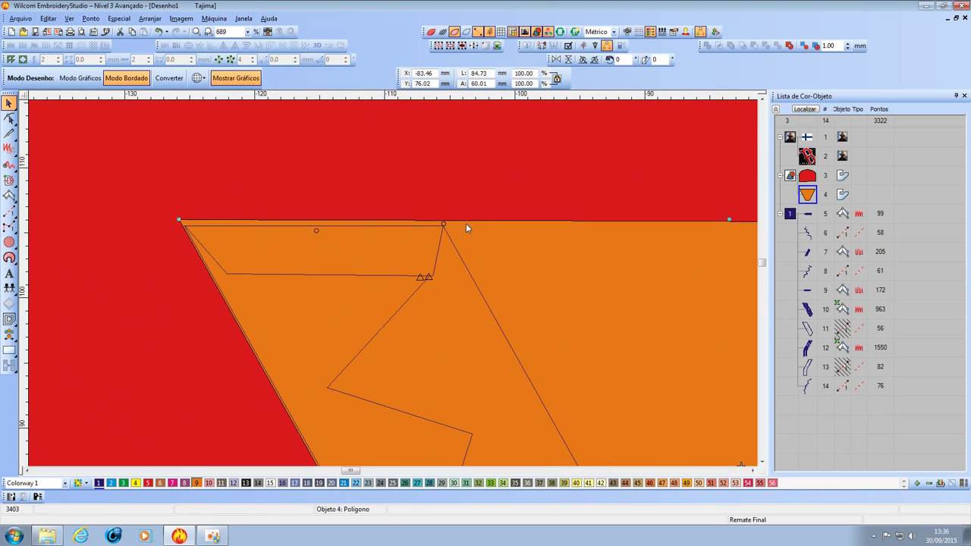
{"action": "key", "text": "shift+z"}
{"action": "key", "text": "shift+z"}
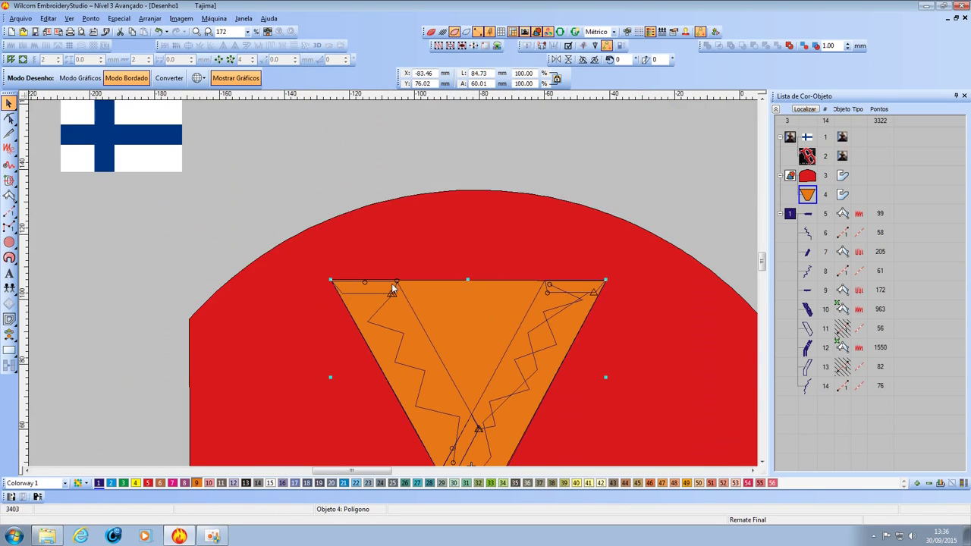
{"action": "left_click", "coordinate": [9, 120]}
{"action": "scroll", "coordinate": [403, 329], "scroll_direction": "down", "scroll_amount": 4}
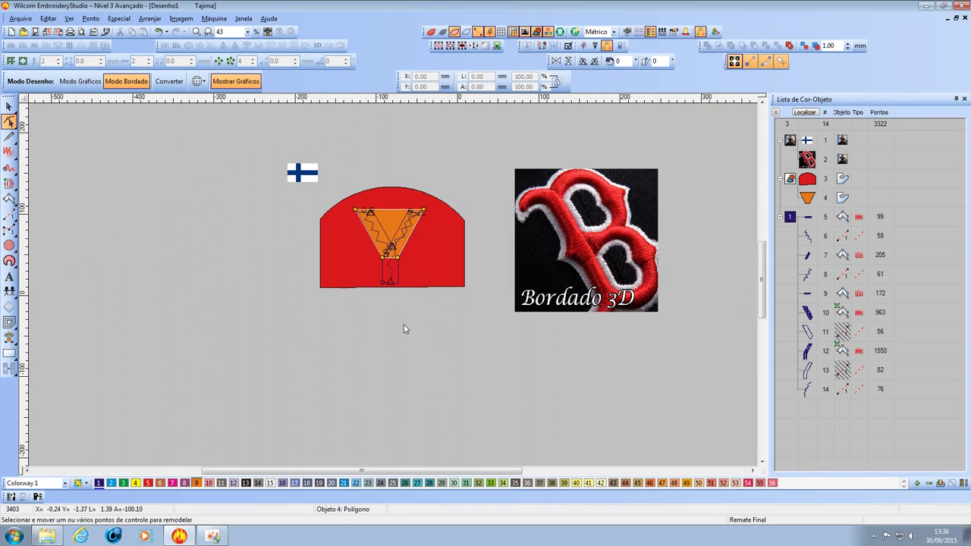
{"action": "scroll", "coordinate": [403, 329], "scroll_direction": "up", "scroll_amount": 5}
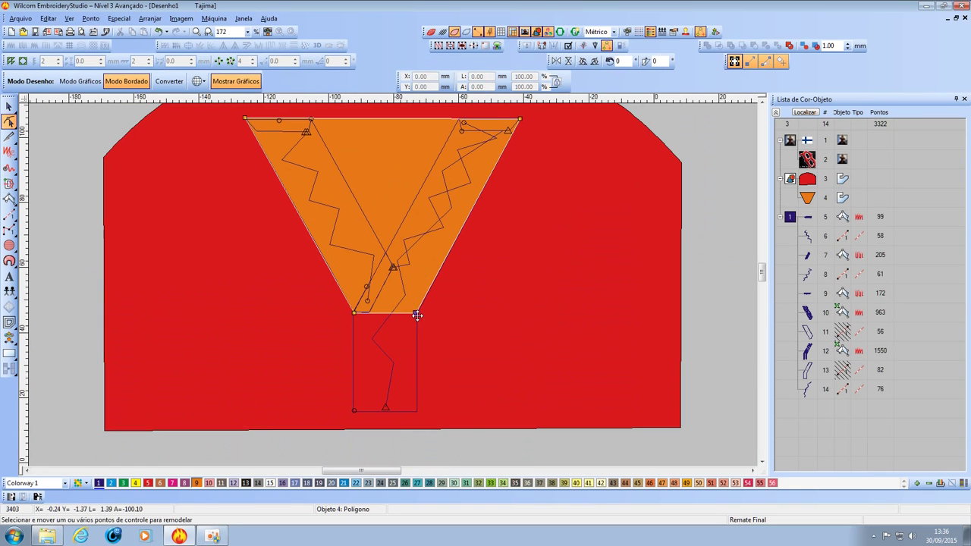
{"action": "left_click_drag", "start_coordinate": [417, 314], "coordinate": [518, 422]}
{"action": "left_click_drag", "start_coordinate": [355, 313], "coordinate": [251, 425]}
Level the orange shape's bottom-left and bottom-right corners along the bottom edge.
{"action": "key", "text": "z"}
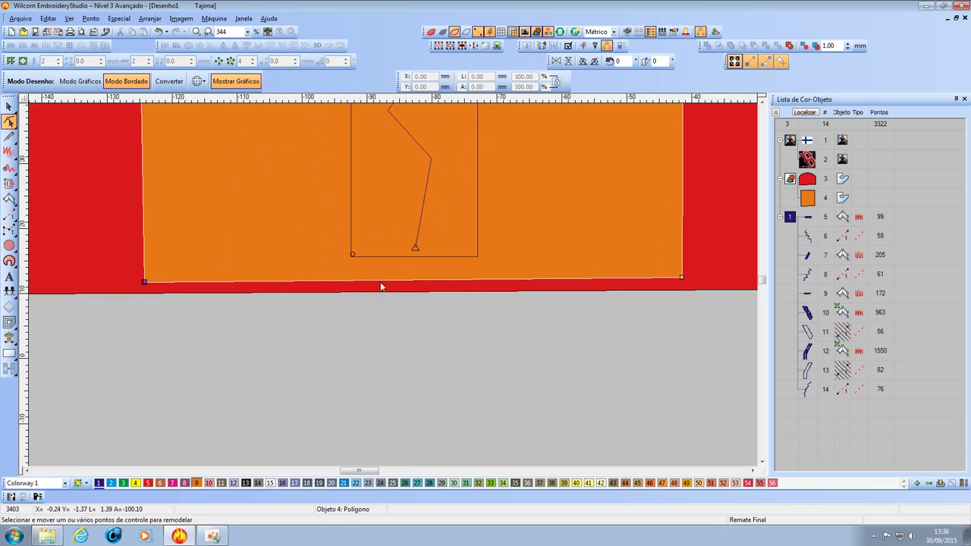
{"action": "mouse_move", "coordinate": [145, 282]}
{"action": "left_mouse_down"}
{"action": "mouse_move", "coordinate": [148, 262]}
{"action": "mouse_move", "coordinate": [148, 290]}
{"action": "left_mouse_up"}
{"action": "key", "text": "shift+z"}
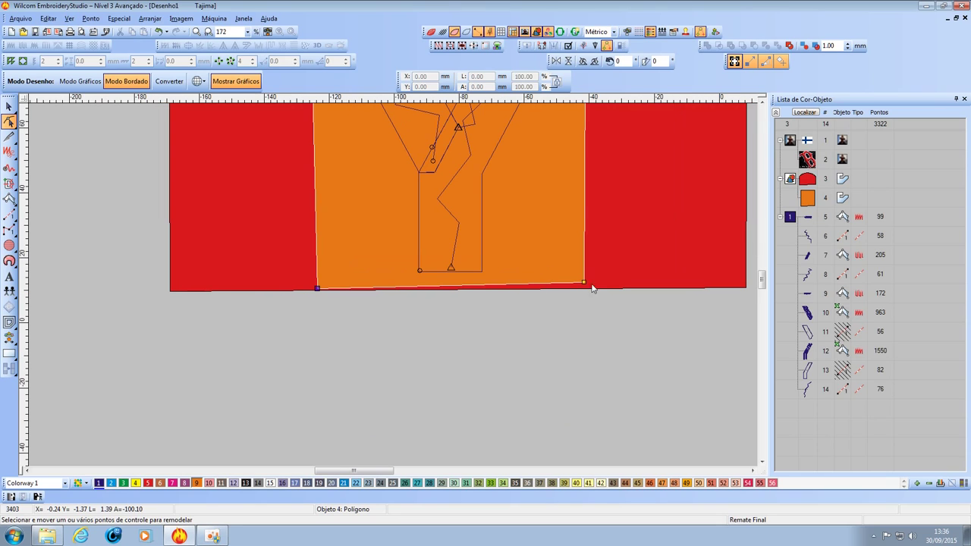
{"action": "left_click_drag", "start_coordinate": [585, 284], "coordinate": [590, 288]}
{"action": "scroll", "coordinate": [336, 223], "scroll_direction": "down", "scroll_amount": 2}
{"action": "scroll", "coordinate": [337, 224], "scroll_direction": "up", "scroll_amount": 3}
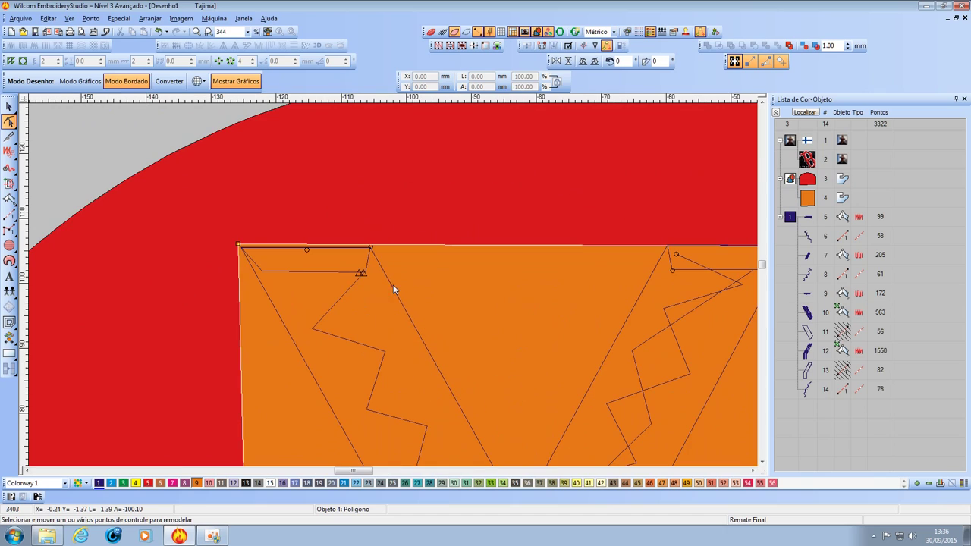
Raise the top corners to the Y's top and widen the bottom corners so the panel frames the Y.
{"action": "left_click_drag", "start_coordinate": [238, 245], "coordinate": [237, 217]}
{"action": "scroll", "coordinate": [559, 294], "scroll_direction": "down", "scroll_amount": 1}
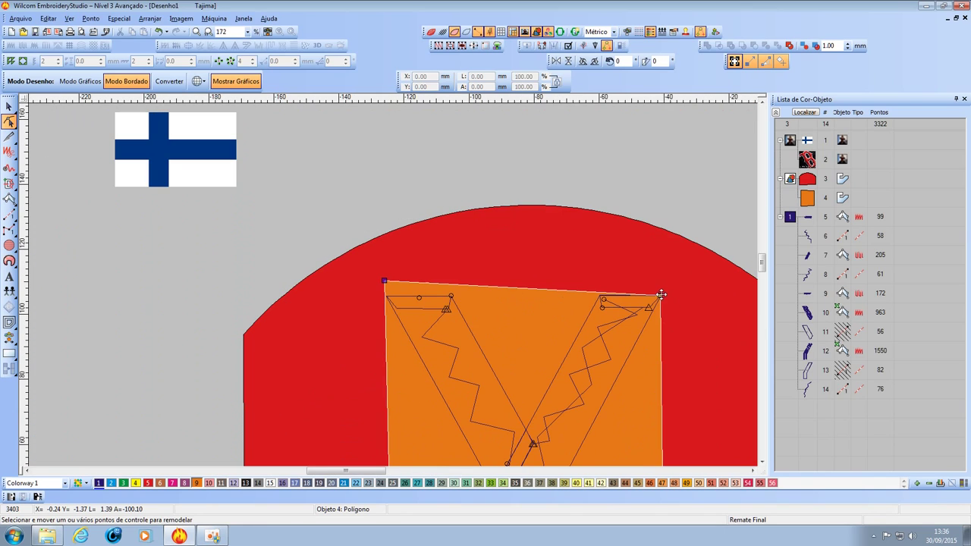
{"action": "left_click_drag", "start_coordinate": [661, 294], "coordinate": [678, 283]}
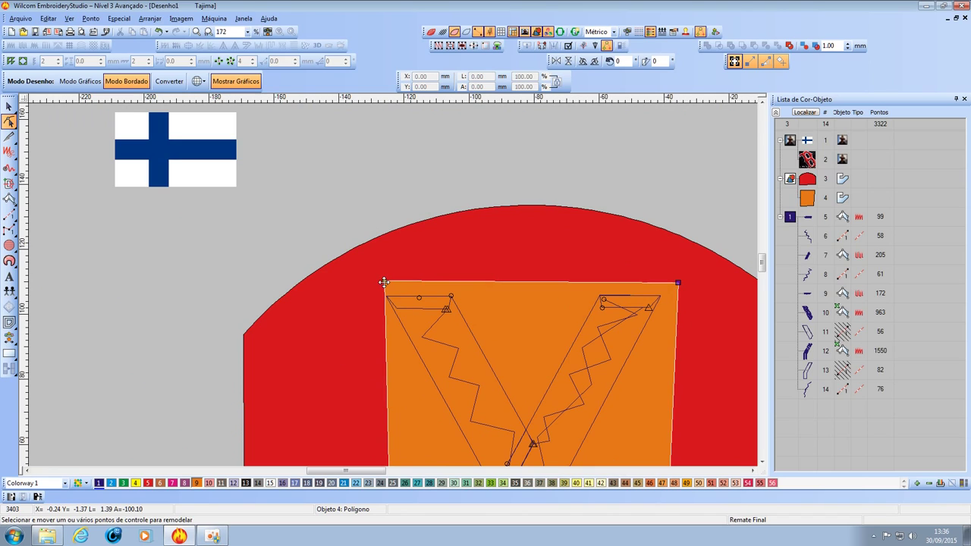
{"action": "left_click", "coordinate": [384, 282]}
{"action": "scroll", "coordinate": [387, 282], "scroll_direction": "down", "scroll_amount": 1}
{"action": "scroll", "coordinate": [418, 398], "scroll_direction": "up", "scroll_amount": 1}
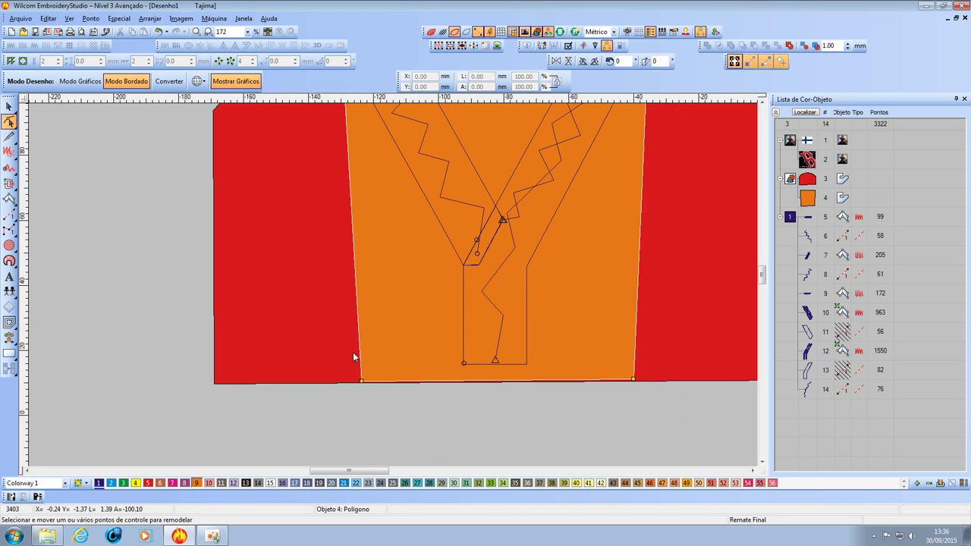
{"action": "left_click_drag", "start_coordinate": [361, 380], "coordinate": [344, 381]}
{"action": "mouse_move", "coordinate": [634, 379]}
{"action": "left_mouse_down"}
{"action": "mouse_move", "coordinate": [667, 383]}
{"action": "mouse_move", "coordinate": [650, 379]}
{"action": "left_mouse_up"}
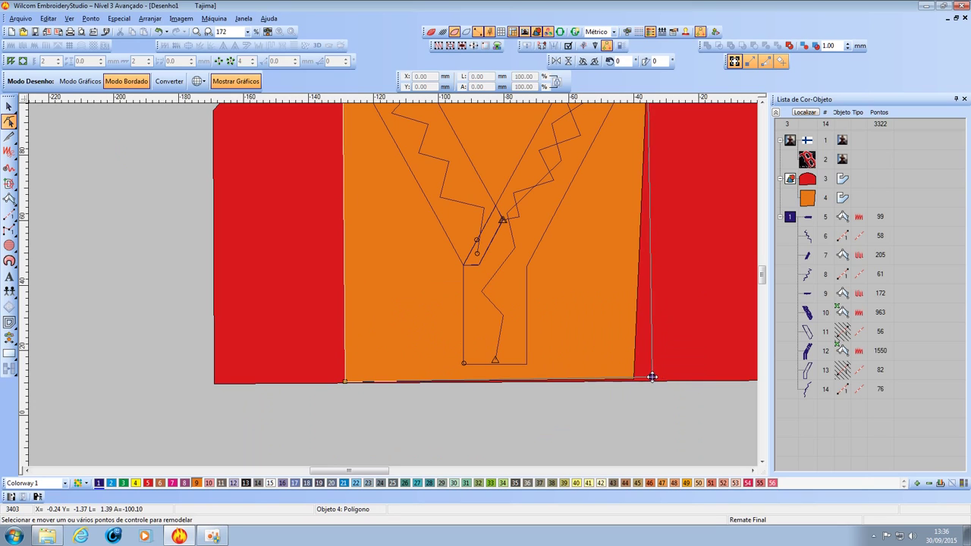
{"action": "scroll", "coordinate": [390, 280], "scroll_direction": "down", "scroll_amount": 3}
{"action": "scroll", "coordinate": [393, 284], "scroll_direction": "up", "scroll_amount": 1}
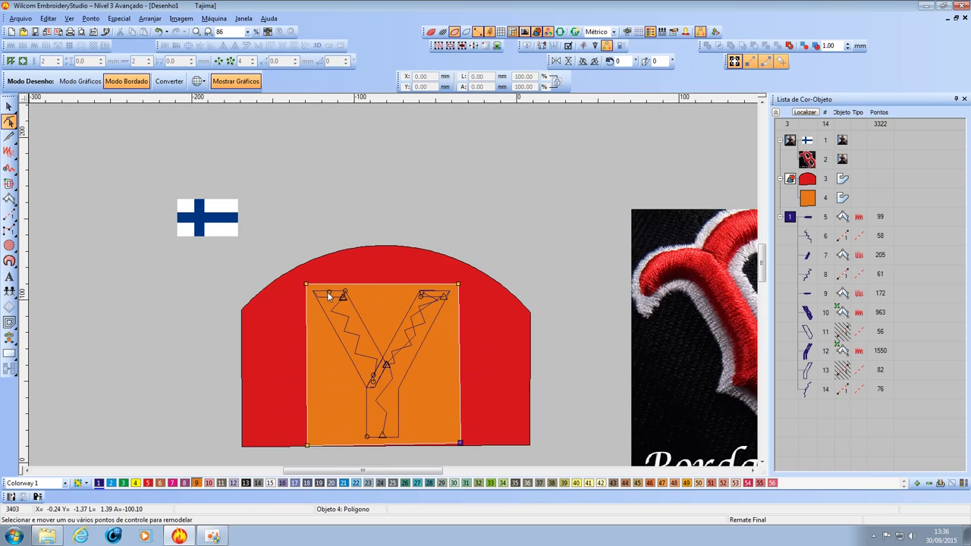
{"action": "scroll", "coordinate": [327, 292], "scroll_direction": "up", "scroll_amount": 2}
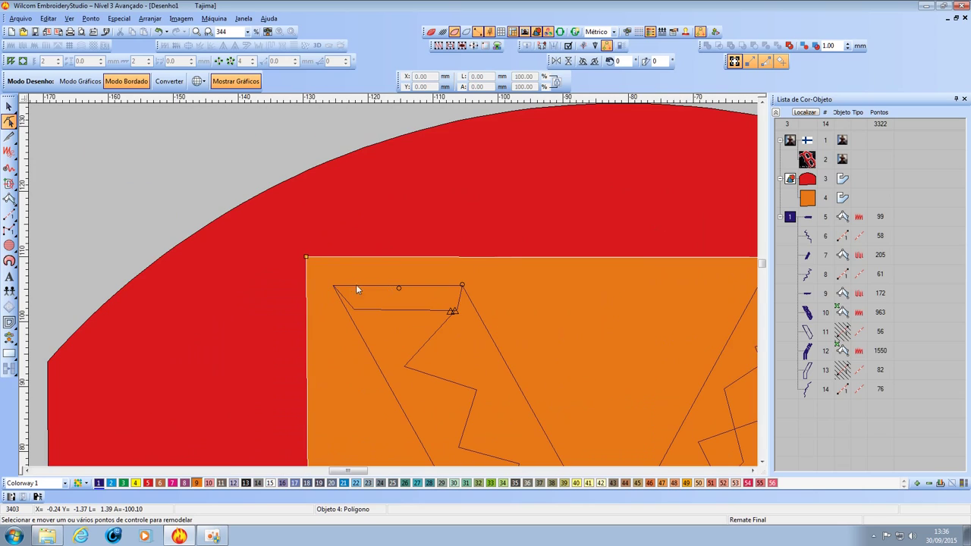
Digitize a four-point tatami foot piece at the base of the Y's stem.
{"action": "left_click", "coordinate": [427, 312]}
{"action": "scroll", "coordinate": [425, 311], "scroll_direction": "down", "scroll_amount": 2}
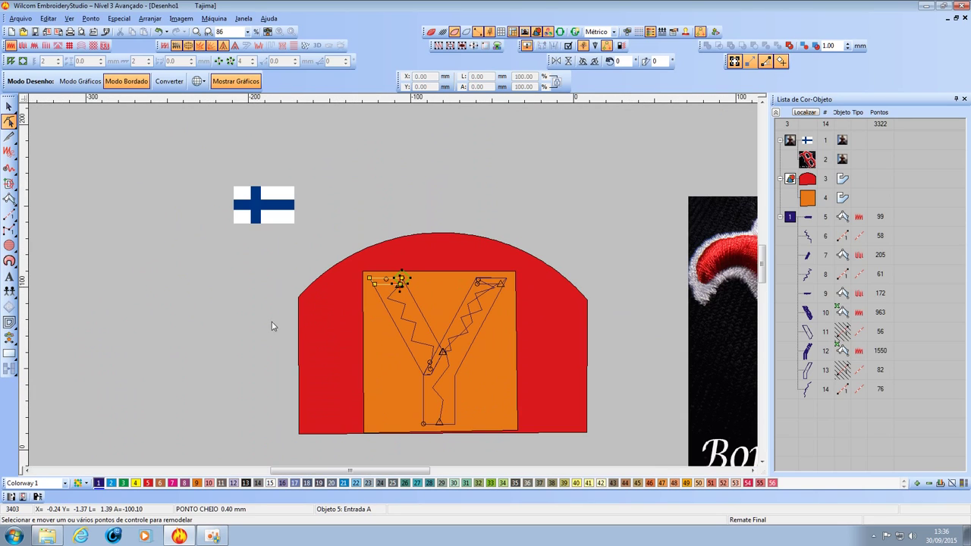
{"action": "left_click", "coordinate": [9, 106]}
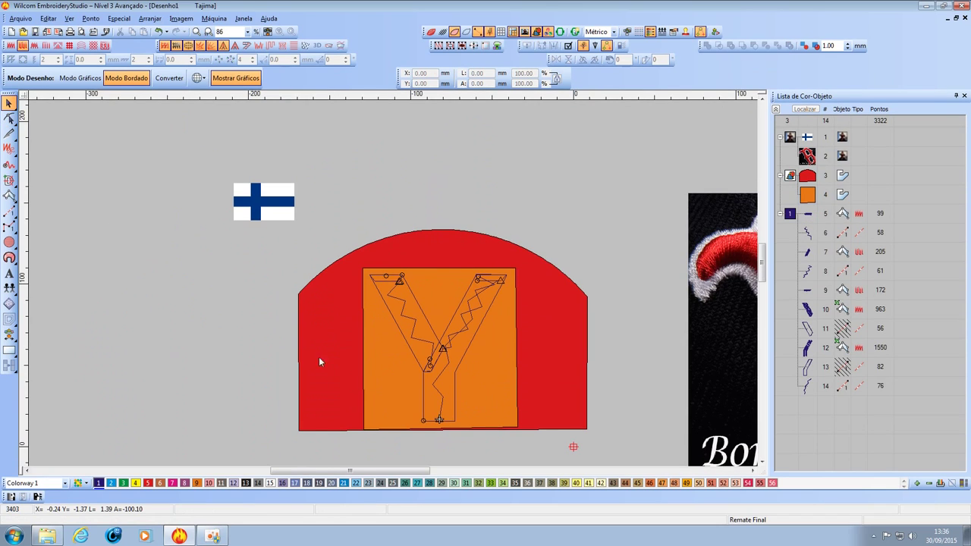
{"action": "scroll", "coordinate": [392, 281], "scroll_direction": "up", "scroll_amount": 3}
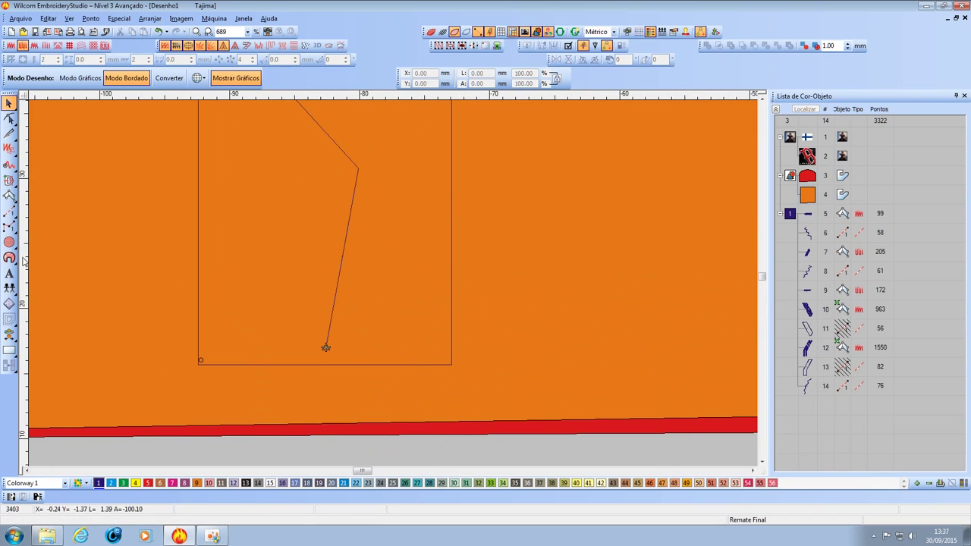
{"action": "left_click", "coordinate": [9, 196]}
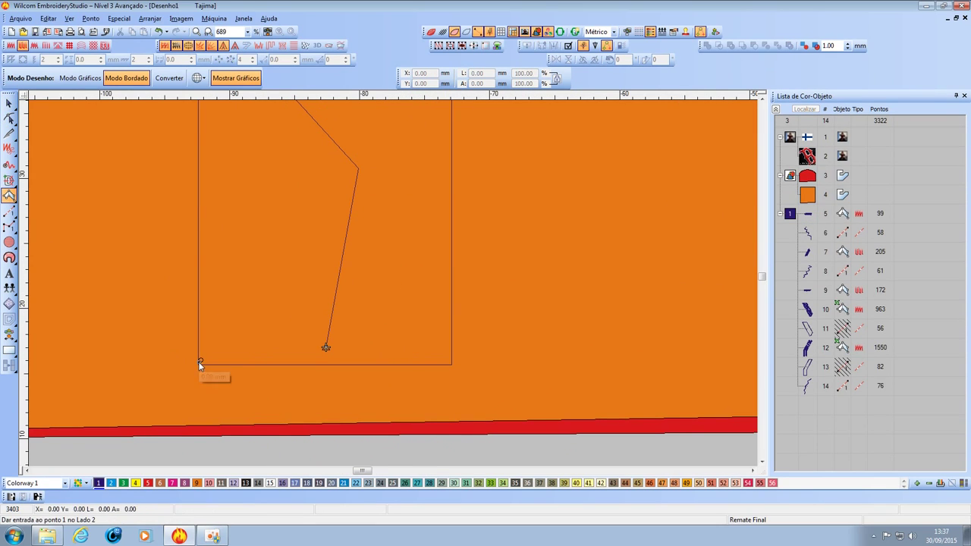
{"action": "left_click", "coordinate": [223, 322]}
{"action": "left_click", "coordinate": [450, 362]}
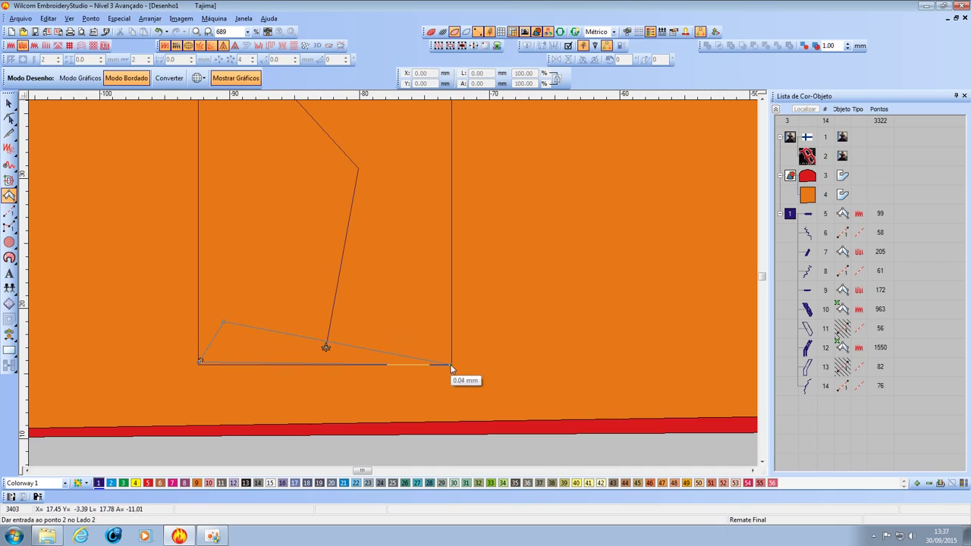
{"action": "left_click", "coordinate": [451, 368]}
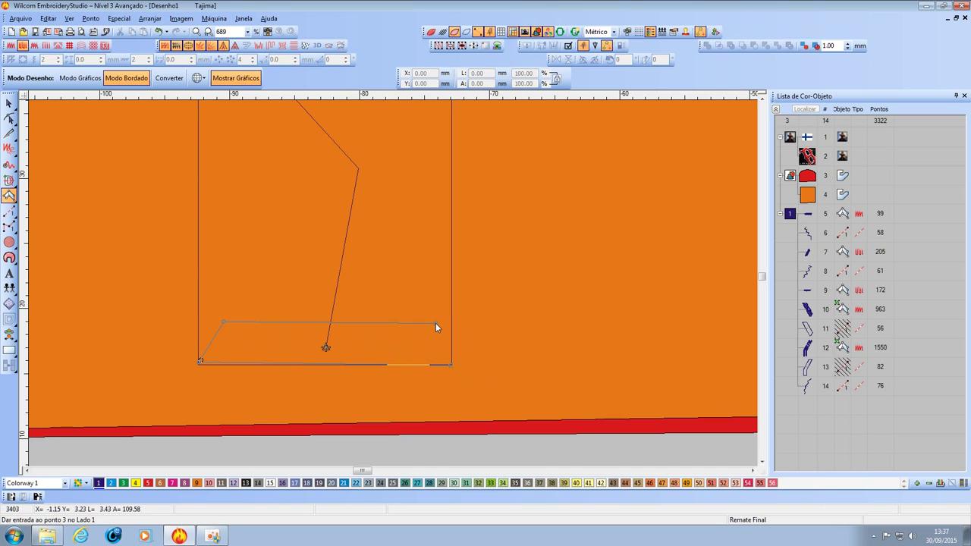
{"action": "left_click", "coordinate": [435, 323]}
{"action": "key", "text": "Return"}
{"action": "left_click", "coordinate": [9, 102]}
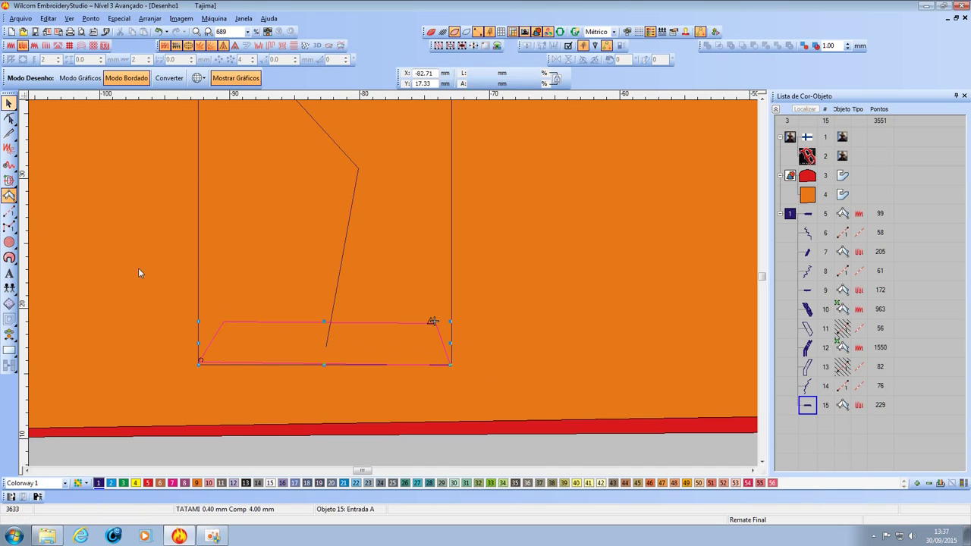
Drag the orange foam's lower-right node down onto the red backing's bottom edge.
{"action": "left_click", "coordinate": [249, 392]}
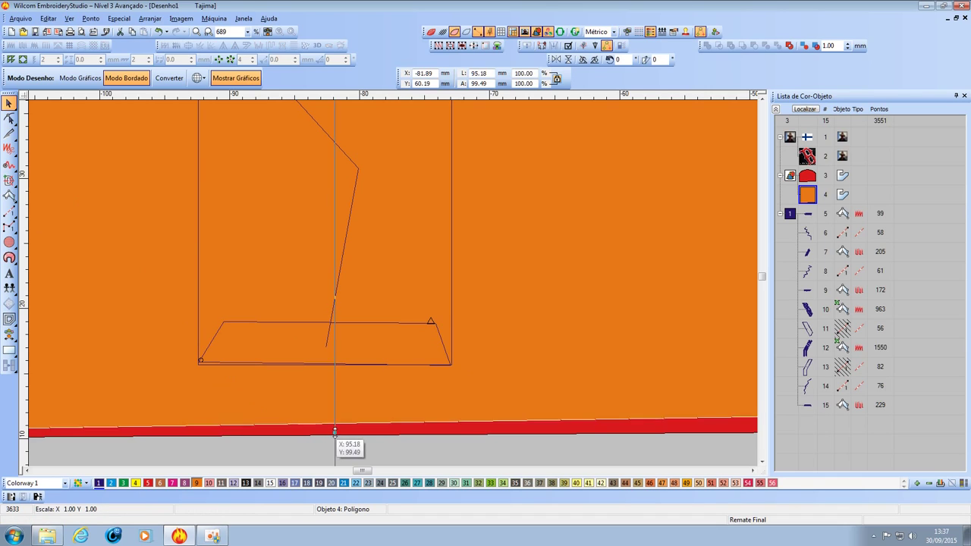
{"action": "mouse_move", "coordinate": [334, 432]}
{"action": "left_mouse_down"}
{"action": "mouse_move", "coordinate": [334, 362]}
{"action": "mouse_move", "coordinate": [331, 431]}
{"action": "left_mouse_up"}
{"action": "key", "text": "shift+z"}
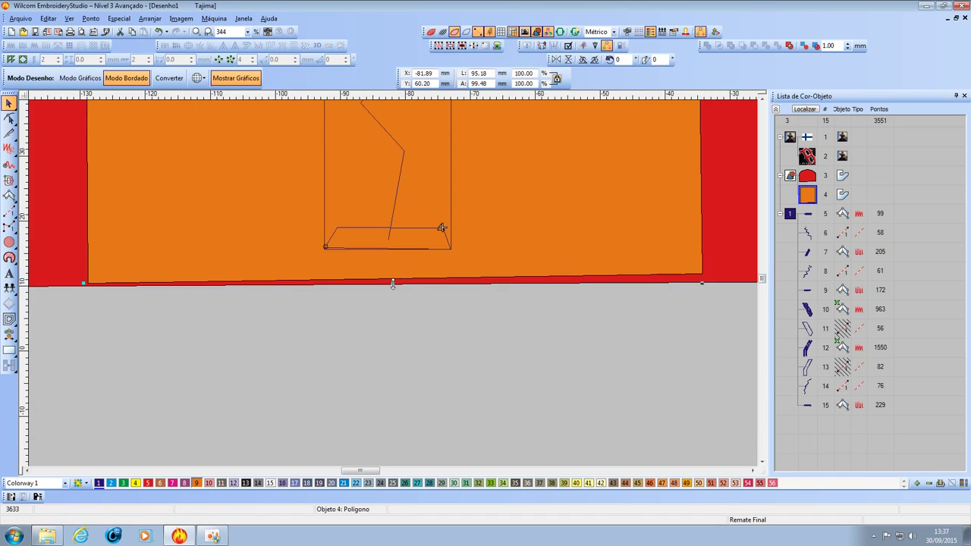
{"action": "key", "text": "h"}
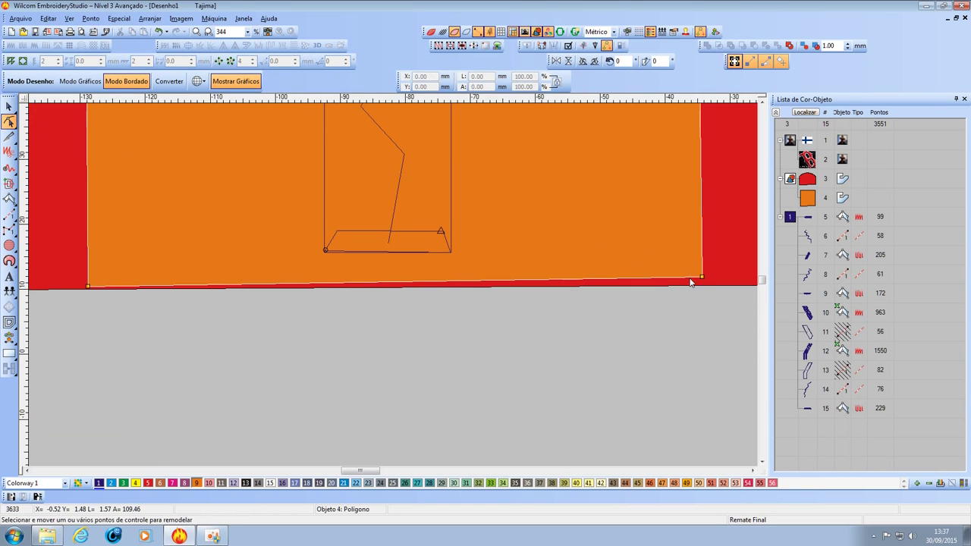
{"action": "left_click_drag", "start_coordinate": [701, 278], "coordinate": [702, 282]}
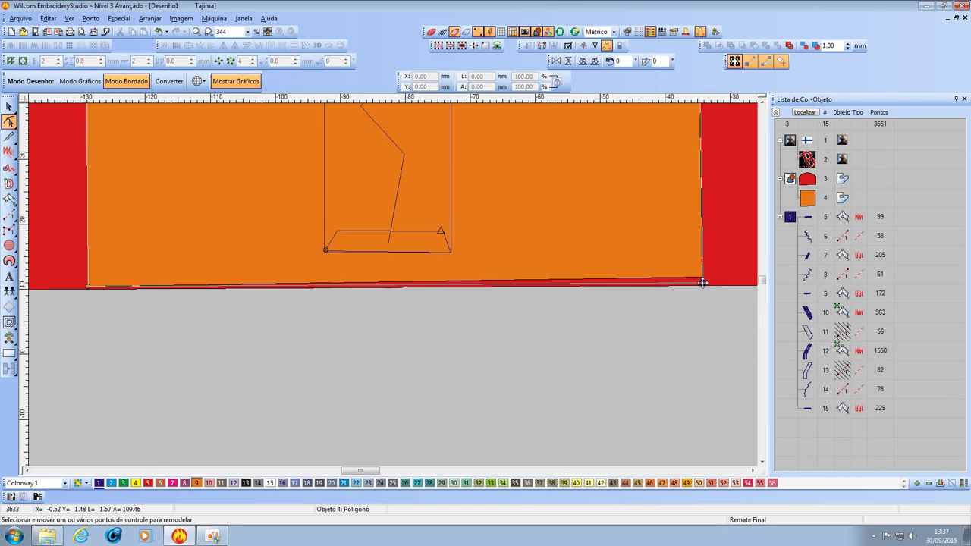
{"action": "scroll", "coordinate": [352, 261], "scroll_direction": "down", "scroll_amount": 2}
{"action": "scroll", "coordinate": [393, 284], "scroll_direction": "up", "scroll_amount": 1}
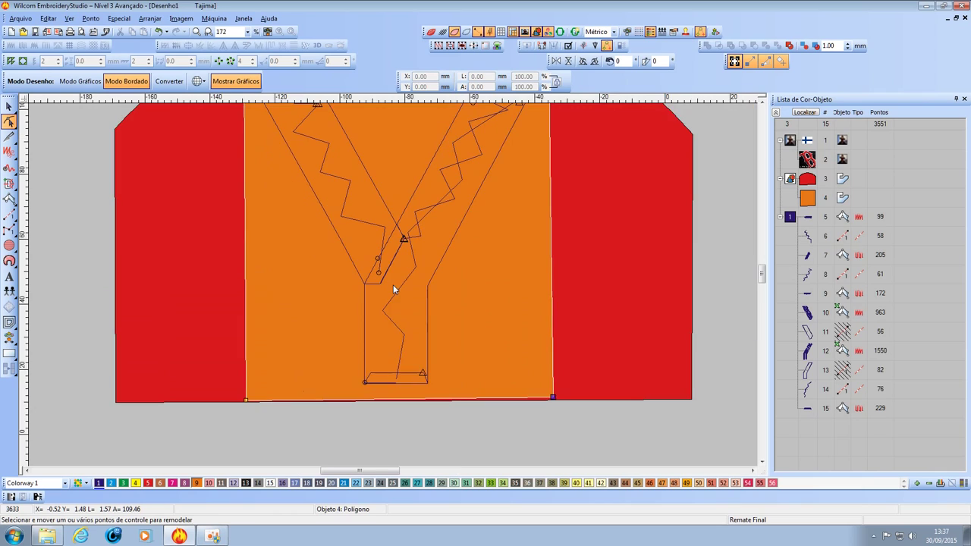
{"action": "scroll", "coordinate": [393, 284], "scroll_direction": "down", "scroll_amount": 1}
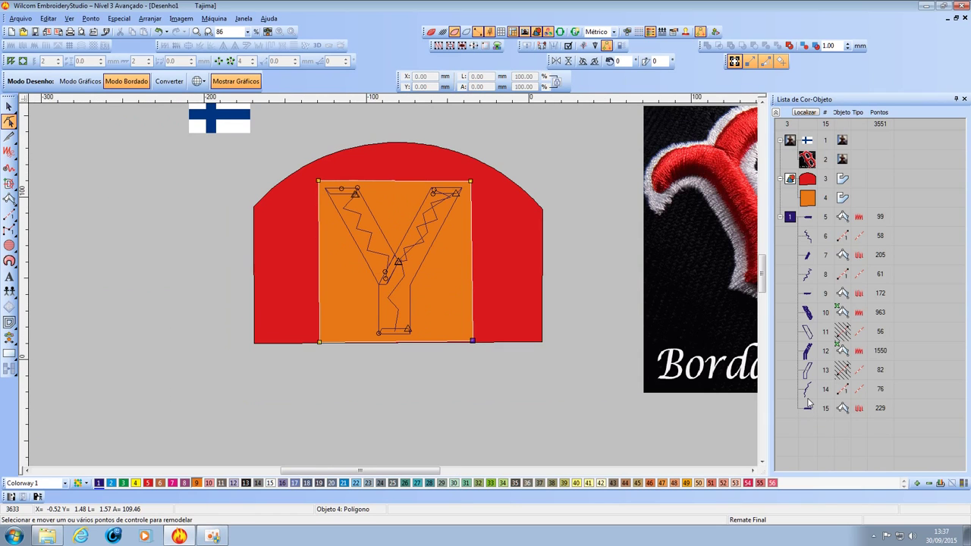
{"action": "left_click", "coordinate": [807, 389]}
{"action": "left_click", "coordinate": [807, 406], "text": "shift"}
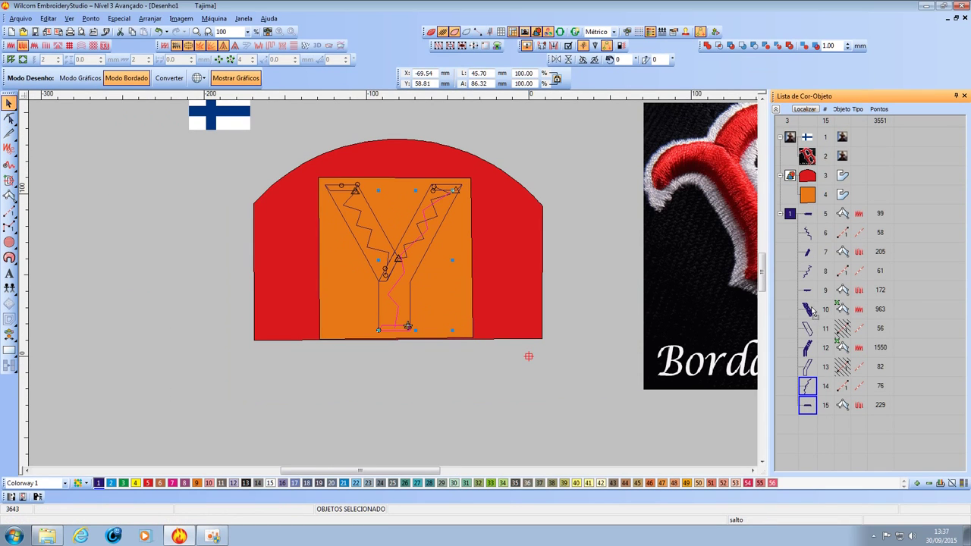
Move the newest Y objects 14 and 15 up to position 10 in the Color-Object list.
{"action": "left_click_drag", "start_coordinate": [810, 311], "coordinate": [809, 311]}
{"action": "left_click", "coordinate": [444, 339]}
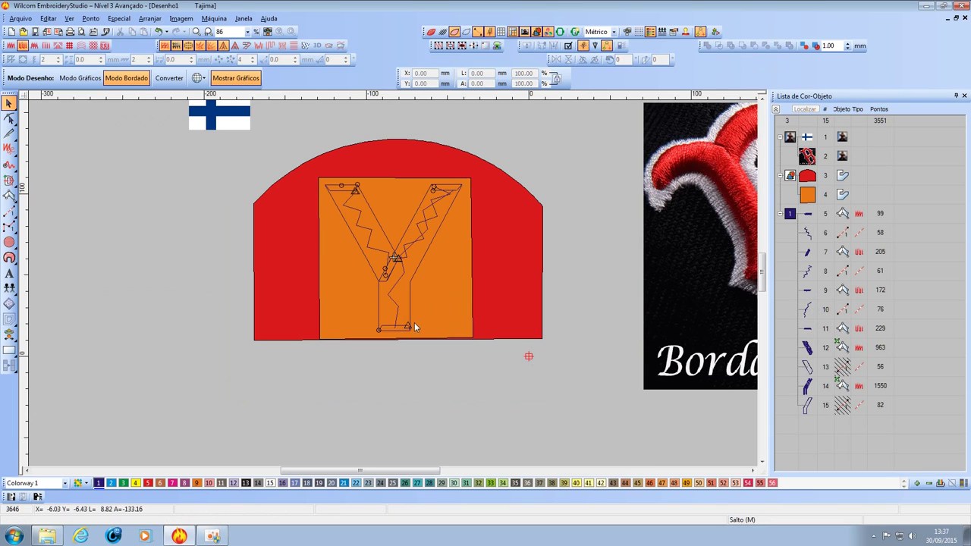
{"action": "scroll", "coordinate": [393, 284], "scroll_direction": "up", "scroll_amount": 2}
{"action": "scroll", "coordinate": [386, 273], "scroll_direction": "down", "scroll_amount": 3}
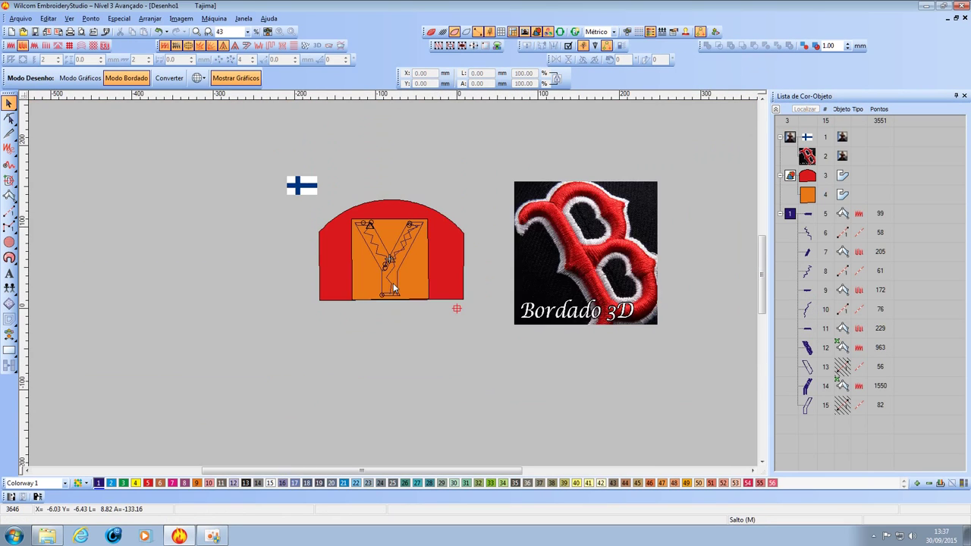
{"action": "scroll", "coordinate": [393, 285], "scroll_direction": "up", "scroll_amount": 1}
{"action": "scroll", "coordinate": [393, 287], "scroll_direction": "up", "scroll_amount": 1}
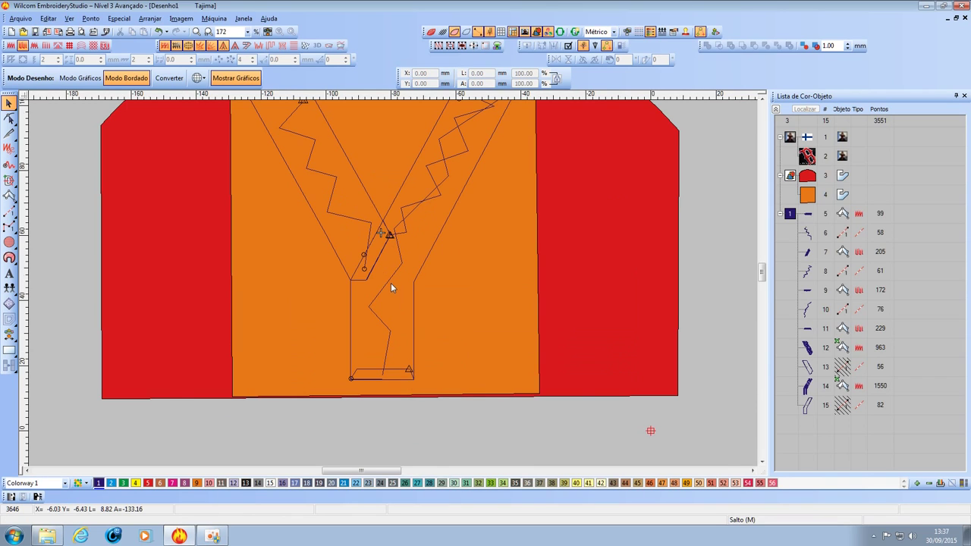
{"action": "scroll", "coordinate": [391, 287], "scroll_direction": "down", "scroll_amount": 1}
{"action": "scroll", "coordinate": [365, 212], "scroll_direction": "up", "scroll_amount": 1}
{"action": "scroll", "coordinate": [347, 287], "scroll_direction": "down", "scroll_amount": 1}
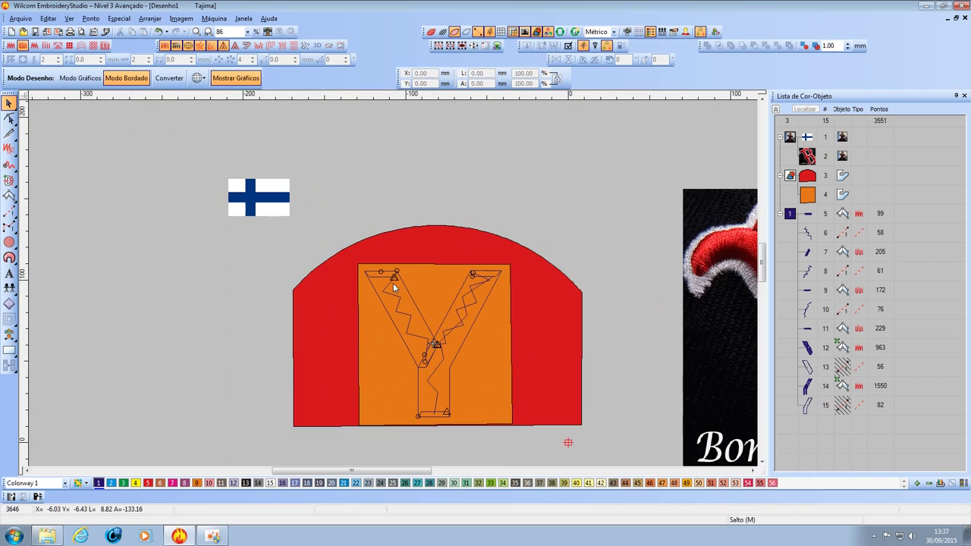
{"action": "scroll", "coordinate": [436, 347], "scroll_direction": "up", "scroll_amount": 1}
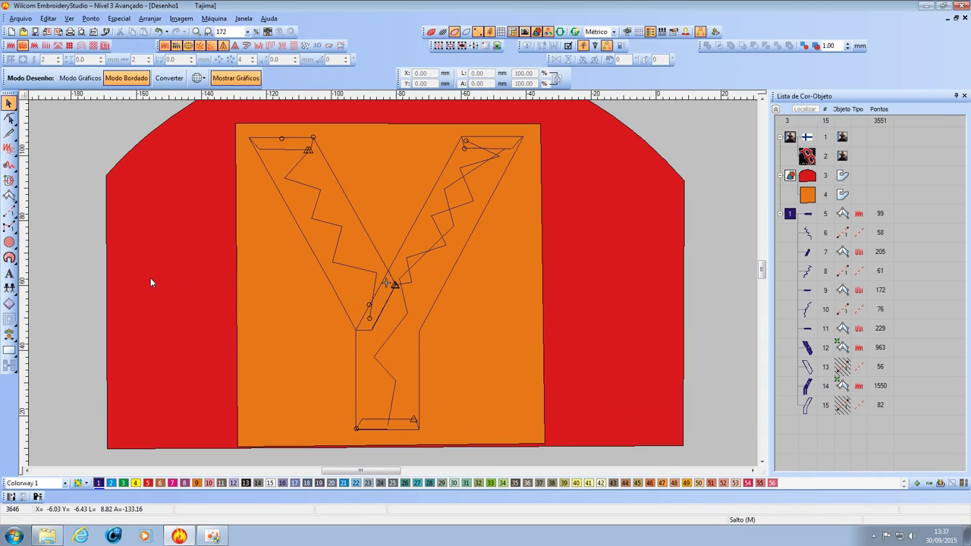
Open the cap reference photo images.jpg from the 3d folder in Photo Viewer.
{"action": "left_click", "coordinate": [47, 536]}
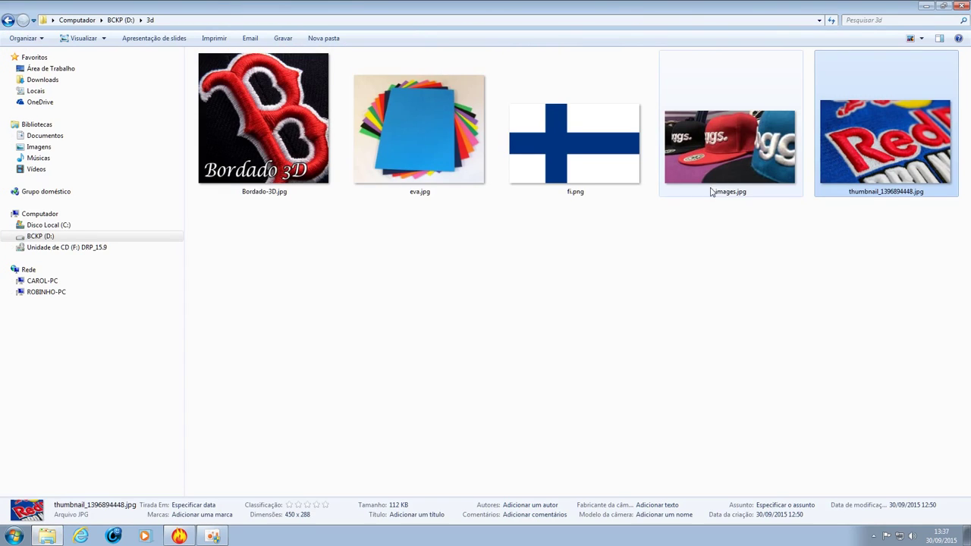
{"action": "left_click", "coordinate": [729, 158]}
{"action": "double_click", "coordinate": [729, 157]}
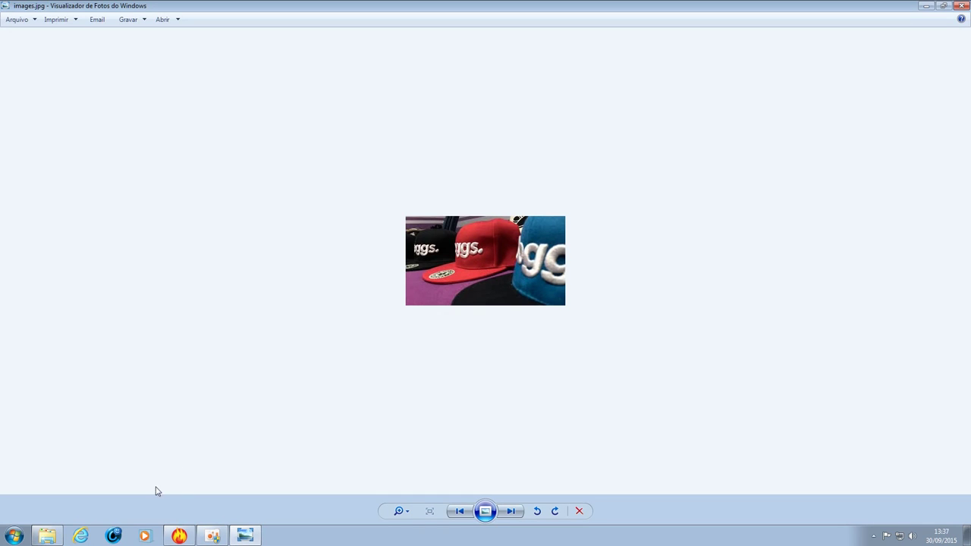
Zoom in on thumbnail_1396894448.jpg's raised lettering, then close Photo Viewer and return to Wilcom.
{"action": "left_click", "coordinate": [47, 536]}
{"action": "double_click", "coordinate": [883, 164]}
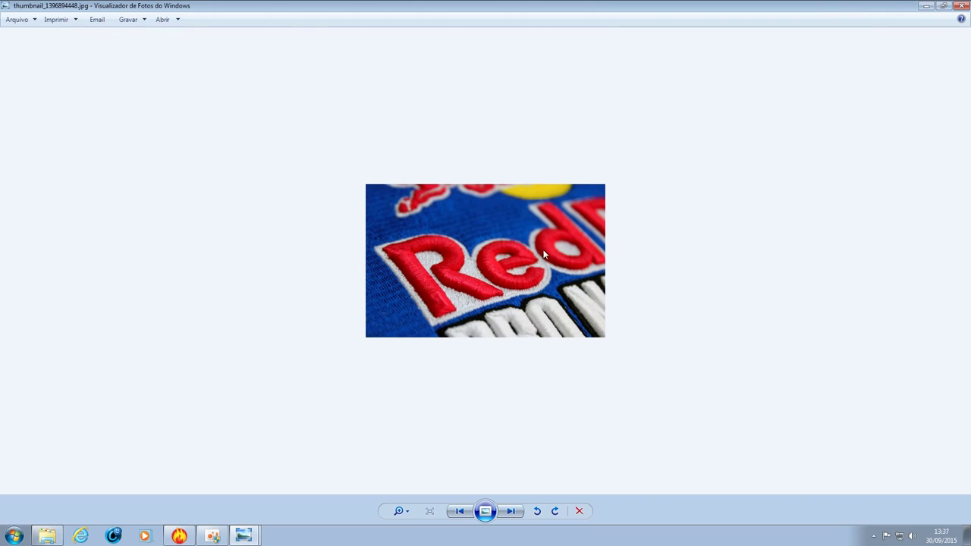
{"action": "scroll", "coordinate": [445, 314], "scroll_direction": "up", "scroll_amount": 3}
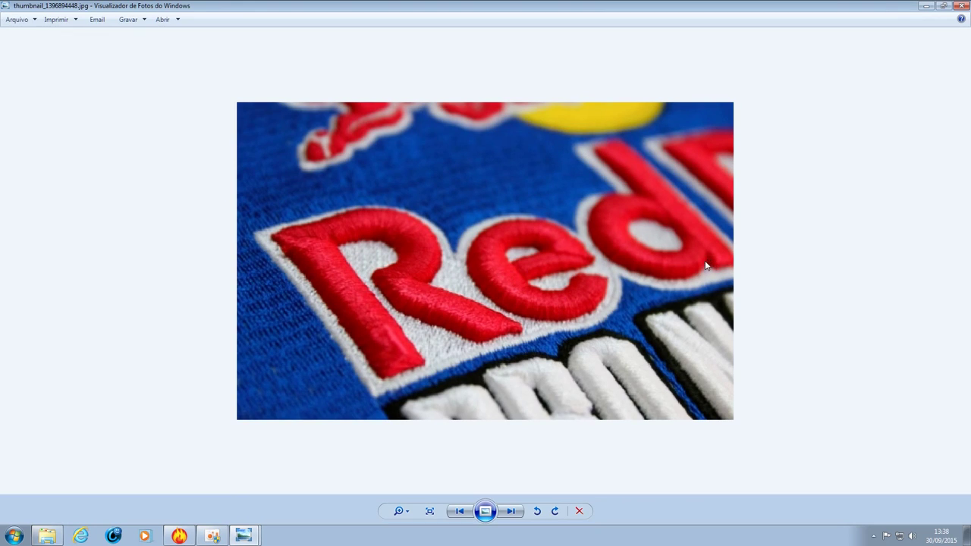
{"action": "scroll", "coordinate": [687, 232], "scroll_direction": "down", "scroll_amount": 3}
{"action": "scroll", "coordinate": [644, 243], "scroll_direction": "up", "scroll_amount": 1}
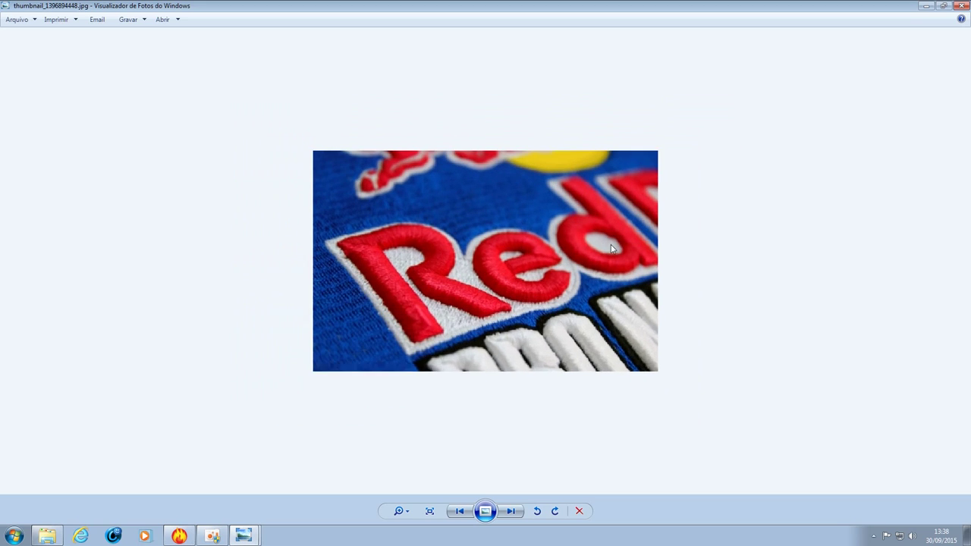
{"action": "scroll", "coordinate": [612, 248], "scroll_direction": "up", "scroll_amount": 1}
{"action": "scroll", "coordinate": [578, 256], "scroll_direction": "down", "scroll_amount": 2}
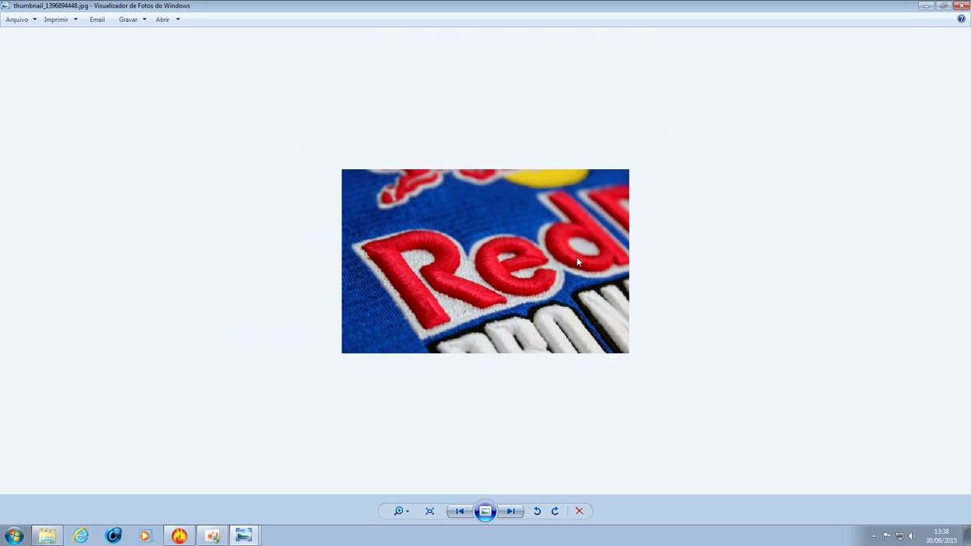
{"action": "scroll", "coordinate": [576, 262], "scroll_direction": "up", "scroll_amount": 1}
{"action": "scroll", "coordinate": [576, 266], "scroll_direction": "up", "scroll_amount": 1}
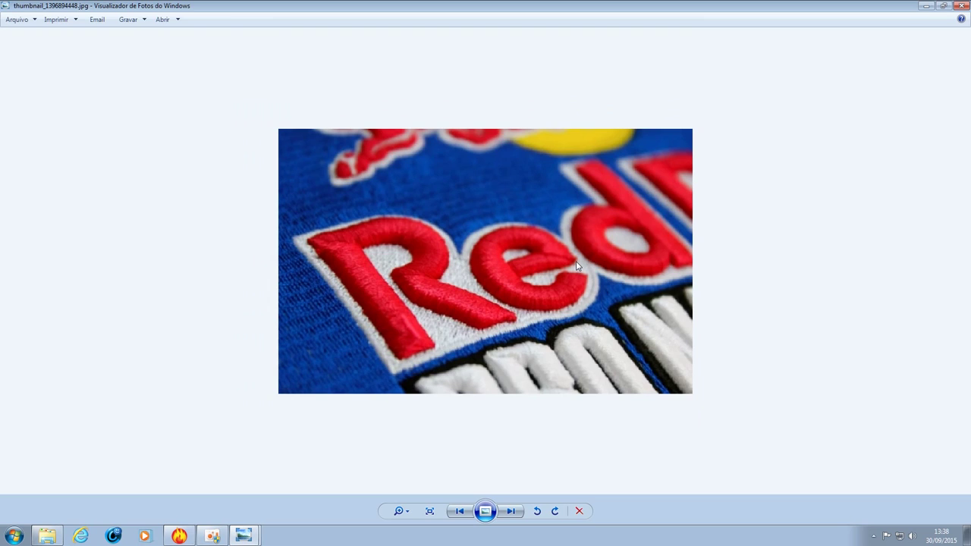
{"action": "scroll", "coordinate": [577, 266], "scroll_direction": "down", "scroll_amount": 2}
{"action": "scroll", "coordinate": [577, 266], "scroll_direction": "up", "scroll_amount": 1}
{"action": "scroll", "coordinate": [576, 266], "scroll_direction": "down", "scroll_amount": 2}
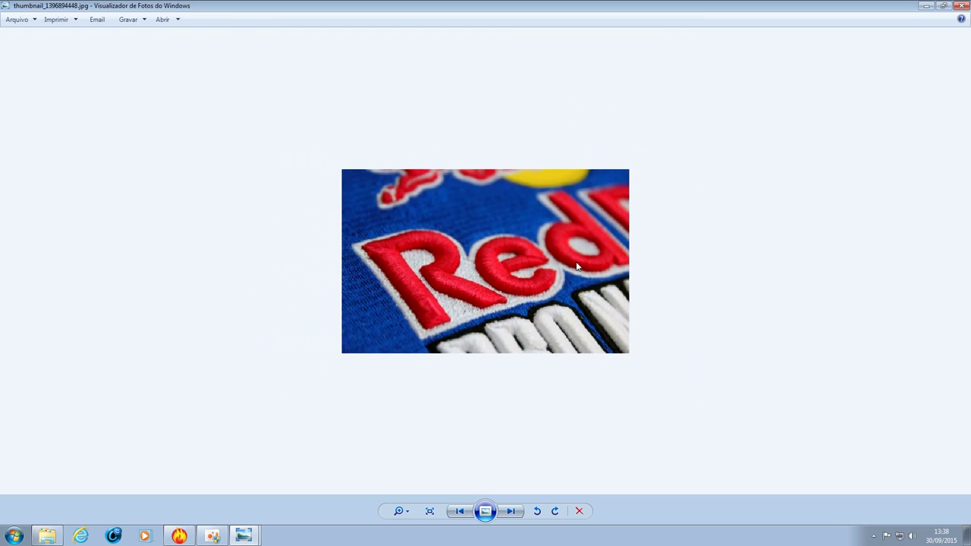
{"action": "scroll", "coordinate": [577, 266], "scroll_direction": "up", "scroll_amount": 1}
{"action": "scroll", "coordinate": [571, 288], "scroll_direction": "down", "scroll_amount": 1}
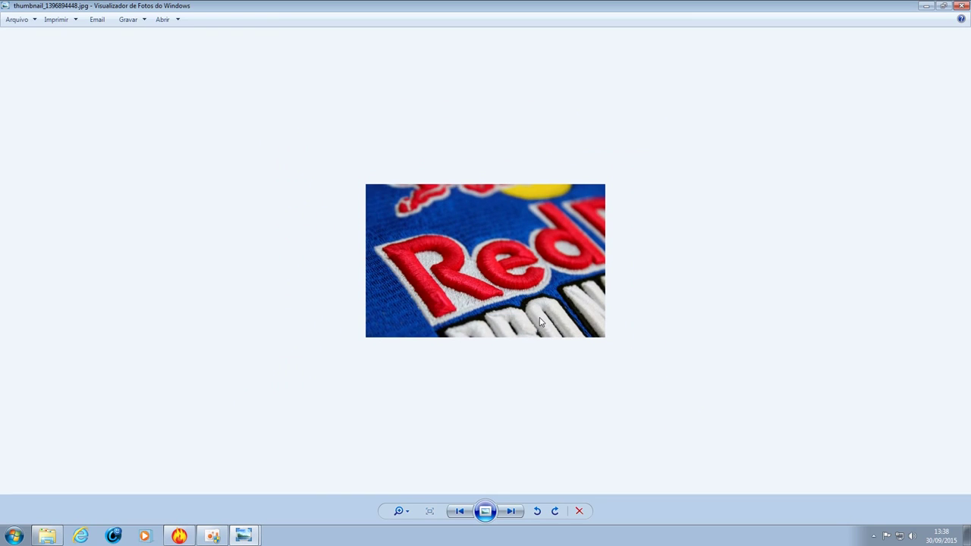
{"action": "scroll", "coordinate": [540, 323], "scroll_direction": "up", "scroll_amount": 4}
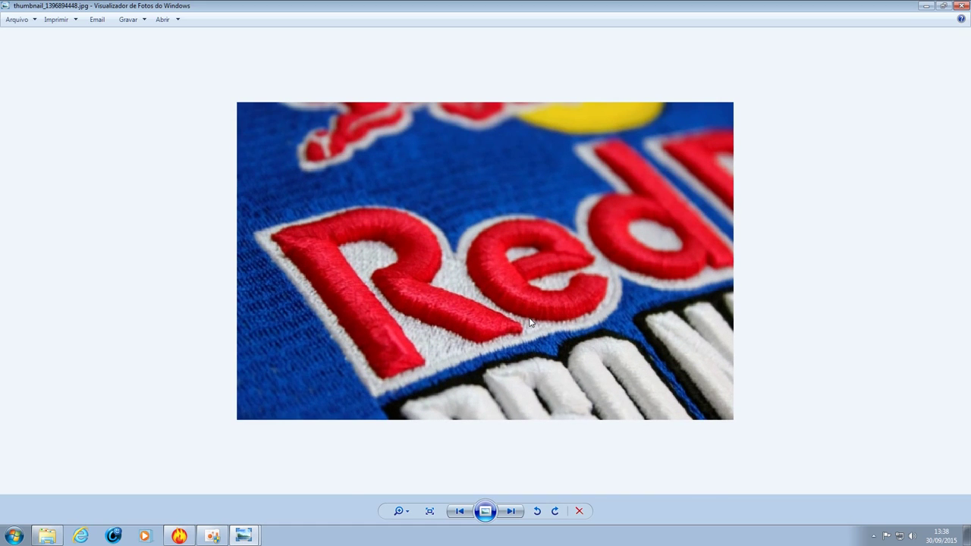
{"action": "left_click", "coordinate": [960, 5]}
{"action": "left_click", "coordinate": [179, 536]}
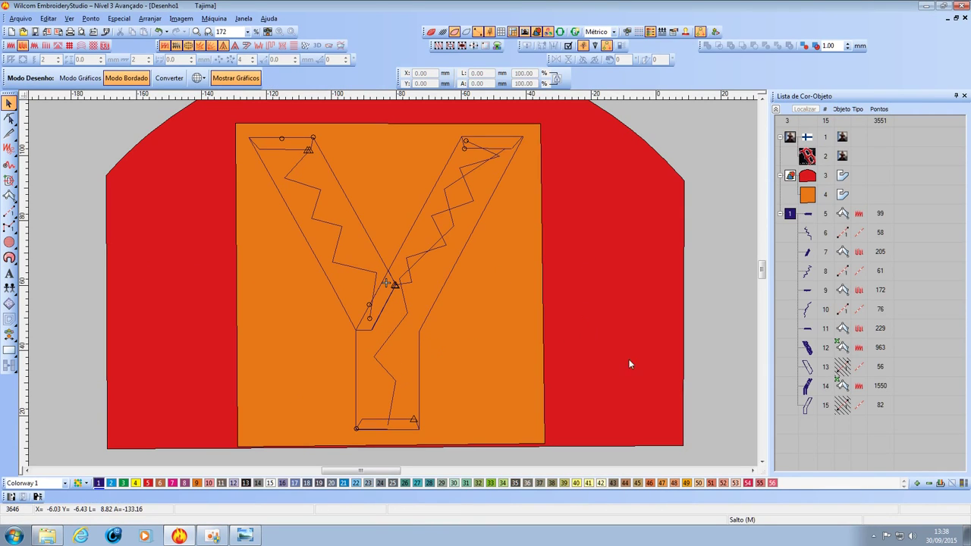
Frame the Y on its orange and red backing and select the Y group, object 12.
{"action": "left_click", "coordinate": [587, 357]}
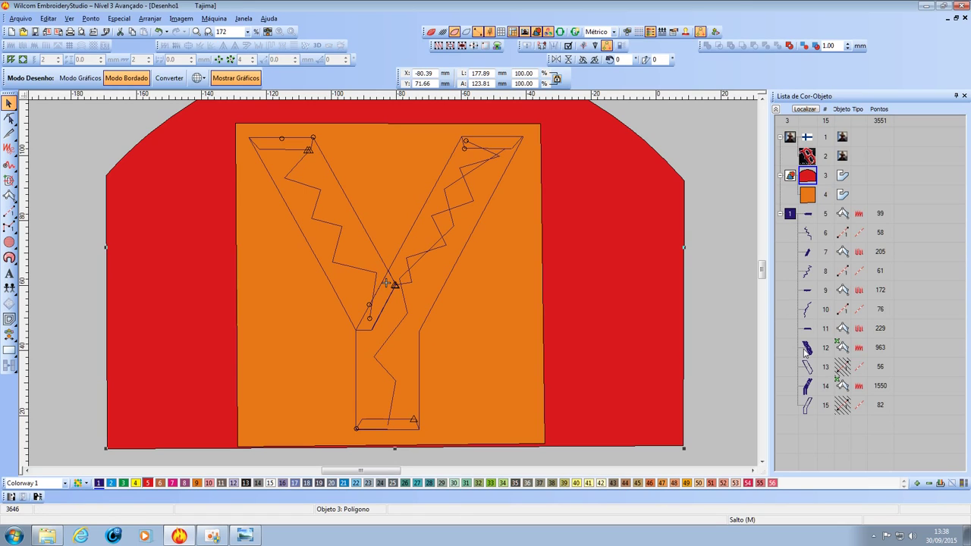
{"action": "key", "text": "shift+z"}
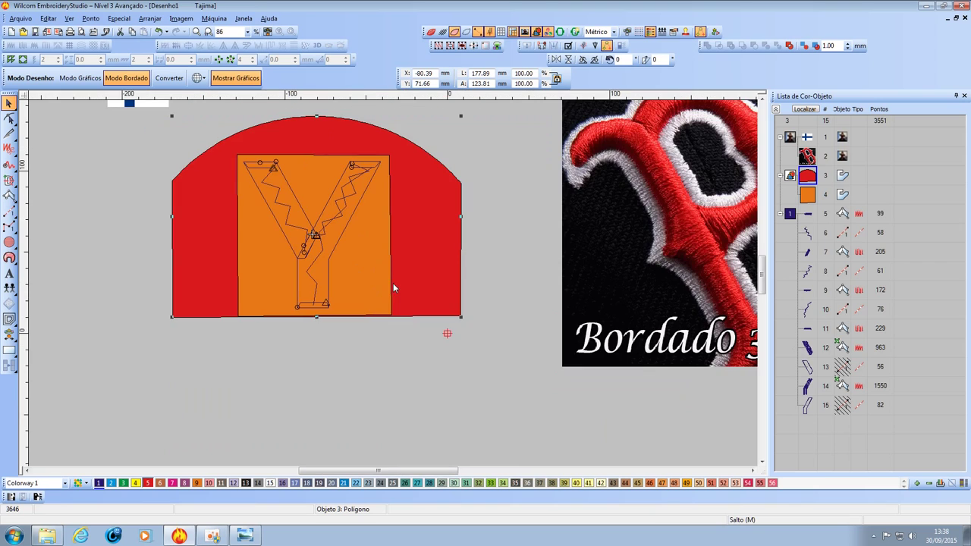
{"action": "key", "text": "z"}
{"action": "key", "text": "shift+z"}
{"action": "key", "text": "shift+z"}
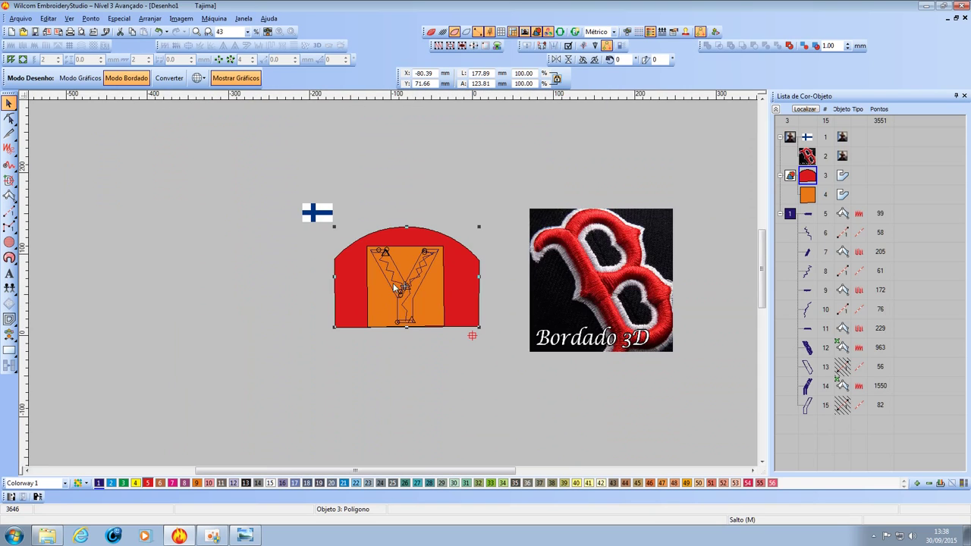
{"action": "key", "text": "z"}
{"action": "key", "text": "z"}
{"action": "left_click", "coordinate": [807, 348]}
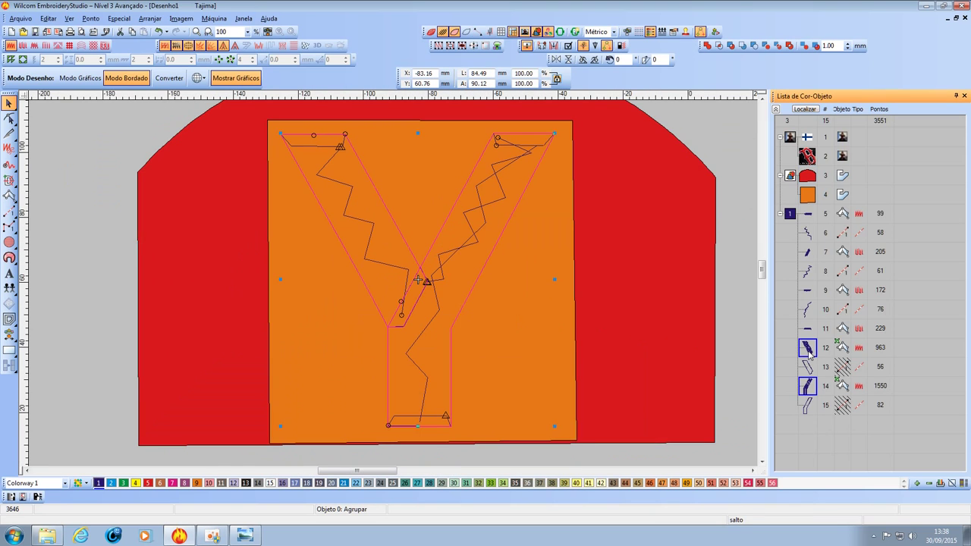
Turn on TrueView and bring up the Y's underlay settings in Object Properties.
{"action": "left_click", "coordinate": [430, 32]}
{"action": "right_click", "coordinate": [807, 350]}
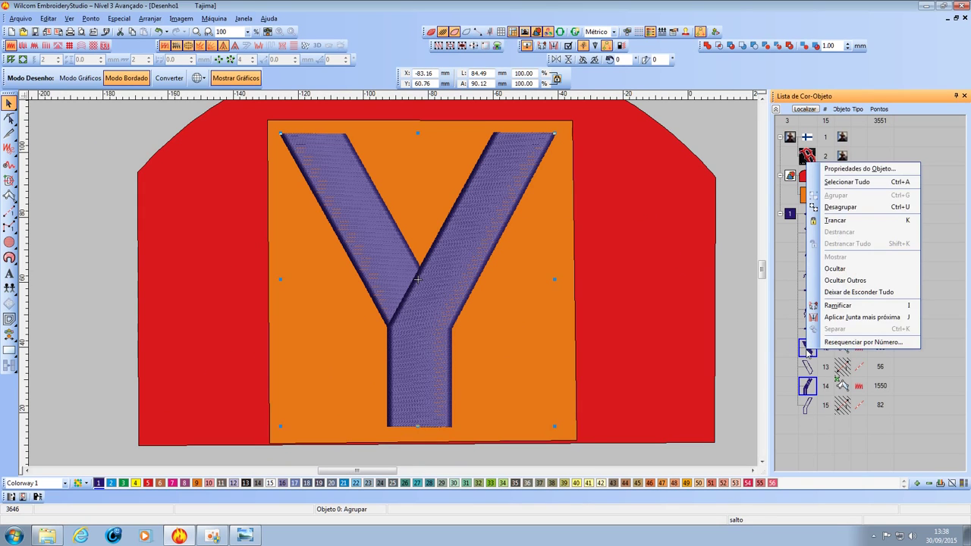
{"action": "left_click", "coordinate": [858, 168]}
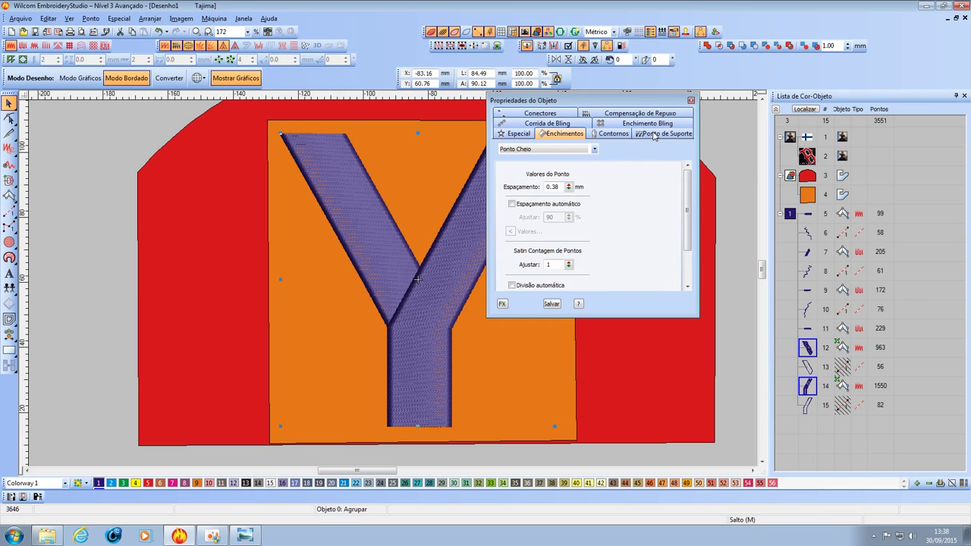
{"action": "left_click", "coordinate": [654, 135]}
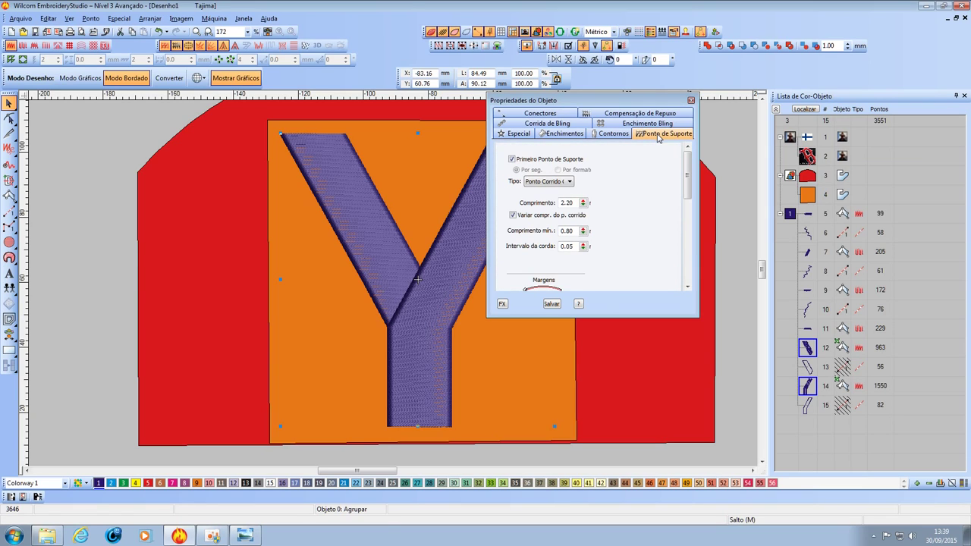
Set the Y's first underlay to zigzag (3.00 mm spacing, 5.00 mm length) and deselect.
{"action": "left_click", "coordinate": [567, 184]}
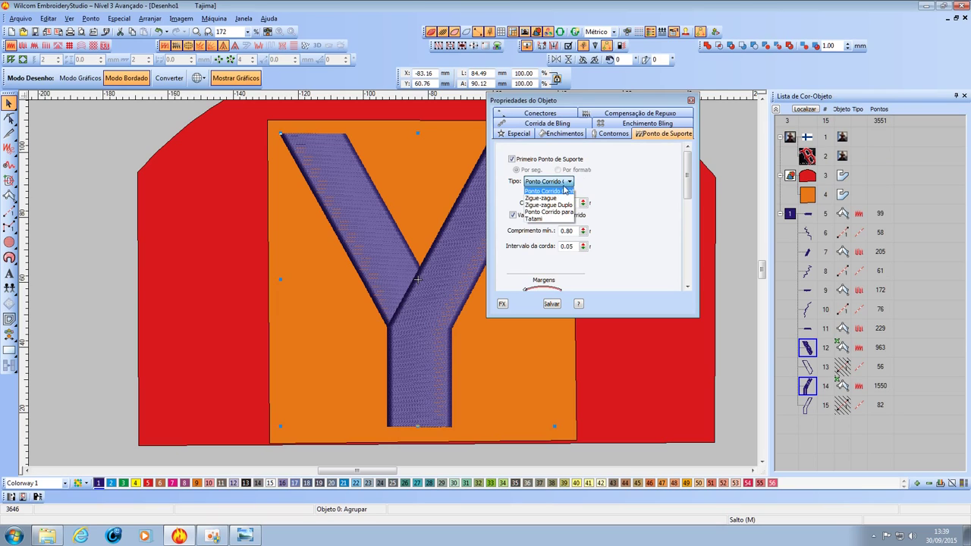
{"action": "left_click", "coordinate": [553, 198]}
{"action": "left_click", "coordinate": [568, 182]}
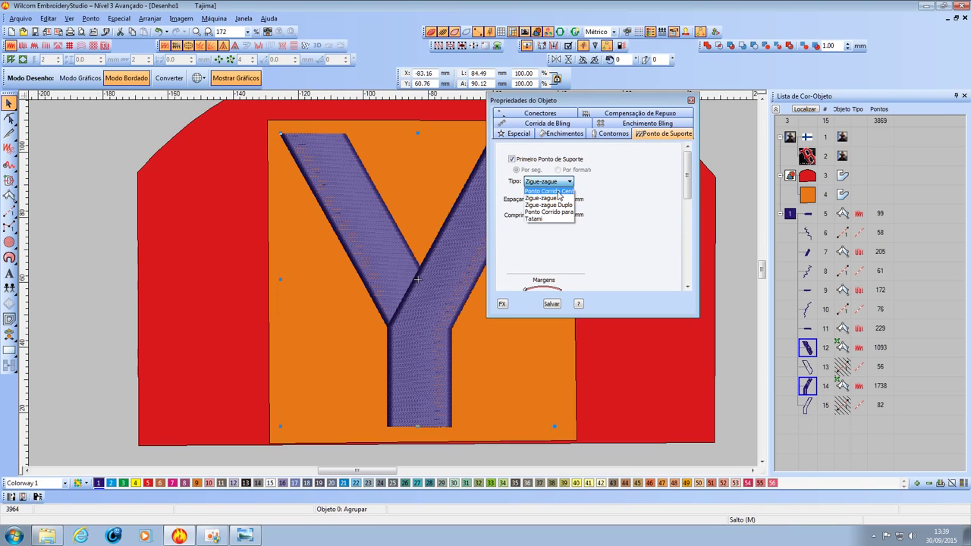
{"action": "left_click", "coordinate": [559, 194]}
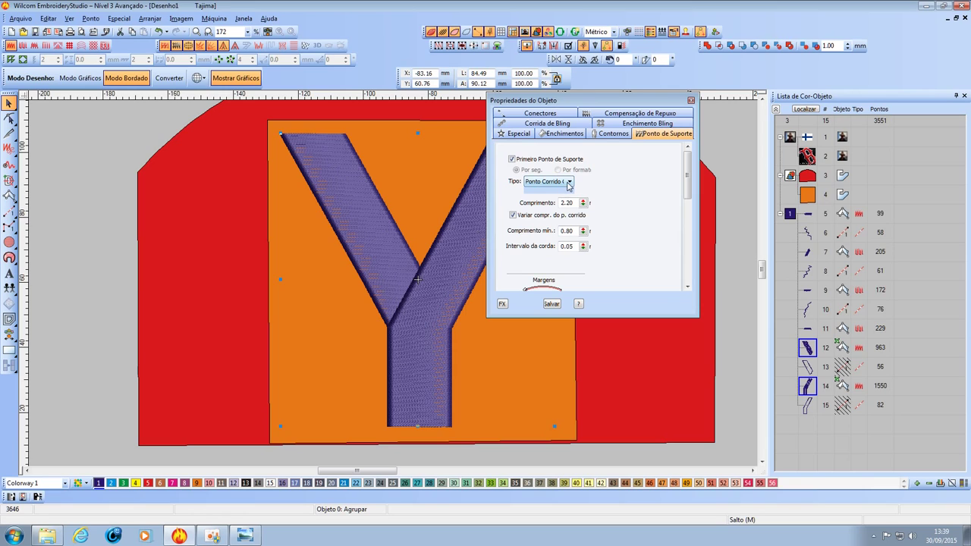
{"action": "left_click", "coordinate": [563, 182]}
{"action": "left_click", "coordinate": [547, 198]}
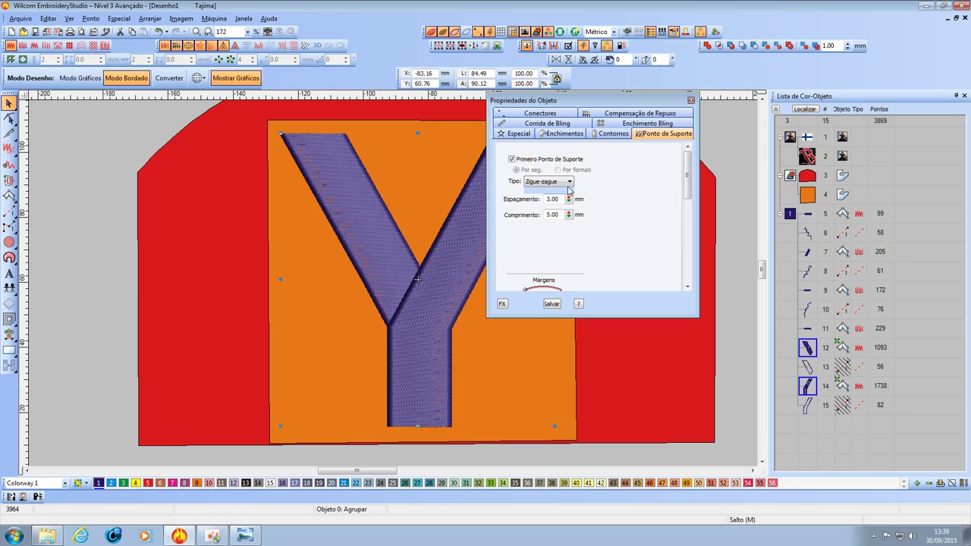
{"action": "left_click", "coordinate": [691, 101]}
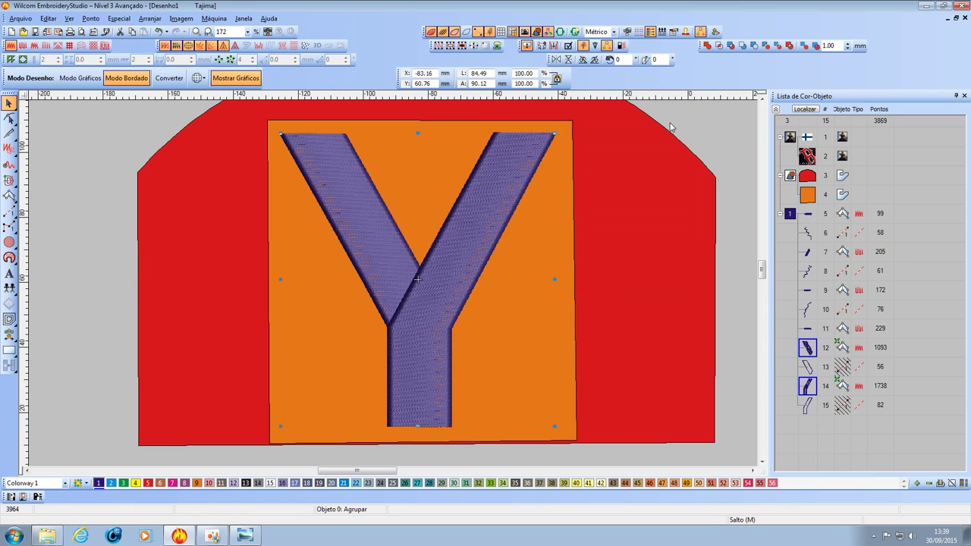
{"action": "key", "text": "Escape"}
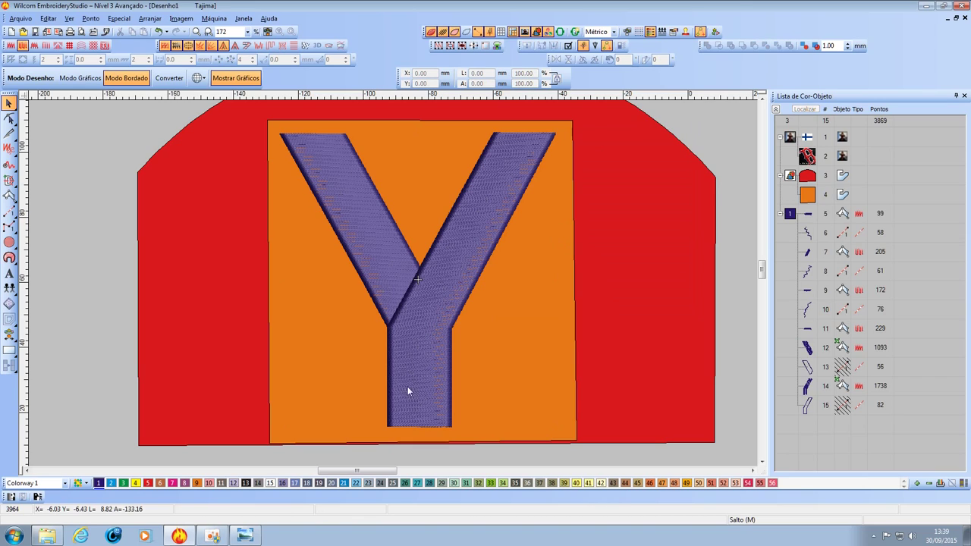
Drag running-stitch objects 13 and 15 up to sew as objects 5 and 6.
{"action": "left_click", "coordinate": [806, 389]}
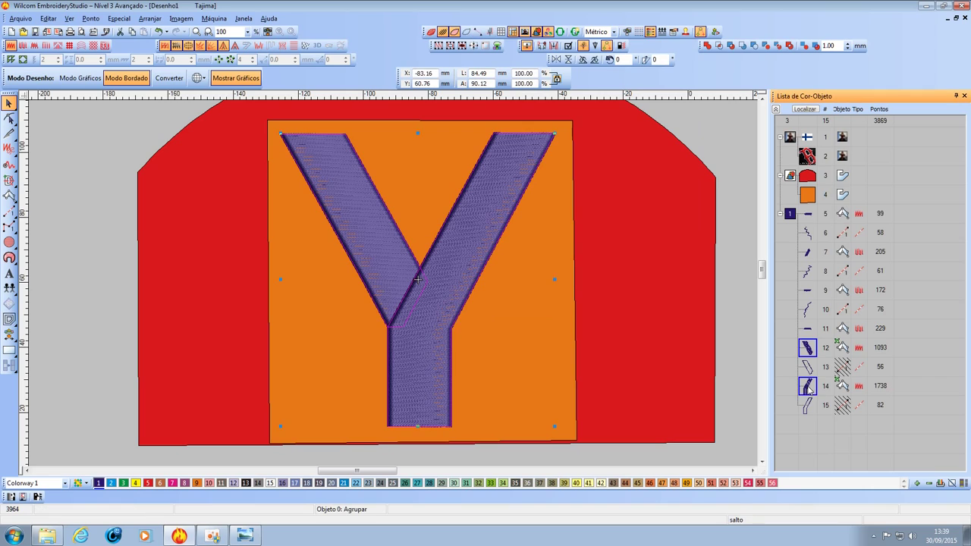
{"action": "left_click", "coordinate": [808, 406]}
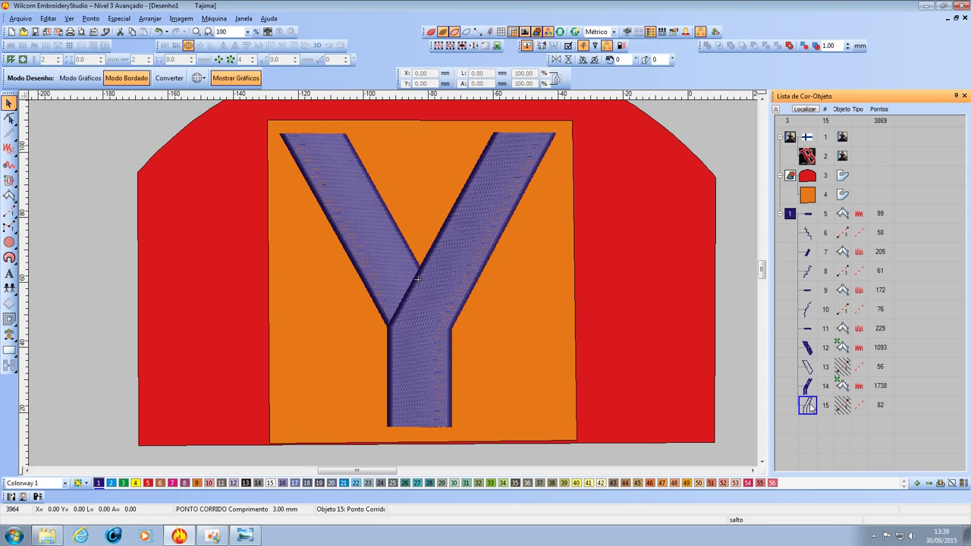
{"action": "left_click", "coordinate": [808, 350]}
{"action": "left_click", "coordinate": [809, 368]}
{"action": "left_click", "coordinate": [808, 409], "text": "shift"}
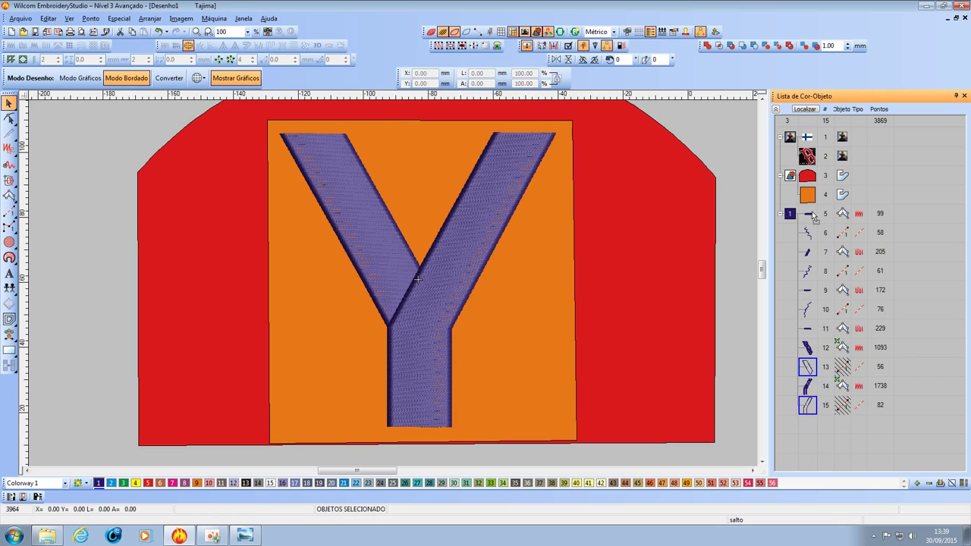
{"action": "left_click_drag", "start_coordinate": [811, 216], "coordinate": [812, 216]}
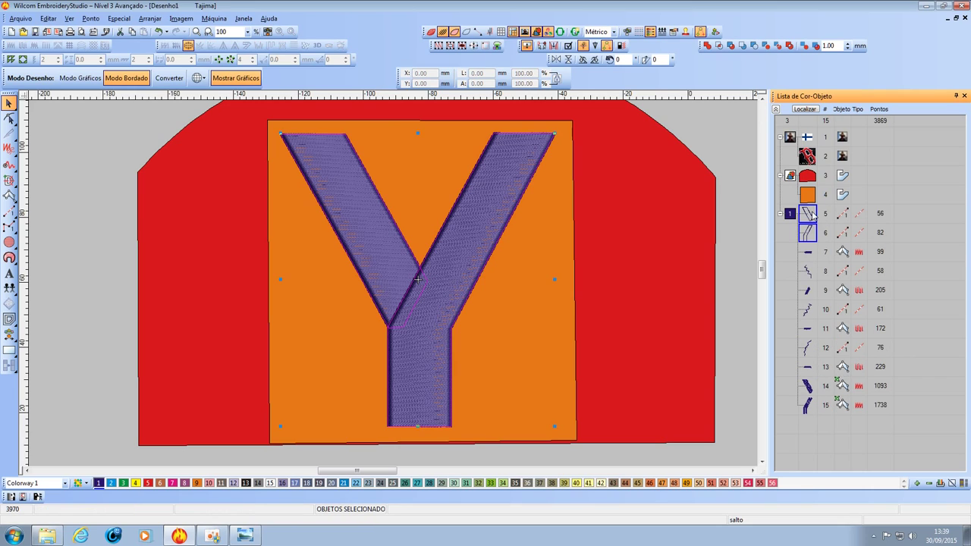
{"action": "left_click", "coordinate": [810, 410]}
{"action": "right_click", "coordinate": [809, 410]}
Review the Y's underlay and fill settings in Object Properties, then close it.
{"action": "left_click", "coordinate": [867, 233]}
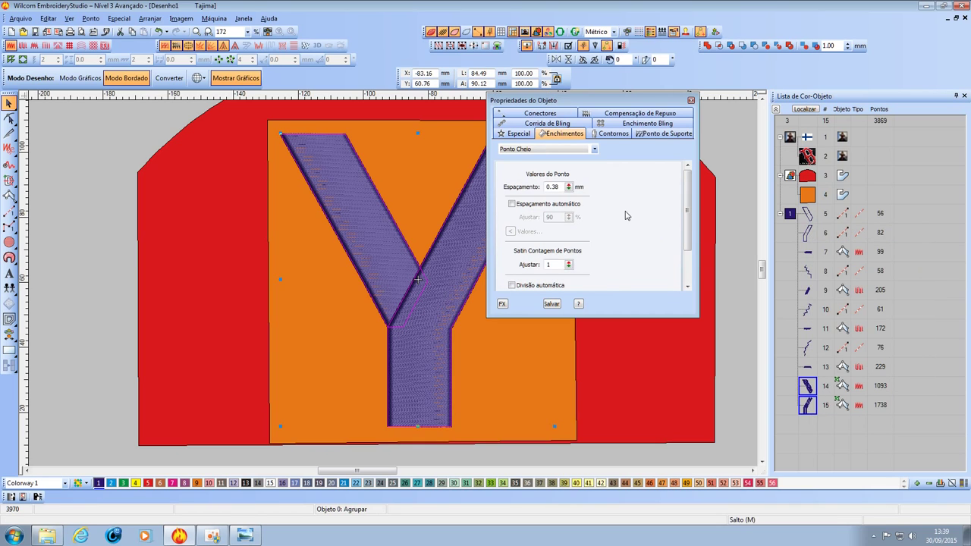
{"action": "left_click", "coordinate": [639, 136]}
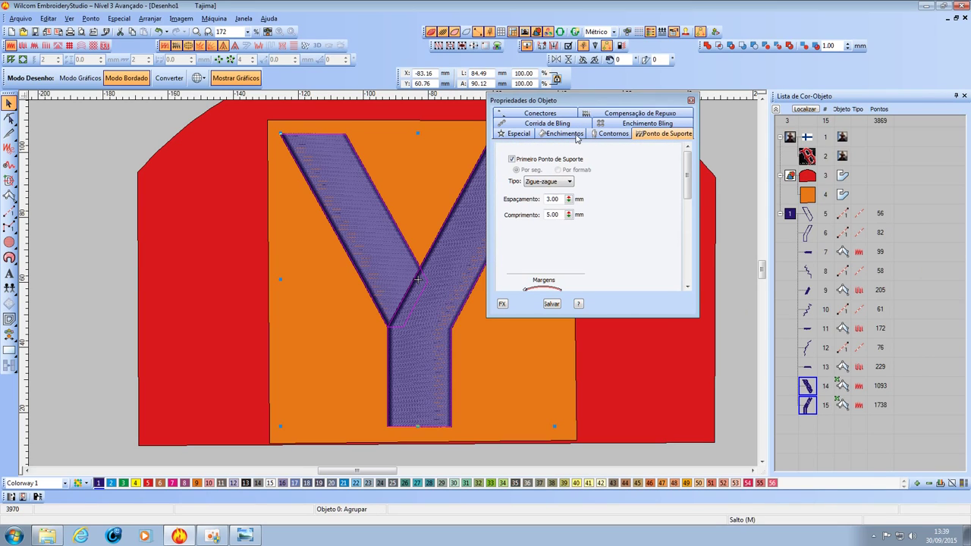
{"action": "left_click", "coordinate": [577, 136]}
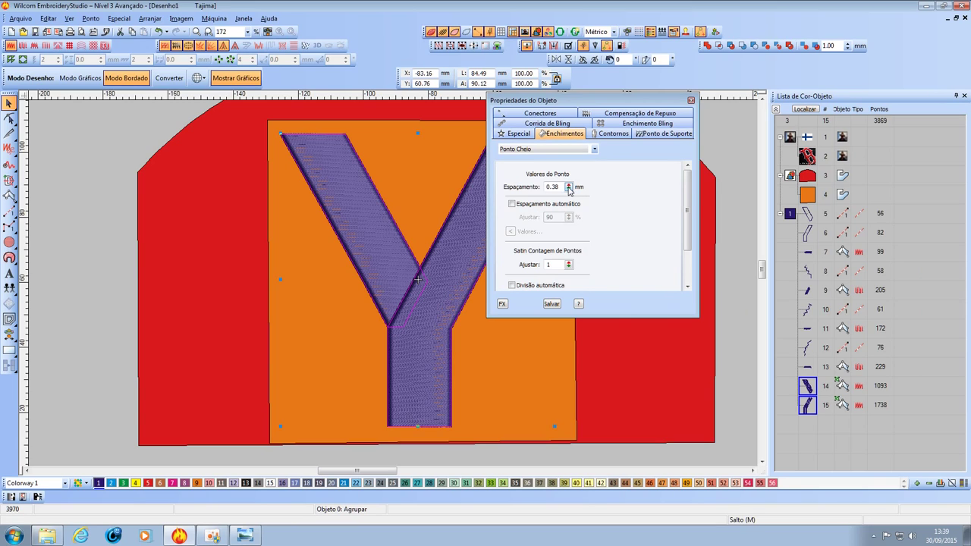
{"action": "left_click", "coordinate": [93, 311]}
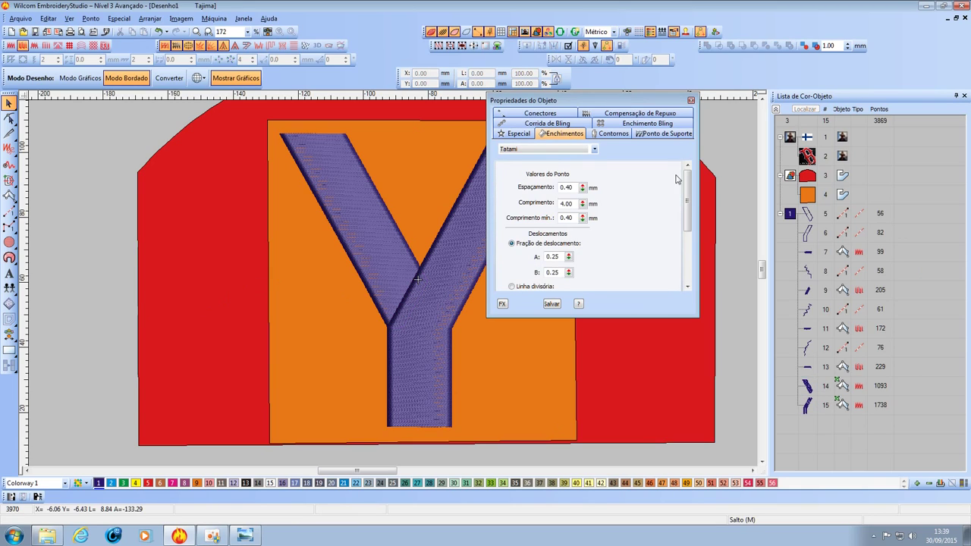
{"action": "left_click", "coordinate": [690, 100]}
{"action": "scroll", "coordinate": [392, 286], "scroll_direction": "up", "scroll_amount": 10}
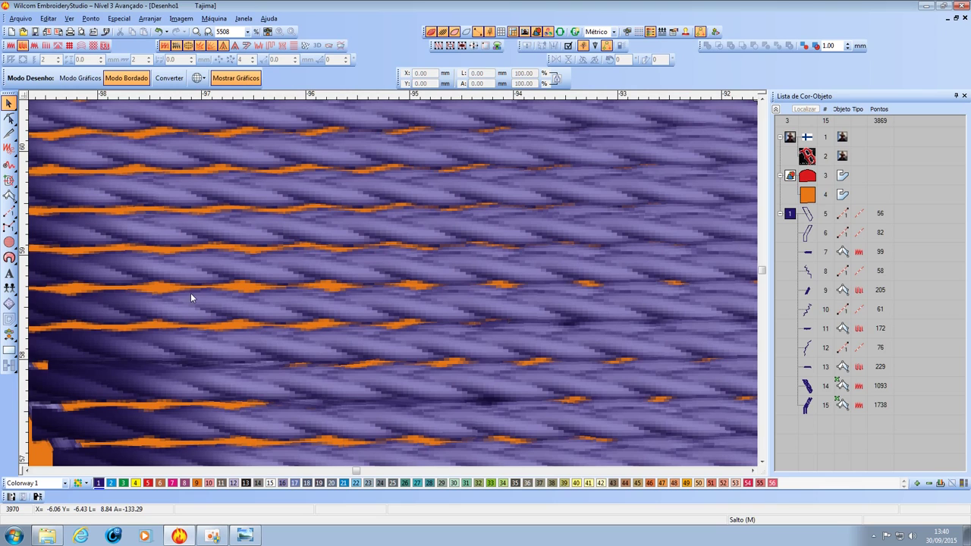
{"action": "scroll", "coordinate": [393, 283], "scroll_direction": "up", "scroll_amount": 2}
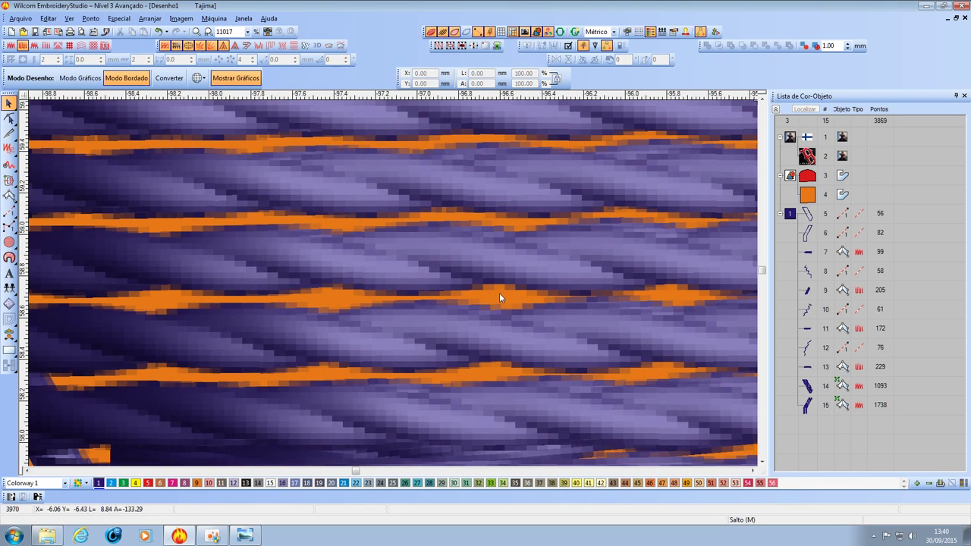
{"action": "scroll", "coordinate": [499, 297], "scroll_direction": "down", "scroll_amount": 12}
Recolour the Y group and objects 5 through 13 orange.
{"action": "left_click", "coordinate": [807, 387]}
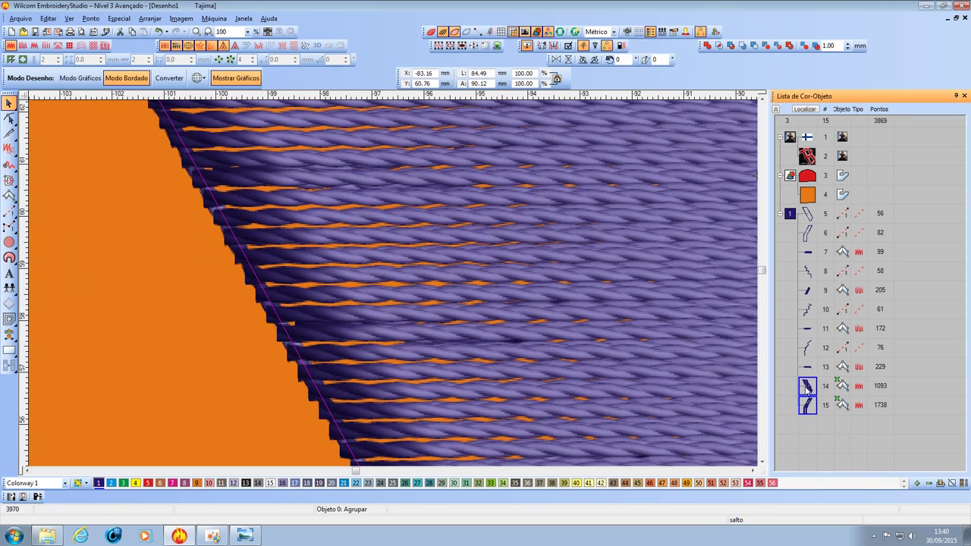
{"action": "left_click", "coordinate": [196, 483]}
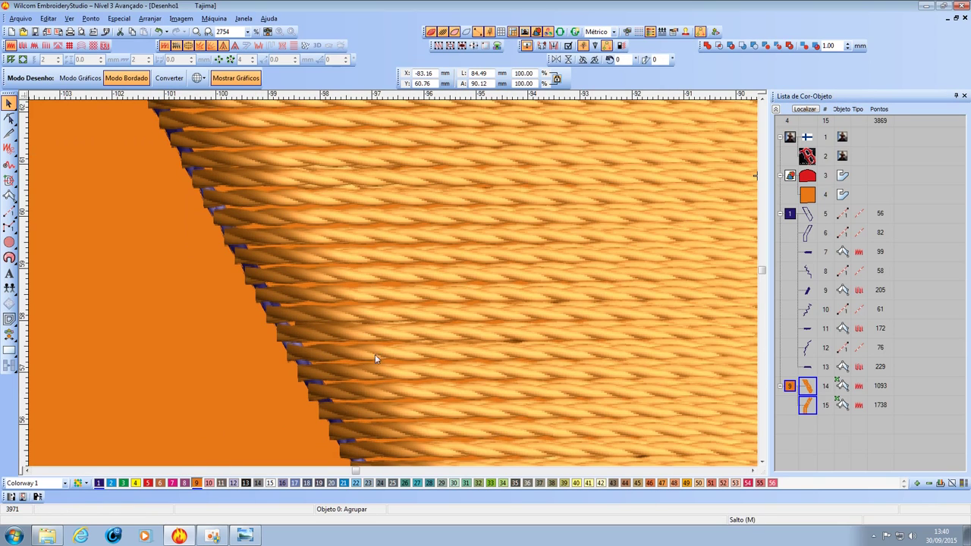
{"action": "left_click", "coordinate": [807, 367]}
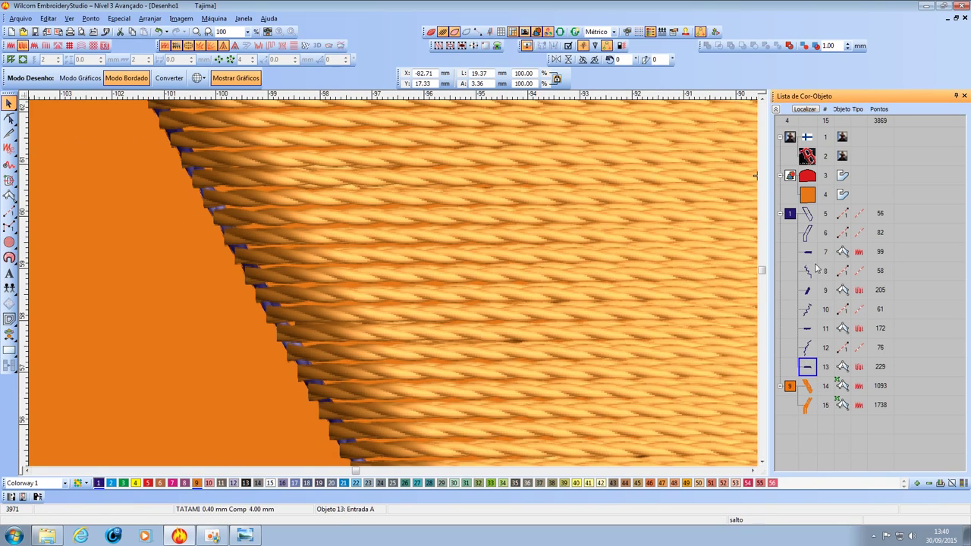
{"action": "left_click", "coordinate": [816, 220], "text": "shift"}
{"action": "left_click", "coordinate": [196, 484]}
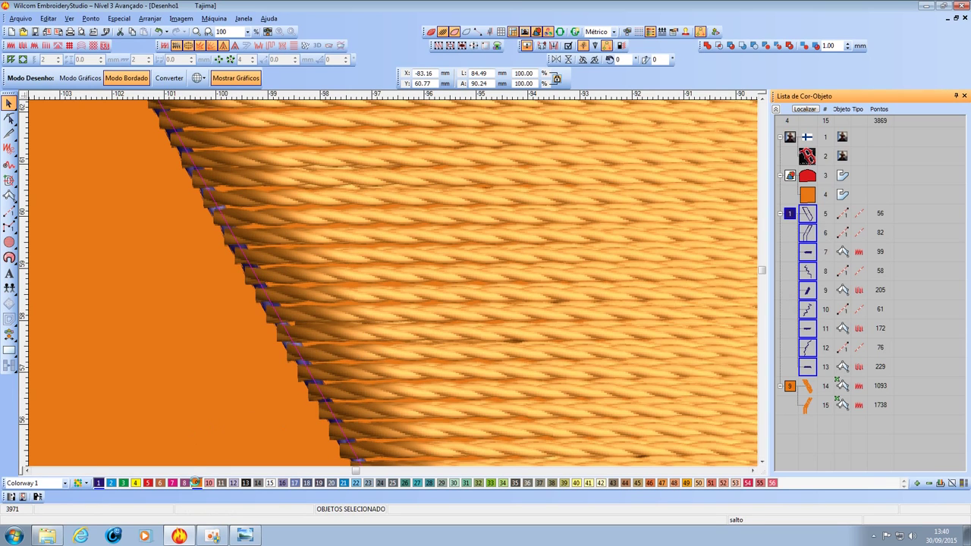
{"action": "scroll", "coordinate": [394, 284], "scroll_direction": "down", "scroll_amount": 6}
{"action": "left_click", "coordinate": [371, 176]}
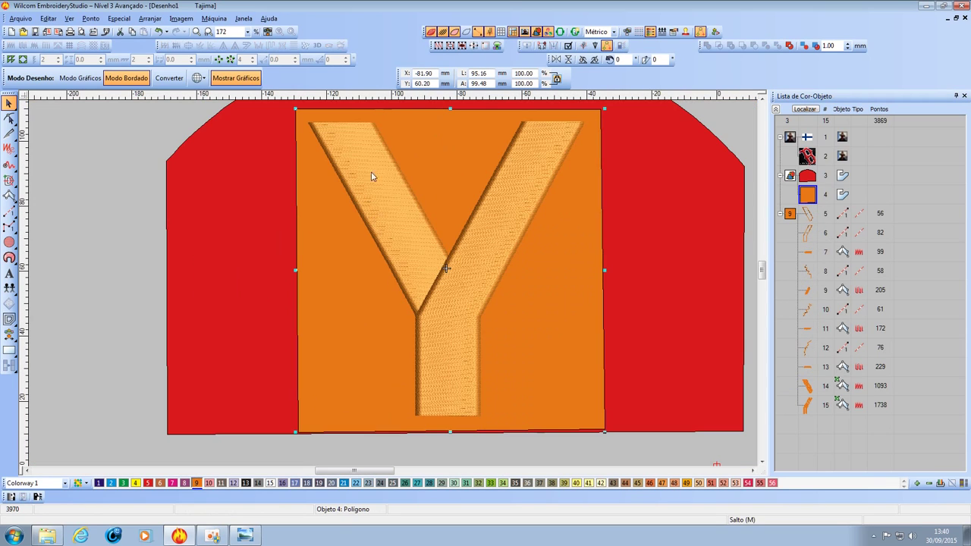
{"action": "scroll", "coordinate": [432, 258], "scroll_direction": "up", "scroll_amount": 6}
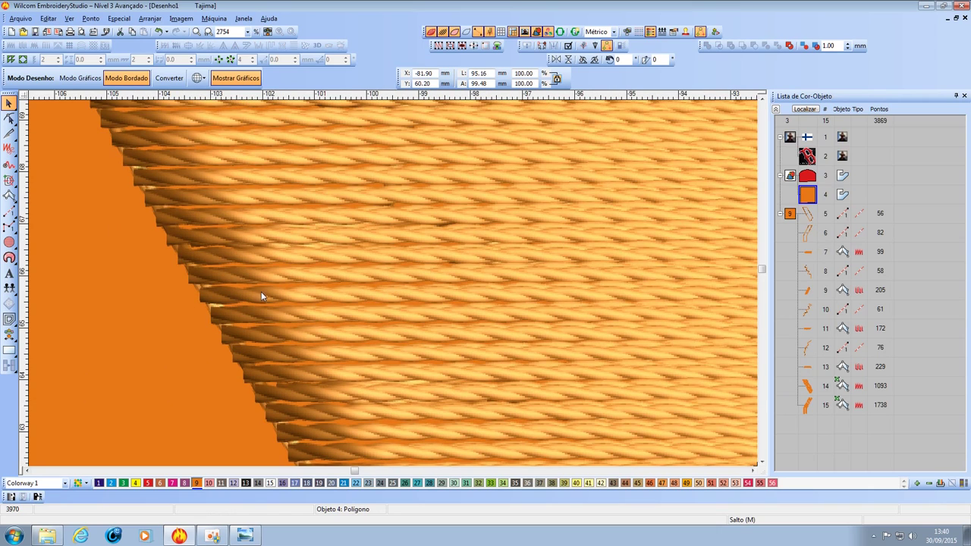
Lower the Y's fill stitch spacing to 0.25 mm and deselect.
{"action": "left_click", "coordinate": [813, 380]}
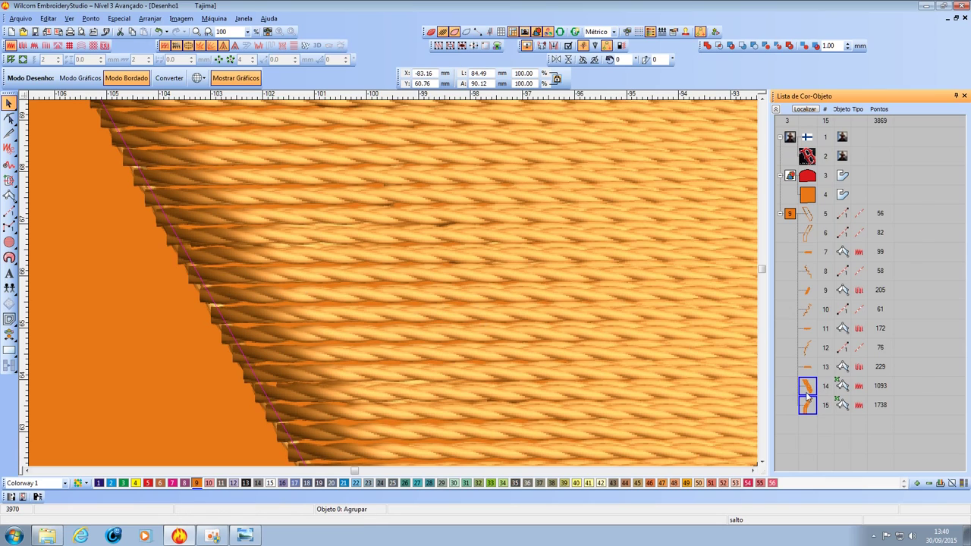
{"action": "right_click", "coordinate": [808, 396]}
{"action": "left_click", "coordinate": [861, 216]}
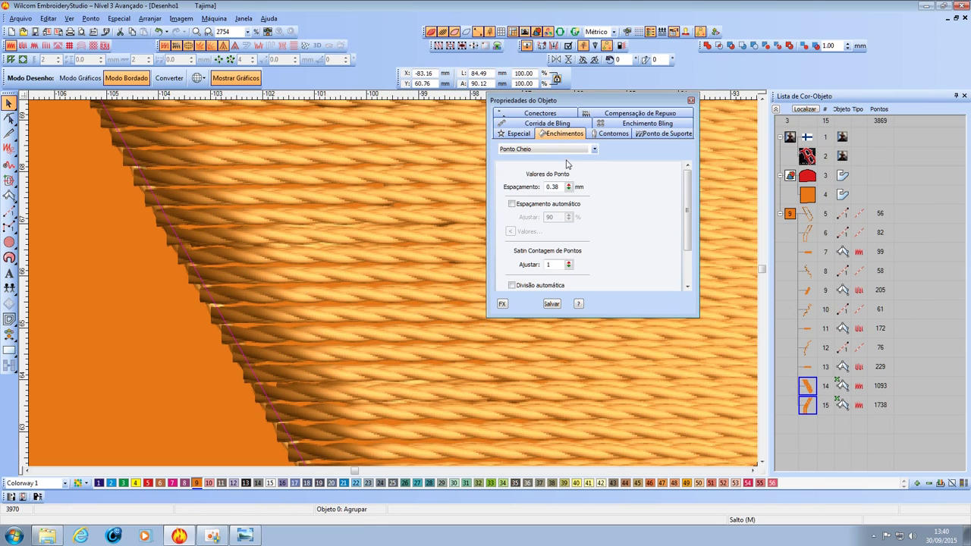
{"action": "left_click_drag", "start_coordinate": [568, 187], "coordinate": [518, 240]}
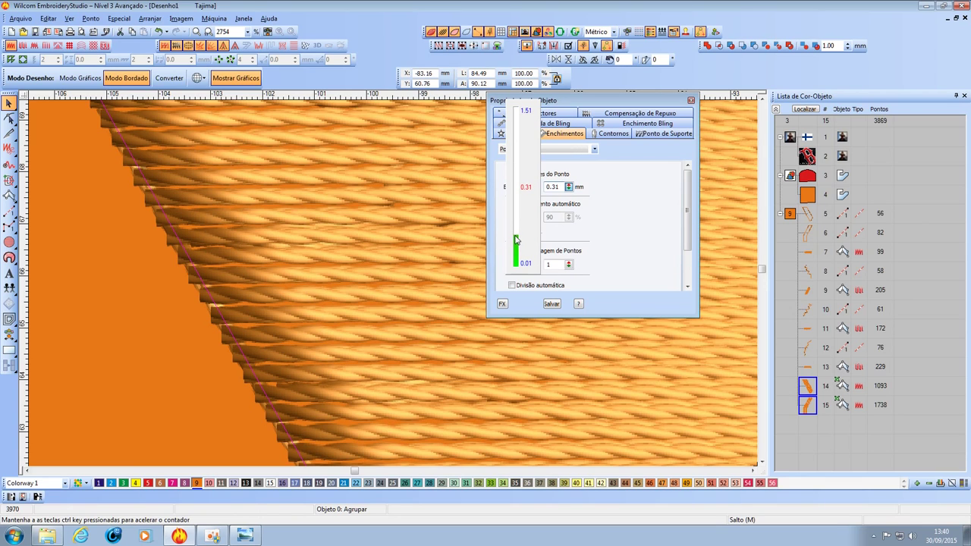
{"action": "left_click_drag", "start_coordinate": [515, 236], "coordinate": [515, 240]}
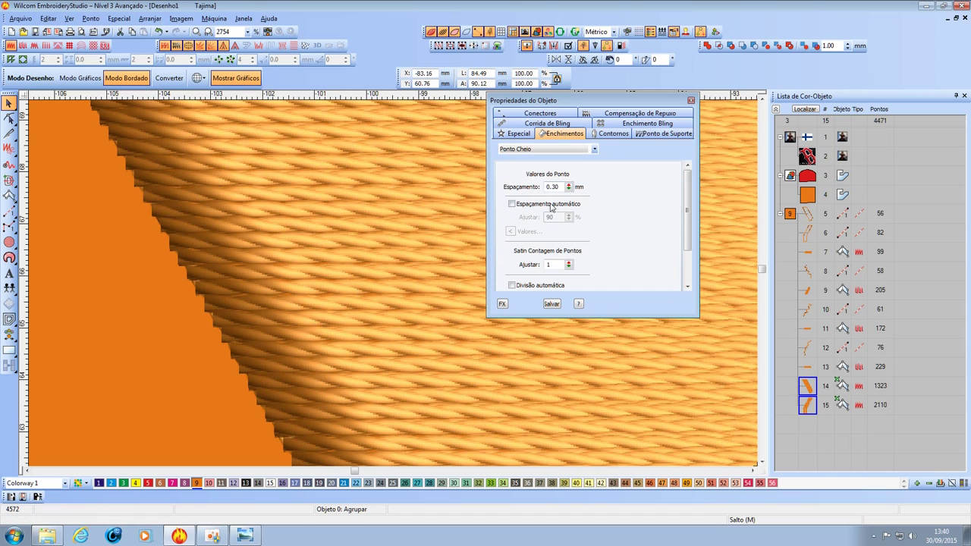
{"action": "left_click_drag", "start_coordinate": [569, 188], "coordinate": [518, 245]}
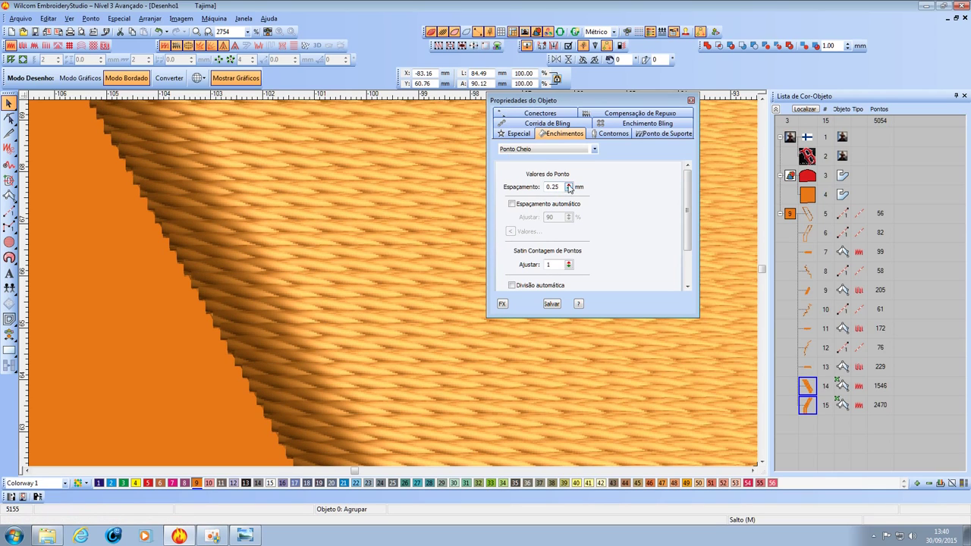
{"action": "scroll", "coordinate": [393, 287], "scroll_direction": "down", "scroll_amount": 5}
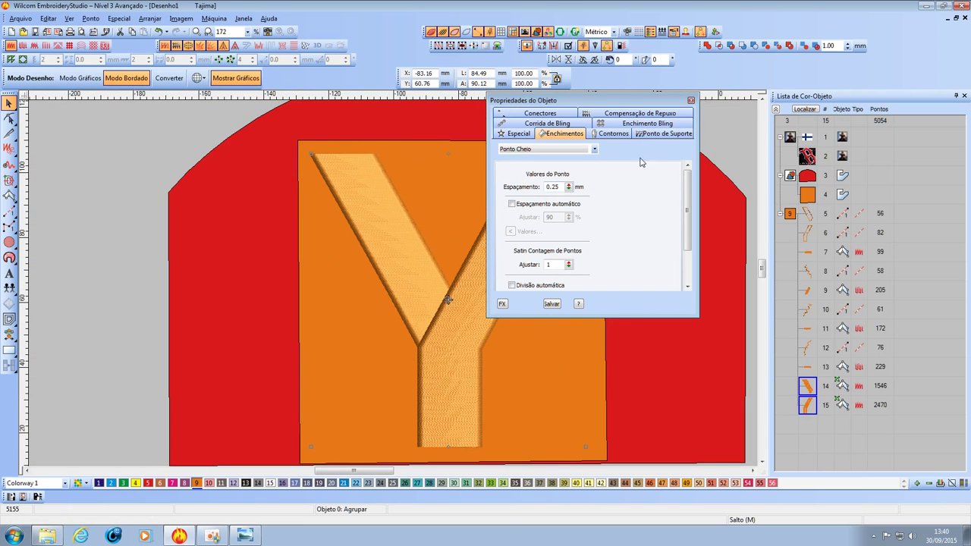
{"action": "left_click", "coordinate": [690, 101]}
{"action": "key", "text": "Escape"}
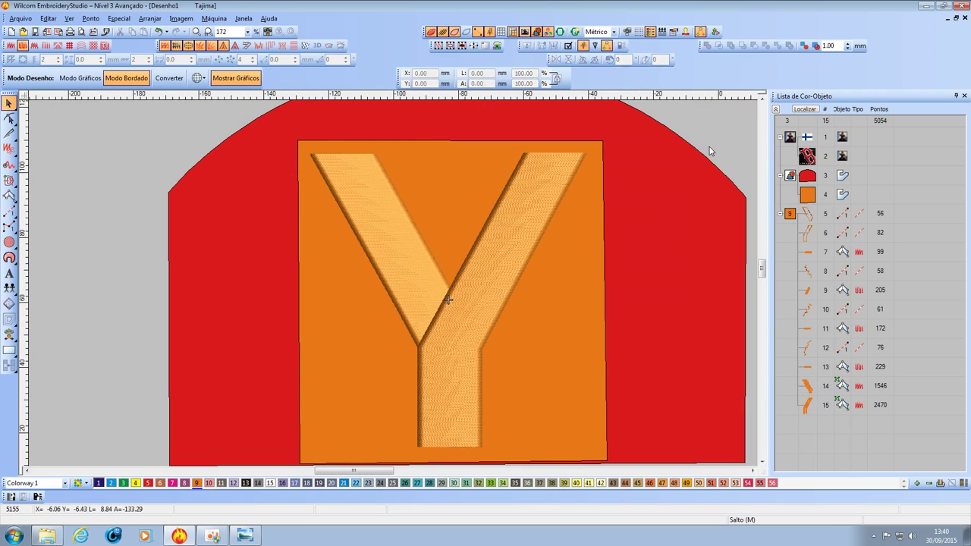
Drag the Bordado 3D reference bitmap left, next to the red and orange design.
{"action": "scroll", "coordinate": [393, 283], "scroll_direction": "up", "scroll_amount": 1}
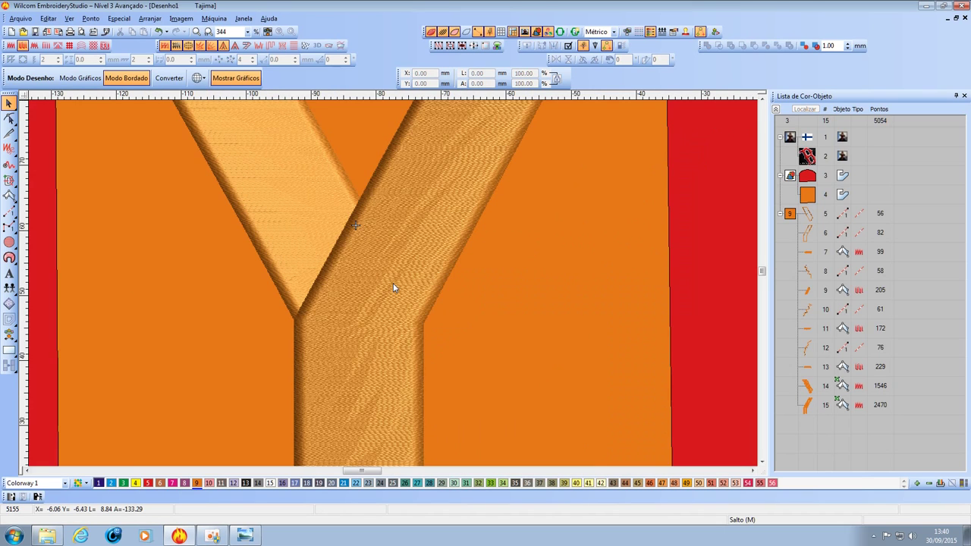
{"action": "scroll", "coordinate": [389, 288], "scroll_direction": "down", "scroll_amount": 1}
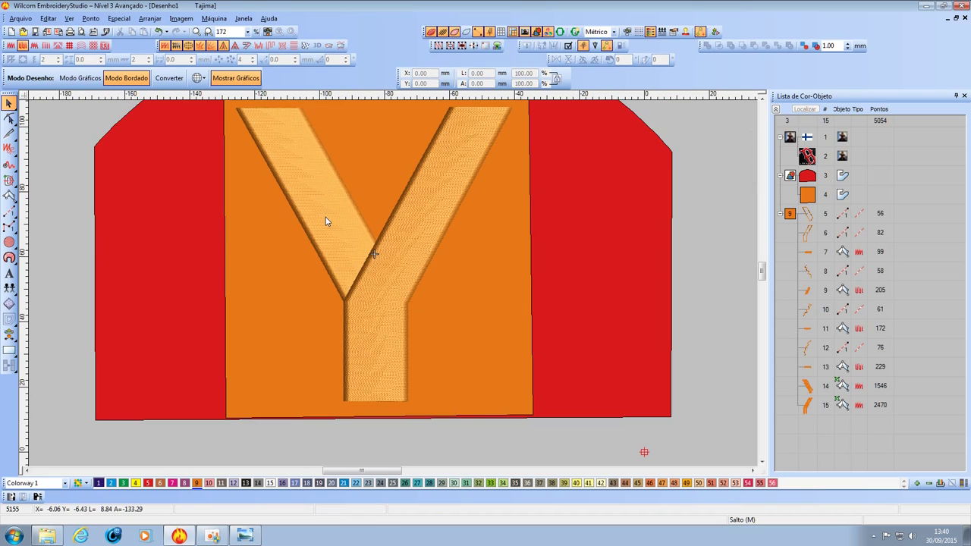
{"action": "scroll", "coordinate": [393, 288], "scroll_direction": "down", "scroll_amount": 1}
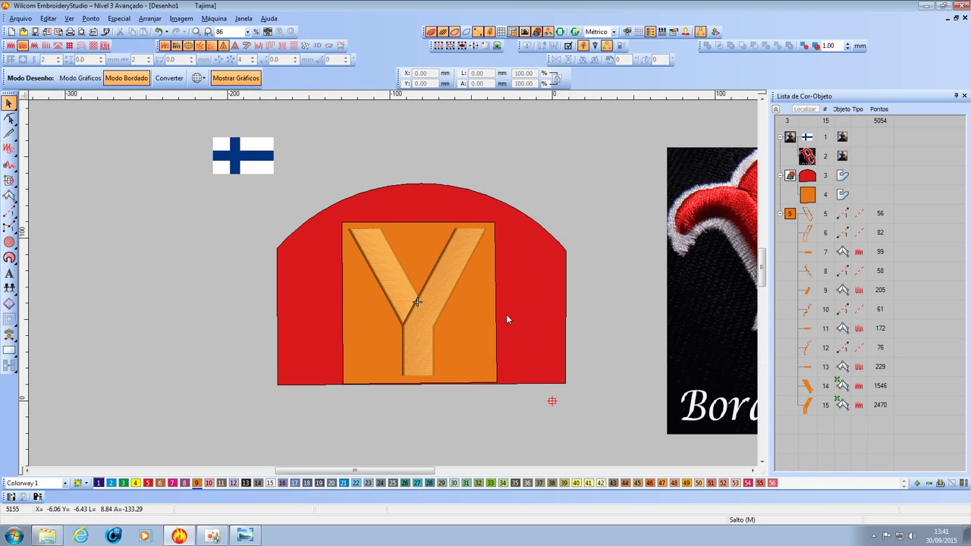
{"action": "left_click_drag", "start_coordinate": [376, 471], "coordinate": [421, 471]}
{"action": "left_click_drag", "start_coordinate": [622, 321], "coordinate": [559, 316]}
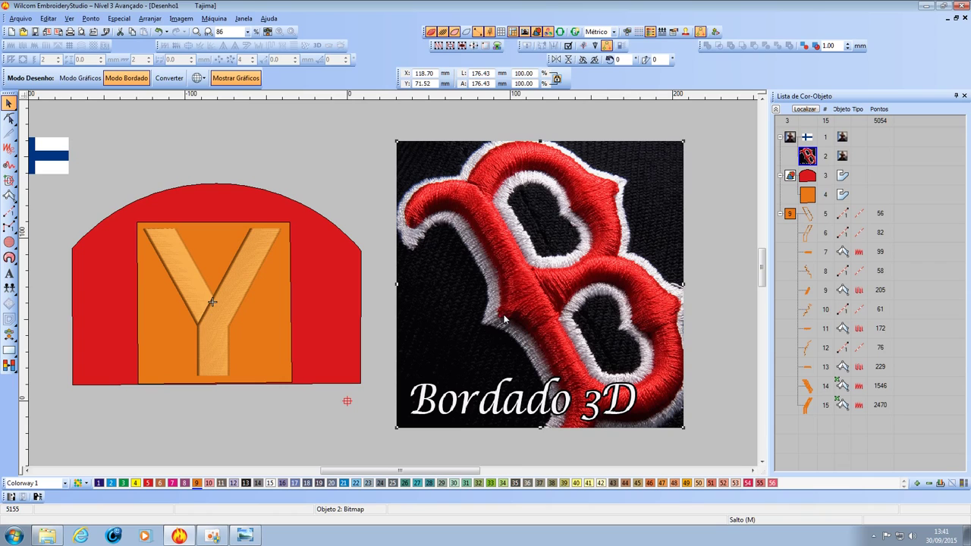
{"action": "scroll", "coordinate": [559, 383], "scroll_direction": "down", "scroll_amount": 1}
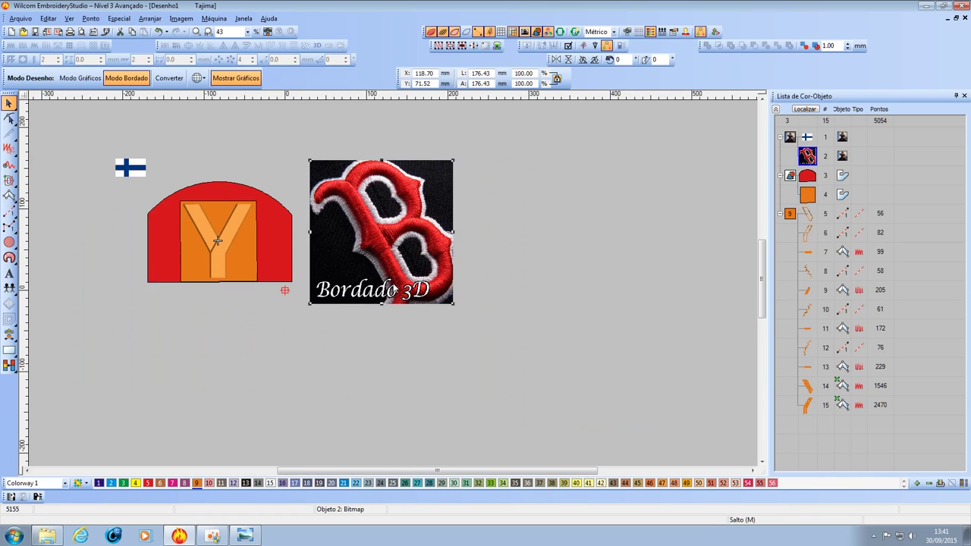
{"action": "scroll", "coordinate": [397, 305], "scroll_direction": "up", "scroll_amount": 1}
{"action": "scroll", "coordinate": [383, 276], "scroll_direction": "down", "scroll_amount": 1}
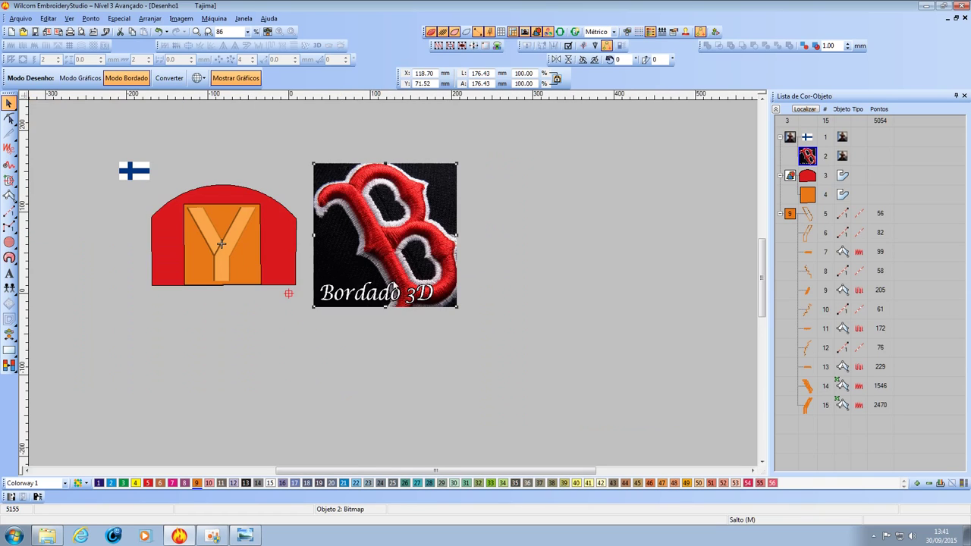
{"action": "scroll", "coordinate": [394, 254], "scroll_direction": "up", "scroll_amount": 1}
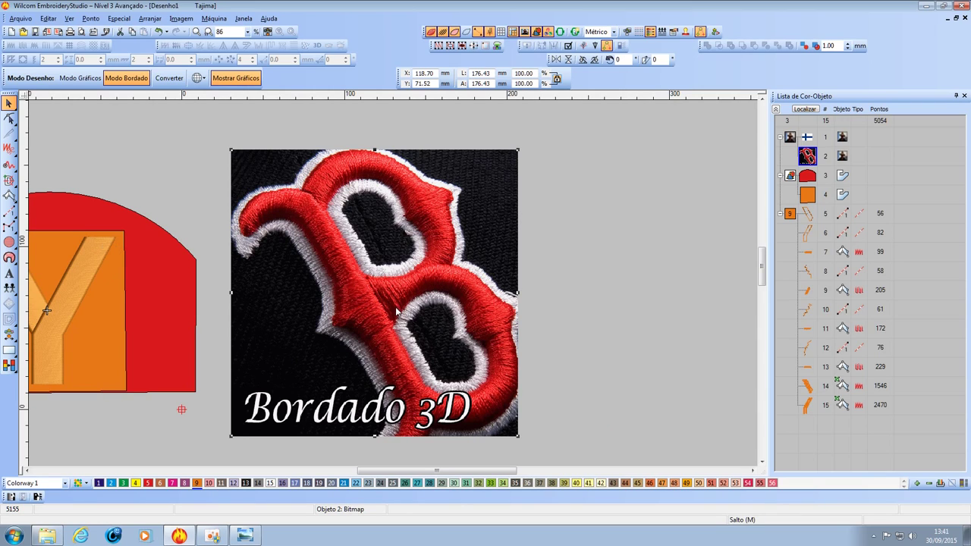
{"action": "scroll", "coordinate": [400, 319], "scroll_direction": "down", "scroll_amount": 2}
{"action": "scroll", "coordinate": [383, 285], "scroll_direction": "up", "scroll_amount": 2}
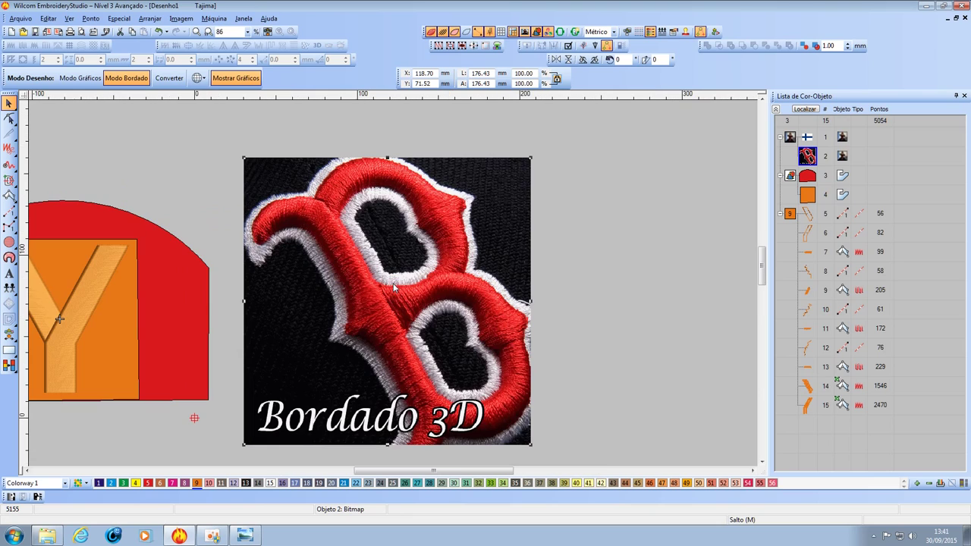
{"action": "scroll", "coordinate": [261, 250], "scroll_direction": "down", "scroll_amount": 2}
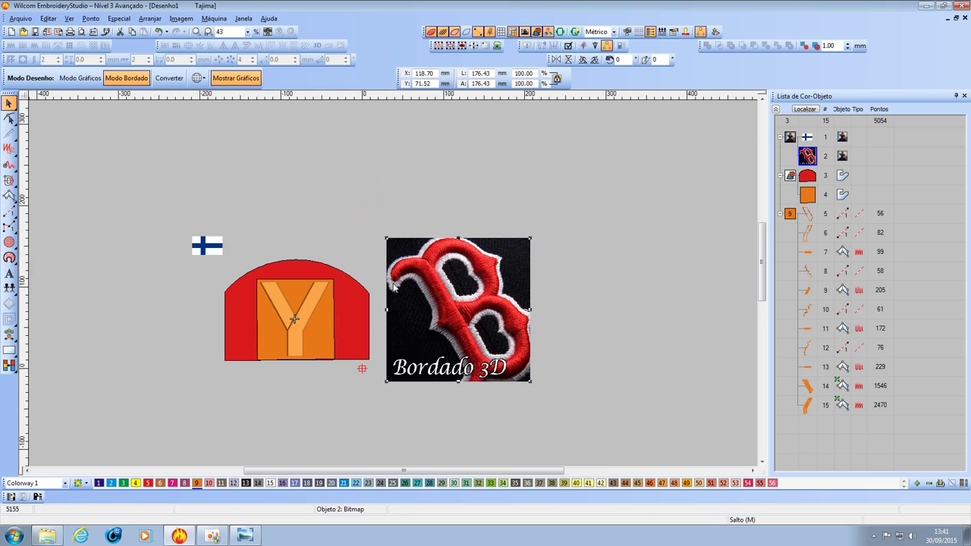
{"action": "scroll", "coordinate": [394, 286], "scroll_direction": "up", "scroll_amount": 2}
{"action": "scroll", "coordinate": [393, 286], "scroll_direction": "up", "scroll_amount": 1}
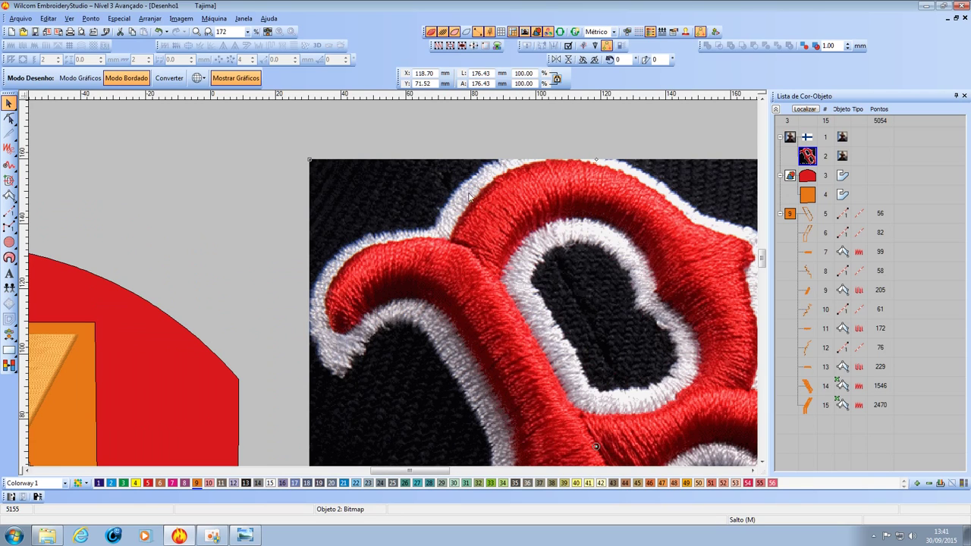
{"action": "scroll", "coordinate": [582, 241], "scroll_direction": "down", "scroll_amount": 2}
{"action": "scroll", "coordinate": [393, 286], "scroll_direction": "up", "scroll_amount": 2}
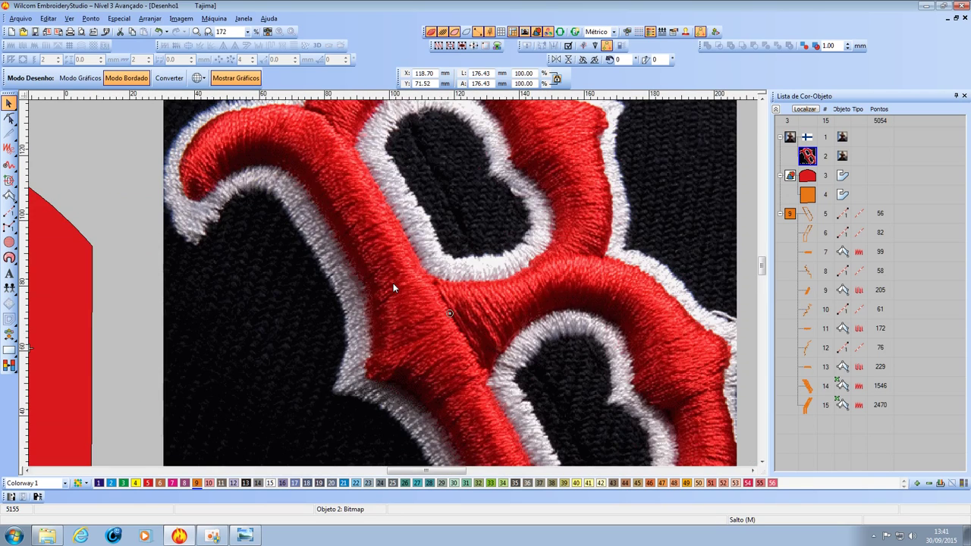
{"action": "scroll", "coordinate": [393, 283], "scroll_direction": "down", "scroll_amount": 2}
{"action": "scroll", "coordinate": [372, 318], "scroll_direction": "up", "scroll_amount": 1}
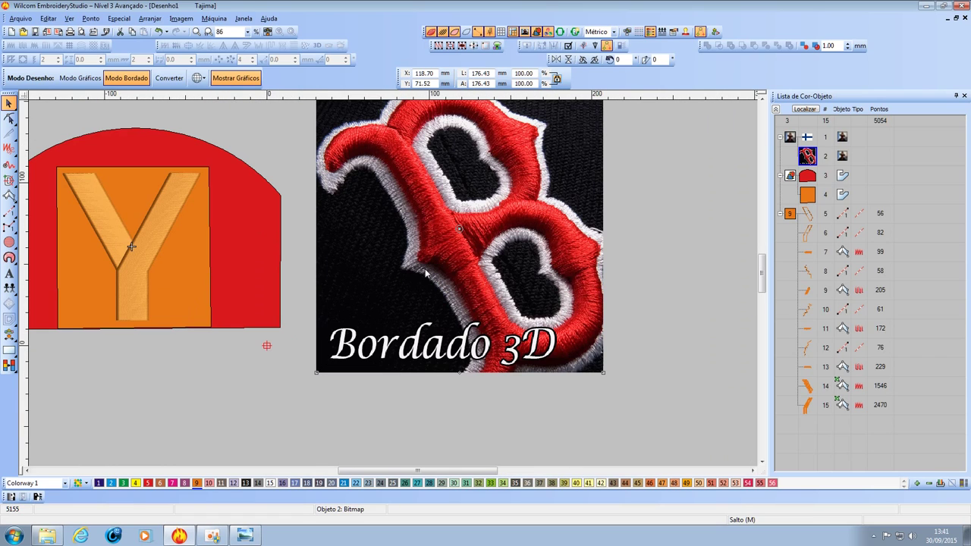
{"action": "scroll", "coordinate": [426, 274], "scroll_direction": "down", "scroll_amount": 1}
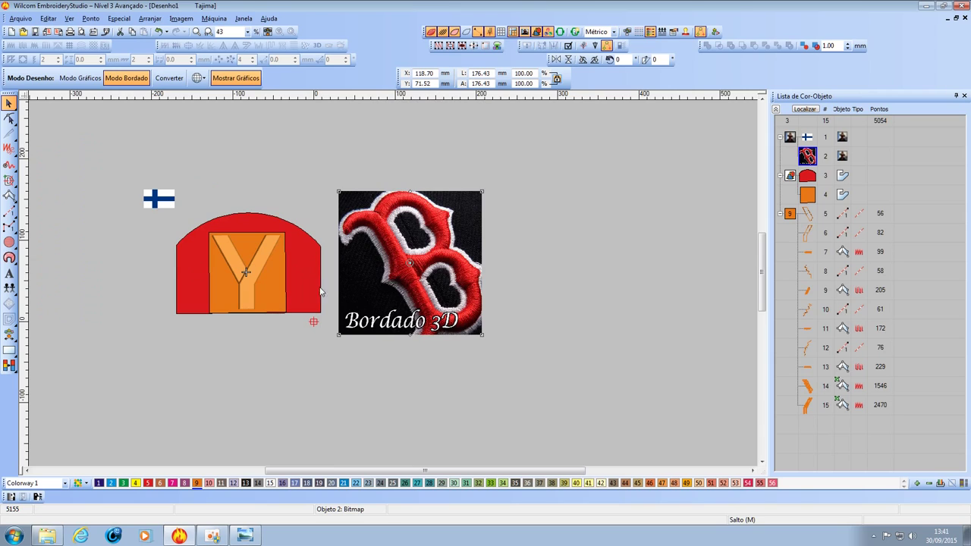
{"action": "scroll", "coordinate": [244, 282], "scroll_direction": "up", "scroll_amount": 1}
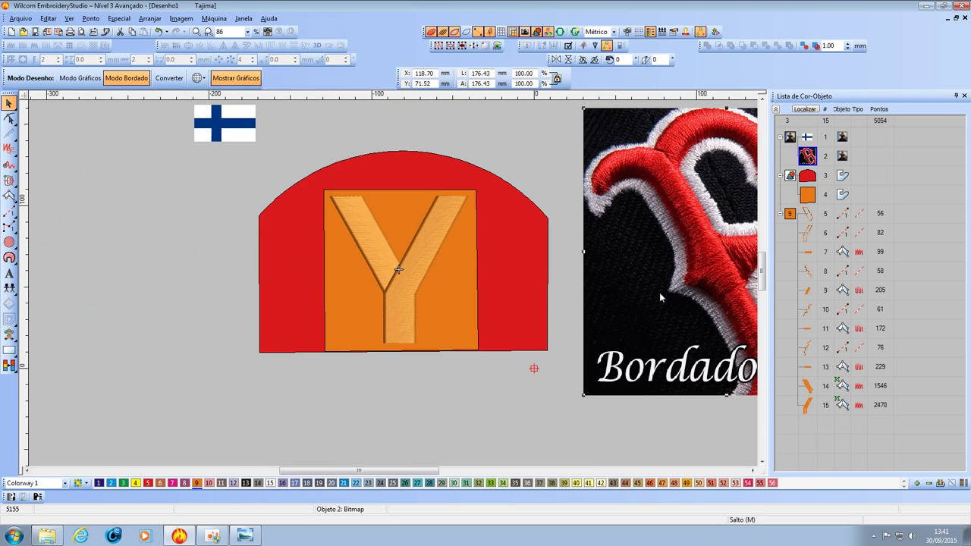
{"action": "scroll", "coordinate": [646, 297], "scroll_direction": "down", "scroll_amount": 1}
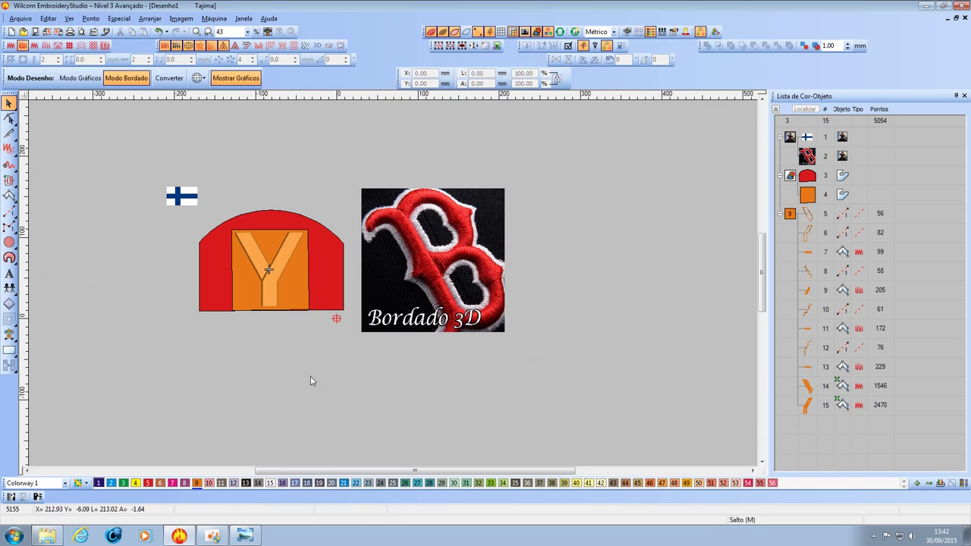
{"action": "left_click_drag", "start_coordinate": [377, 468], "coordinate": [337, 469]}
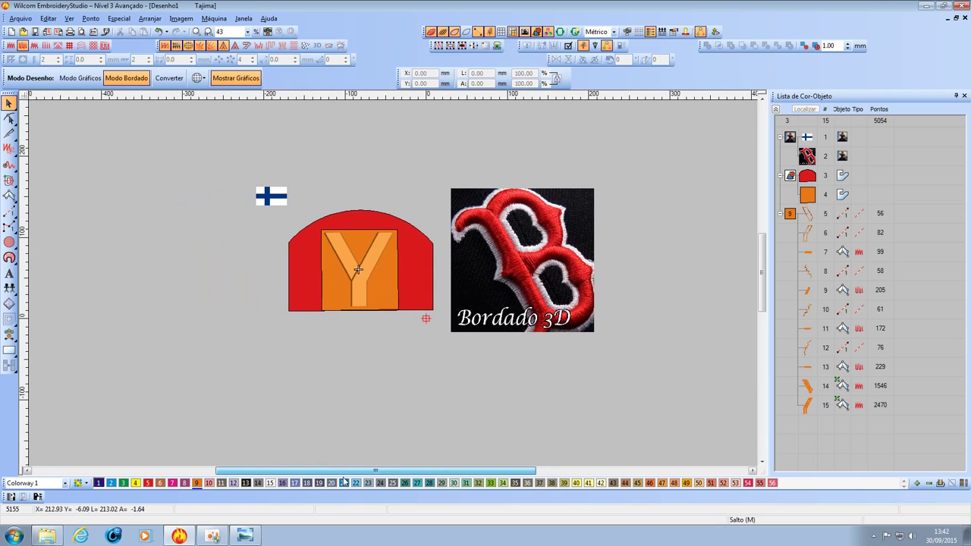
{"action": "scroll", "coordinate": [395, 281], "scroll_direction": "up", "scroll_amount": 3}
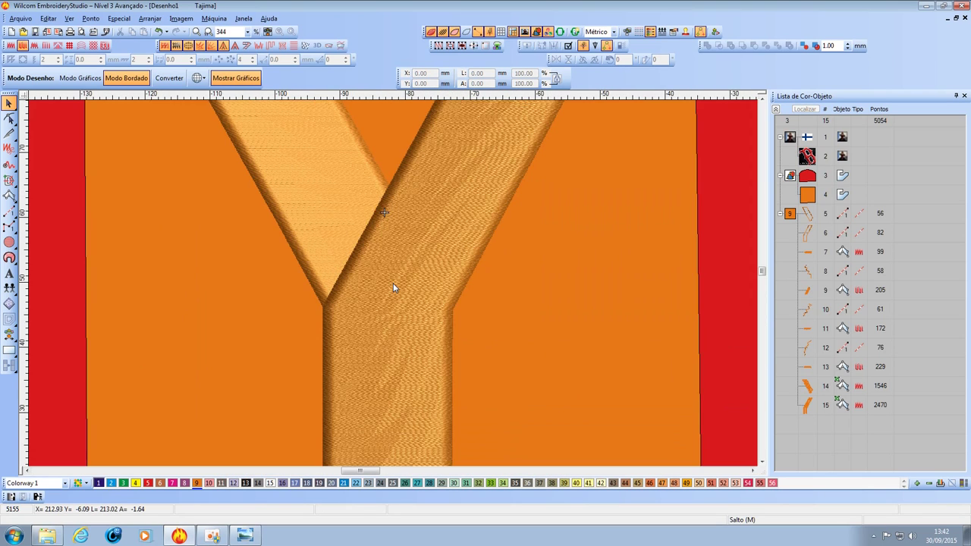
{"action": "scroll", "coordinate": [393, 283], "scroll_direction": "down", "scroll_amount": 1}
{"action": "scroll", "coordinate": [393, 285], "scroll_direction": "down", "scroll_amount": 2}
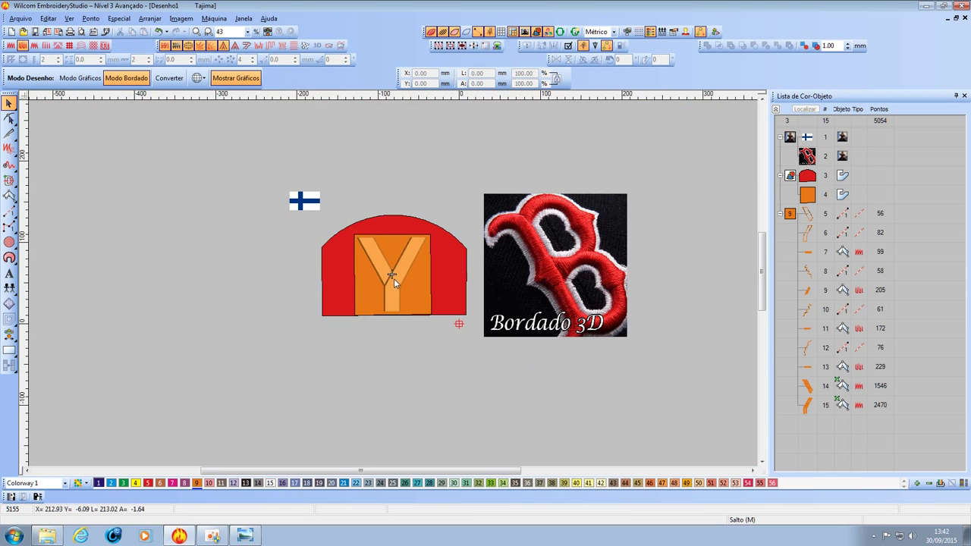
{"action": "scroll", "coordinate": [394, 281], "scroll_direction": "up", "scroll_amount": 1}
Shift the Bordado 3D image right and place the Finnish flag image below it.
{"action": "left_click", "coordinate": [964, 96]}
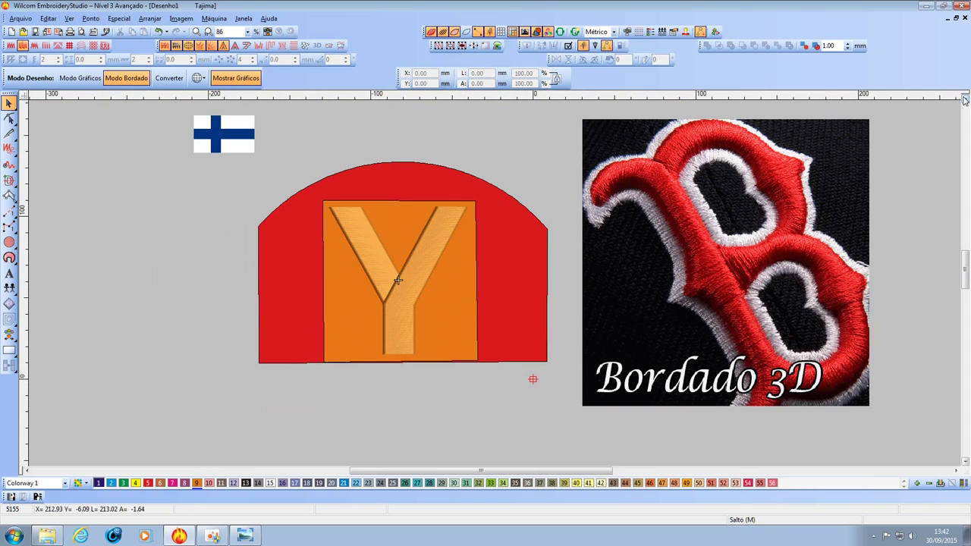
{"action": "left_click", "coordinate": [805, 169]}
{"action": "left_click_drag", "start_coordinate": [756, 230], "coordinate": [815, 231]}
{"action": "left_click", "coordinate": [238, 146]}
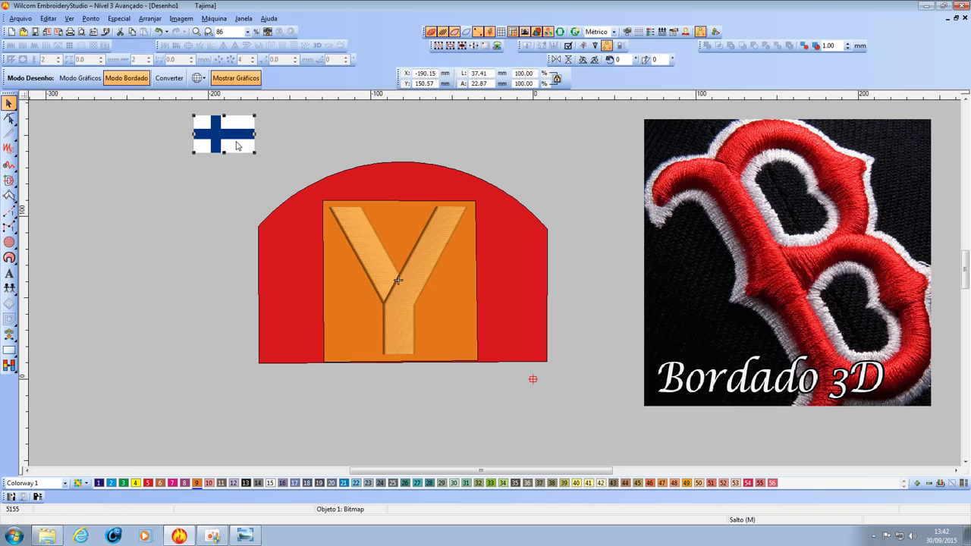
{"action": "left_click_drag", "start_coordinate": [237, 145], "coordinate": [721, 447]}
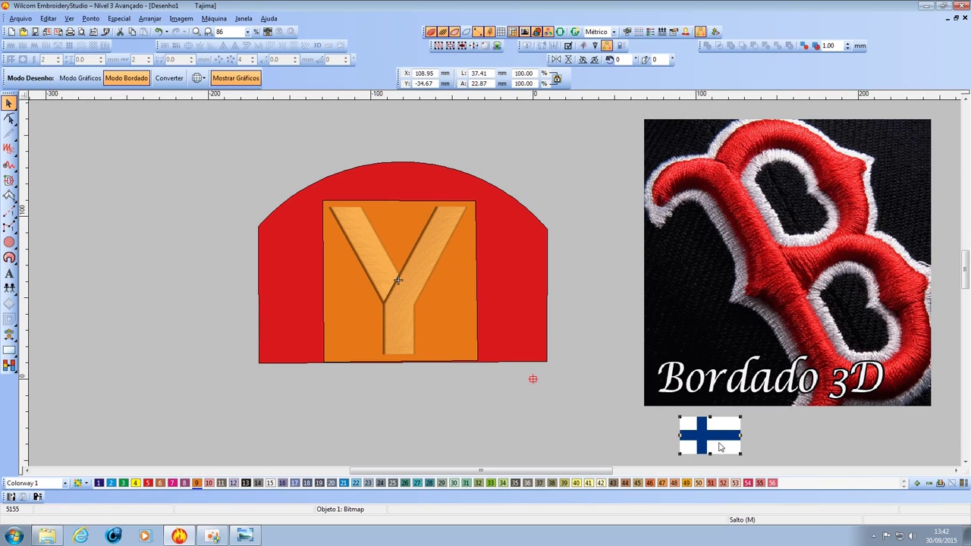
Add lettering with the e-mail address above the left of the arch.
{"action": "left_click", "coordinate": [10, 273]}
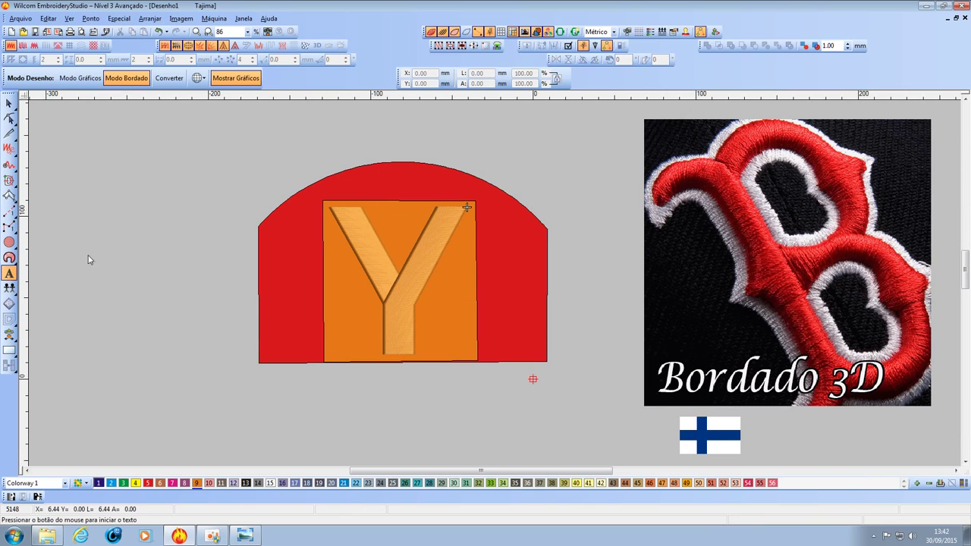
{"action": "left_click", "coordinate": [219, 166]}
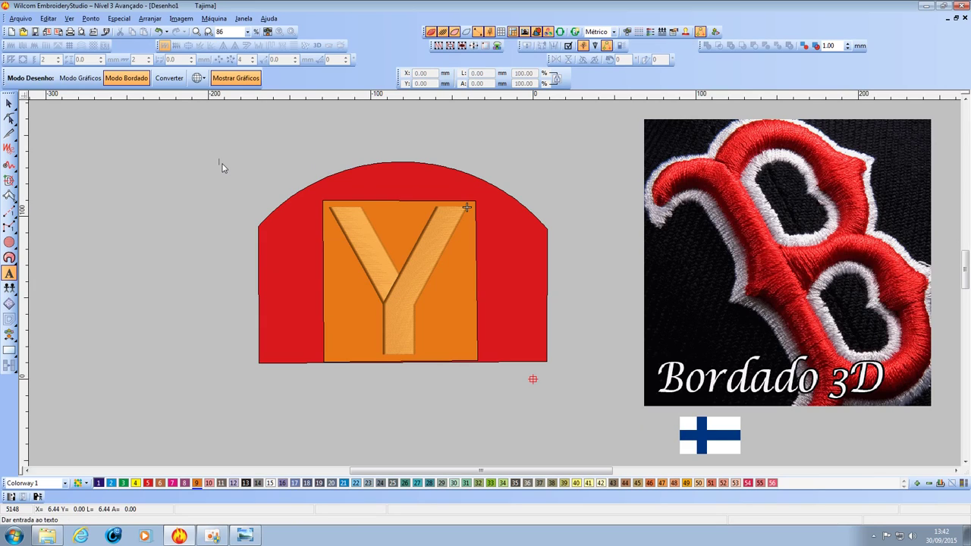
{"action": "key", "text": "Return"}
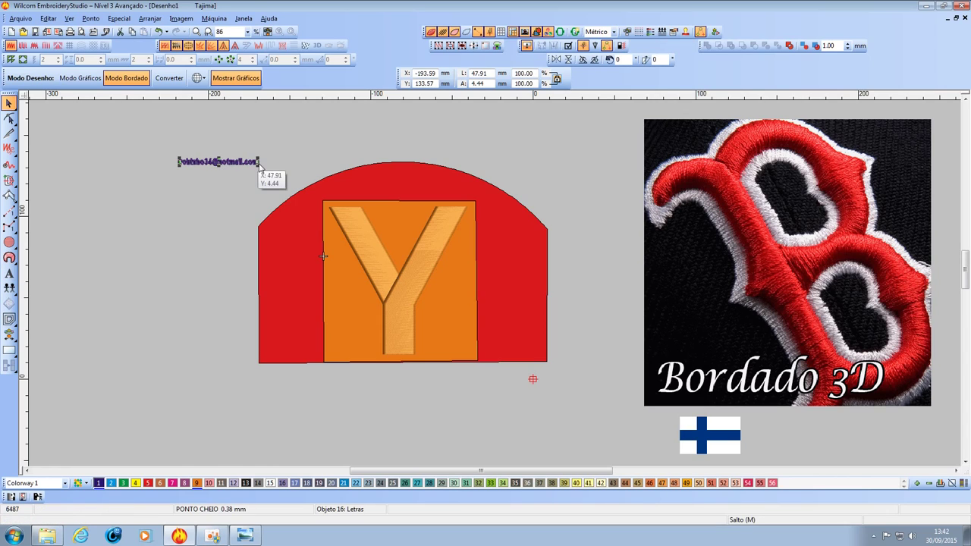
Enlarge the e-mail lettering and move it up above the red arch.
{"action": "left_click_drag", "start_coordinate": [258, 169], "coordinate": [334, 182]}
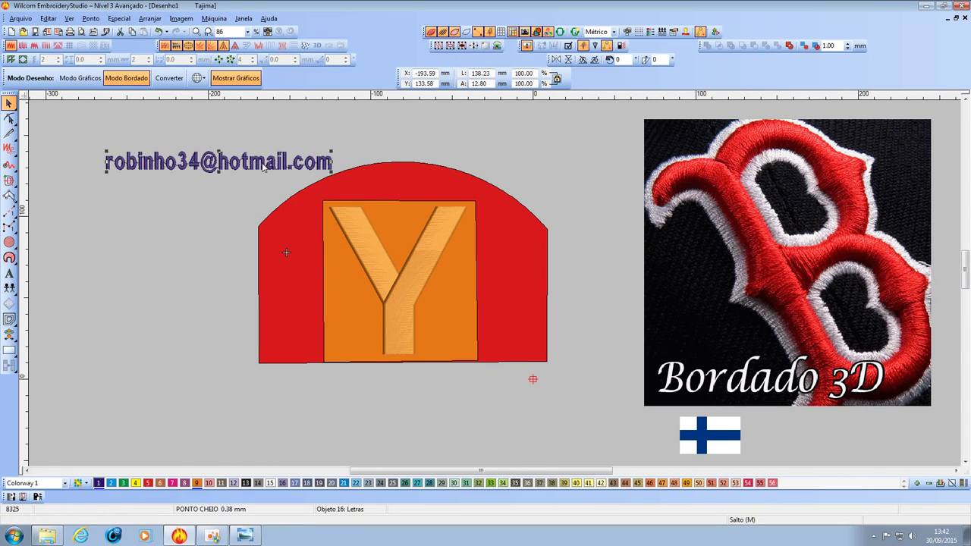
{"action": "left_click_drag", "start_coordinate": [266, 166], "coordinate": [453, 146]}
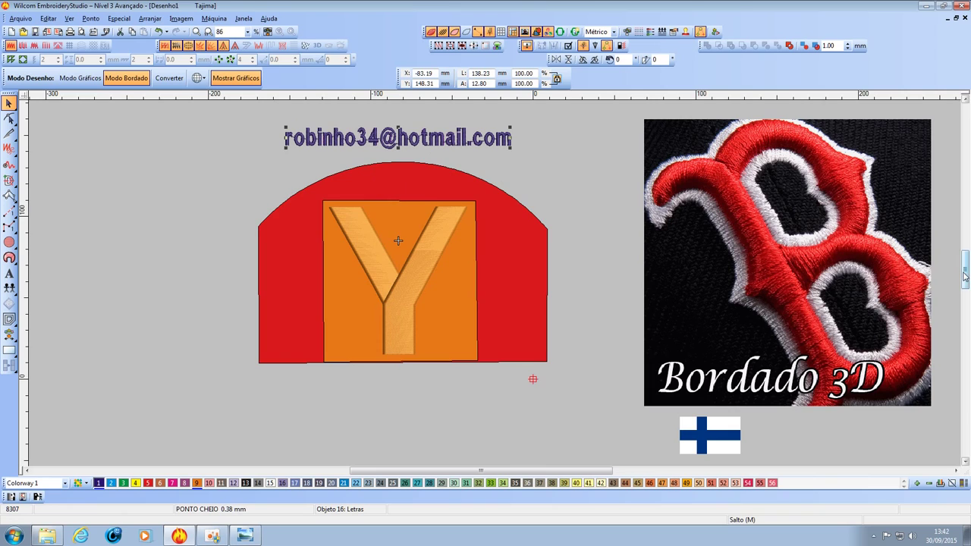
{"action": "left_click_drag", "start_coordinate": [964, 281], "coordinate": [965, 271]}
{"action": "left_click_drag", "start_coordinate": [453, 194], "coordinate": [460, 153]}
Copy the e-mail lettering below it and change the copy to 'ZAP' plus the phone number.
{"action": "double_click", "coordinate": [460, 152]}
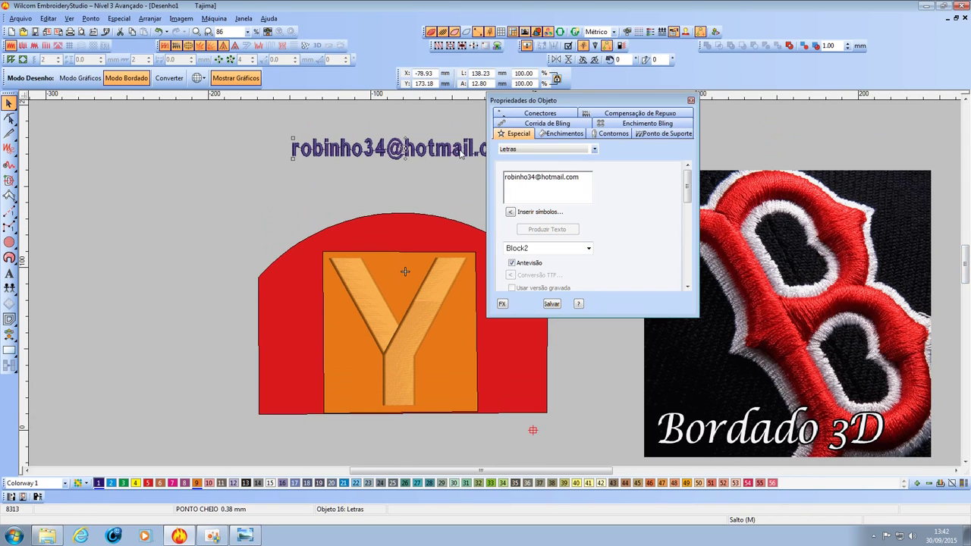
{"action": "left_click", "coordinate": [690, 100]}
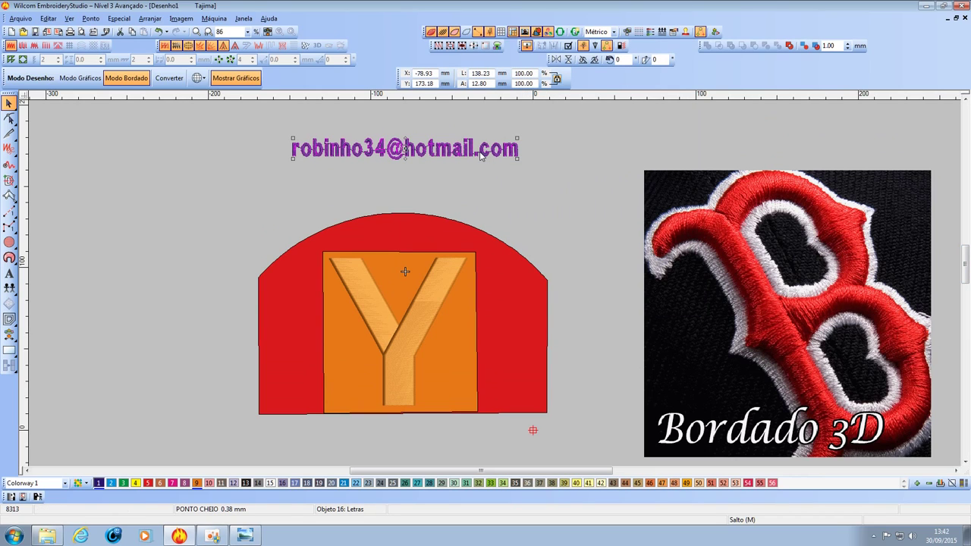
{"action": "left_click_drag", "start_coordinate": [471, 153], "coordinate": [470, 189]}
{"action": "double_click", "coordinate": [470, 189]}
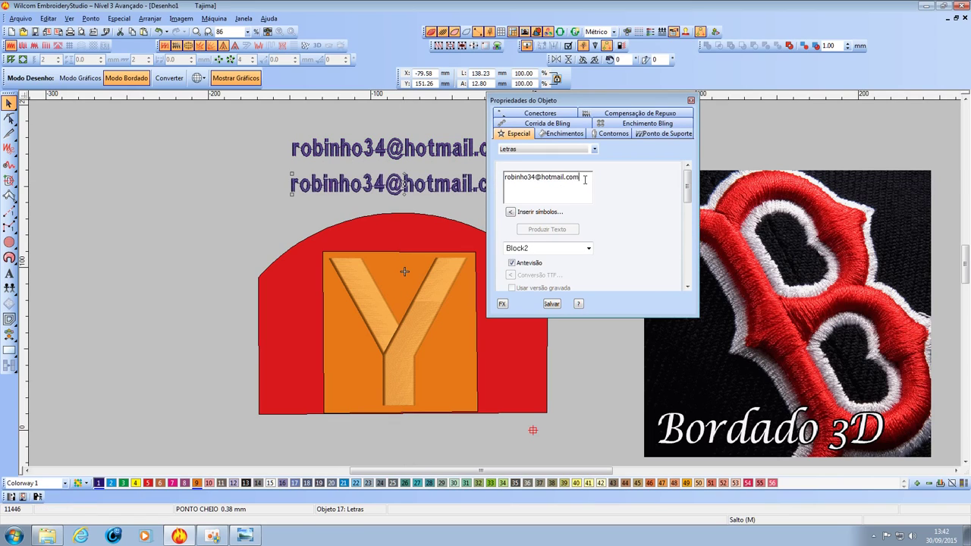
{"action": "left_click_drag", "start_coordinate": [584, 179], "coordinate": [499, 183]}
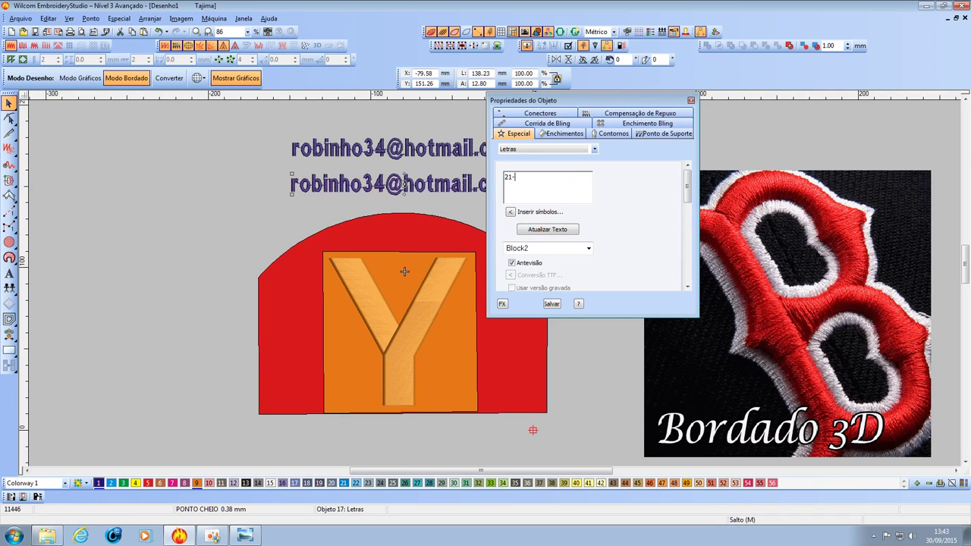
{"action": "left_click", "coordinate": [507, 176]}
{"action": "type", "text": "ZAP"}
{"action": "left_click", "coordinate": [546, 231]}
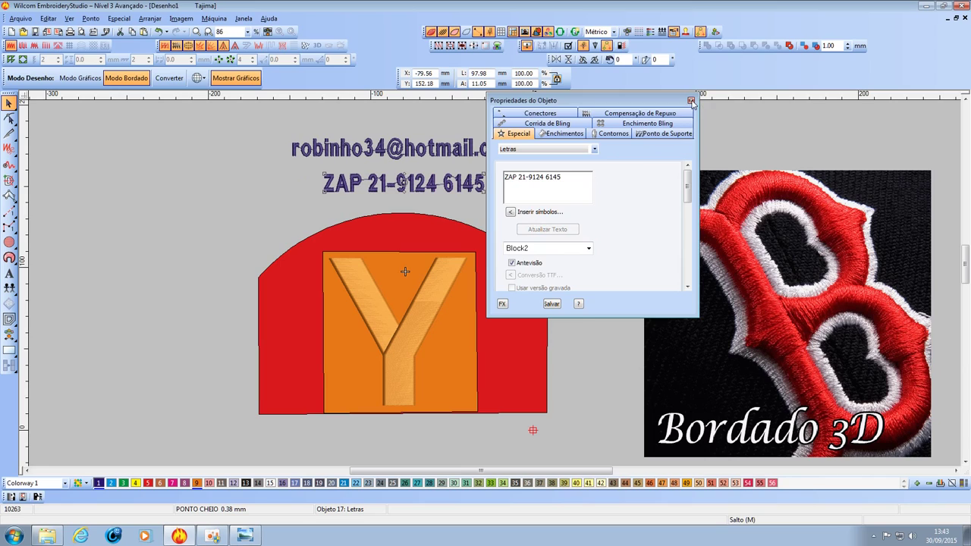
{"action": "left_click", "coordinate": [690, 100]}
Colour both the e-mail and phone-number lettering green with swatch 3.
{"action": "left_click", "coordinate": [484, 198]}
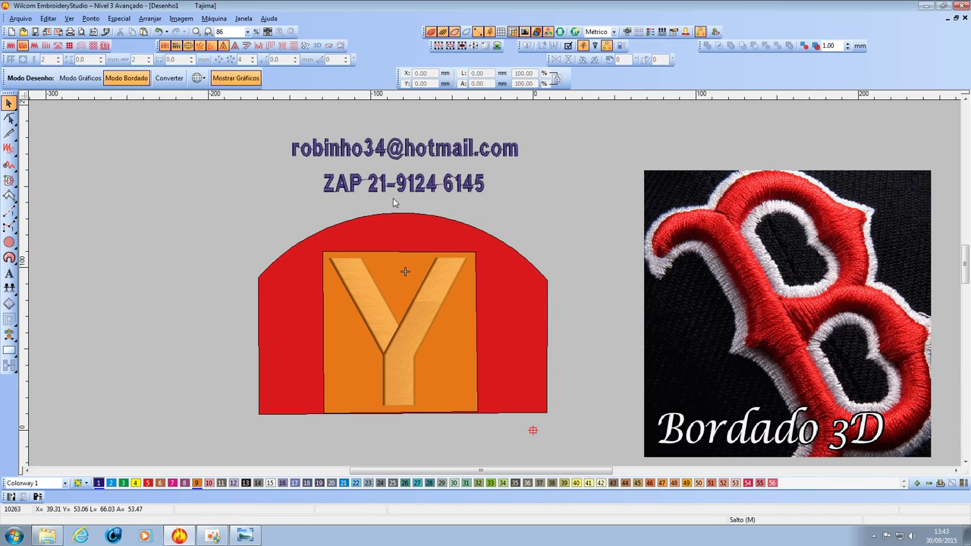
{"action": "left_click", "coordinate": [367, 154]}
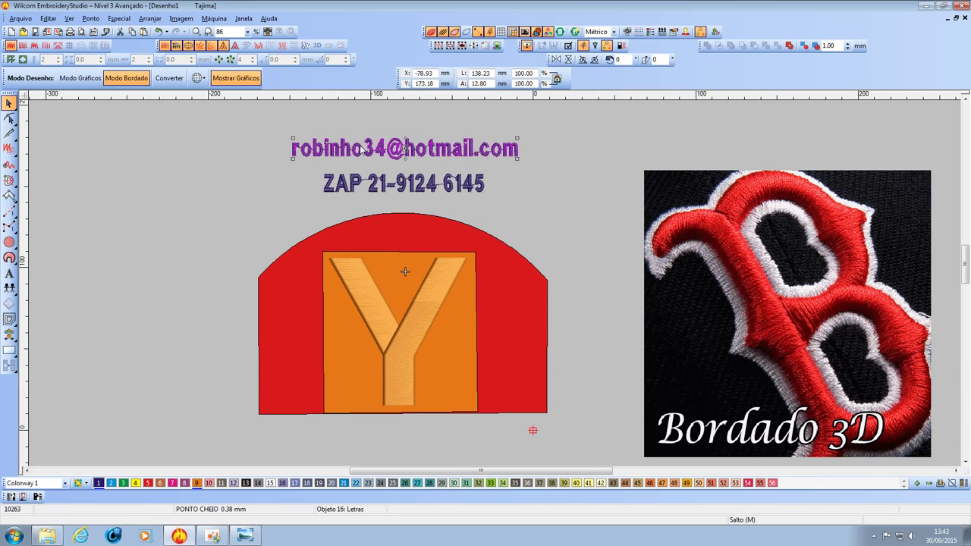
{"action": "left_click", "coordinate": [124, 483]}
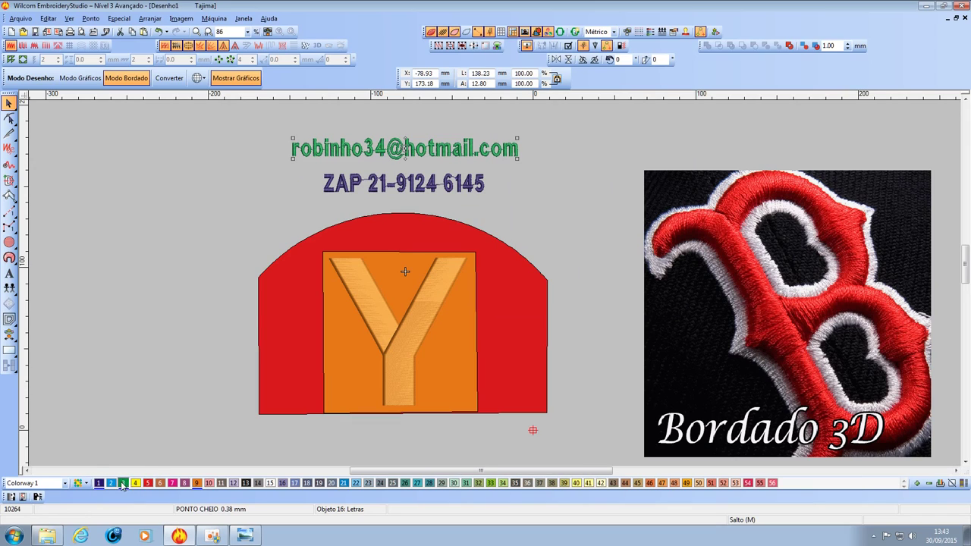
{"action": "left_click", "coordinate": [350, 185]}
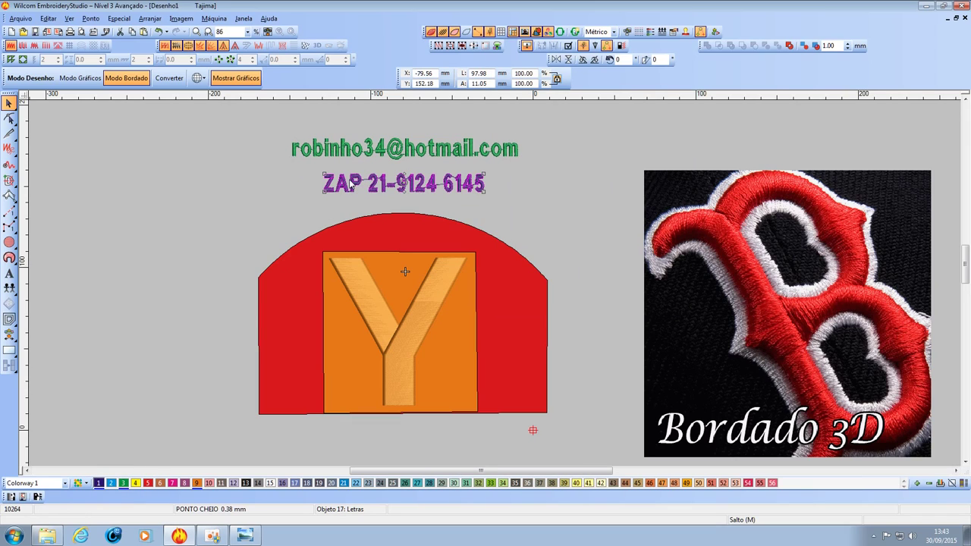
{"action": "left_click", "coordinate": [124, 483]}
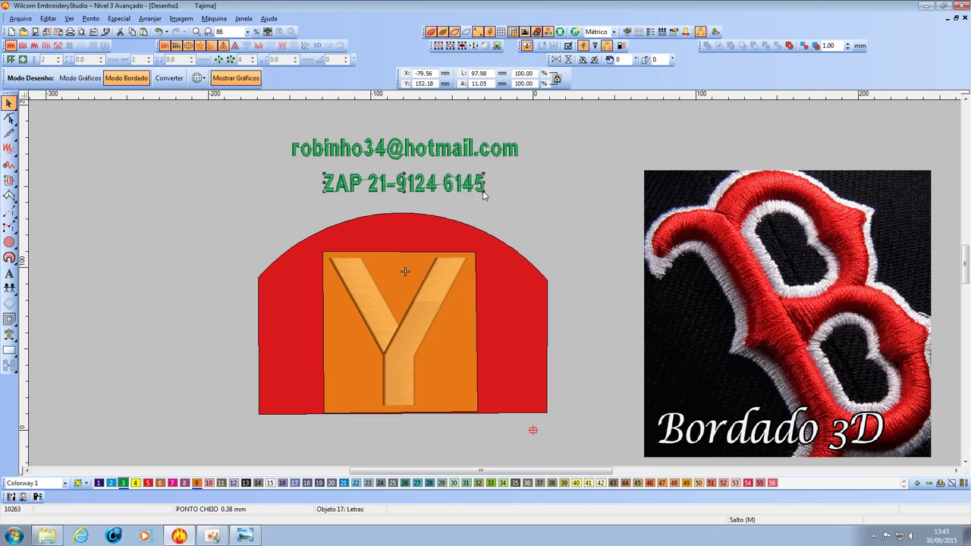
Enlarge both lettering lines, then open the eva.jpg foam photo.
{"action": "left_click_drag", "start_coordinate": [486, 192], "coordinate": [521, 198]}
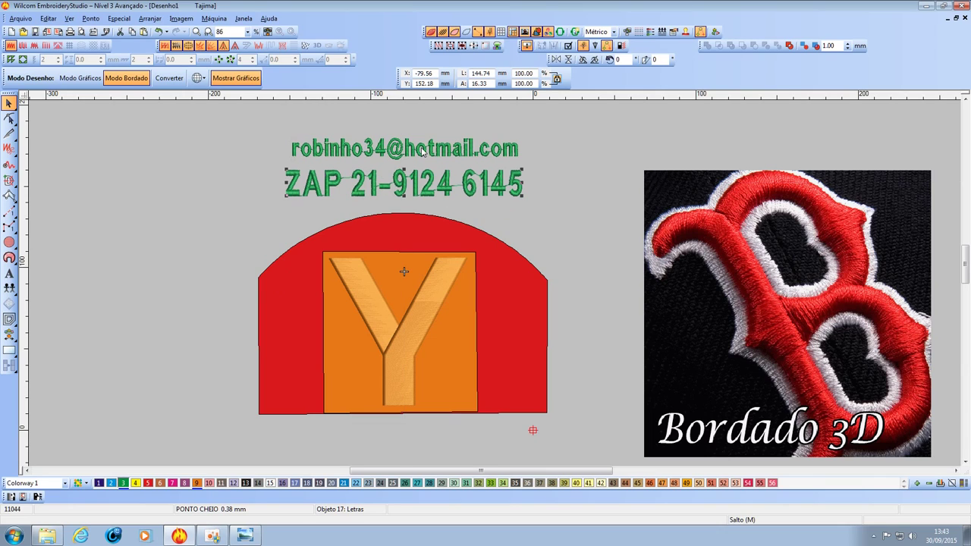
{"action": "key", "text": "shift+Tab"}
{"action": "left_click_drag", "start_coordinate": [518, 157], "coordinate": [541, 167]}
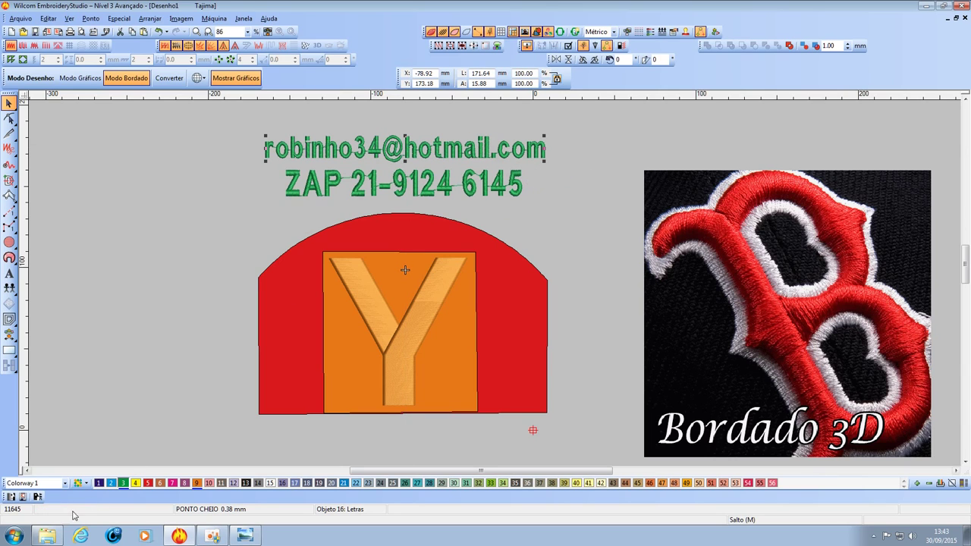
{"action": "left_click", "coordinate": [47, 537]}
{"action": "double_click", "coordinate": [471, 170]}
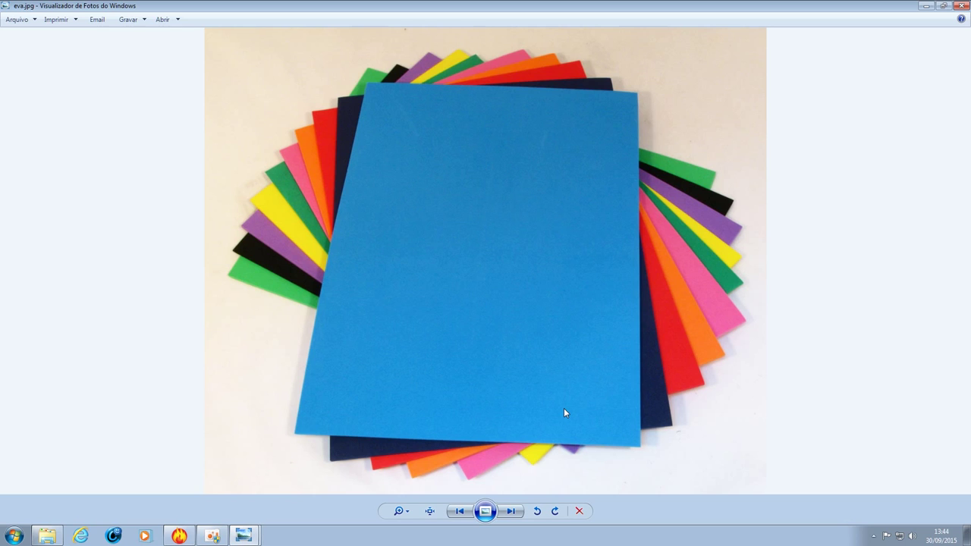
View the Red Bull embroidery photo, then close Photo Viewer and return to Wilcom.
{"action": "left_click", "coordinate": [47, 535]}
{"action": "double_click", "coordinate": [851, 164]}
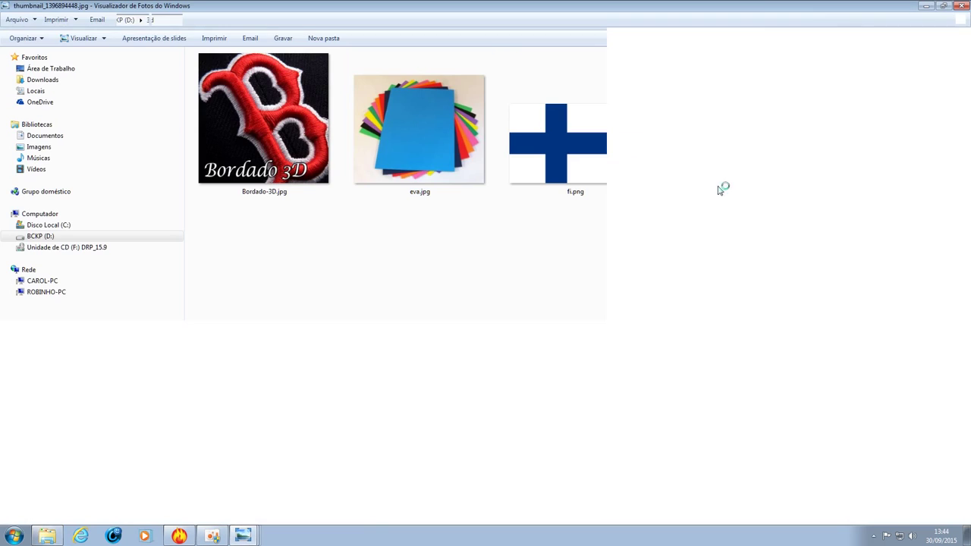
{"action": "scroll", "coordinate": [462, 316], "scroll_direction": "up", "scroll_amount": 3}
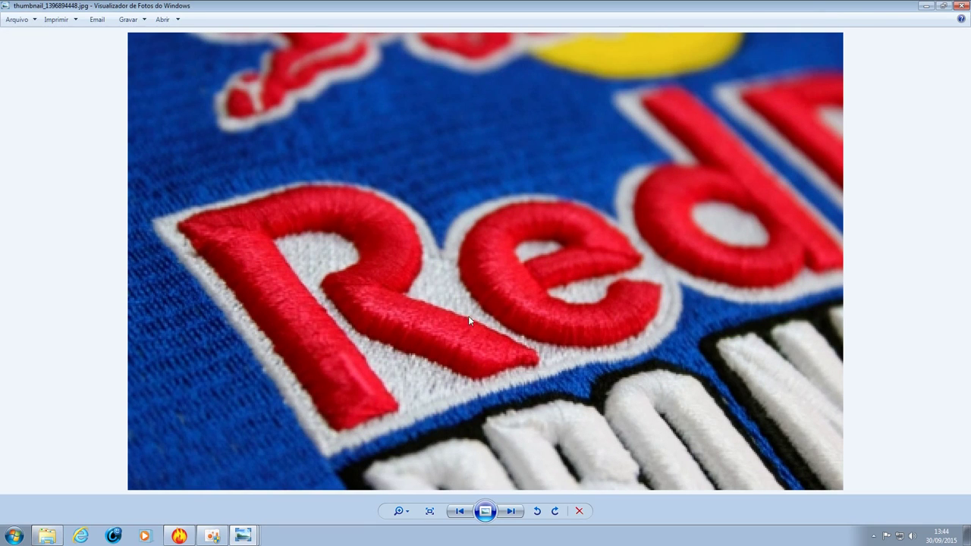
{"action": "left_click", "coordinate": [961, 6]}
{"action": "left_click", "coordinate": [179, 536]}
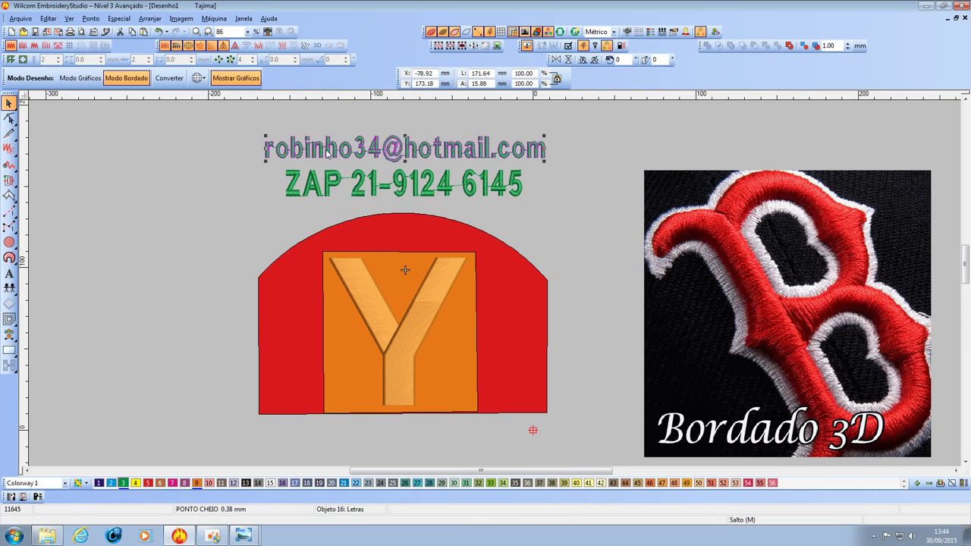
Replace the last digit group of the ZAP lettering's phone number and apply the updated text.
{"action": "left_click", "coordinate": [499, 219]}
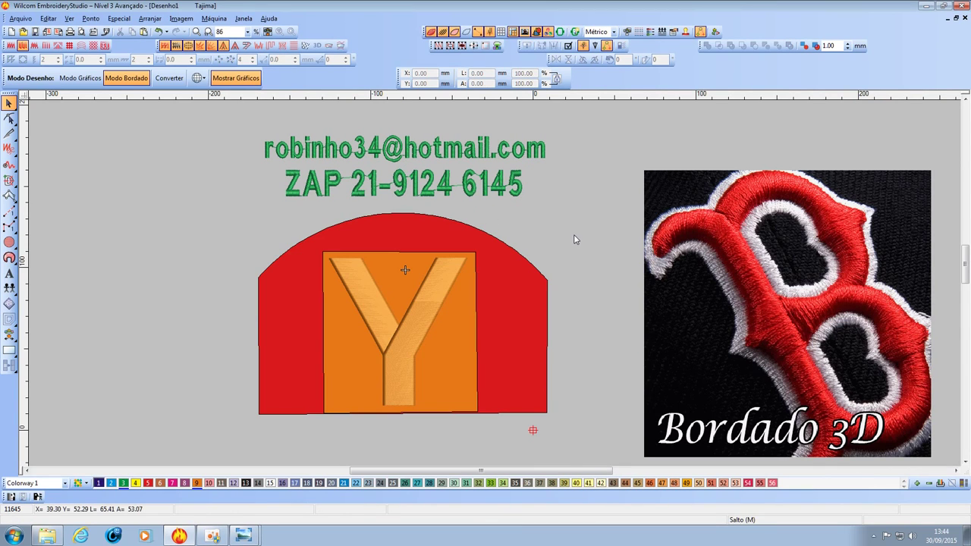
{"action": "left_click", "coordinate": [541, 183]}
{"action": "left_click", "coordinate": [520, 192]}
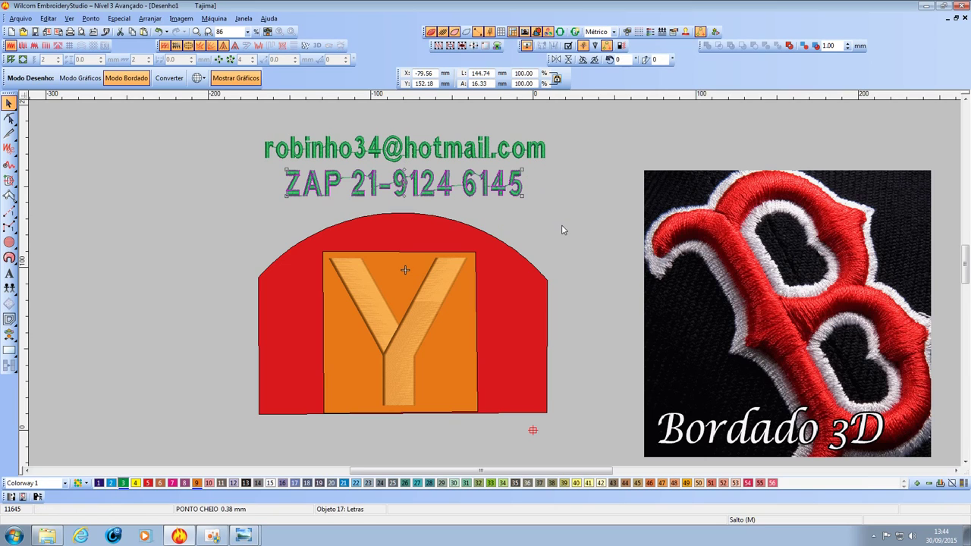
{"action": "right_click", "coordinate": [505, 193]}
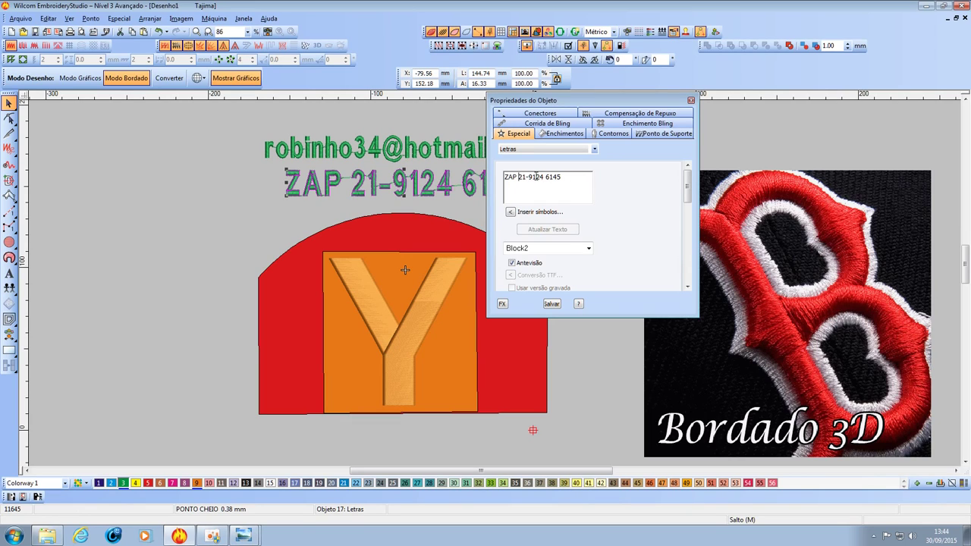
{"action": "left_click_drag", "start_coordinate": [545, 177], "coordinate": [574, 178]}
{"action": "key", "text": "BackSpace"}
{"action": "key", "text": "BackSpace"}
{"action": "key", "text": "BackSpace"}
{"action": "key", "text": "BackSpace"}
{"action": "key", "text": "BackSpace"}
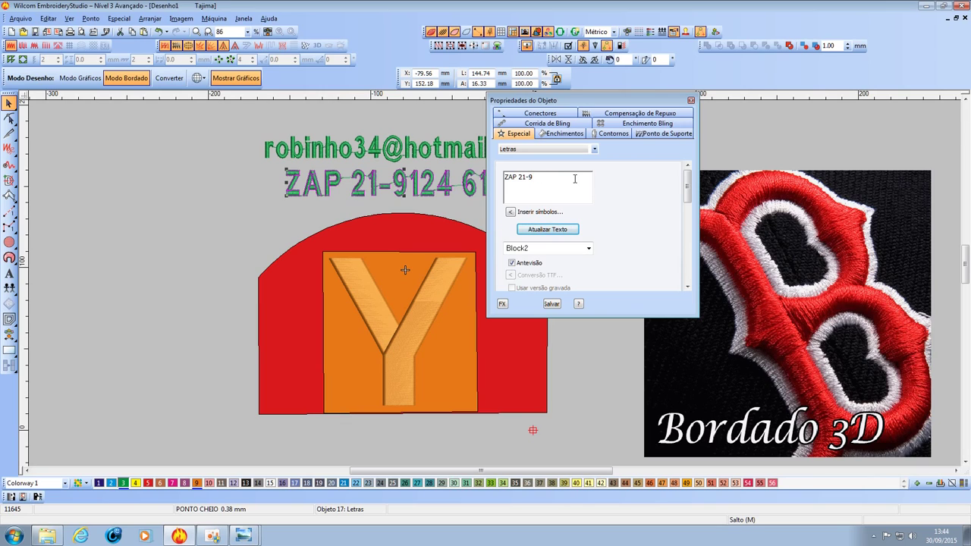
{"action": "left_click", "coordinate": [567, 231]}
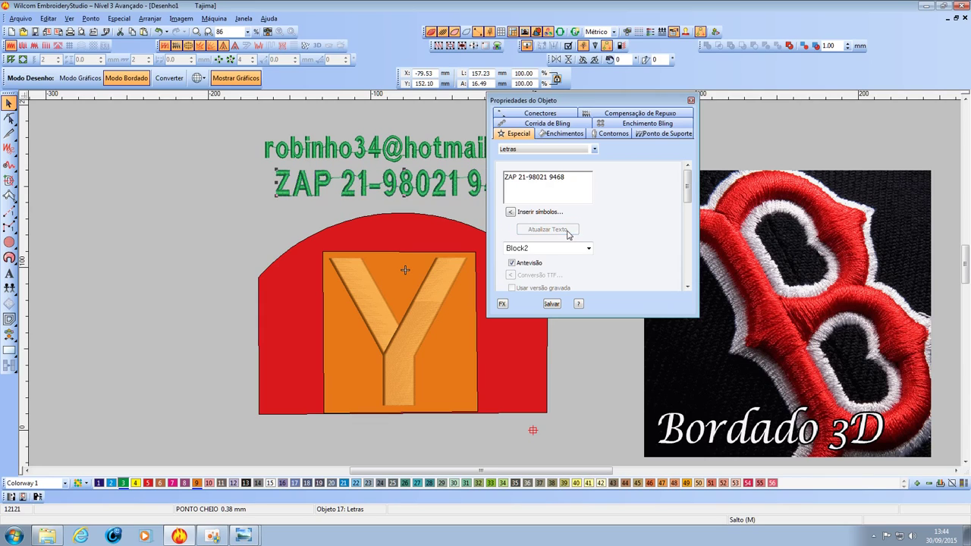
{"action": "left_click", "coordinate": [690, 100]}
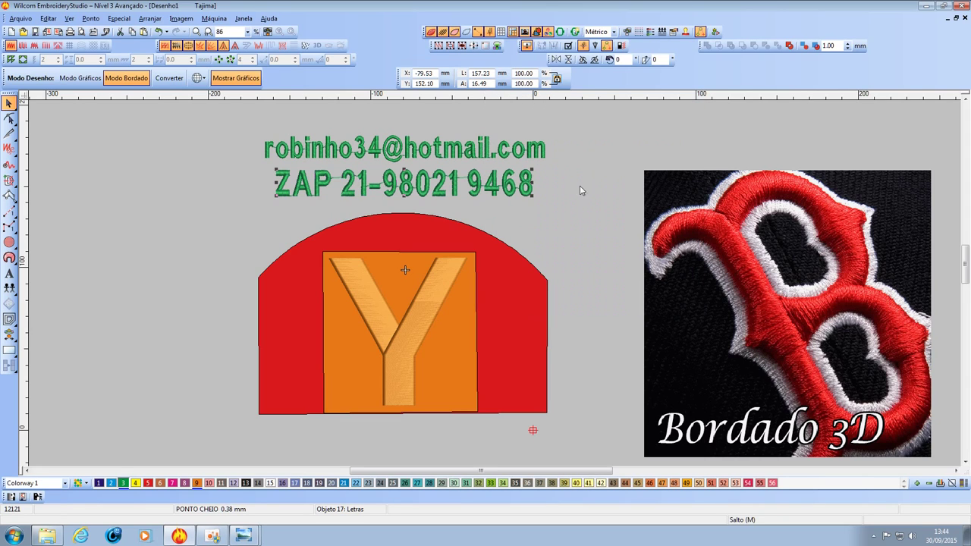
{"action": "left_click", "coordinate": [526, 210]}
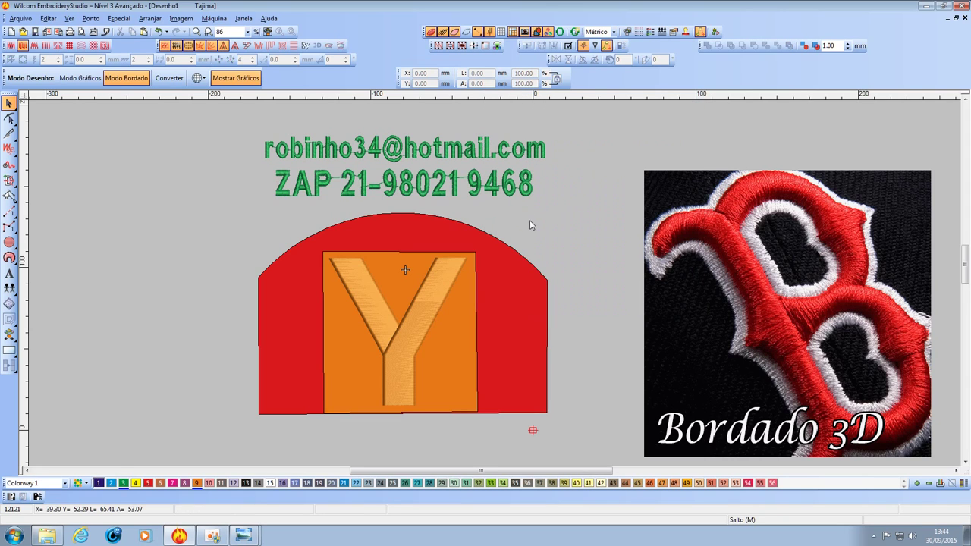
{"action": "left_click", "coordinate": [47, 536]}
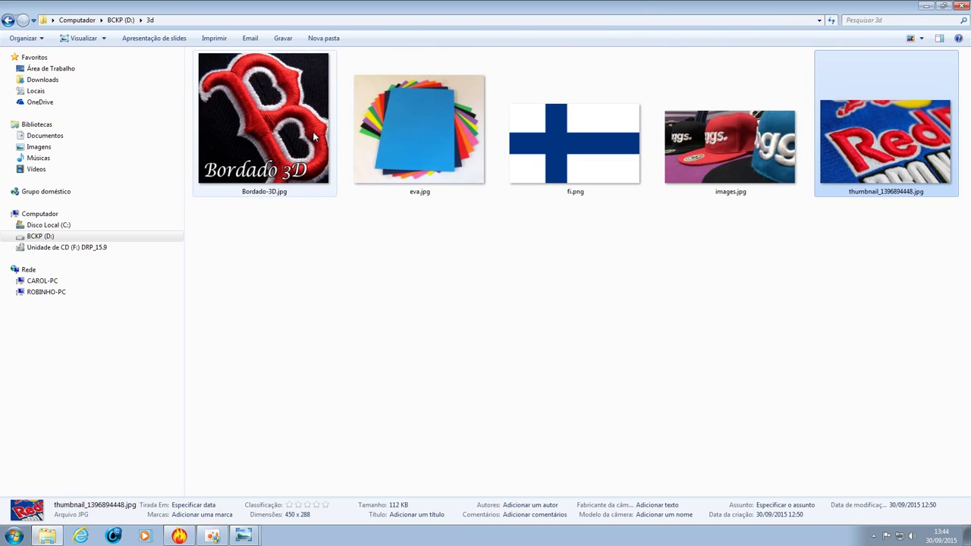
{"action": "left_click", "coordinate": [182, 536]}
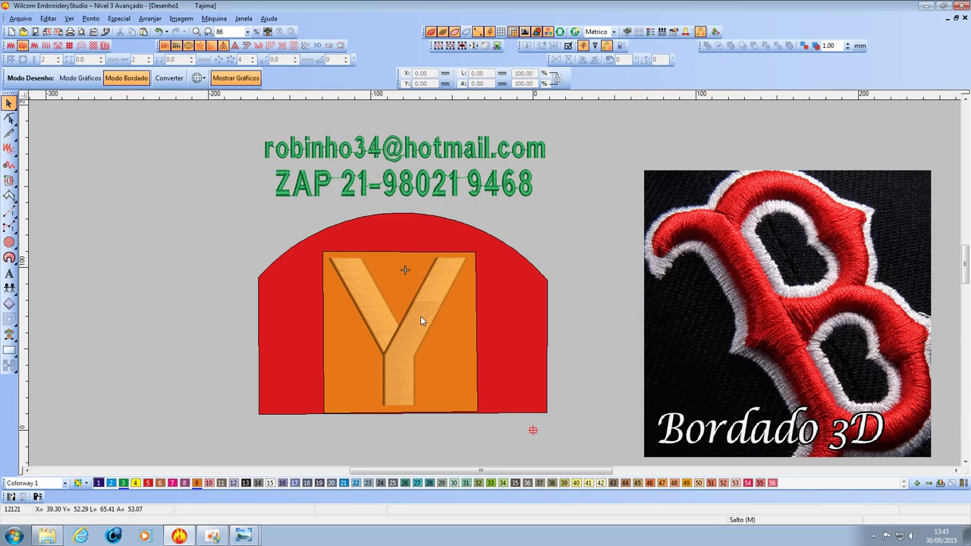
{"action": "left_click_drag", "start_coordinate": [965, 274], "coordinate": [964, 277]}
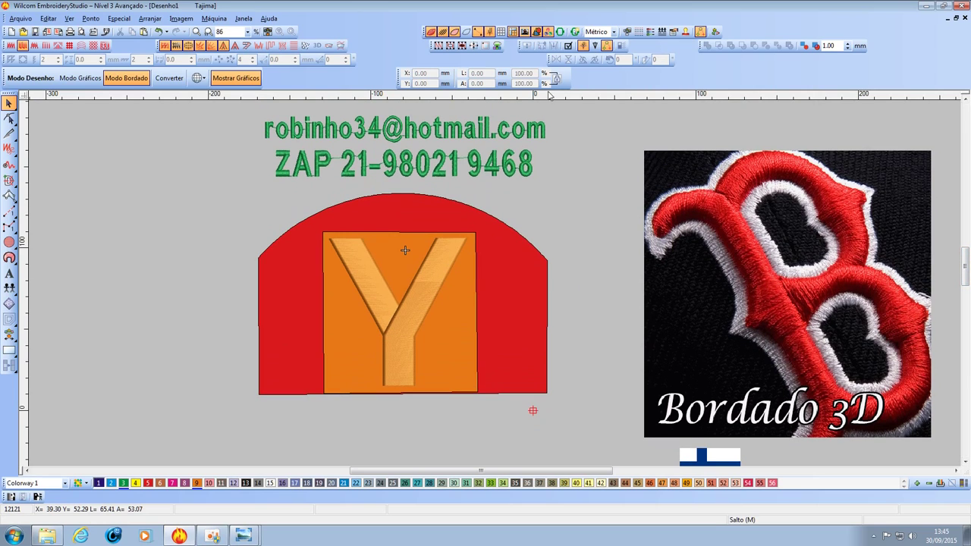
{"action": "left_click", "coordinate": [649, 31]}
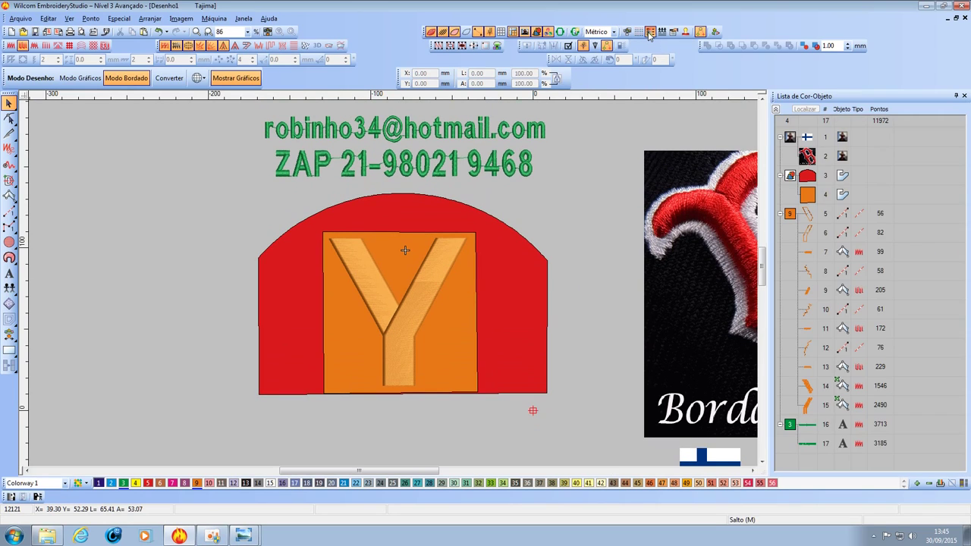
Inspect the red backing, orange foam square and Y outline objects in the colour-object list.
{"action": "left_click", "coordinate": [808, 195]}
{"action": "left_click", "coordinate": [805, 179]}
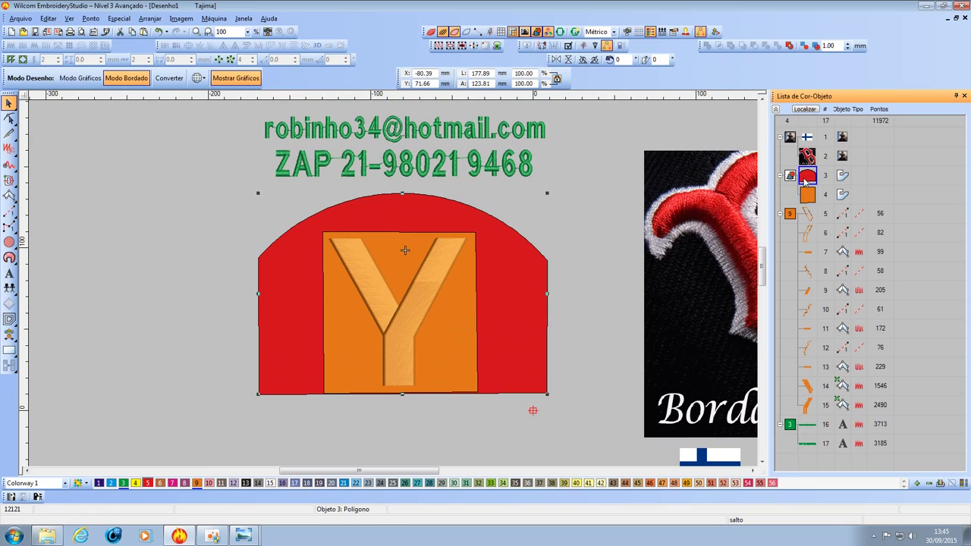
{"action": "left_click", "coordinate": [807, 196], "text": "ctrl"}
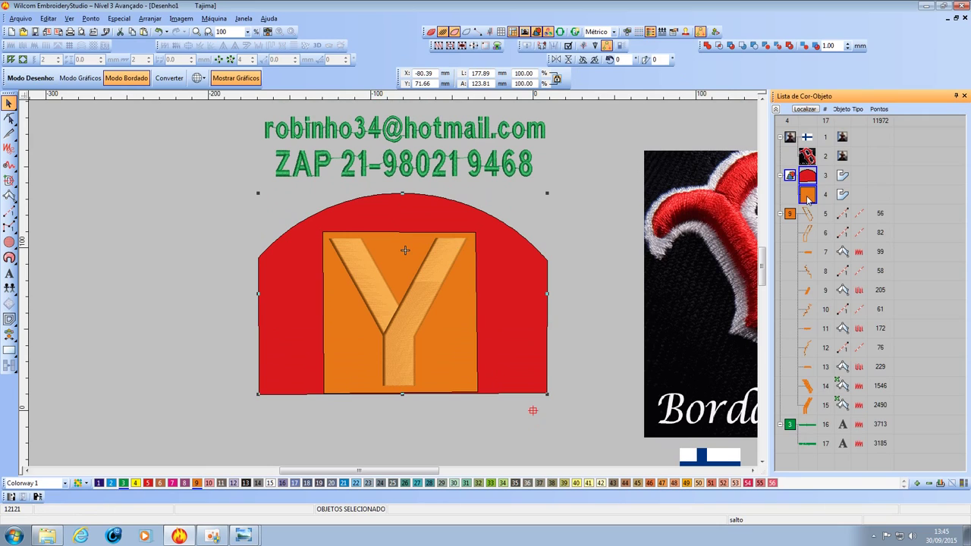
{"action": "left_click", "coordinate": [813, 177]}
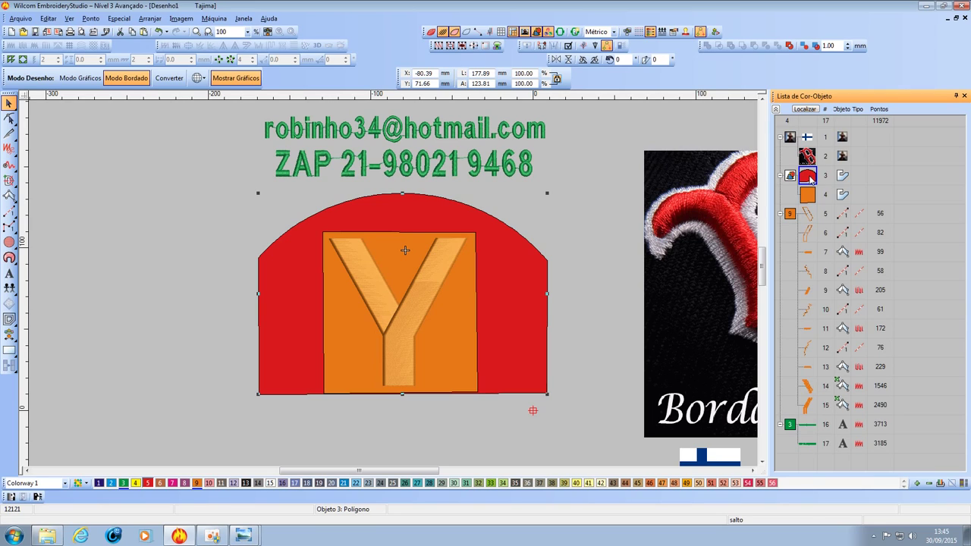
{"action": "left_click", "coordinate": [809, 196]}
{"action": "left_click", "coordinate": [809, 214]}
{"action": "left_click", "coordinate": [808, 233]}
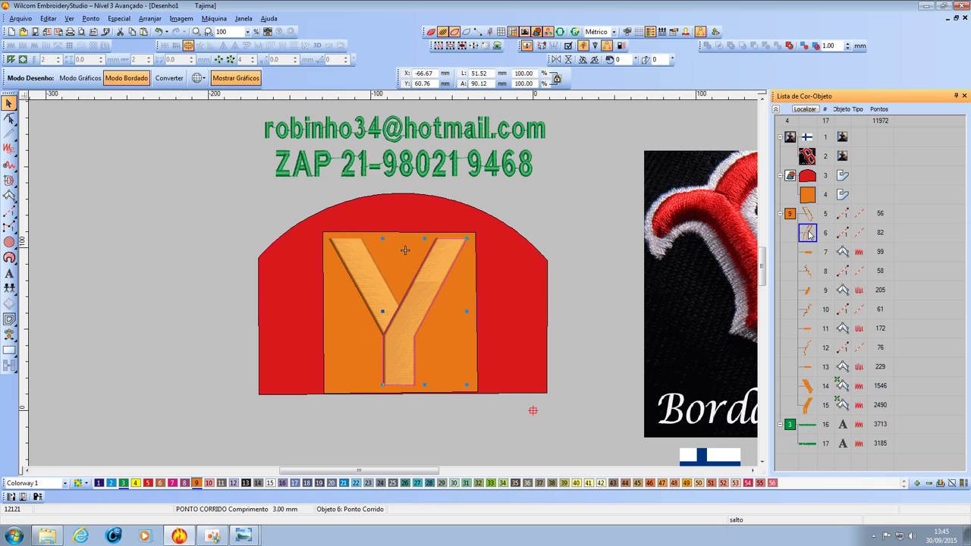
{"action": "key", "text": "Up"}
{"action": "left_click", "coordinate": [806, 233]}
{"action": "left_click", "coordinate": [808, 256]}
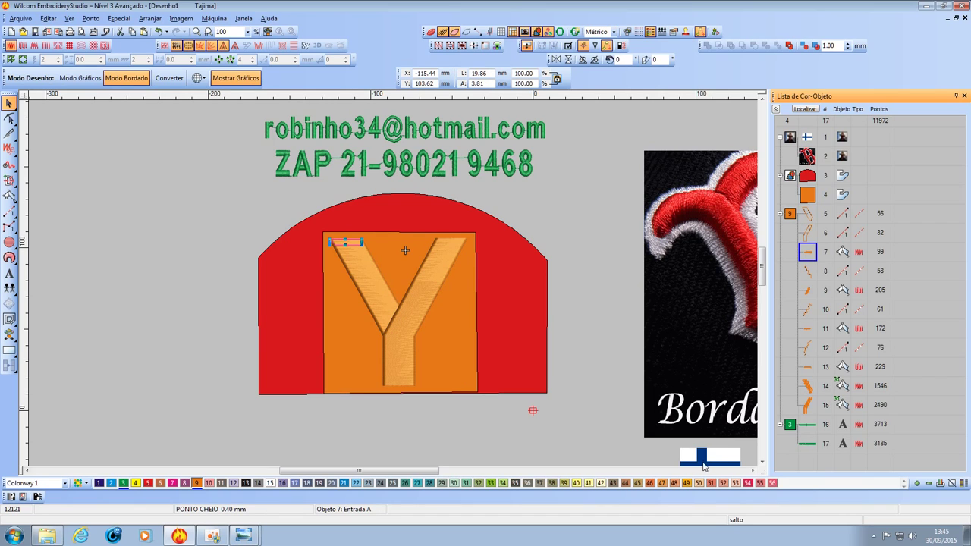
Drag the Finnish flag image down below the red arched backing.
{"action": "left_click_drag", "start_coordinate": [704, 463], "coordinate": [243, 285]}
{"action": "left_click_drag", "start_coordinate": [205, 251], "coordinate": [444, 438]}
{"action": "scroll", "coordinate": [393, 287], "scroll_direction": "down", "scroll_amount": 3}
{"action": "scroll", "coordinate": [392, 312], "scroll_direction": "up", "scroll_amount": 3}
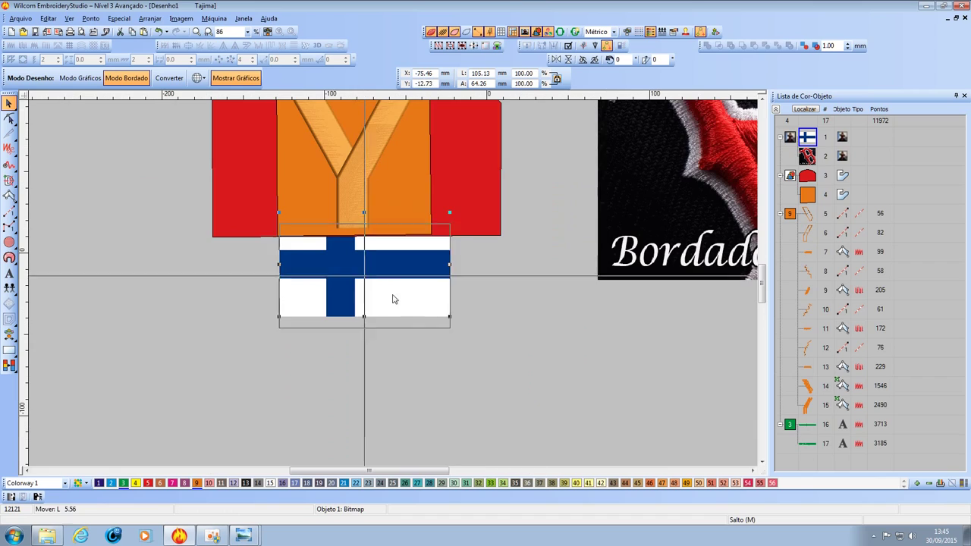
Settle the flag just below the red backing and zoom around to check its placement.
{"action": "left_click_drag", "start_coordinate": [392, 312], "coordinate": [389, 340]}
{"action": "scroll", "coordinate": [389, 340], "scroll_direction": "up", "scroll_amount": 2}
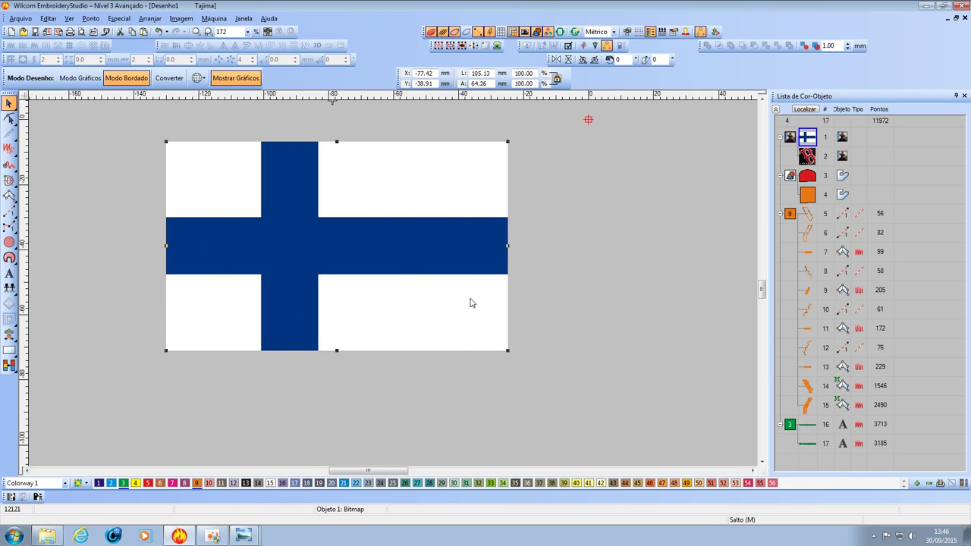
{"action": "scroll", "coordinate": [471, 303], "scroll_direction": "down", "scroll_amount": 5}
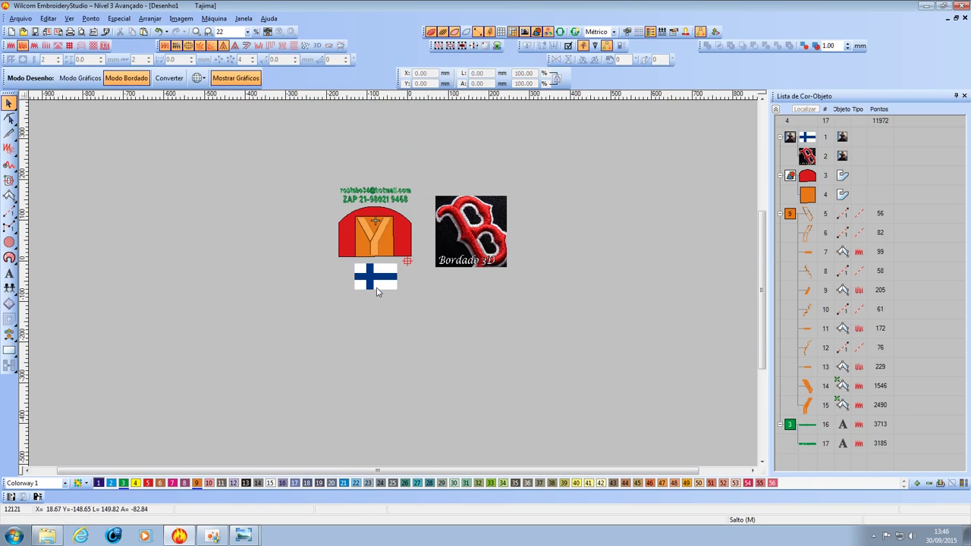
{"action": "scroll", "coordinate": [376, 282], "scroll_direction": "up", "scroll_amount": 3}
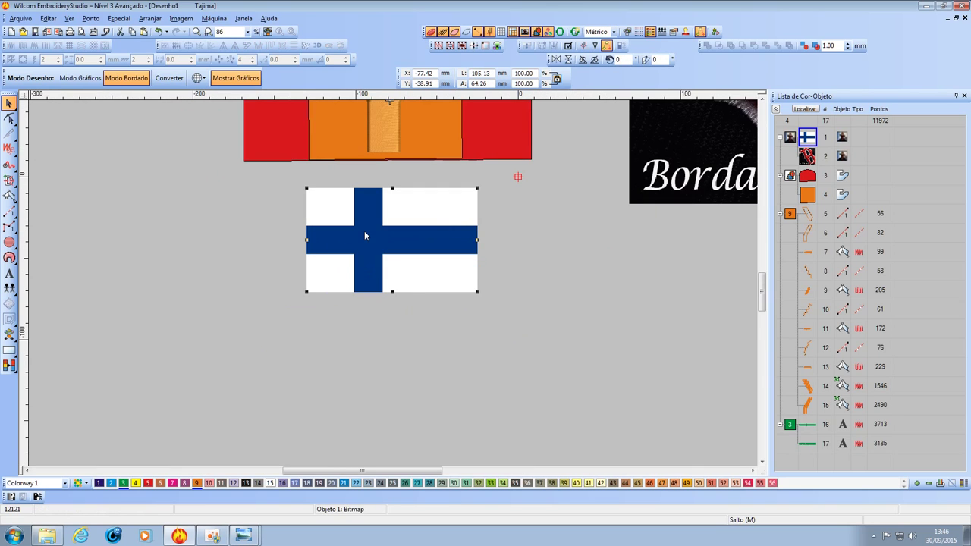
{"action": "scroll", "coordinate": [390, 273], "scroll_direction": "down", "scroll_amount": 2}
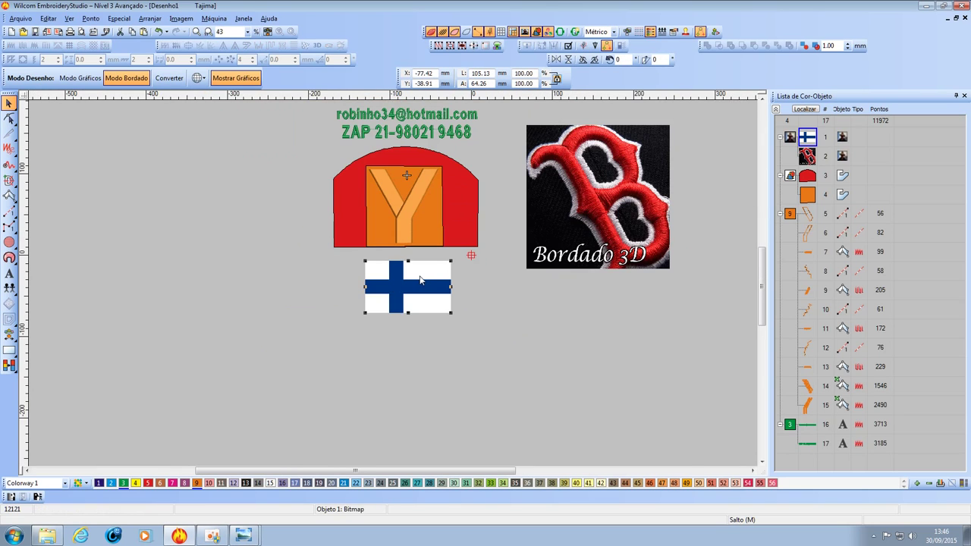
{"action": "scroll", "coordinate": [393, 288], "scroll_direction": "up", "scroll_amount": 2}
{"action": "scroll", "coordinate": [392, 288], "scroll_direction": "down", "scroll_amount": 1}
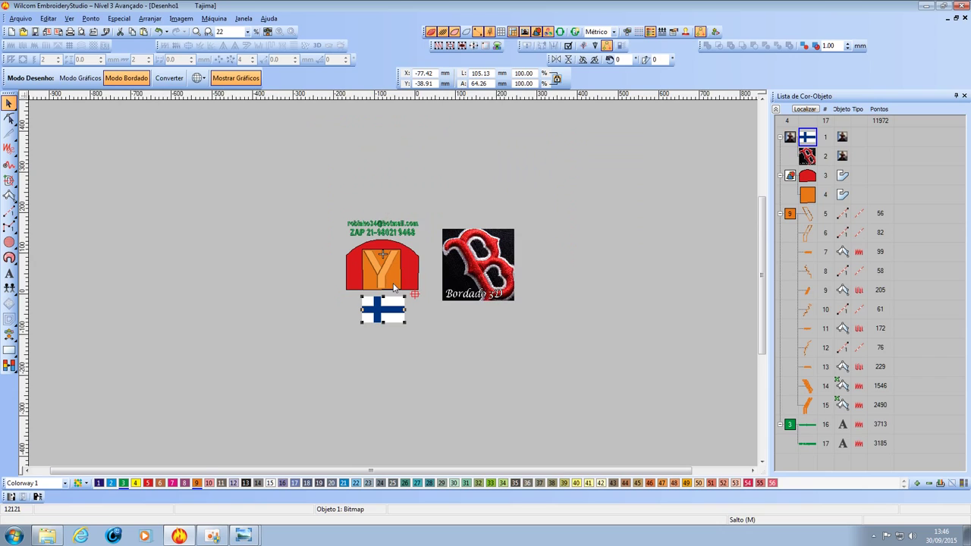
{"action": "scroll", "coordinate": [394, 288], "scroll_direction": "up", "scroll_amount": 1}
Move the flag up beside the email lettering and adjust the view with the scrollbars.
{"action": "left_click_drag", "start_coordinate": [407, 326], "coordinate": [280, 171]}
{"action": "scroll", "coordinate": [279, 171], "scroll_direction": "down", "scroll_amount": 1}
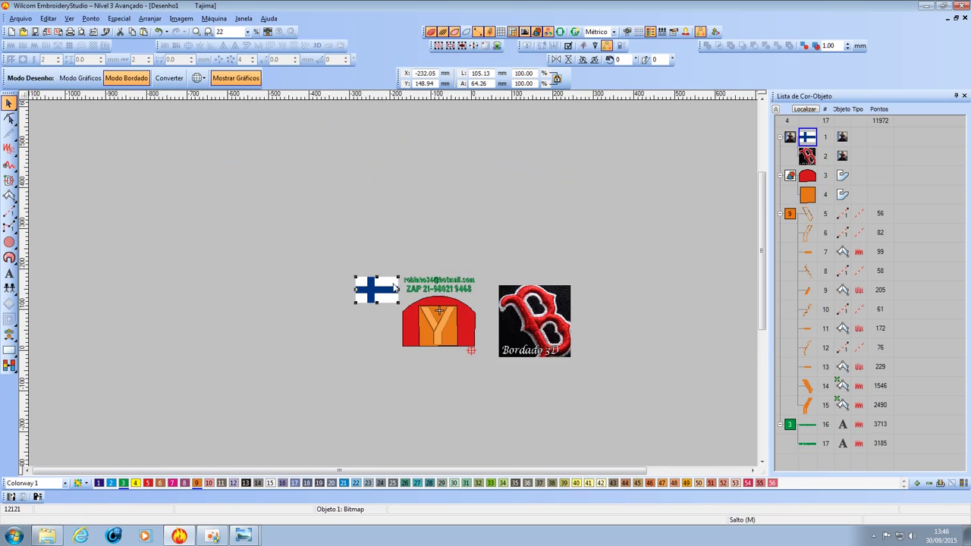
{"action": "scroll", "coordinate": [393, 287], "scroll_direction": "up", "scroll_amount": 1}
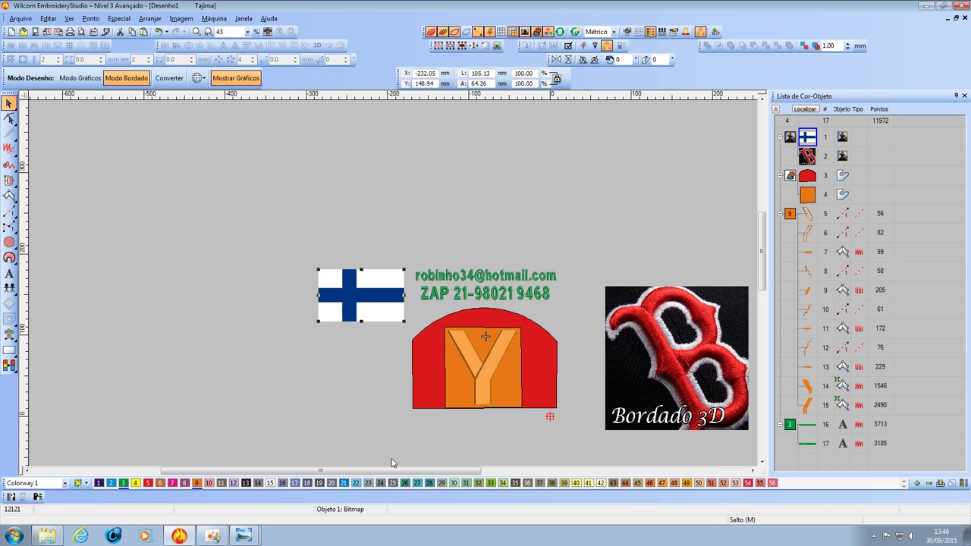
{"action": "left_click_drag", "start_coordinate": [392, 471], "coordinate": [442, 485]}
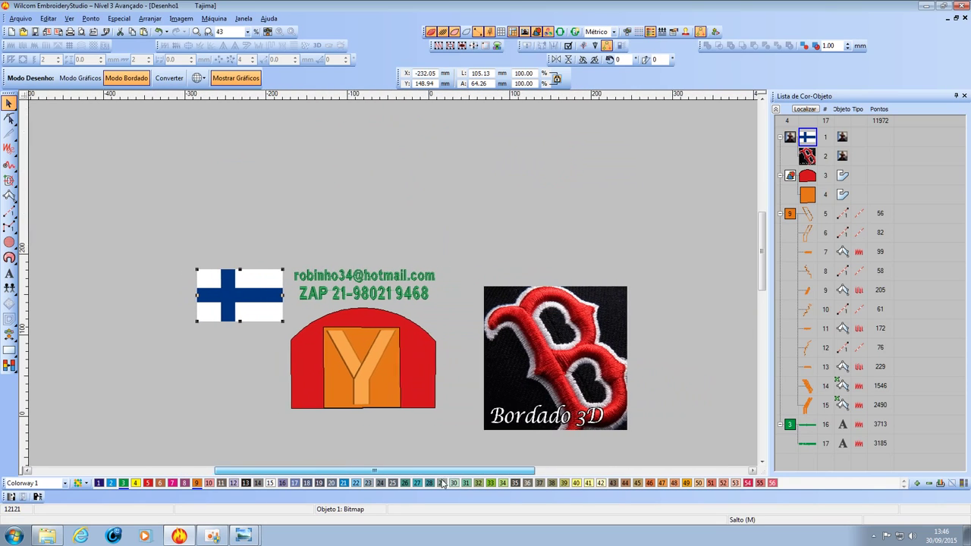
{"action": "left_click_drag", "start_coordinate": [762, 278], "coordinate": [761, 289]}
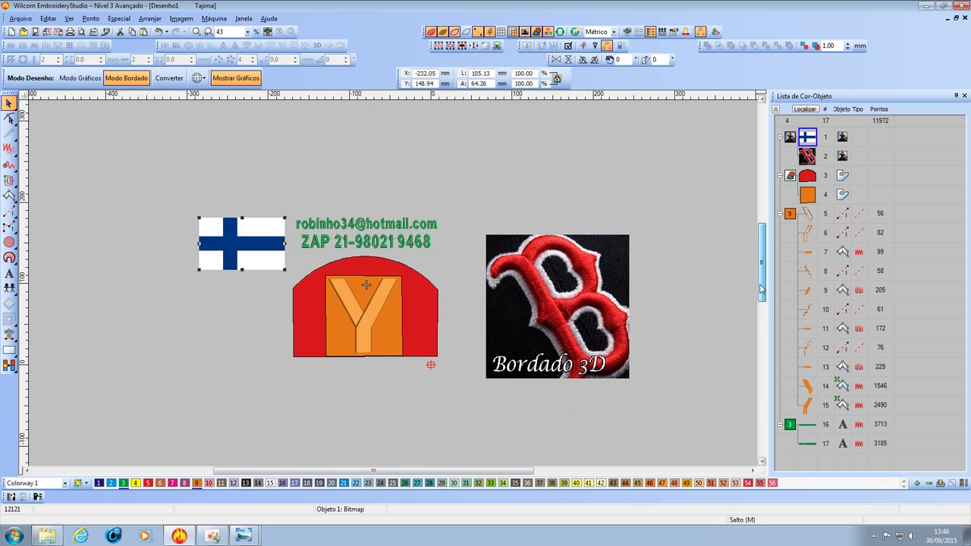
{"action": "left_click_drag", "start_coordinate": [495, 472], "coordinate": [486, 474]}
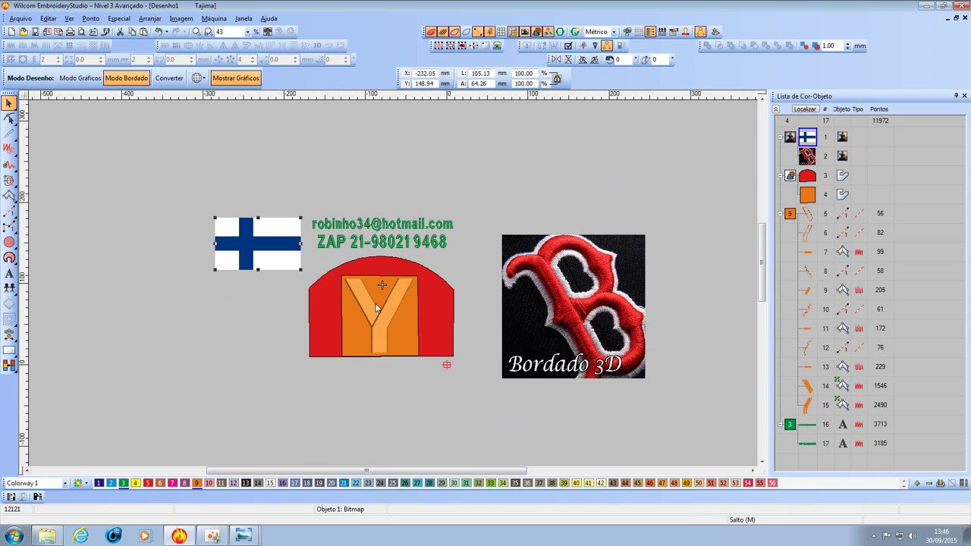
Deselect the flag, zoom in to inspect the Y design, then zoom back out.
{"action": "left_click", "coordinate": [391, 368]}
{"action": "key", "text": "z"}
{"action": "key", "text": "z"}
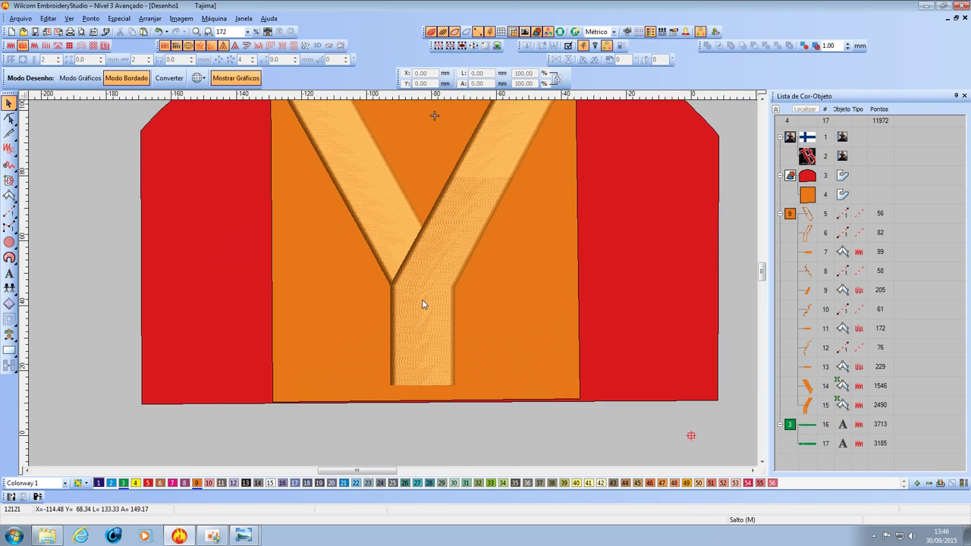
{"action": "key", "text": "shift+z"}
{"action": "key", "text": "z"}
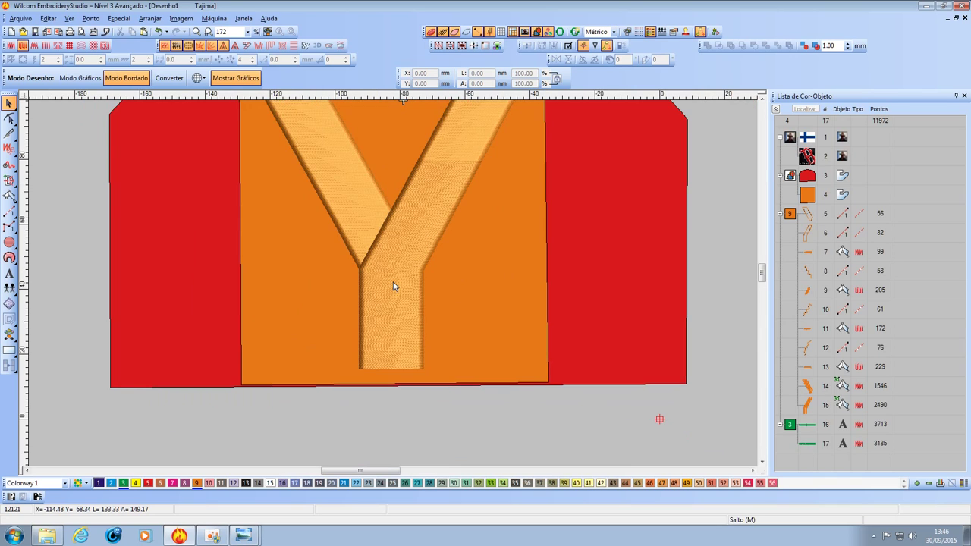
{"action": "key", "text": "shift+z"}
{"action": "key", "text": "shift+z"}
{"action": "key", "text": "z"}
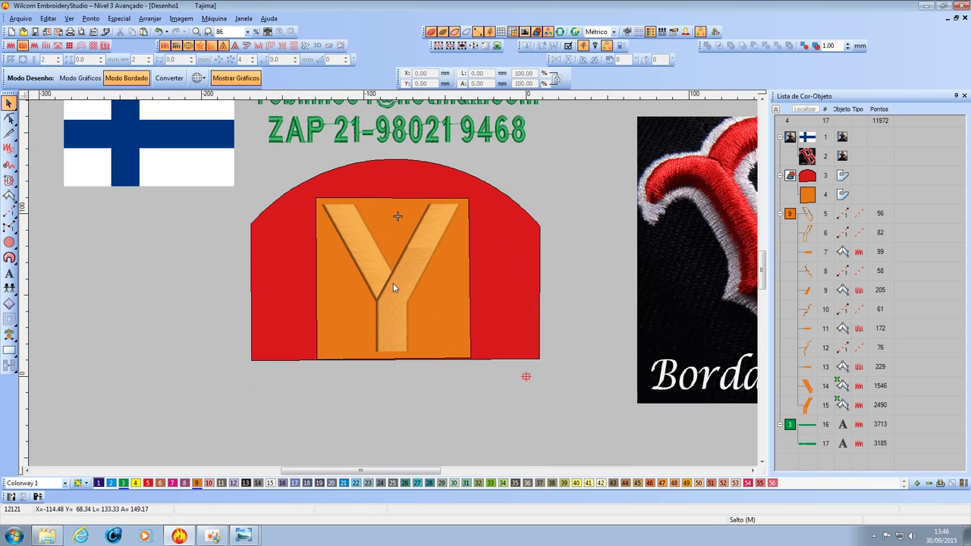
{"action": "left_click", "coordinate": [393, 284]}
{"action": "left_click", "coordinate": [607, 203]}
{"action": "key", "text": "shift+z"}
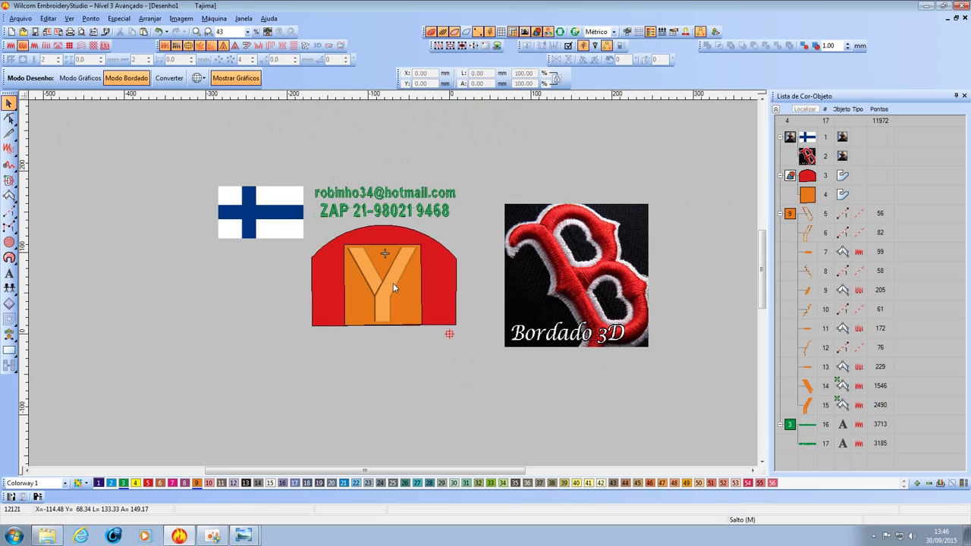
Close the Lista de Cor-Objeto docker and scroll the widened canvas horizontally.
{"action": "left_click", "coordinate": [267, 32]}
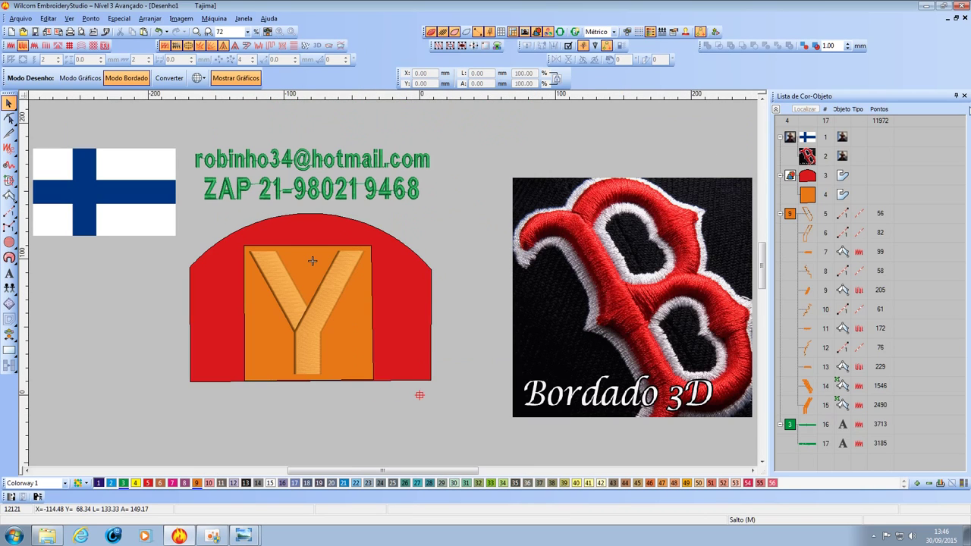
{"action": "left_click", "coordinate": [964, 95]}
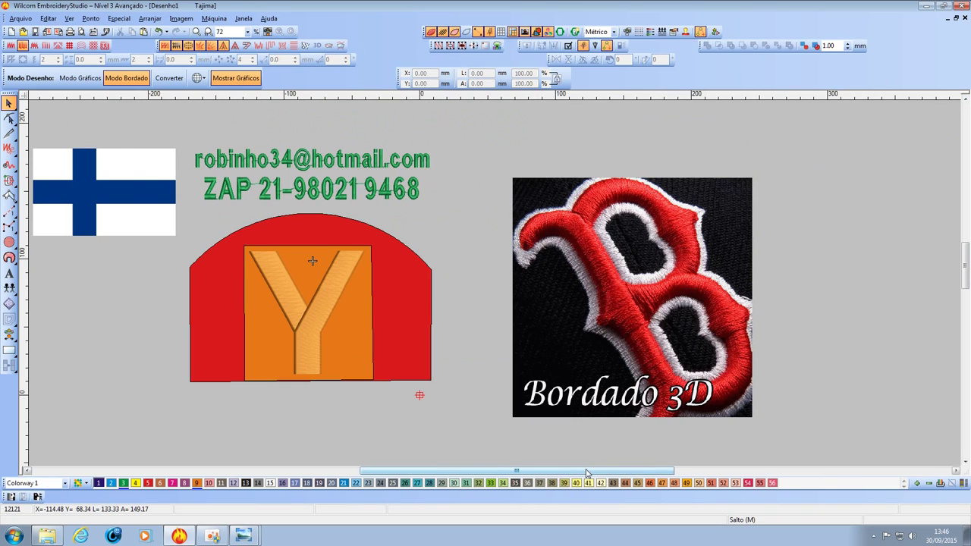
{"action": "left_click_drag", "start_coordinate": [587, 473], "coordinate": [538, 479]}
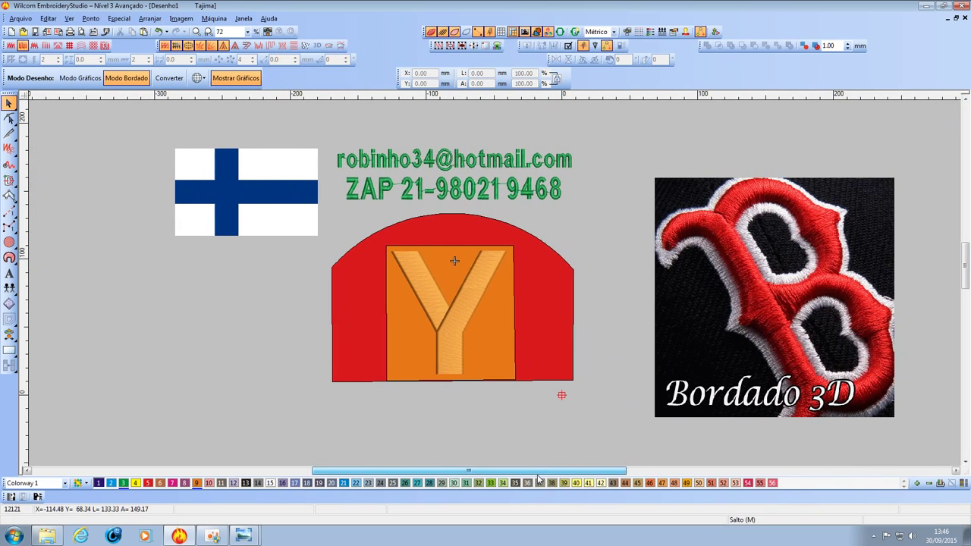